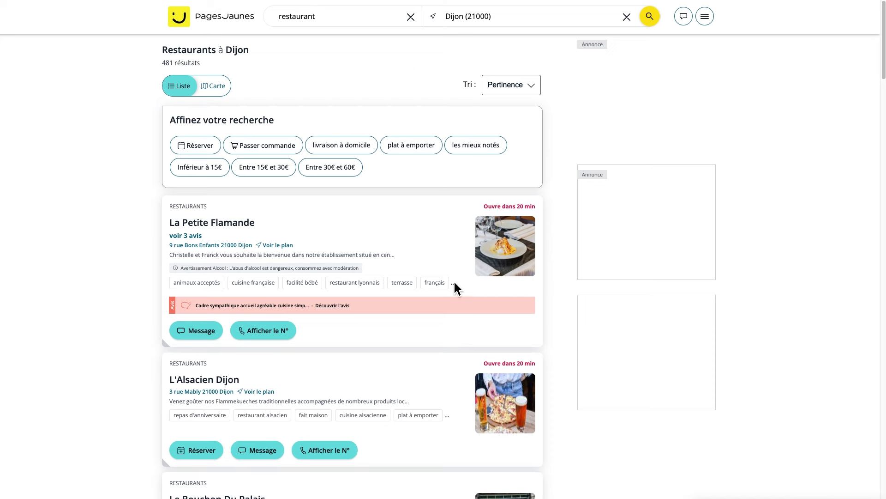
pyautogui.scroll(-8, 457, 288)
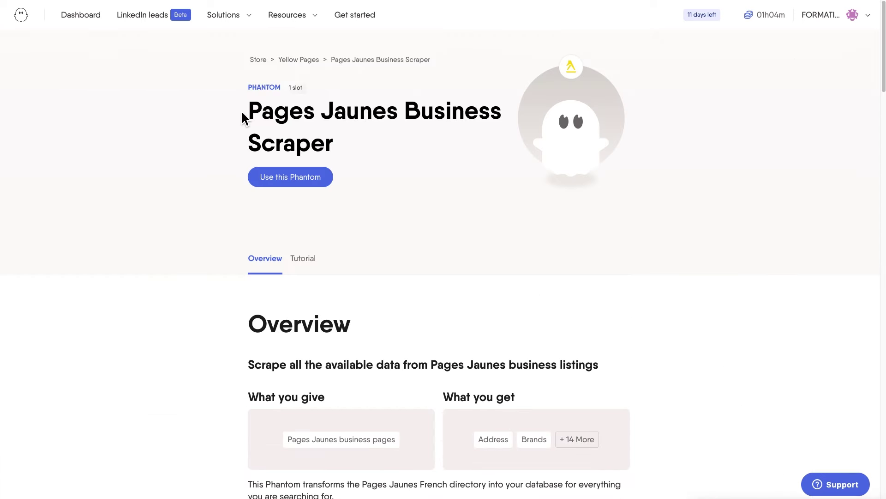
# - Examine the list of data fields that the Pages Jaunes Business Scraper Phantom extracts, including phone, rating, website and other links
pyautogui.scroll(-4, 658, 303)
pyautogui.click(569, 260)
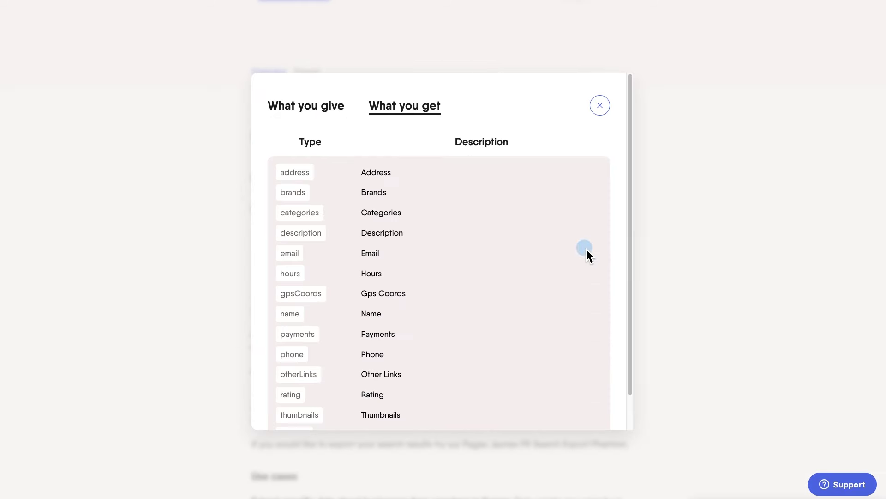
pyautogui.scroll(-1, 480, 267)
pyautogui.scroll(1, 478, 276)
pyautogui.moveTo(349, 194); pyautogui.dragTo(471, 199)
pyautogui.moveTo(360, 337); pyautogui.dragTo(404, 344)
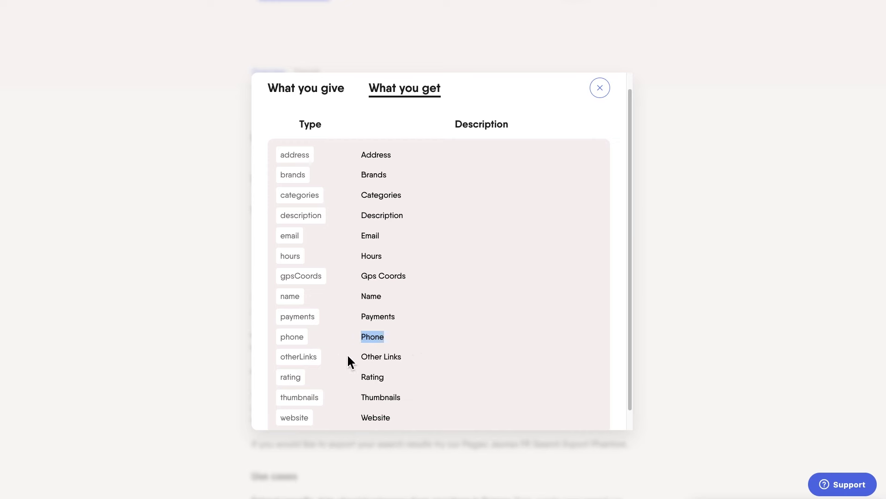
pyautogui.moveTo(352, 377); pyautogui.dragTo(410, 382)
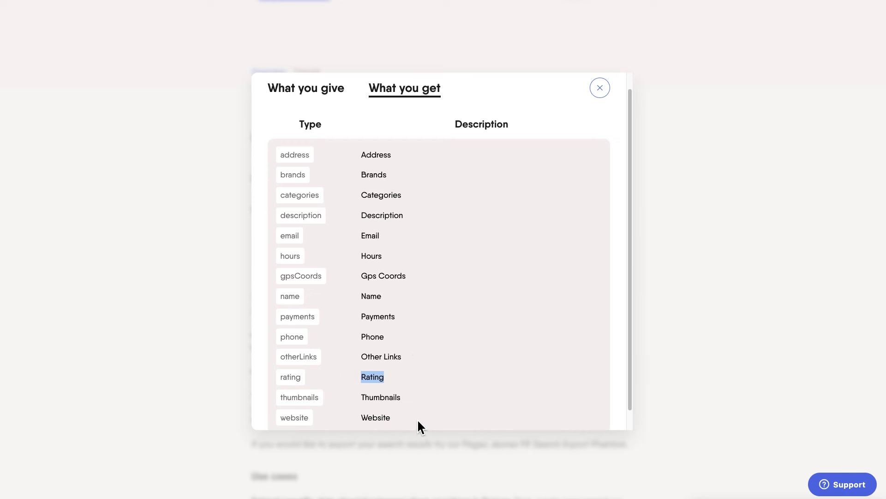
pyautogui.moveTo(415, 418); pyautogui.dragTo(362, 417)
pyautogui.moveTo(357, 356); pyautogui.dragTo(430, 359)
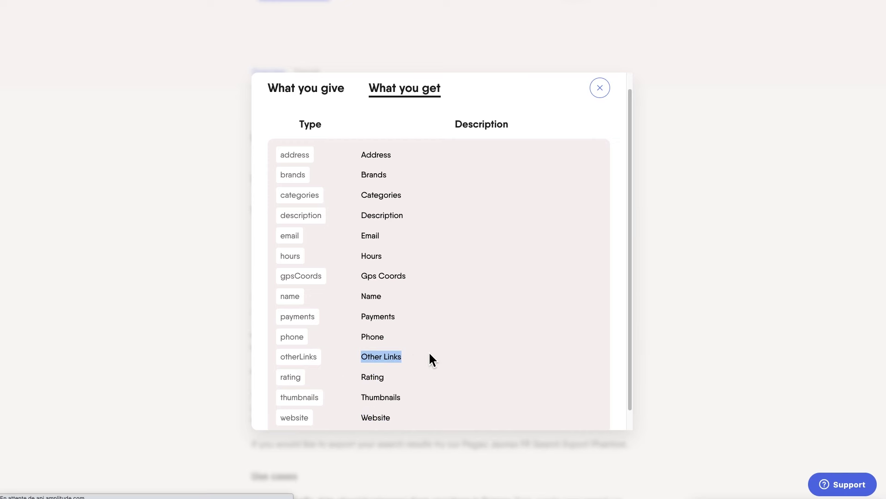
pyautogui.click(607, 91)
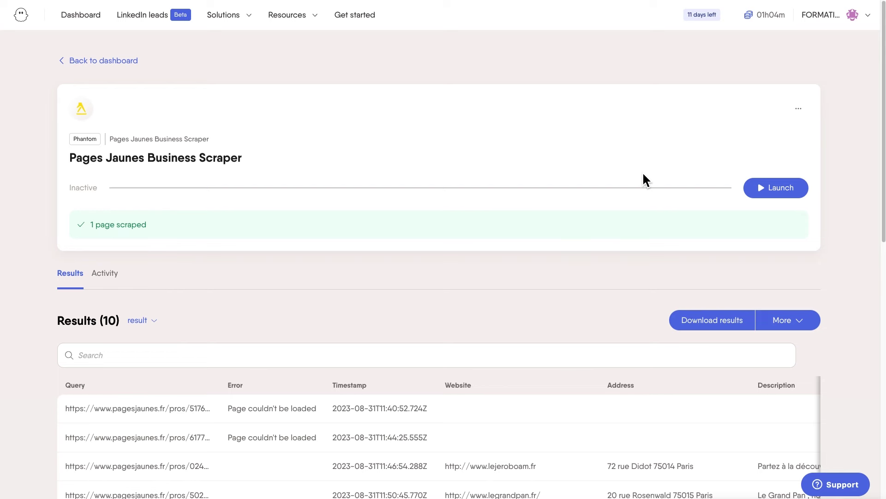
# - In the Business Scraper's setup, choose the Phantom result Pages Jaunes Search Export 7 - result.csv as the source of business URLs
pyautogui.click(807, 110)
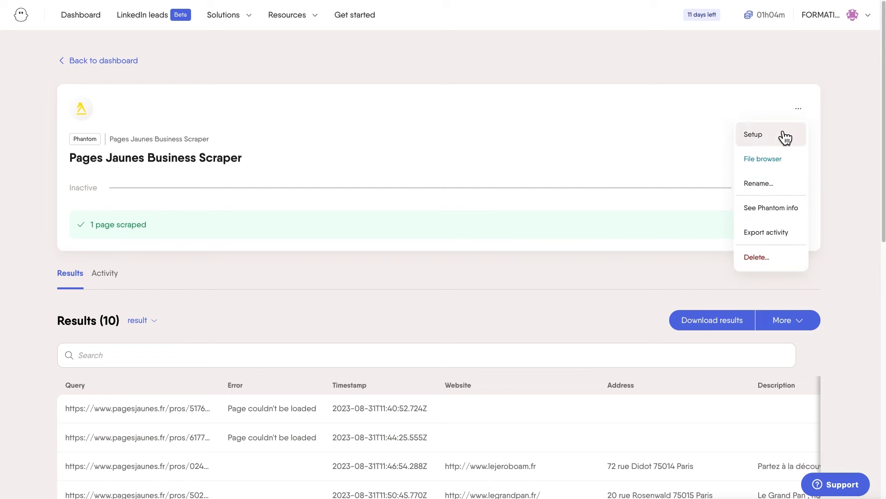
pyautogui.click(770, 137)
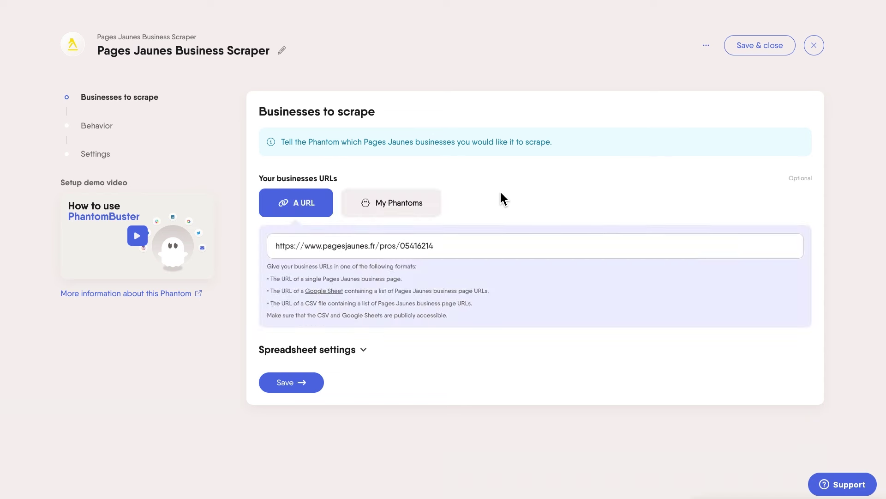
pyautogui.click(323, 247)
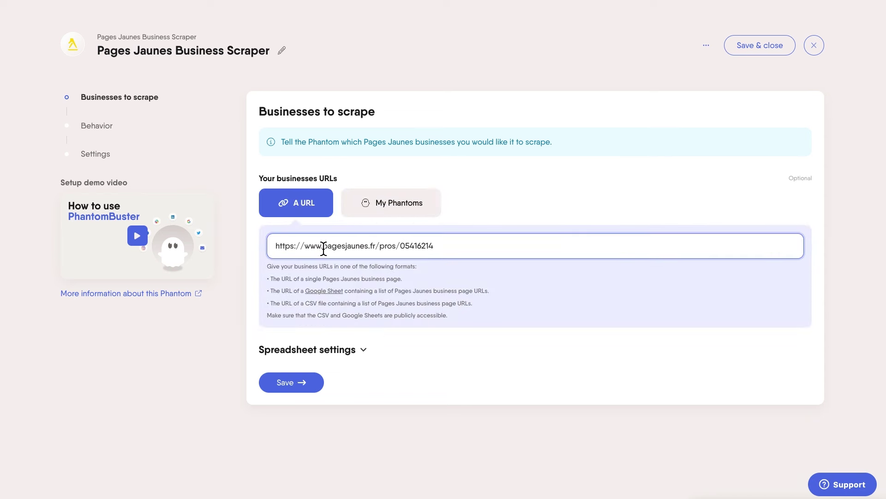
pyautogui.click(479, 246)
pyautogui.hotkey('ctrl', 'a')
pyautogui.click(380, 204)
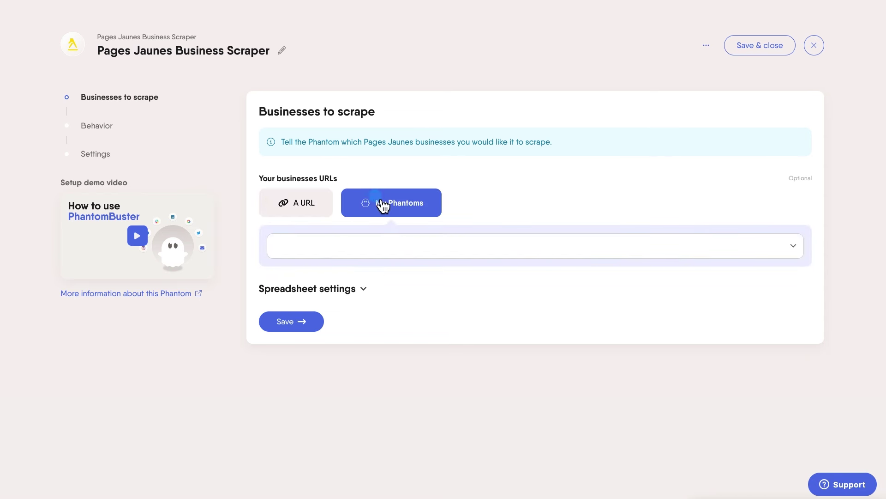
pyautogui.click(512, 250)
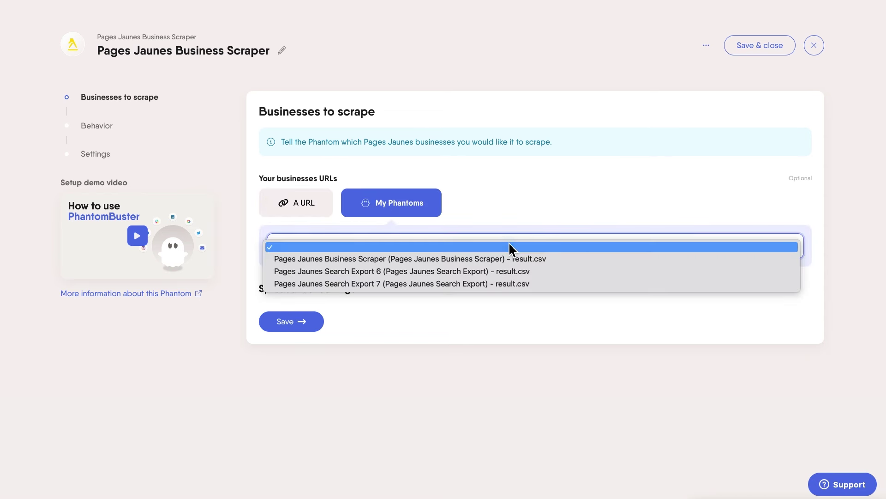
pyautogui.click(529, 287)
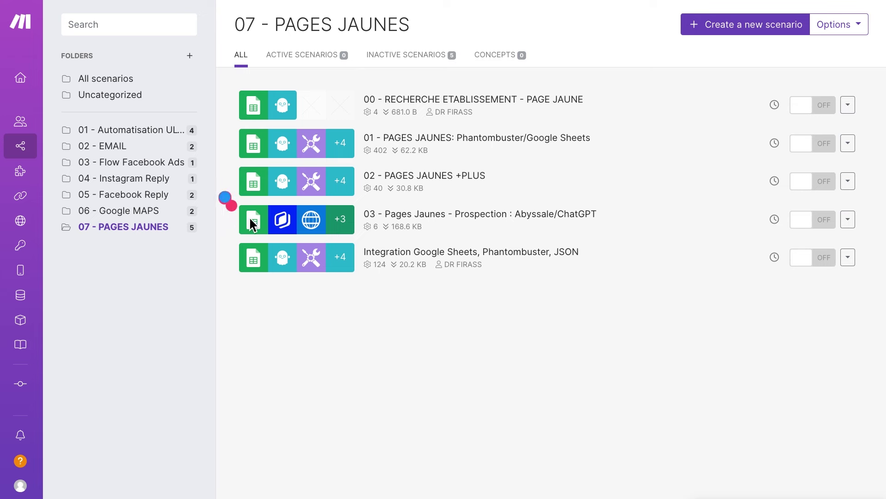
pyautogui.moveTo(222, 193)
pyautogui.mouseDown()
pyautogui.moveTo(638, 253)
pyautogui.moveTo(705, 243)
pyautogui.mouseUp()
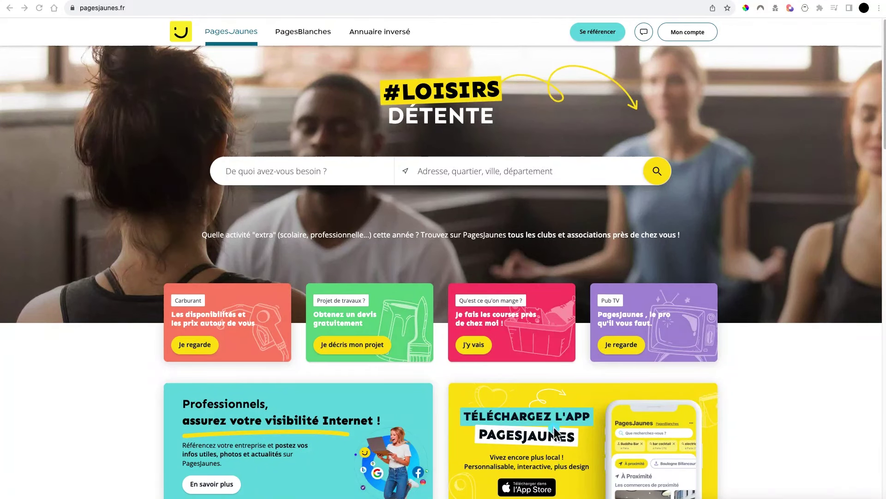
pyautogui.moveTo(574, 415)
pyautogui.mouseDown()
pyautogui.moveTo(158, 220)
pyautogui.moveTo(212, 83)
pyautogui.moveTo(237, 55)
pyautogui.moveTo(109, 49)
pyautogui.mouseUp()
pyautogui.hotkey('ctrl', 'alt', 'z')
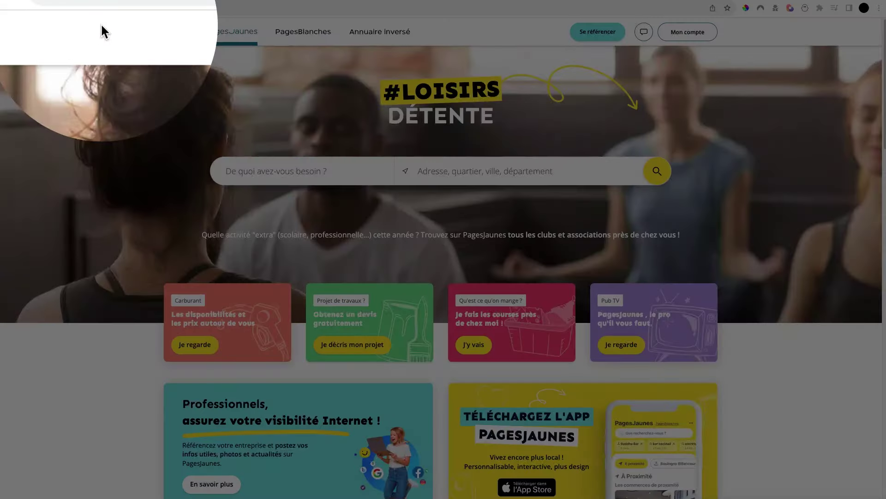
pyautogui.press('Escape')
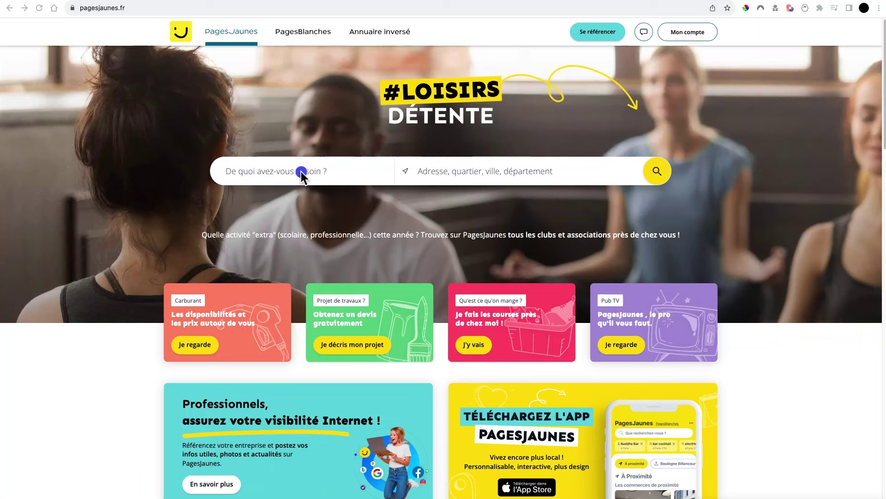
pyautogui.hotkey('ctrl', 'alt', 'z')
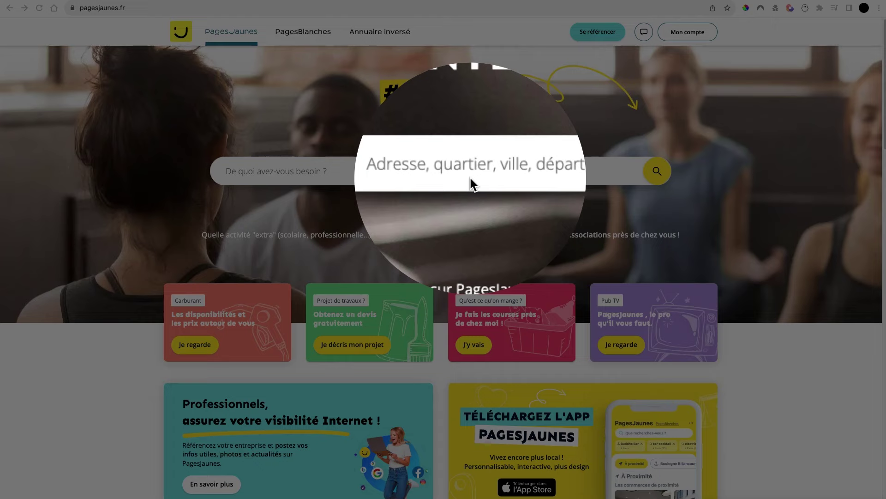
pyautogui.click(470, 178)
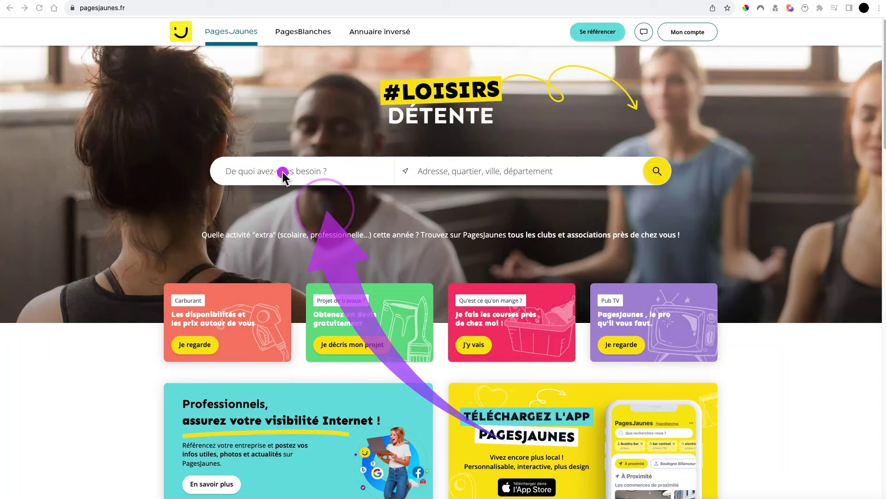
pyautogui.click(242, 175)
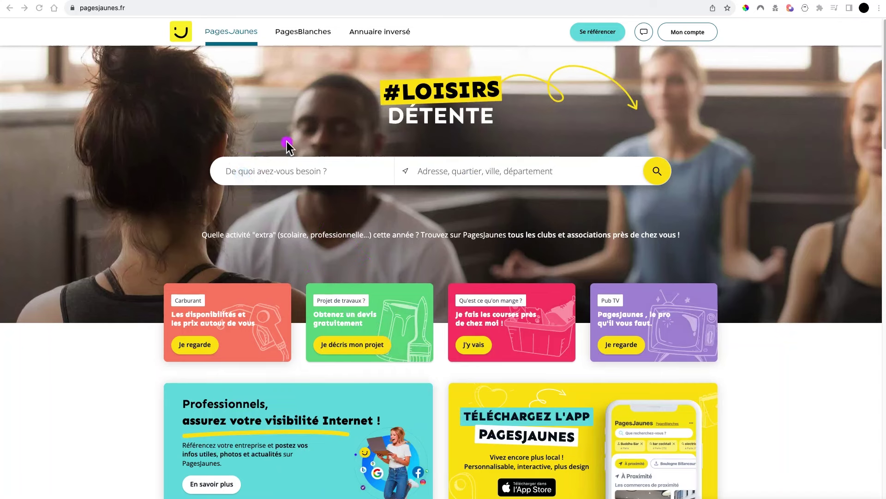
pyautogui.rightClick(284, 157)
pyautogui.rightClick(274, 163)
# - Search the PagesJaunes directory for "restaurant" in Paris (75)
pyautogui.click(247, 174)
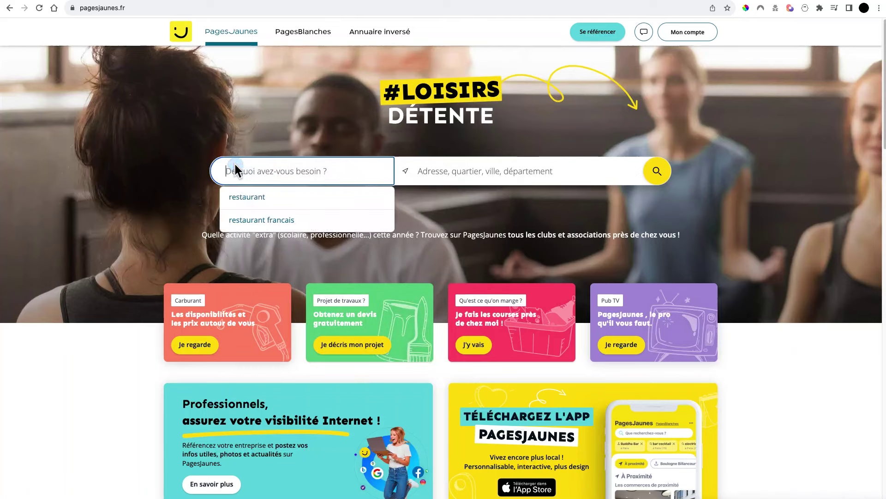
pyautogui.click(249, 202)
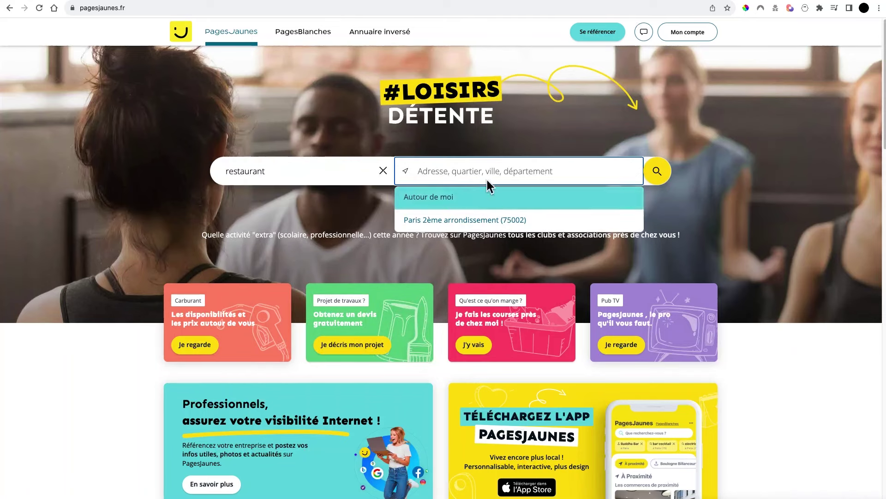
pyautogui.write('paris')
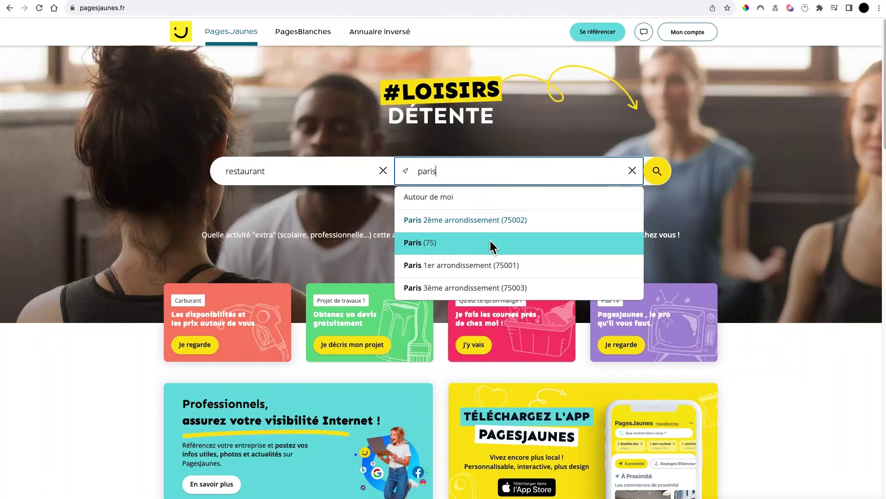
pyautogui.click(459, 244)
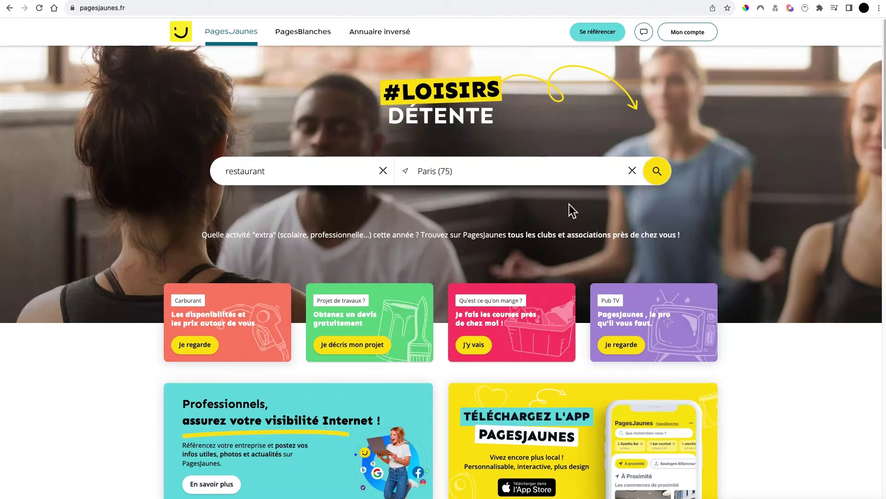
pyautogui.click(670, 172)
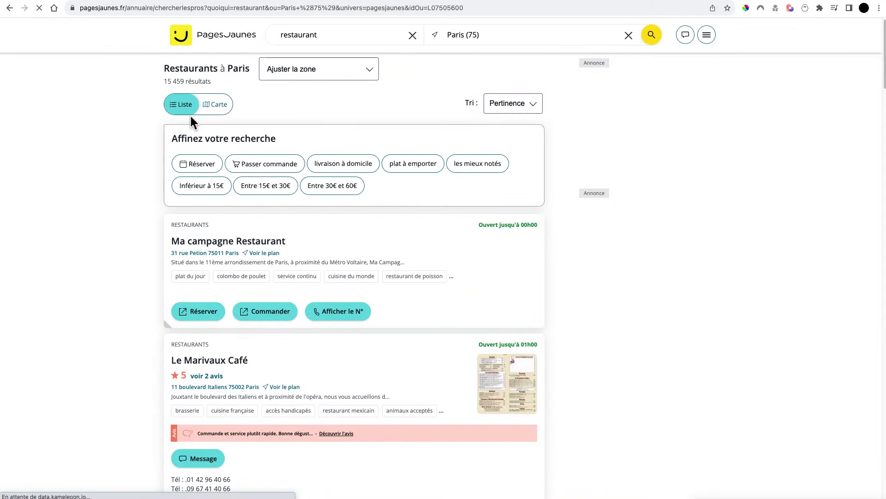
# - Reveal the phone number of the Ma campagne Restaurant listing
pyautogui.moveTo(187, 110)
pyautogui.mouseDown()
pyautogui.moveTo(175, 117)
pyautogui.moveTo(165, 83)
pyautogui.mouseUp()
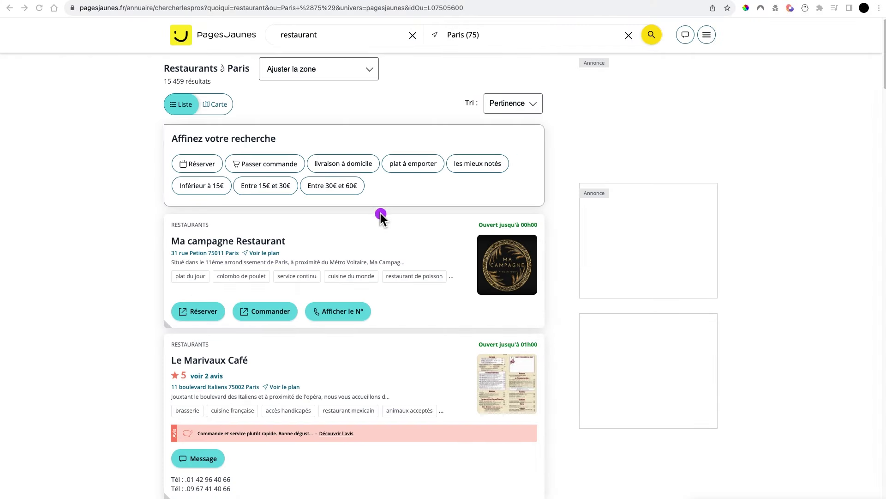
pyautogui.click(192, 251)
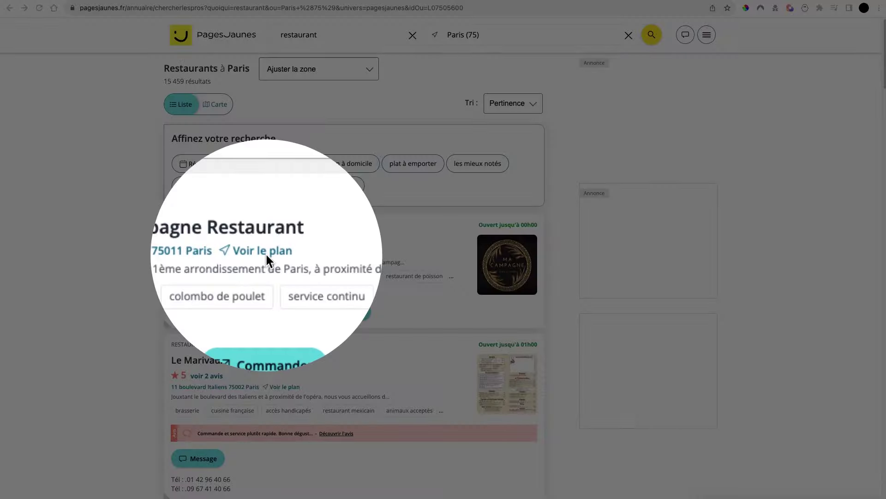
pyautogui.click(247, 258)
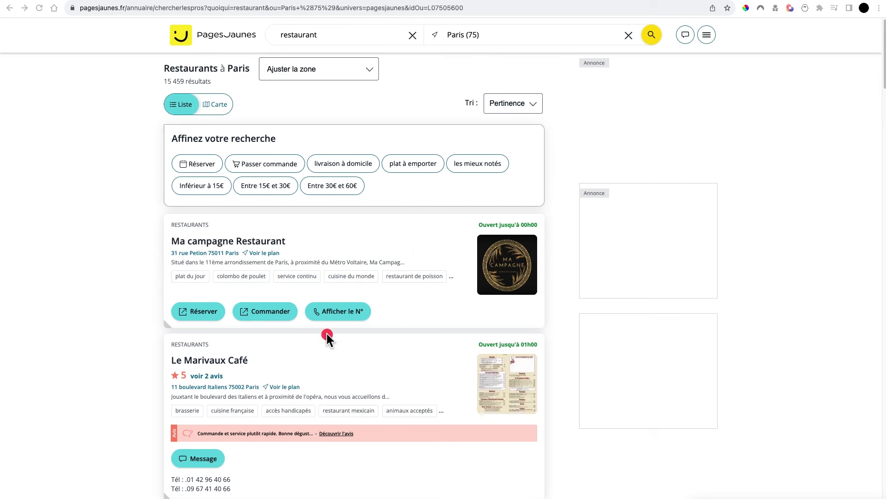
pyautogui.click(331, 313)
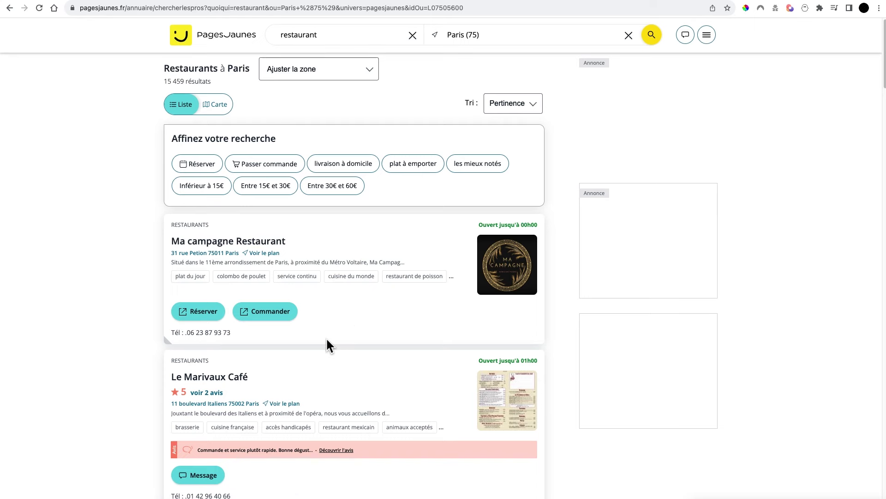
# - Look through the Paris restaurant listings to examine the names, addresses, ratings and contact options each one offers
pyautogui.scroll(-8, 327, 341)
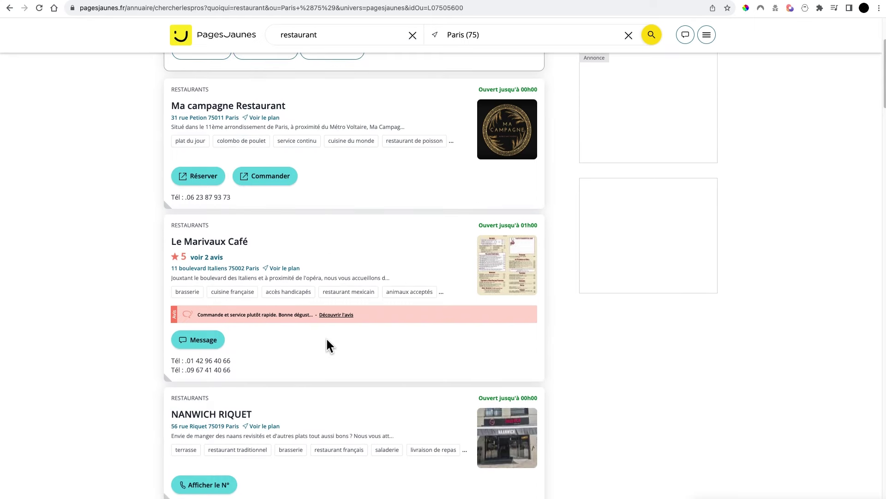
pyautogui.scroll(-6, 326, 344)
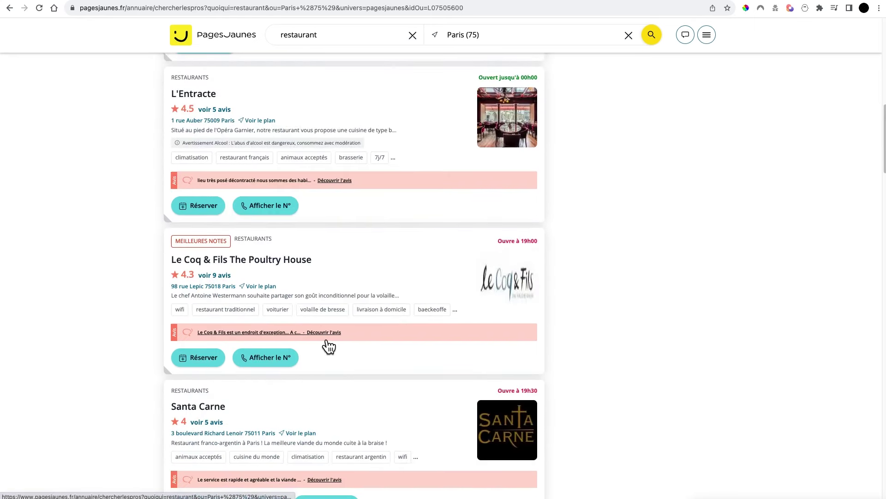
pyautogui.scroll(-3, 329, 346)
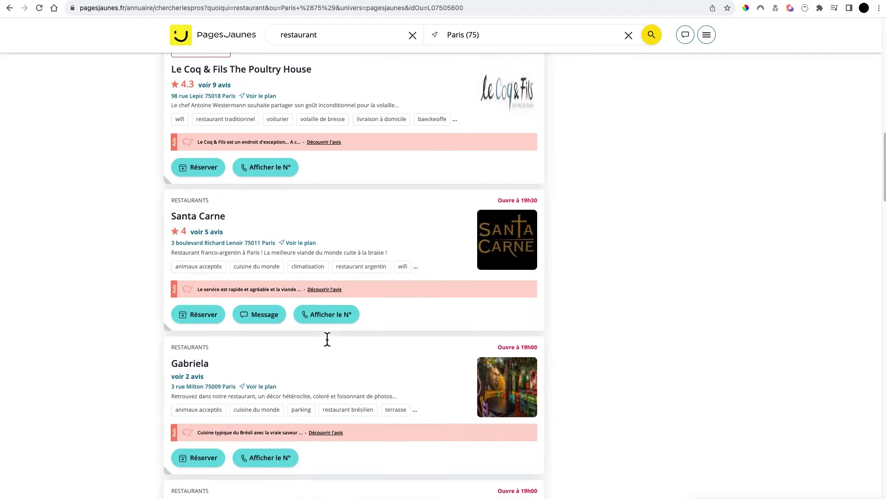
pyautogui.scroll(-10, 327, 345)
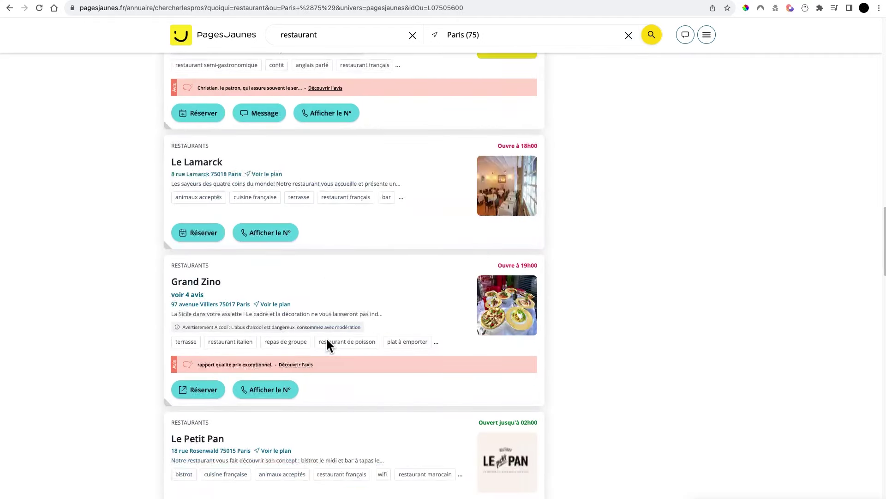
pyautogui.scroll(-3, 327, 339)
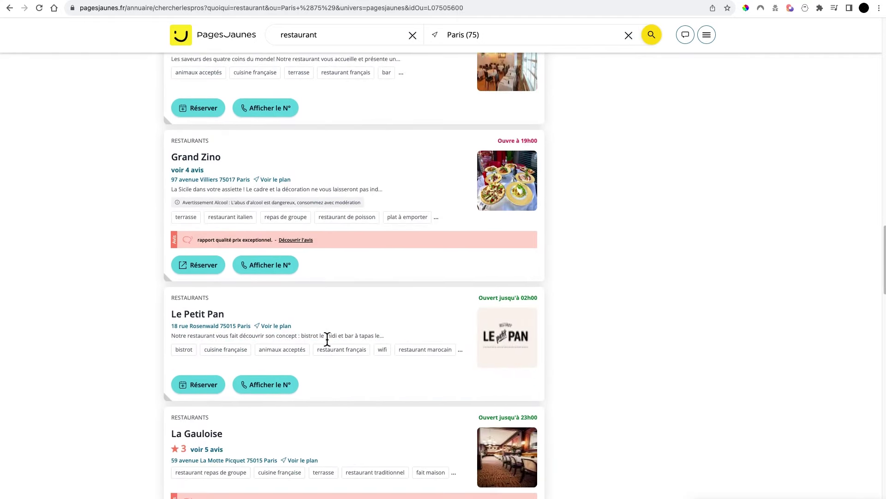
pyautogui.scroll(-6, 326, 339)
pyautogui.scroll(-1, 327, 346)
pyautogui.scroll(4, 328, 347)
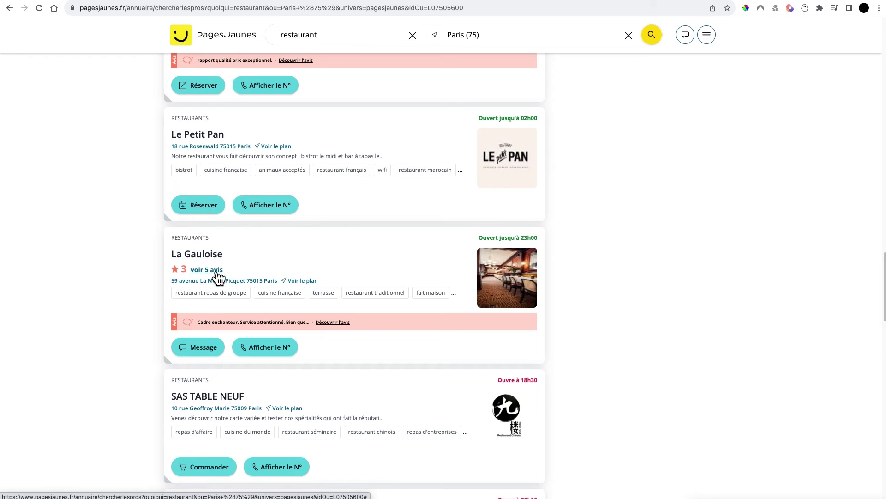
pyautogui.scroll(-3, 219, 277)
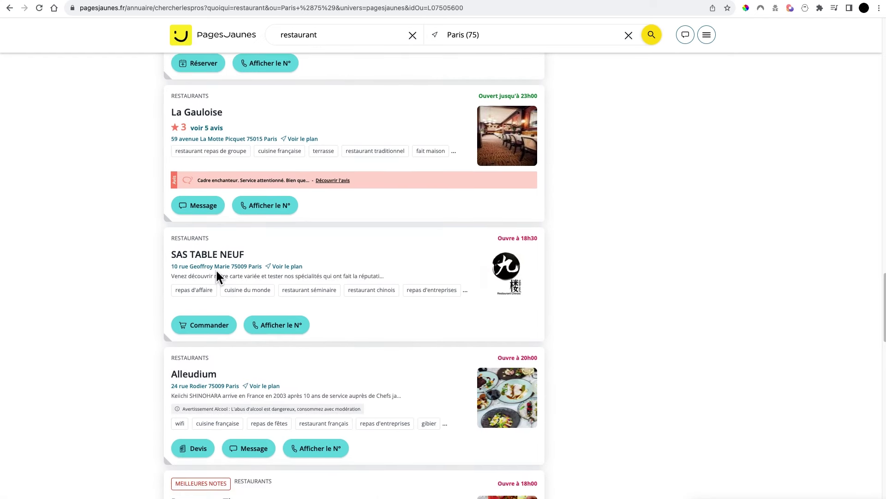
pyautogui.scroll(-1, 216, 276)
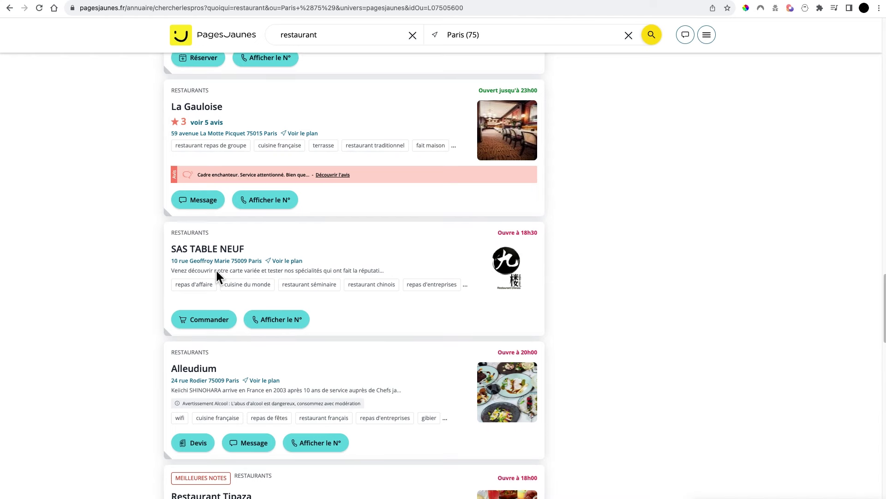
# - Look through the remaining Paris restaurant listings to examine their contact options and the number of result pages
pyautogui.scroll(-5, 462, 342)
pyautogui.scroll(-2, 469, 339)
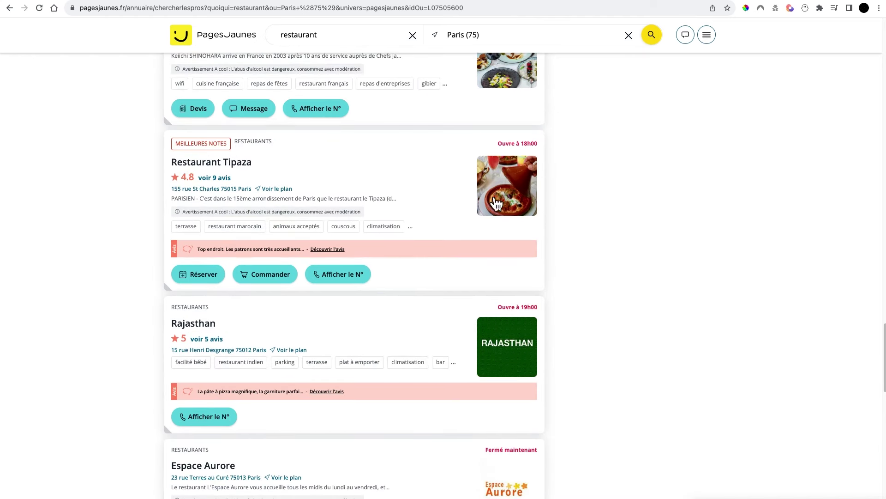
pyautogui.scroll(-6, 552, 217)
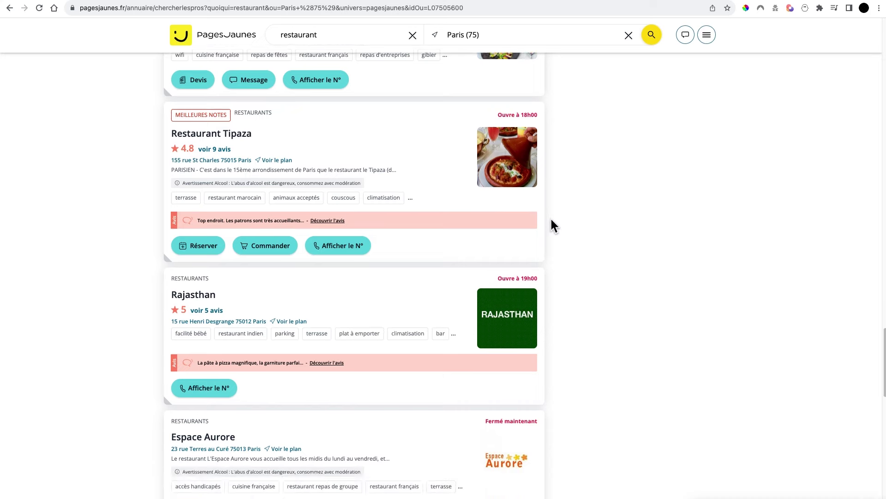
pyautogui.scroll(-3, 508, 273)
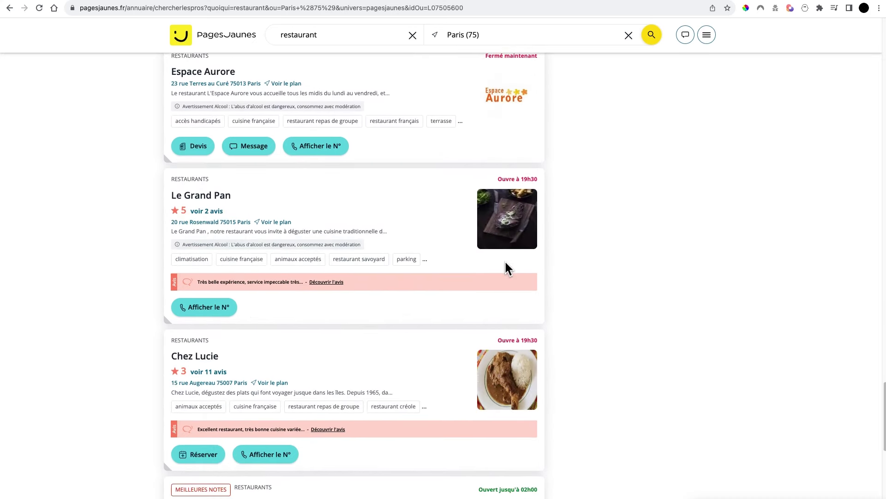
pyautogui.scroll(-5, 501, 289)
pyautogui.scroll(-2, 501, 289)
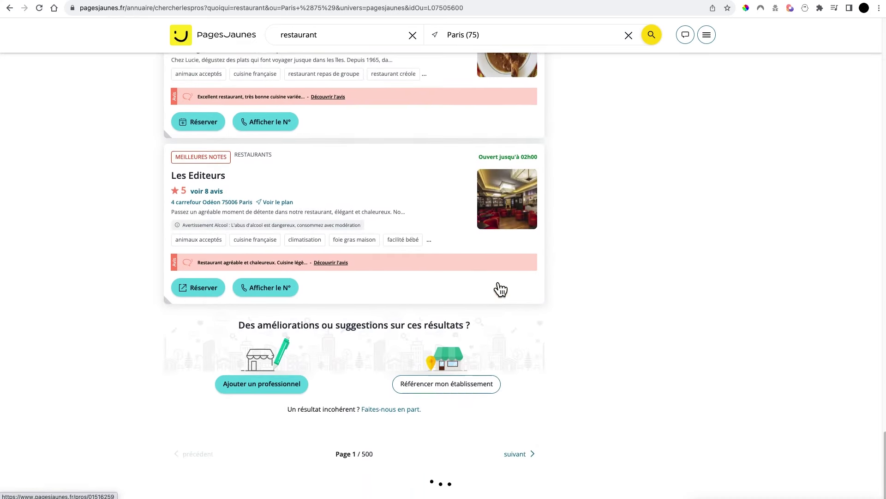
pyautogui.scroll(-4, 480, 288)
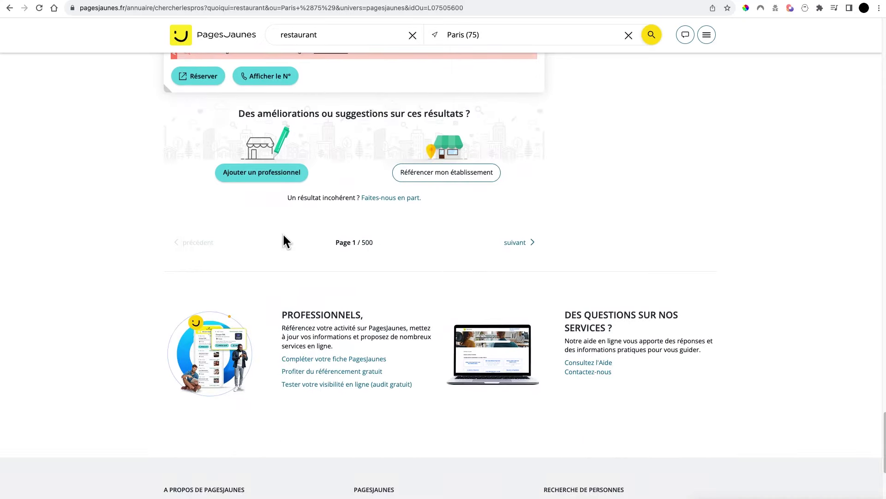
pyautogui.moveTo(353, 242); pyautogui.dragTo(383, 241)
pyautogui.scroll(20, 378, 238)
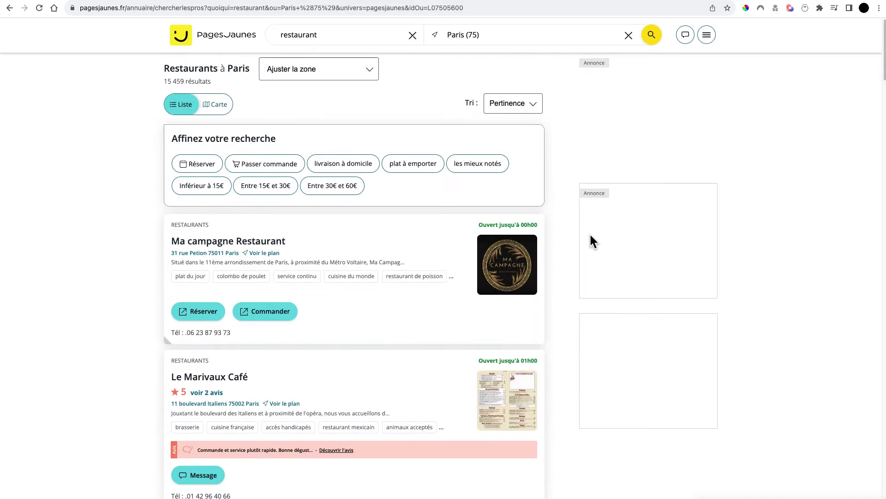
pyautogui.click(585, 154)
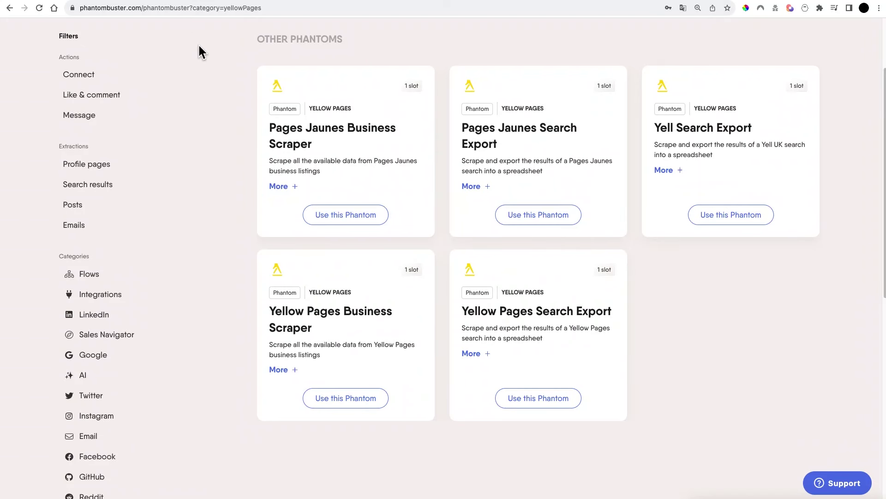
# - From PhantomBuster's list of all solutions, filter the Phantoms by the Yellow Pages category
pyautogui.scroll(3, 198, 44)
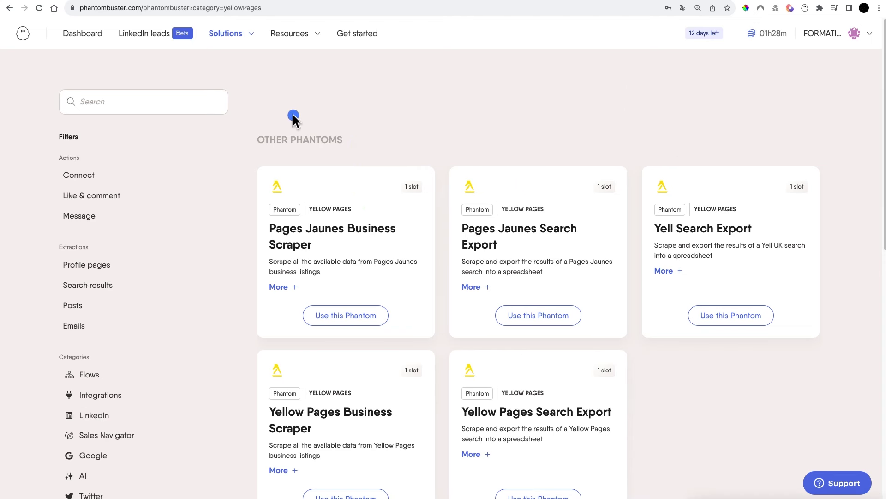
pyautogui.click(243, 35)
pyautogui.click(247, 281)
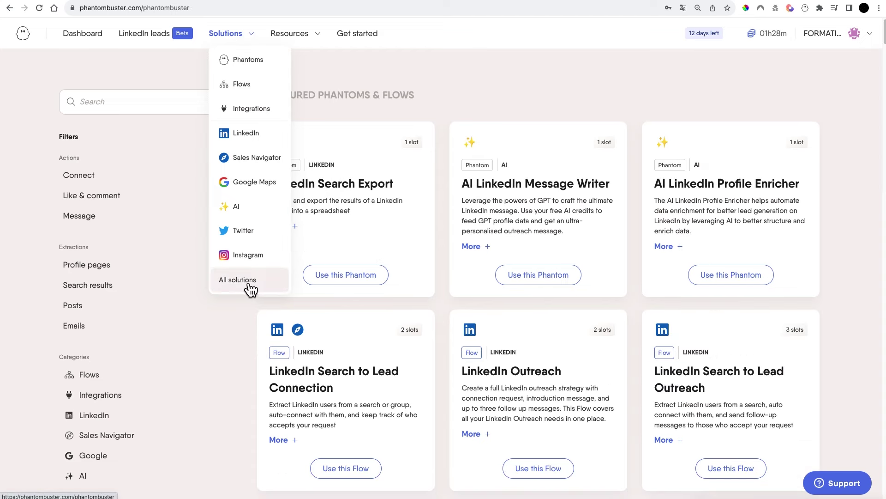
pyautogui.click(206, 321)
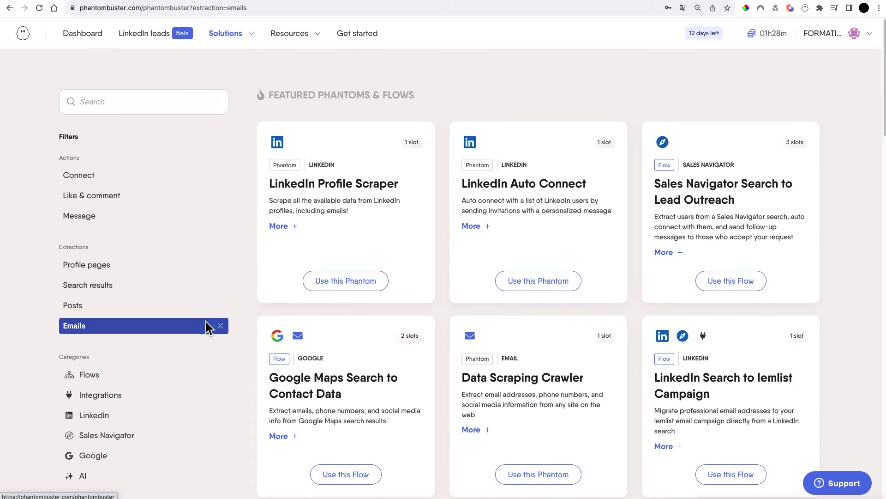
pyautogui.scroll(-7, 199, 259)
pyautogui.click(110, 305)
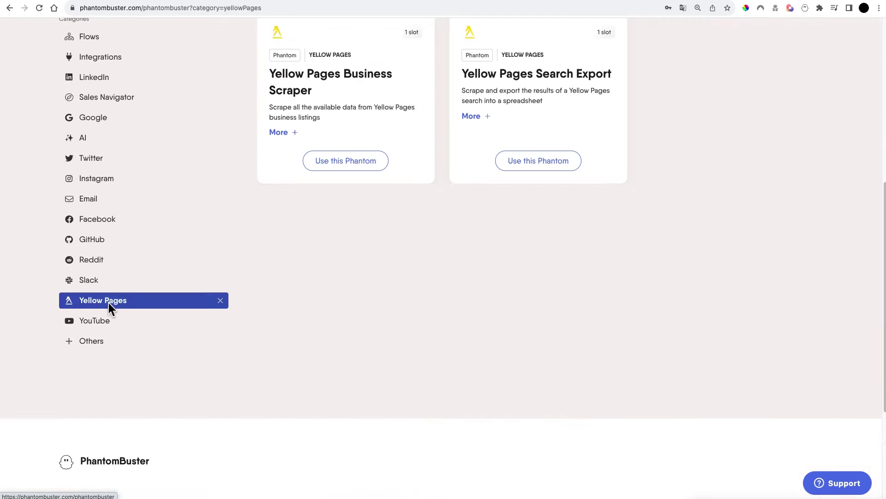
pyautogui.scroll(3, 706, 180)
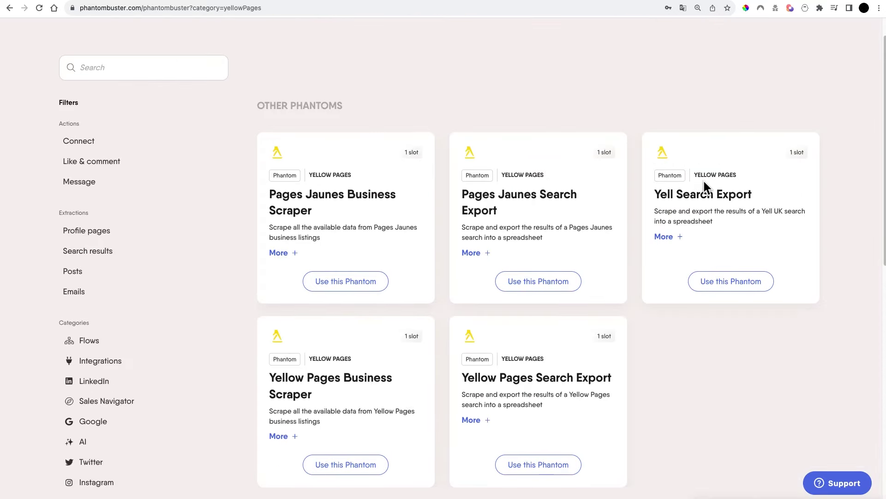
pyautogui.scroll(-1, 691, 184)
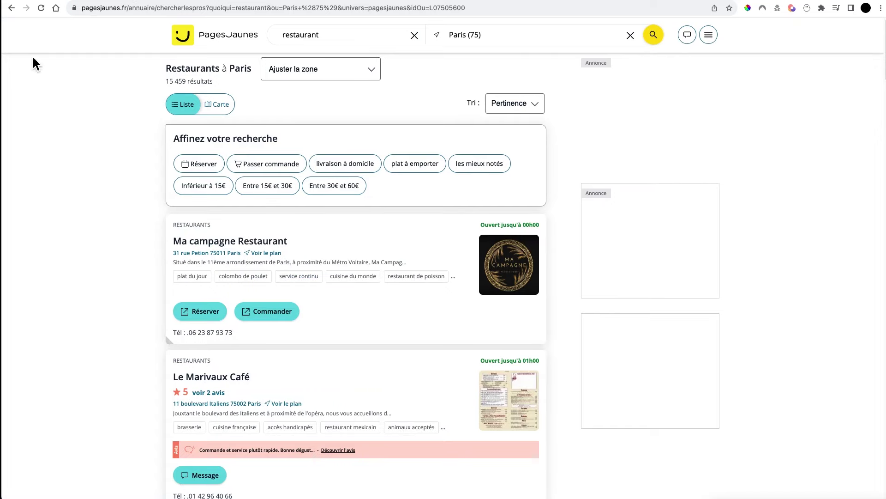
# - Review several Paris restaurant listings on PagesJaunes, and return to PhantomBuster's Yellow Pages Phantoms
pyautogui.scroll(-15, 135, 167)
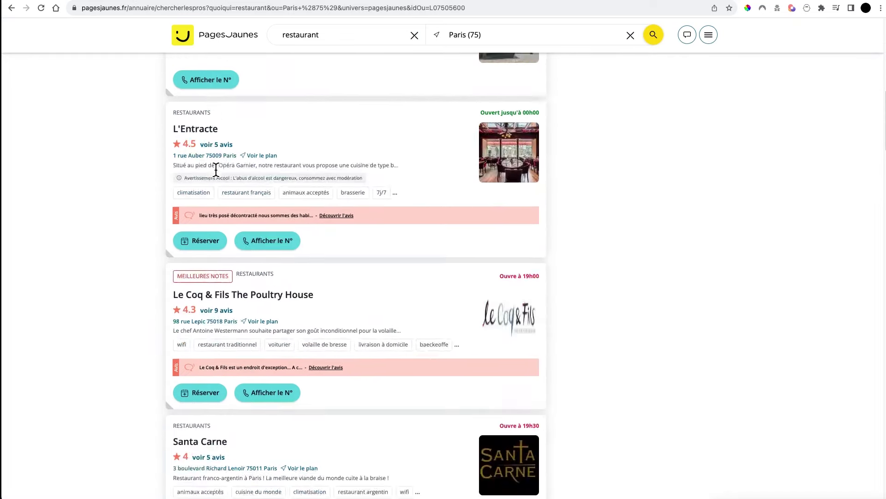
pyautogui.scroll(-10, 216, 168)
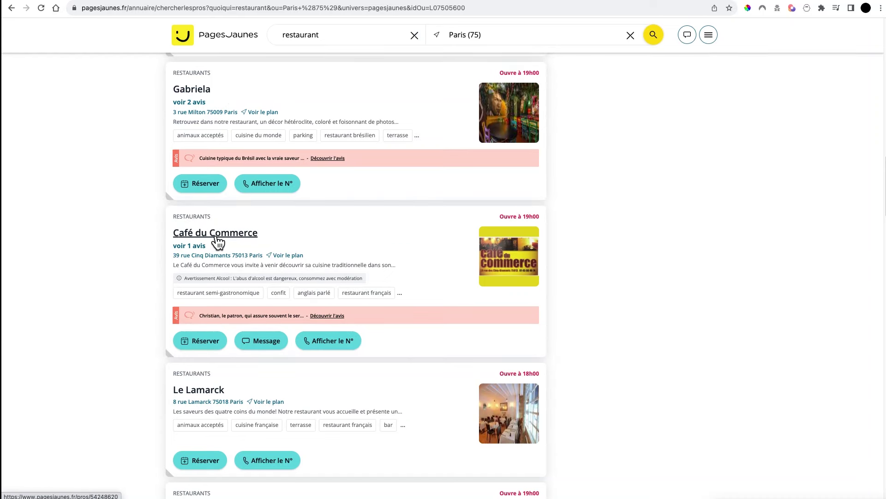
pyautogui.click(216, 1)
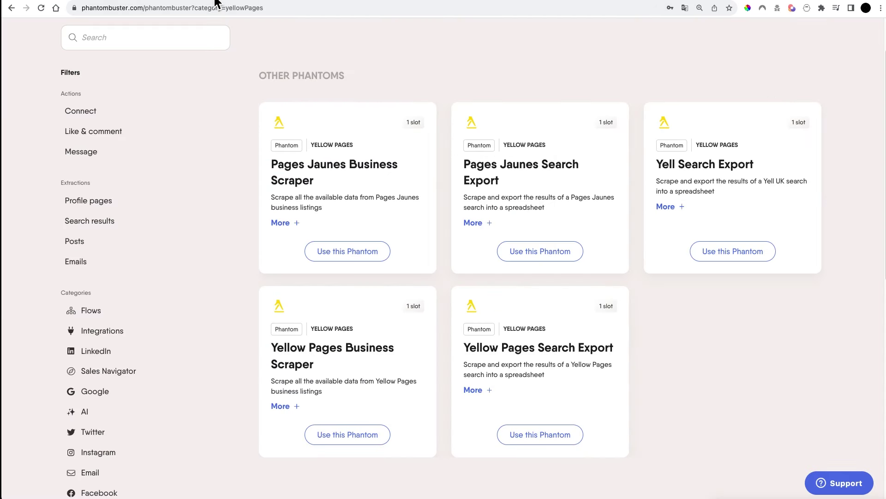
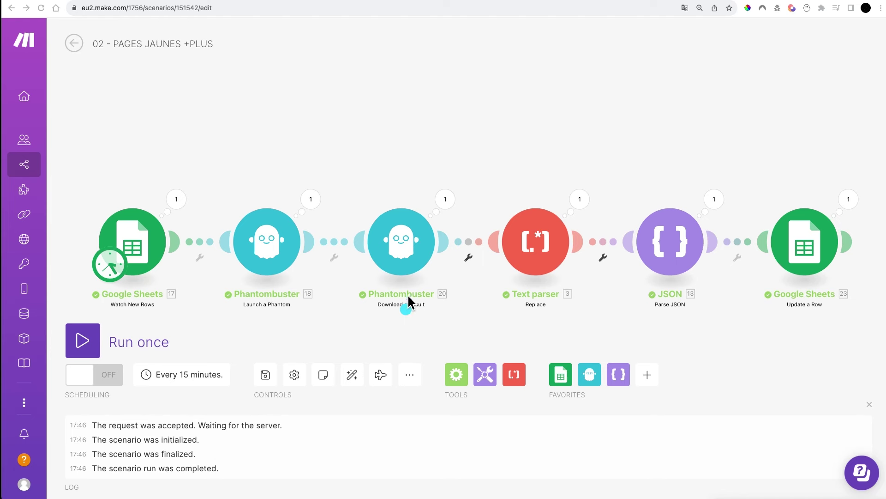
# - Switch from the Make scenario to PhantomBuster and compare the Pages Jaunes Search Export and Pages Jaunes Business Scraper Phantoms
pyautogui.moveTo(379, 160)
pyautogui.mouseDown()
pyautogui.moveTo(419, 143)
pyautogui.moveTo(830, 198)
pyautogui.mouseUp()
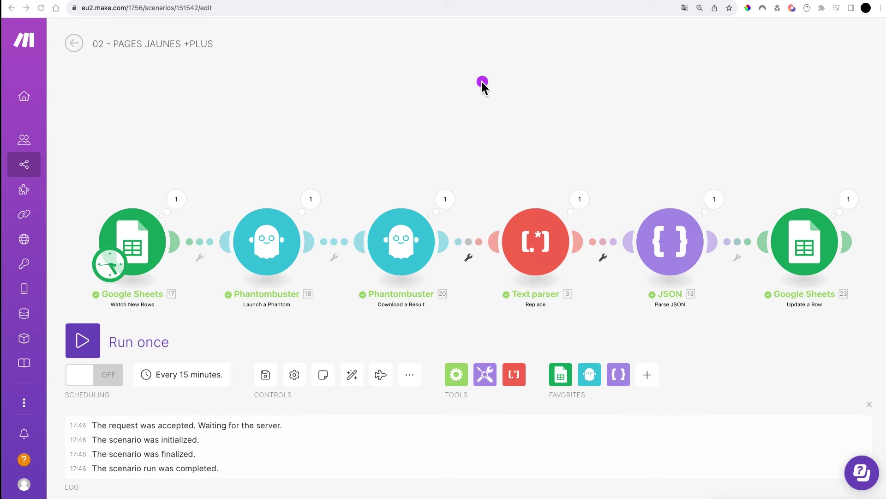
pyautogui.click(219, 3)
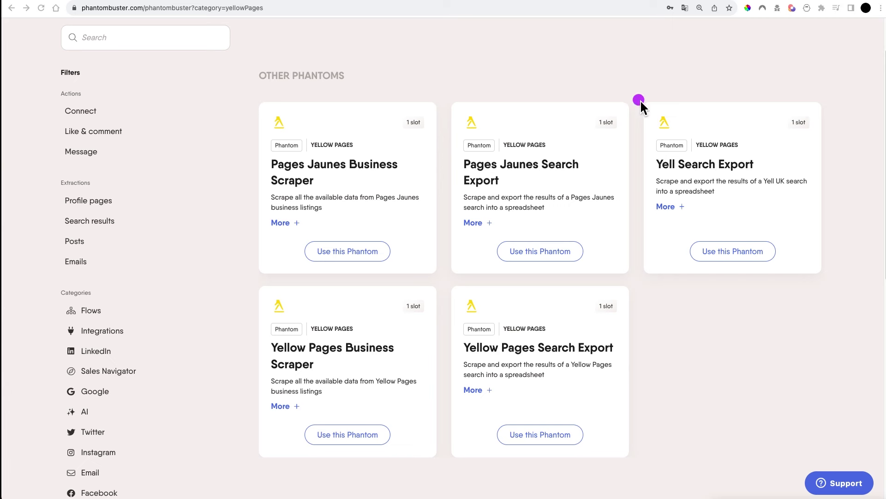
pyautogui.moveTo(640, 100)
pyautogui.mouseDown()
pyautogui.moveTo(536, 171)
pyautogui.moveTo(252, 275)
pyautogui.moveTo(257, 281)
pyautogui.mouseUp()
pyautogui.moveTo(697, 64)
pyautogui.mouseDown()
pyautogui.moveTo(546, 102)
pyautogui.moveTo(454, 205)
pyautogui.mouseUp()
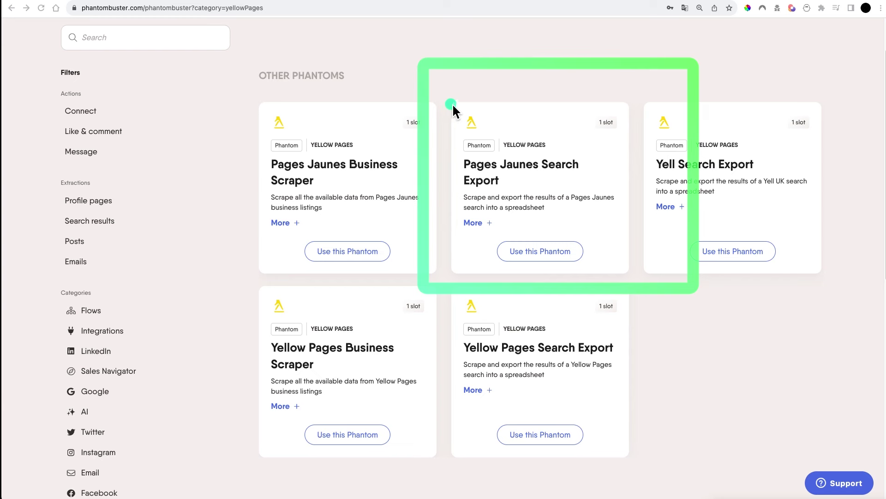
pyautogui.moveTo(451, 90)
pyautogui.mouseDown()
pyautogui.moveTo(457, 134)
pyautogui.moveTo(588, 261)
pyautogui.moveTo(631, 278)
pyautogui.mouseUp()
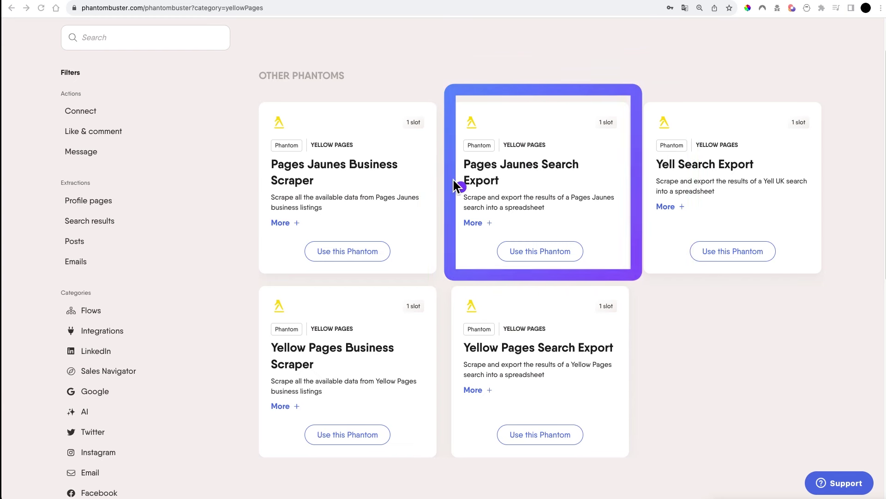
pyautogui.moveTo(442, 79)
pyautogui.mouseDown()
pyautogui.moveTo(225, 293)
pyautogui.moveTo(259, 287)
pyautogui.mouseUp()
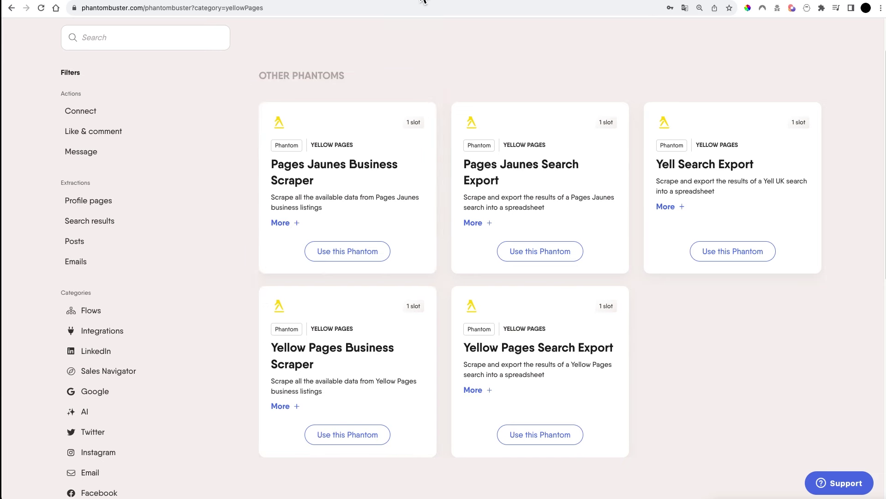
# - Switch to Make and compare the scenarios 01 - PAGES JAUNES: Phantombuster/Google Sheets and 02 - PAGES JAUNES +PLUS
pyautogui.hotkey('ctrl', 'Tab')
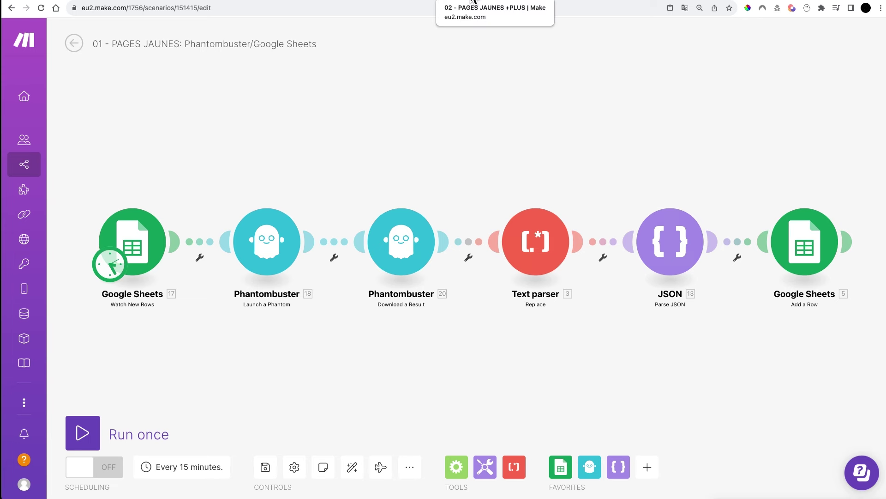
pyautogui.click(430, 1)
pyautogui.hotkey('ctrl', 'Tab')
pyautogui.hotkey('ctrl', 'shift', 'Tab')
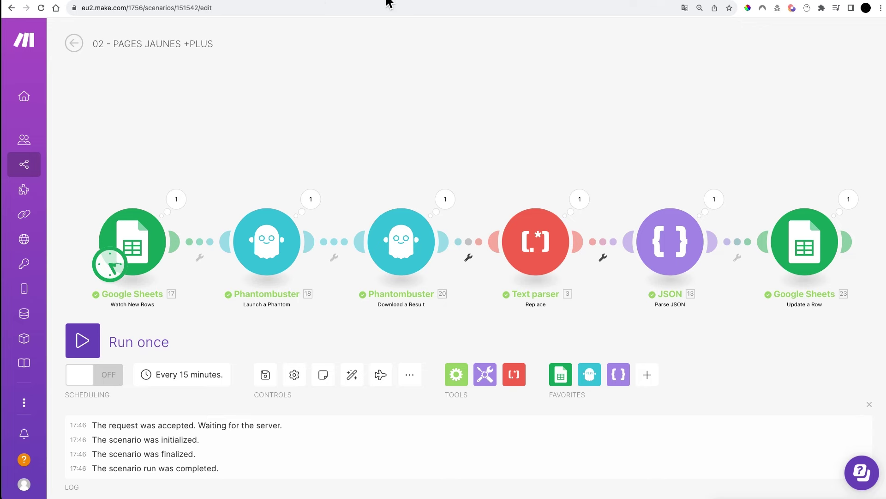
# - In PhantomBuster, open the Pages Jaunes Search Export Phantom's overview in a separate tab and show what input it needs
pyautogui.click(215, 1)
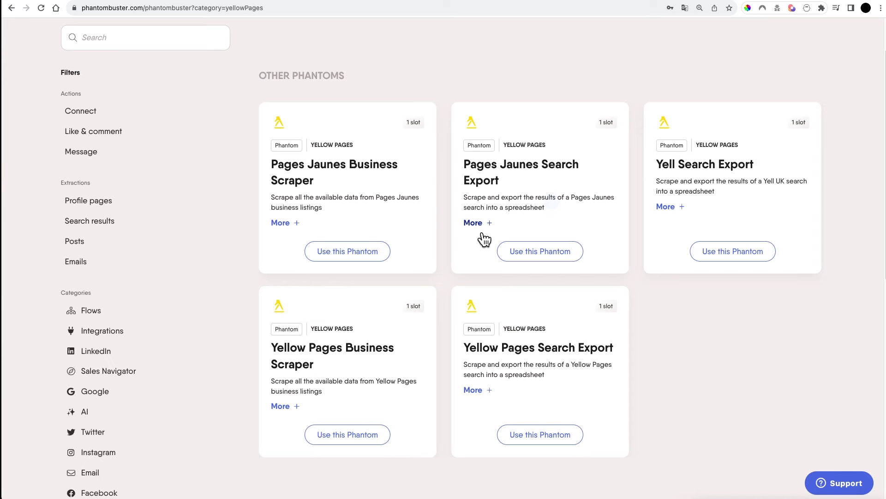
pyautogui.rightClick(468, 221)
pyautogui.click(488, 224)
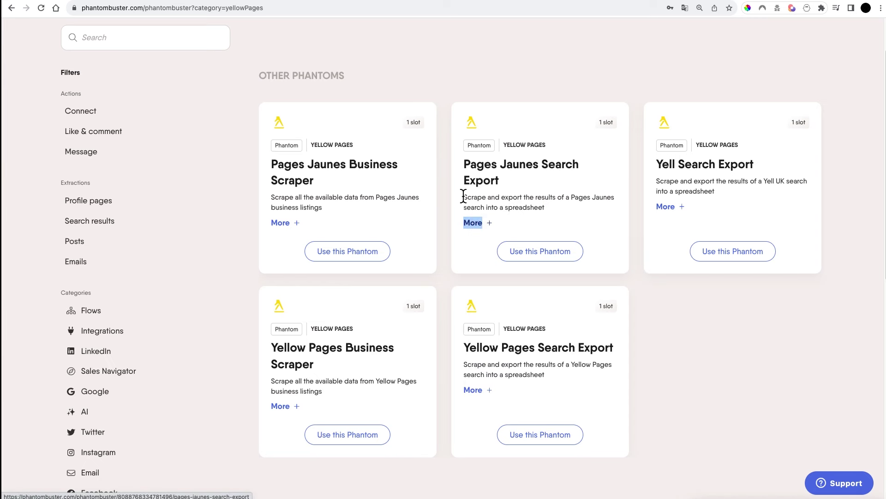
pyautogui.click(263, 6)
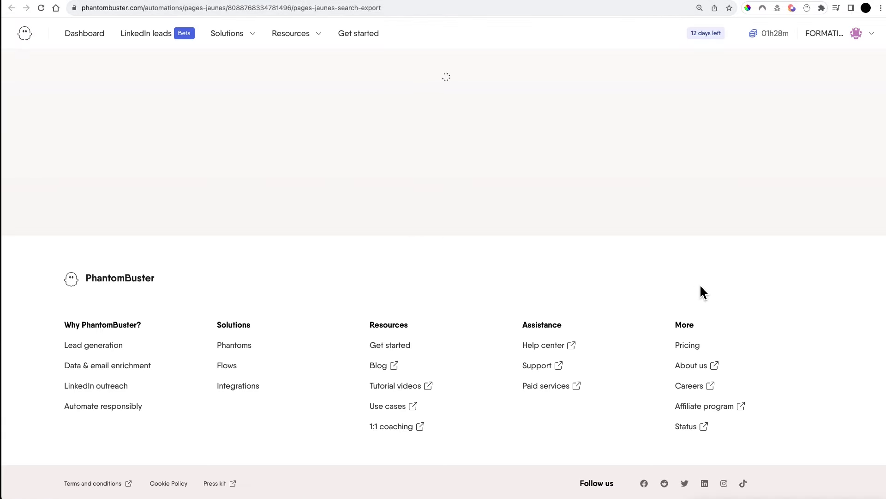
pyautogui.scroll(-4, 625, 334)
pyautogui.scroll(-2, 624, 334)
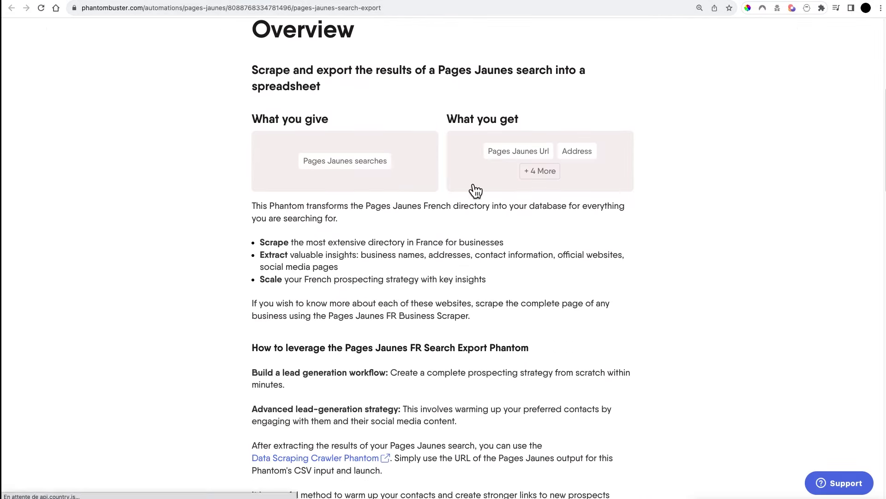
pyautogui.click(376, 174)
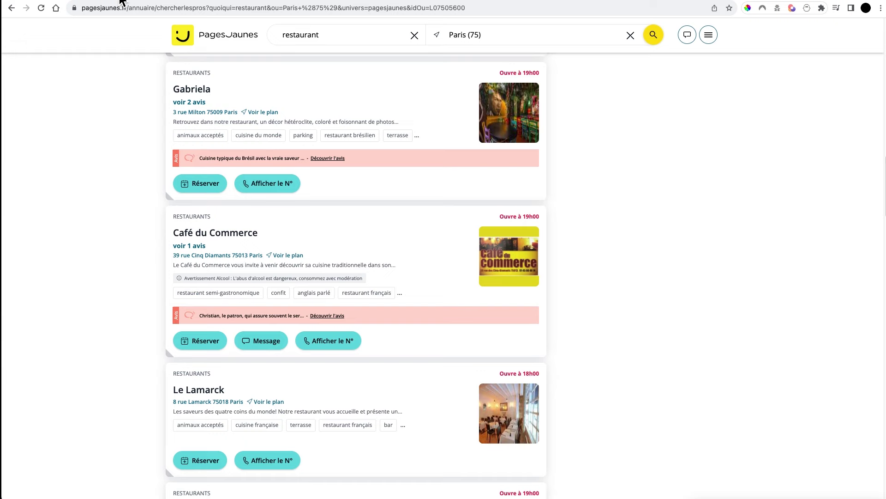
# - Highlight the URL of the Paris restaurant search on PagesJaunes, and return to the Search Export Phantom's input details
pyautogui.click(144, 8)
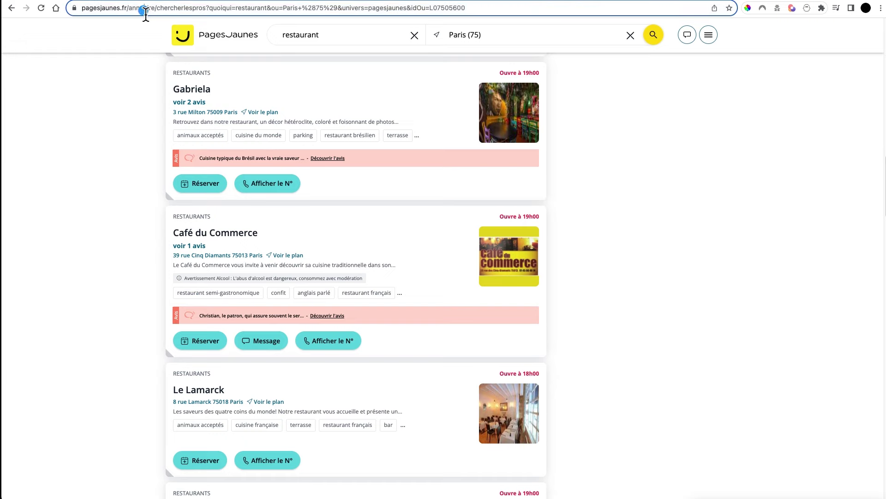
pyautogui.scroll(-15, 471, 344)
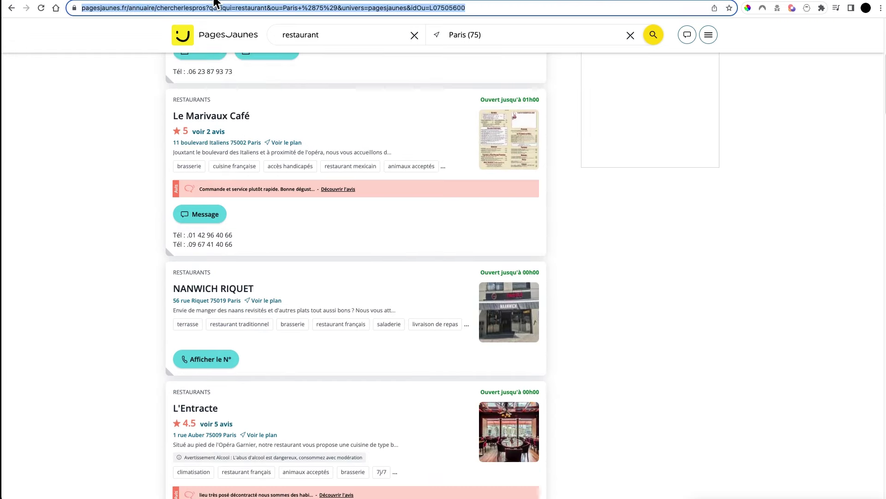
pyautogui.hotkey('ctrl', 'Tab')
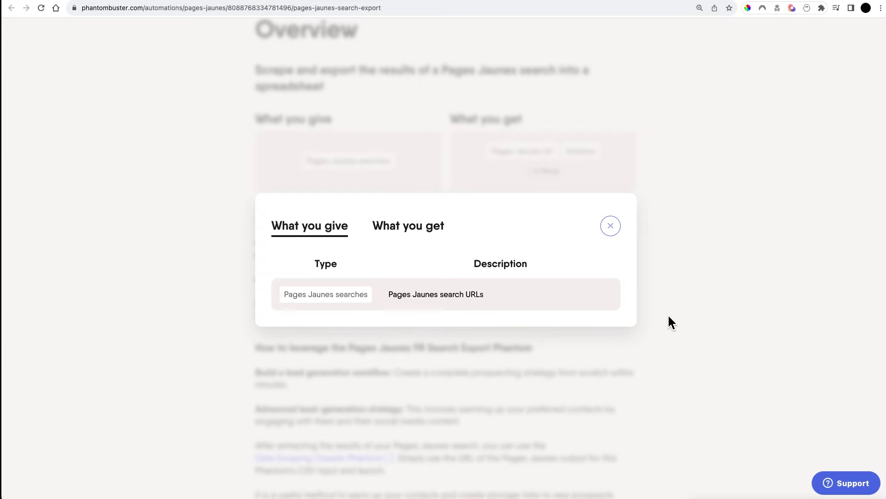
# - Show the data fields the Search Export Phantom returns, and compare them with the restaurant listings on PagesJaunes
pyautogui.click(383, 226)
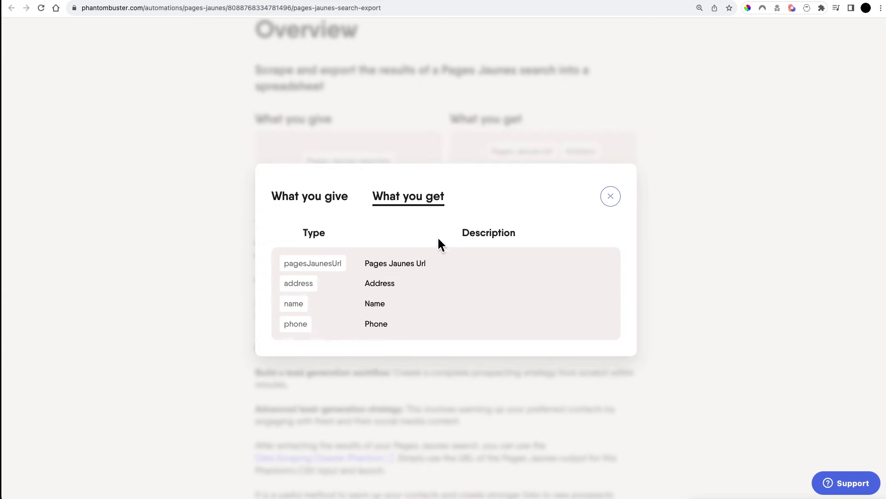
pyautogui.moveTo(359, 263); pyautogui.dragTo(443, 272)
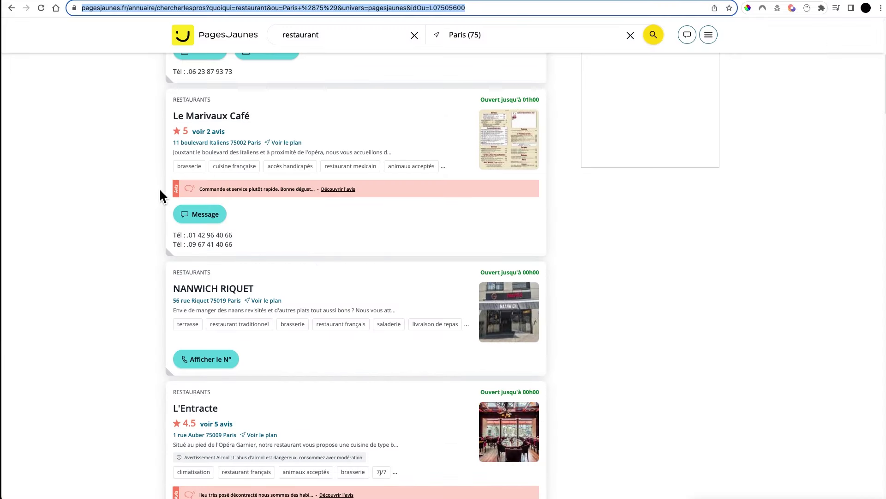
pyautogui.scroll(-4, 252, 318)
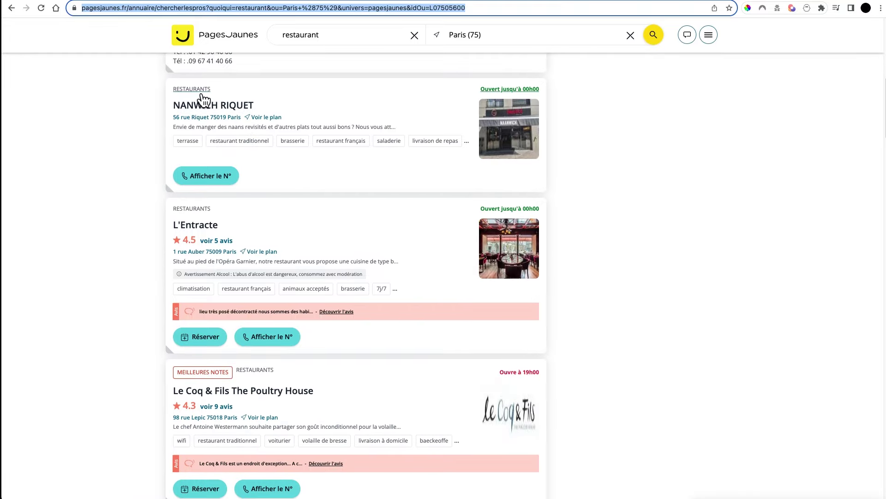
# - Copy the link address of the NANWICH RIQUET listing on PagesJaunes, and review the Search Export Phantom's output fields in PhantomBuster
pyautogui.rightClick(203, 104)
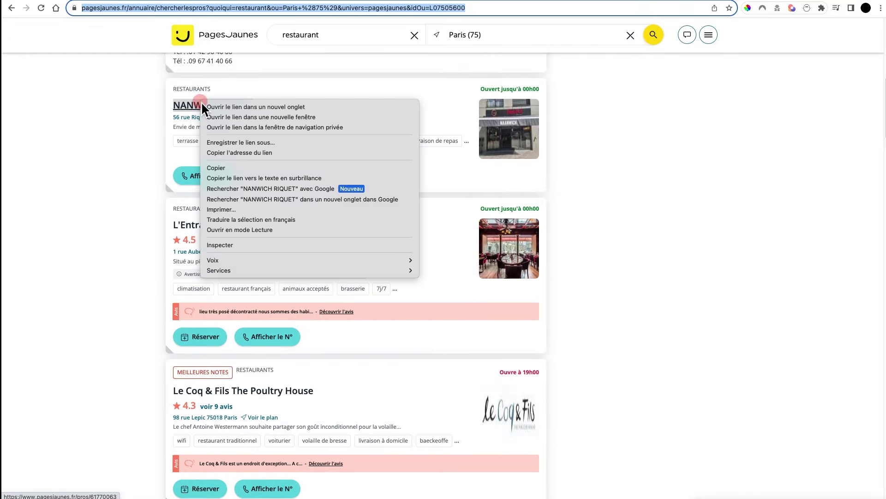
pyautogui.click(247, 153)
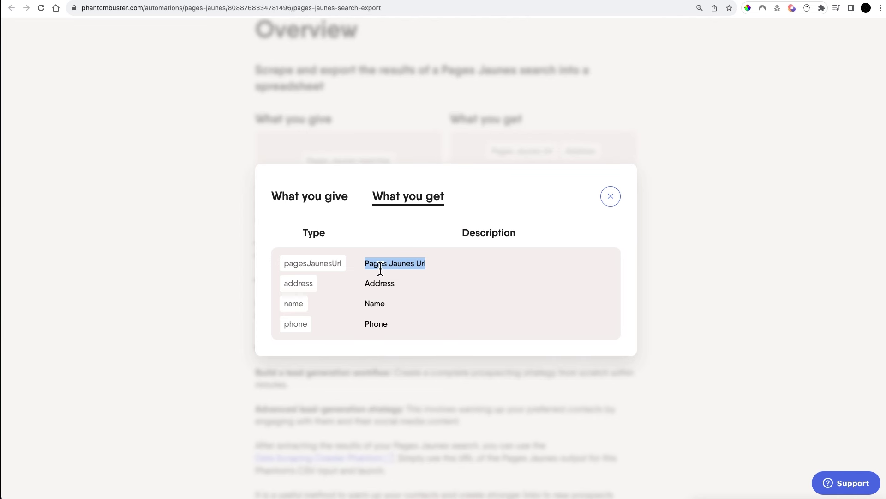
pyautogui.click(376, 287)
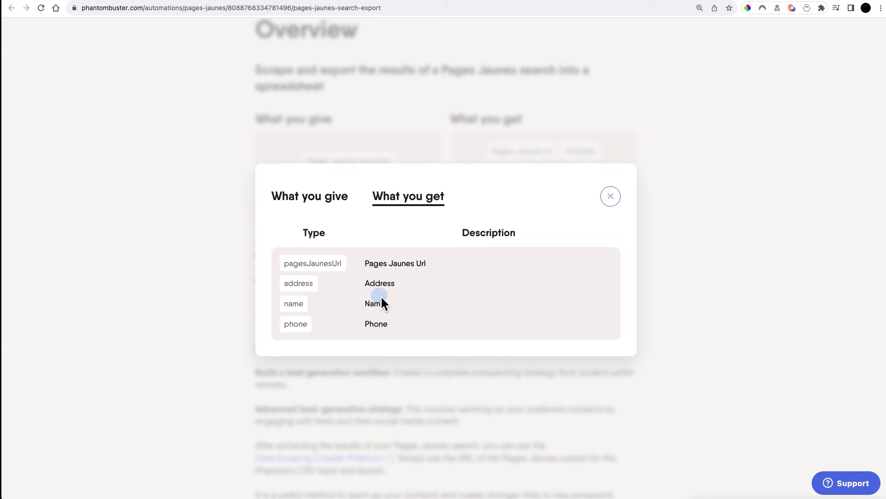
pyautogui.doubleClick(375, 303)
pyautogui.click(381, 324)
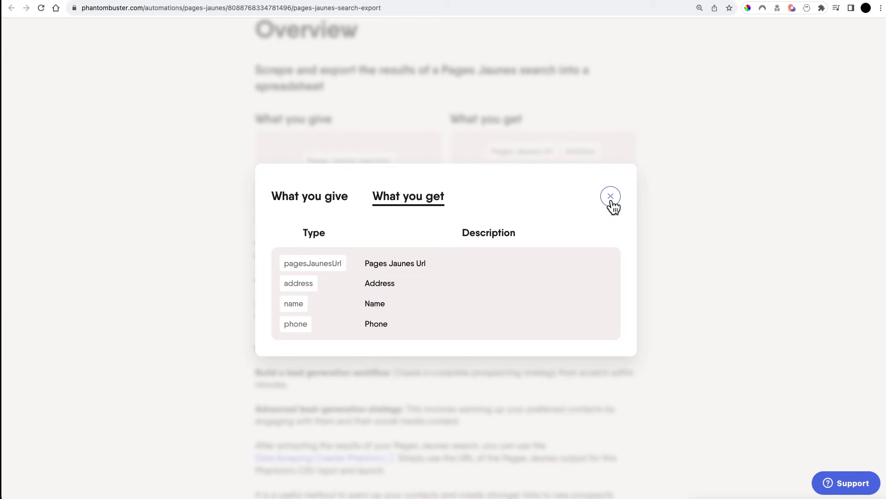
pyautogui.moveTo(454, 263); pyautogui.dragTo(346, 273)
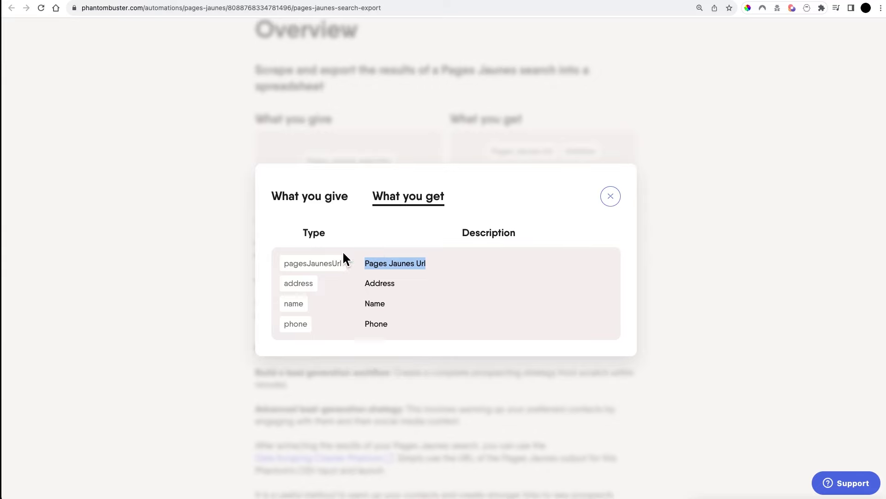
pyautogui.click(610, 197)
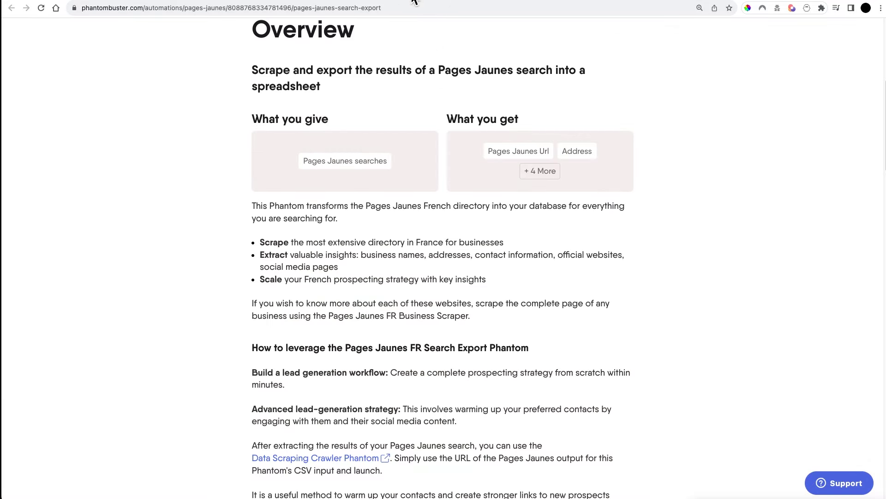
# - Return to the Pages Jaunes Search Export Phantom's console and open its setup
pyautogui.click(355, 1)
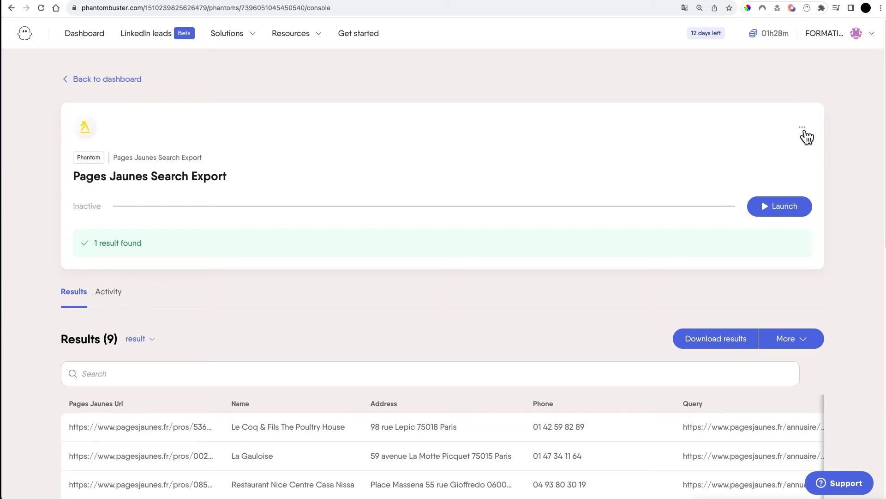
pyautogui.click(803, 129)
pyautogui.click(785, 152)
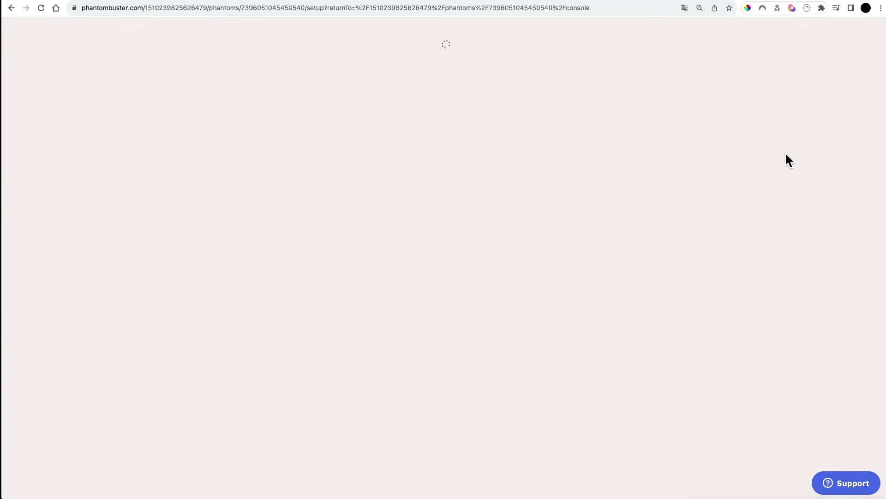
# - Replace the Phantom's search with the PagesJaunes URL for restaurants in Paris (75), expand the spreadsheet settings, and save the searches to scrape
pyautogui.click(248, 2)
pyautogui.scroll(6, 661, 268)
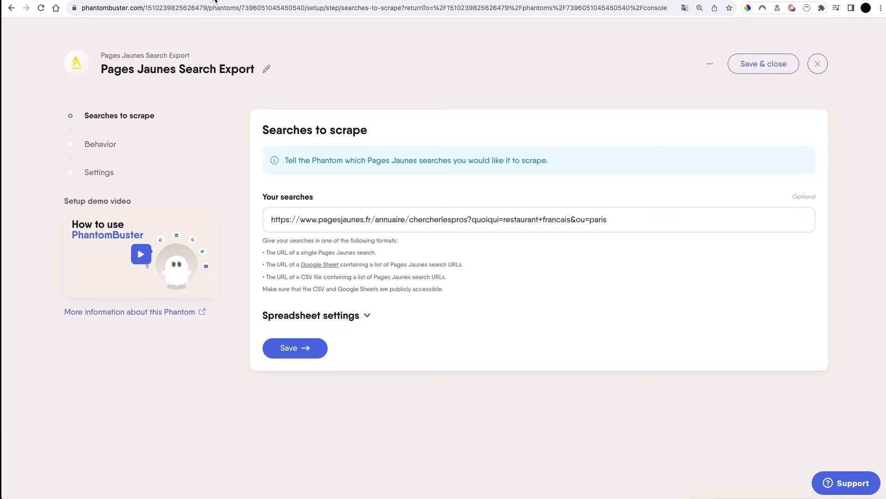
pyautogui.click(421, 225)
pyautogui.hotkey('ctrl', 'a')
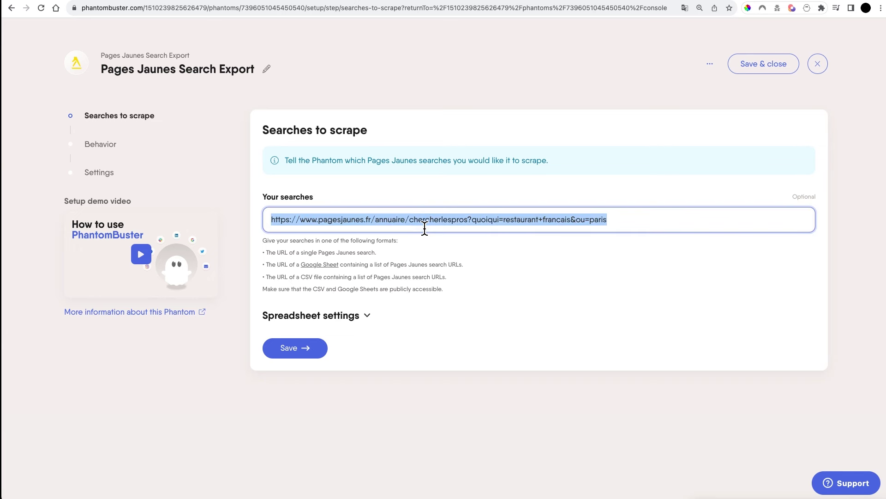
pyautogui.write('https://www.pagesjaunes.fr/annuaire/chercherlespros?quoiqui=restaurant&ou=Paris+%2875%29&univers=pagesjaunes&idOu=L07505600')
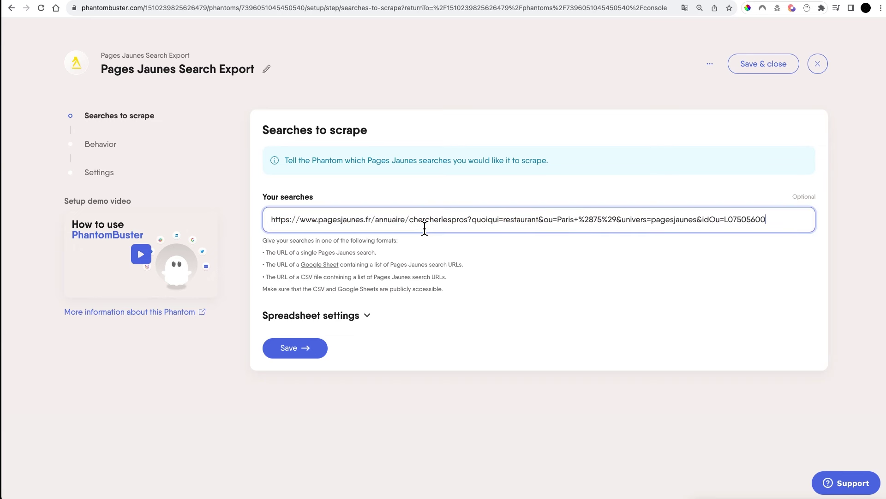
pyautogui.click(340, 317)
pyautogui.scroll(-1, 293, 270)
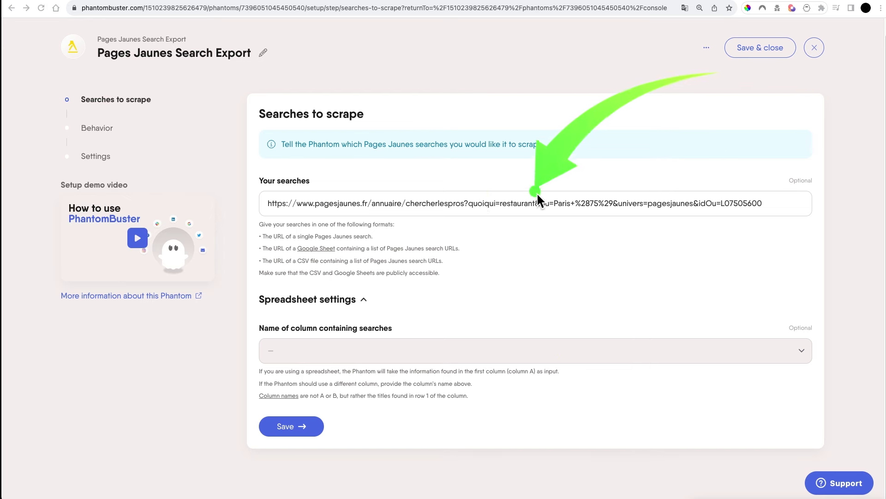
pyautogui.click(305, 432)
pyautogui.click(282, 426)
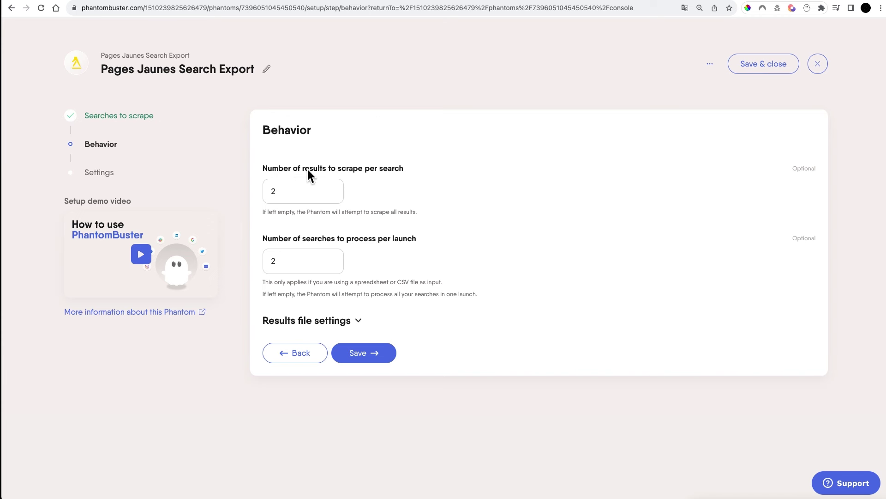
# - Set the number of results to scrape per search to 3 and searches to process per launch to 3, and save the behavior
pyautogui.click(333, 191)
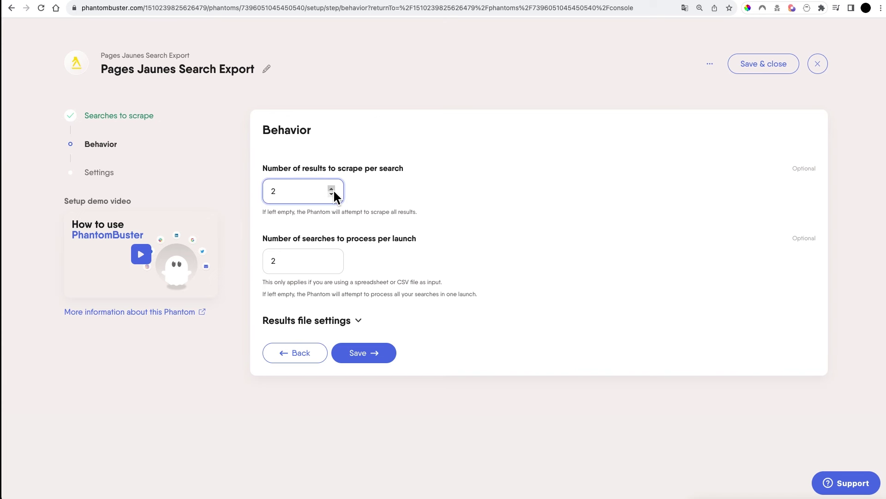
pyautogui.click(333, 189)
pyautogui.moveTo(397, 283); pyautogui.dragTo(449, 288)
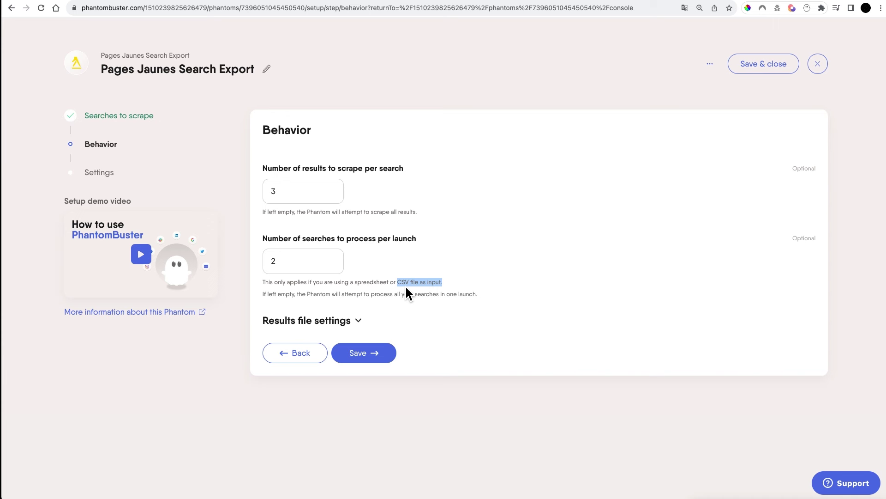
pyautogui.click(331, 259)
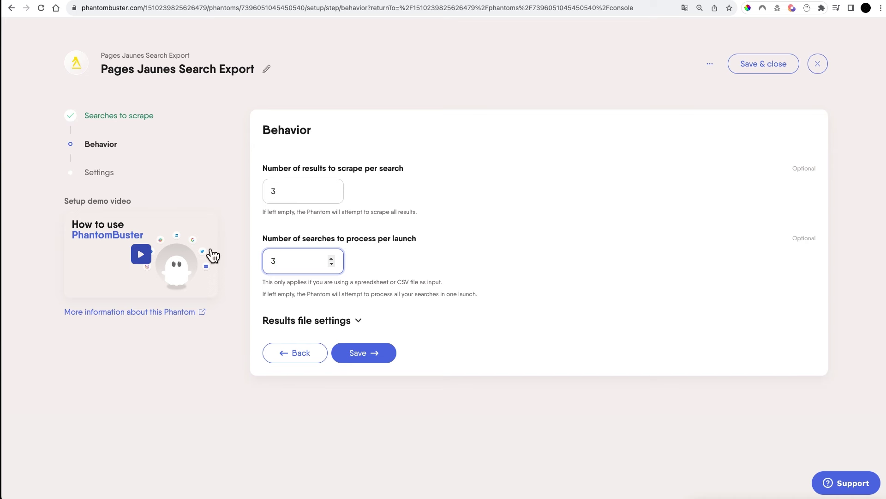
pyautogui.click(367, 355)
# - Review the launch, proxy and limit settings, keep the proxy location Hauts-de-France, France, and save the Phantom's settings
pyautogui.scroll(-1, 691, 272)
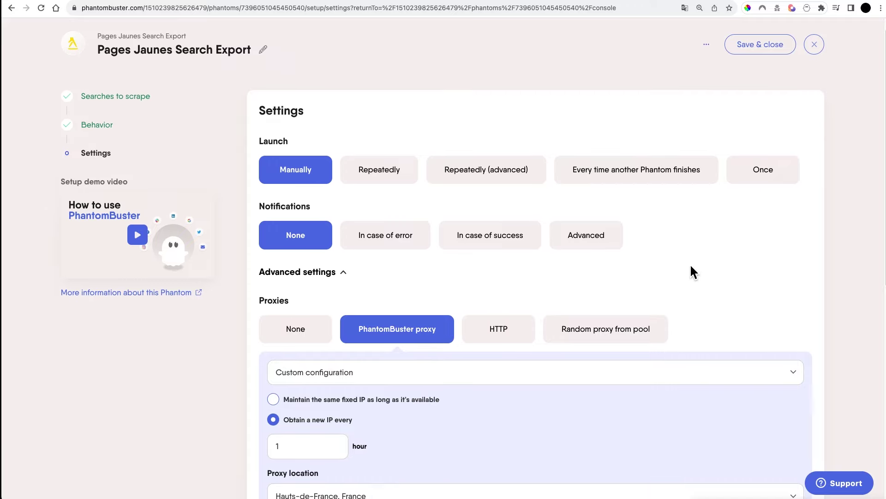
pyautogui.scroll(-2, 691, 267)
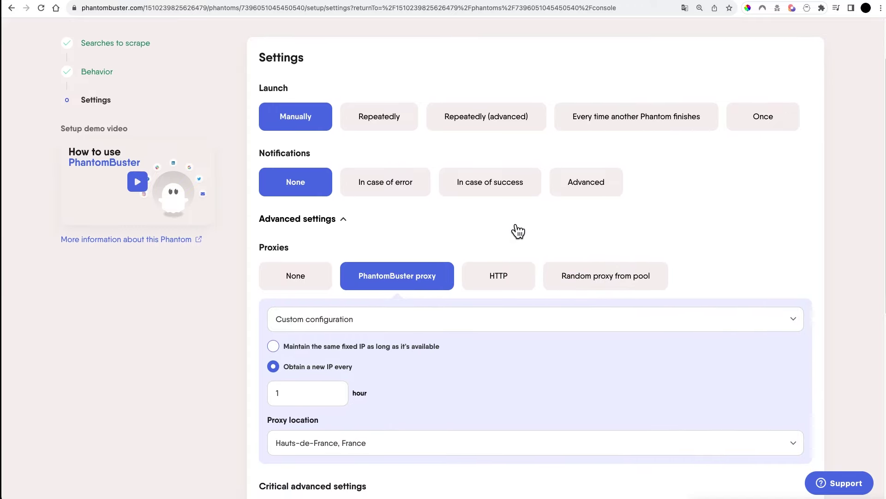
pyautogui.scroll(-1, 518, 231)
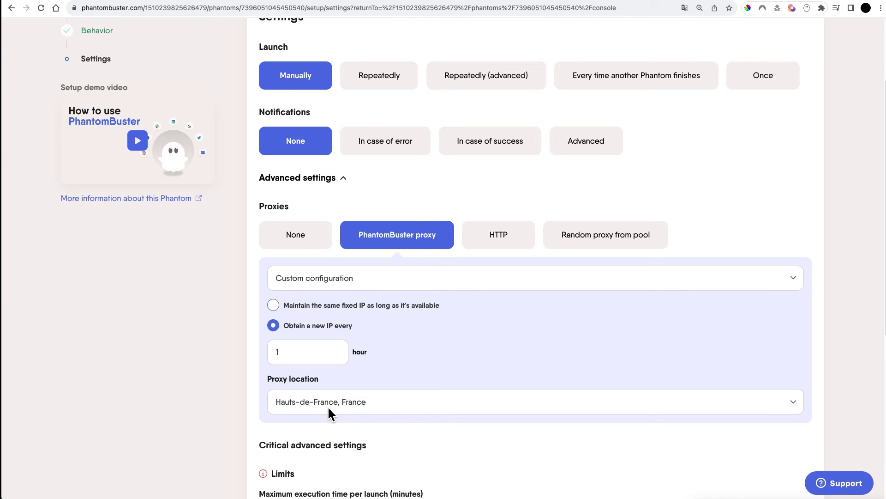
pyautogui.click(333, 404)
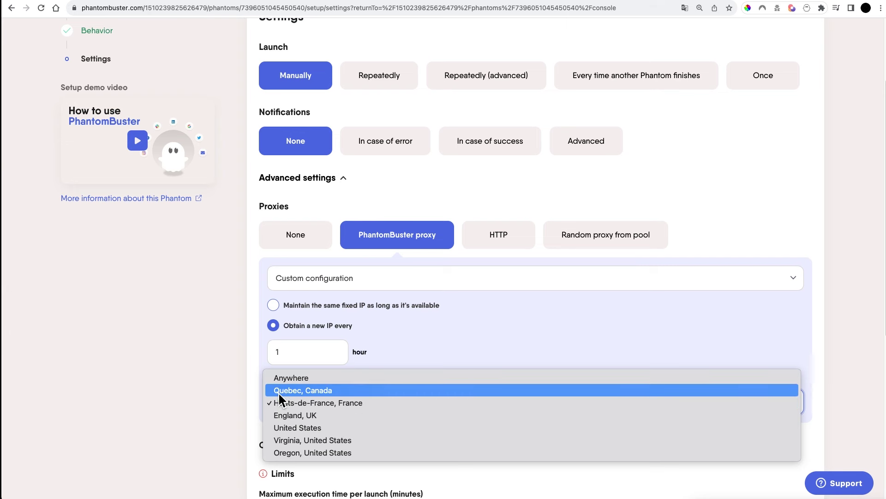
pyautogui.click(256, 409)
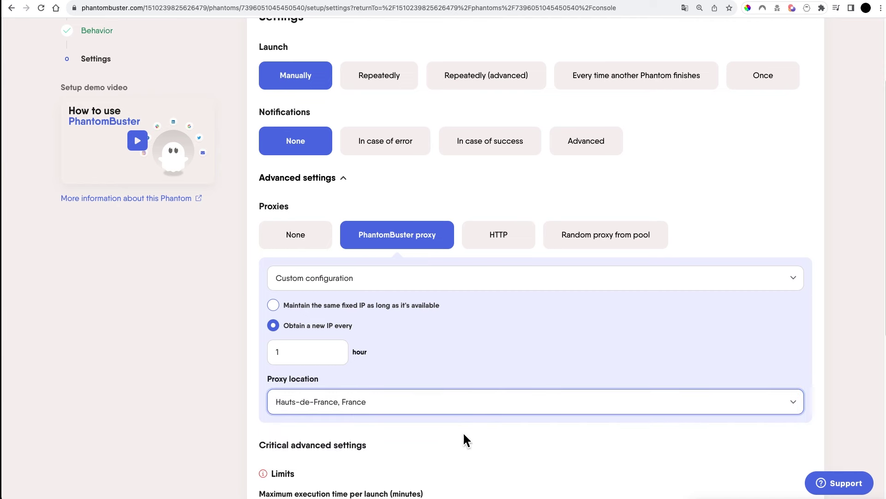
pyautogui.scroll(-6, 445, 429)
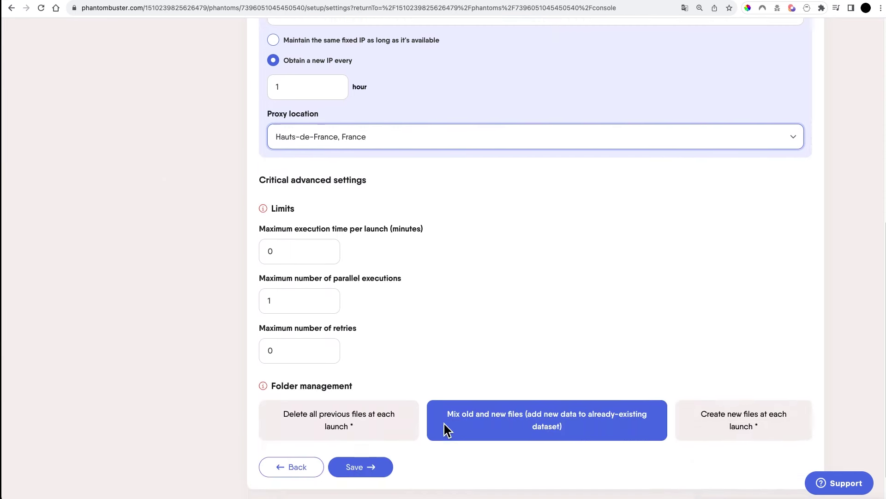
pyautogui.click(358, 464)
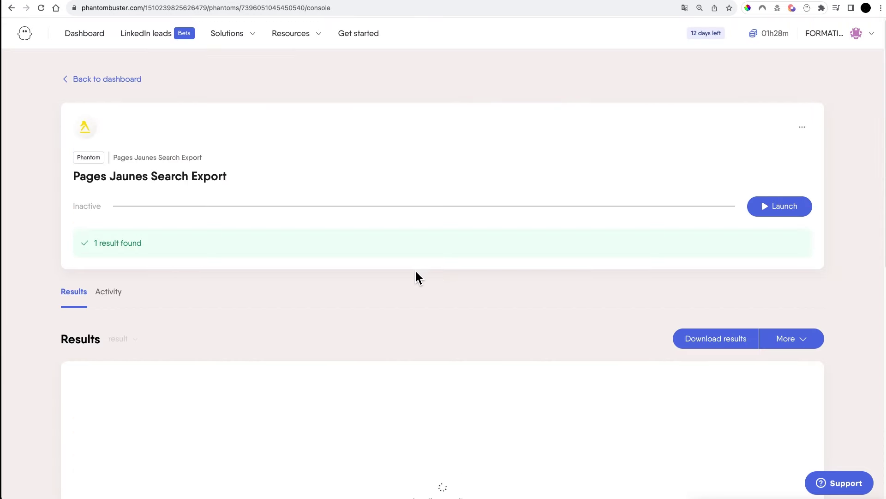
# - Examine the Phantom's existing results table, and compare it with the Paris restaurant listings on PagesJaunes
pyautogui.scroll(-5, 462, 291)
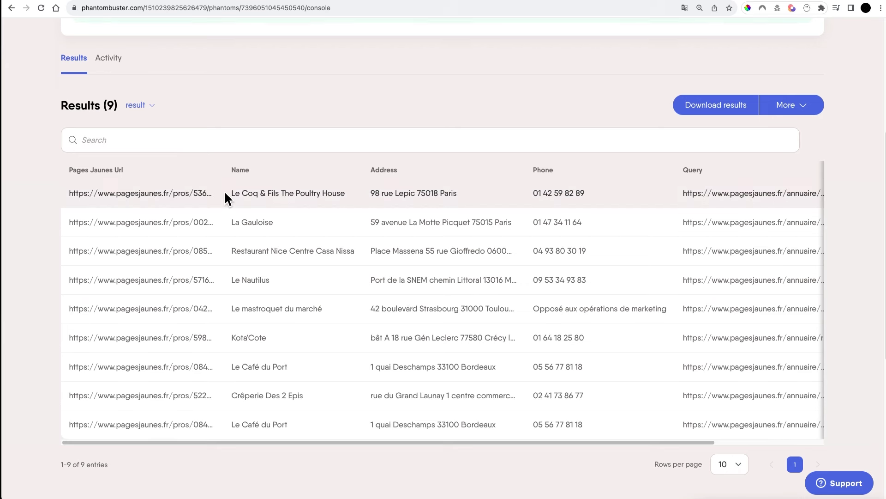
pyautogui.scroll(3, 256, 219)
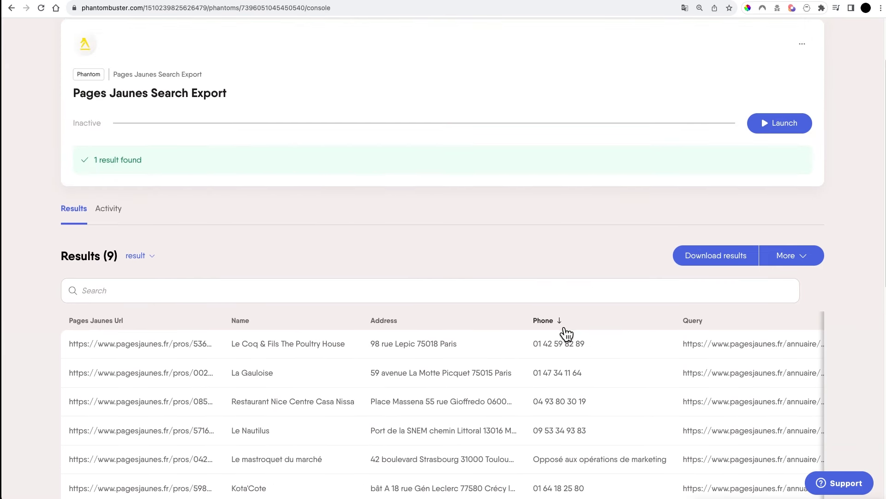
pyautogui.click(107, 3)
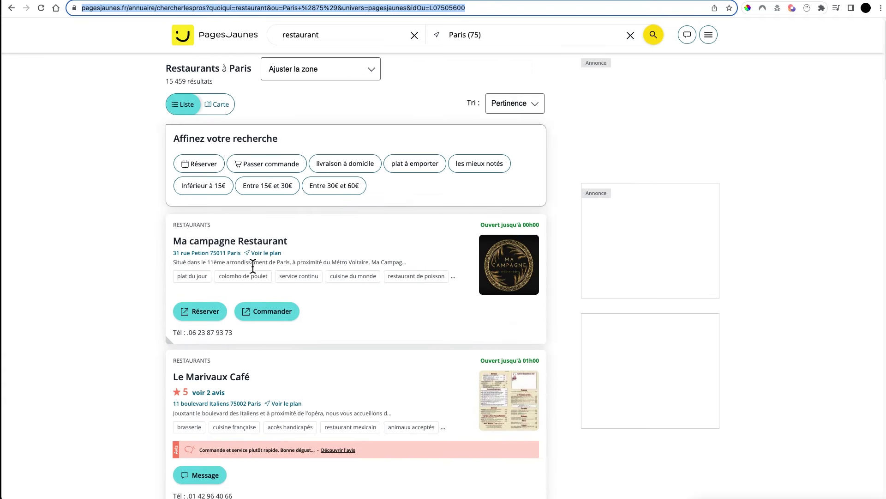
pyautogui.scroll(-10, 252, 265)
pyautogui.scroll(-9, 253, 266)
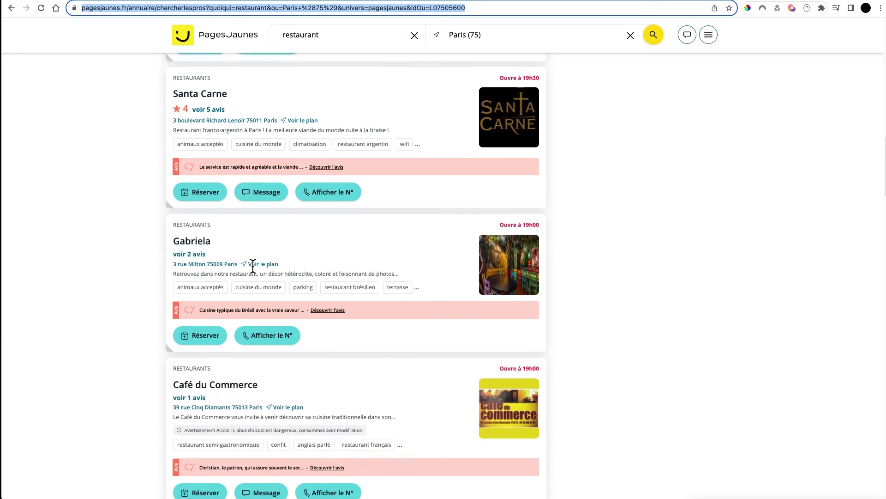
# - Return to the Pages Jaunes Search Export Phantom in PhantomBuster and launch it
pyautogui.click(208, 2)
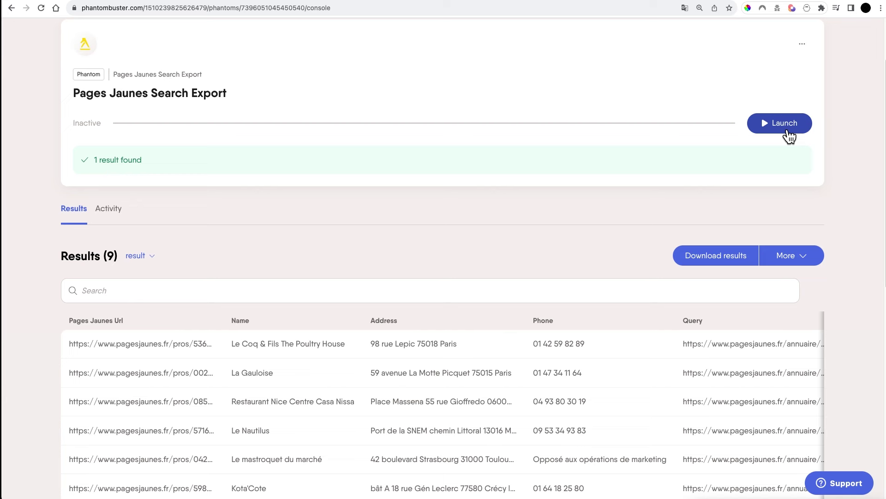
pyautogui.scroll(2, 843, 170)
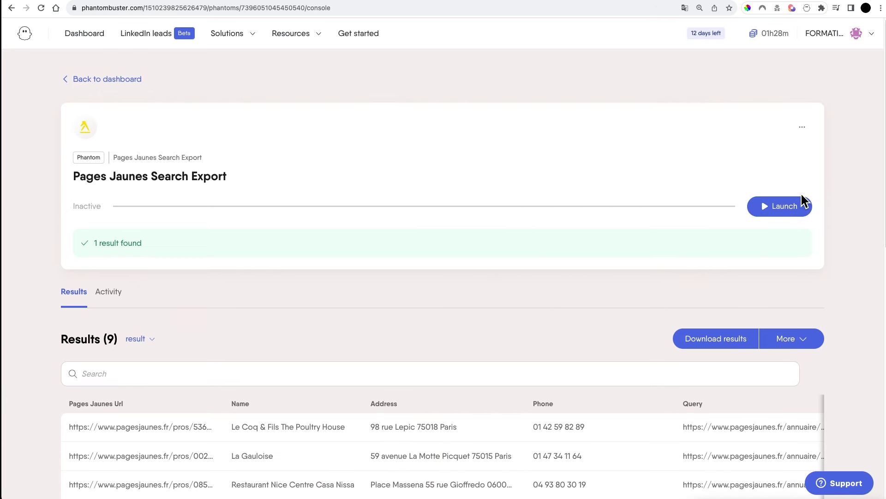
pyautogui.click(780, 206)
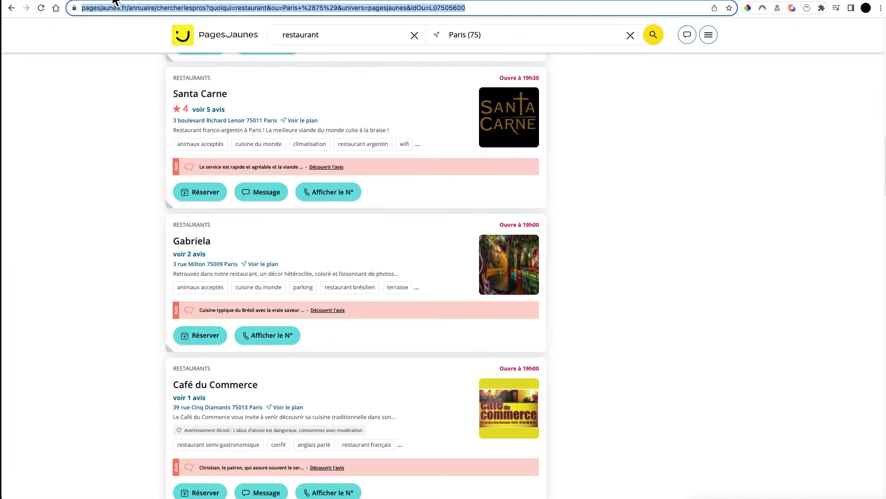
# - Look through the Paris restaurant listings on PagesJaunes while the Phantom runs
pyautogui.scroll(10, 86, 115)
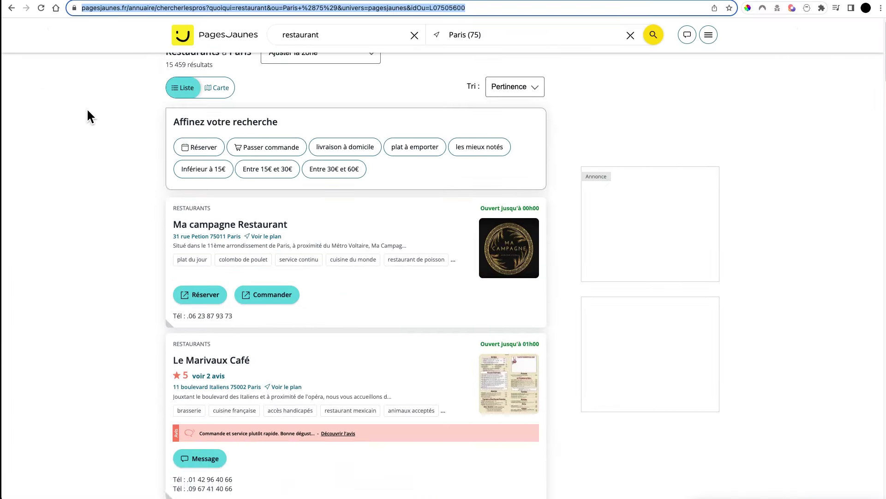
pyautogui.scroll(-3, 113, 178)
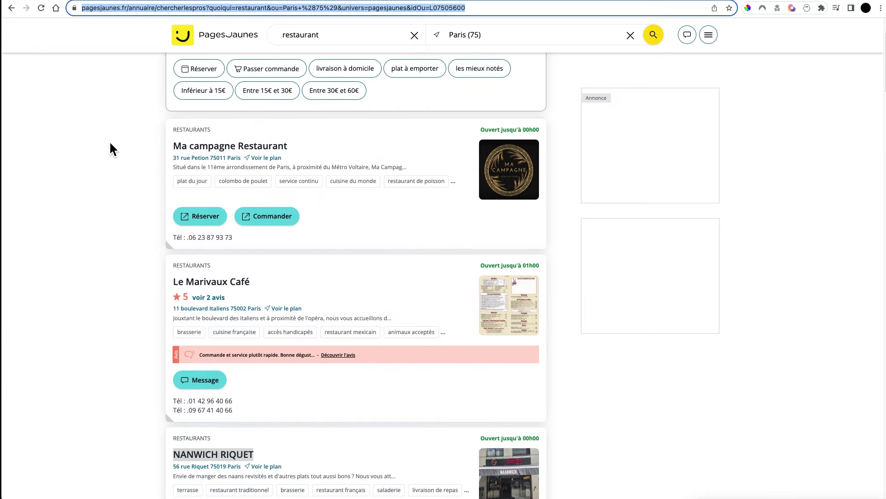
pyautogui.scroll(-5, 109, 140)
pyautogui.click(138, 325)
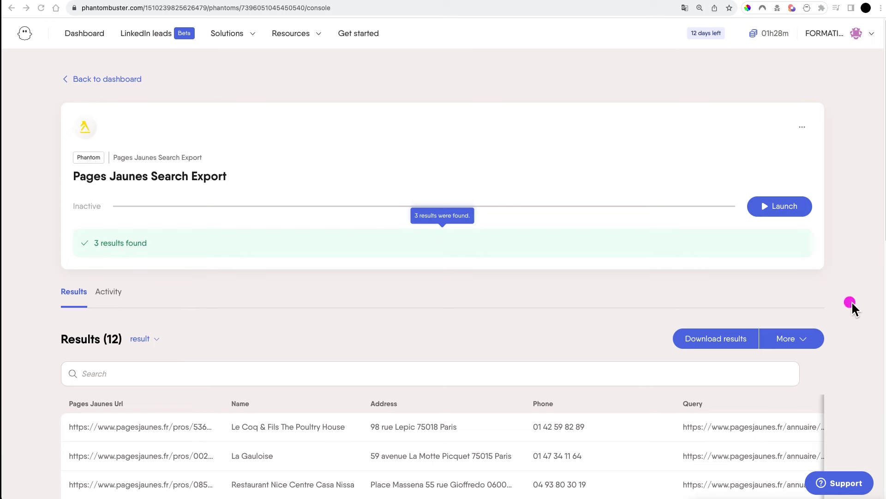
# - Show 20 rows per page in the Pages Jaunes Search Export results table in PhantomBuster
pyautogui.scroll(-10, 852, 239)
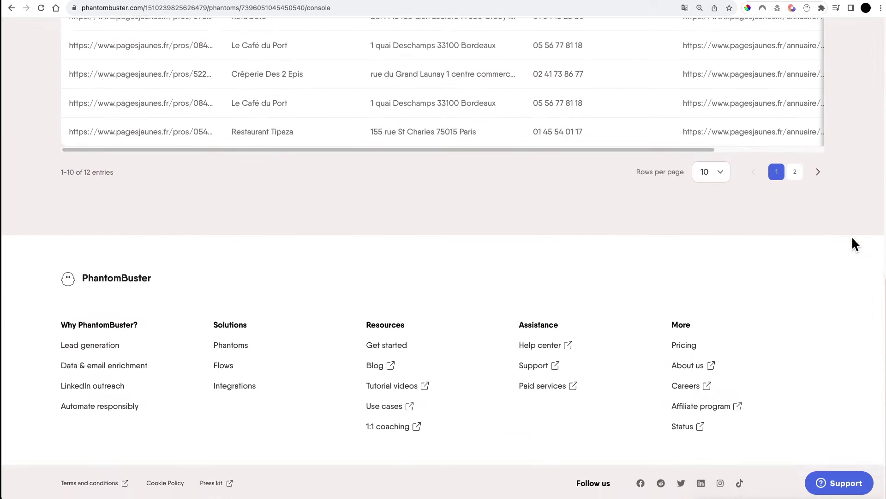
pyautogui.scroll(6, 852, 239)
pyautogui.scroll(-3, 856, 313)
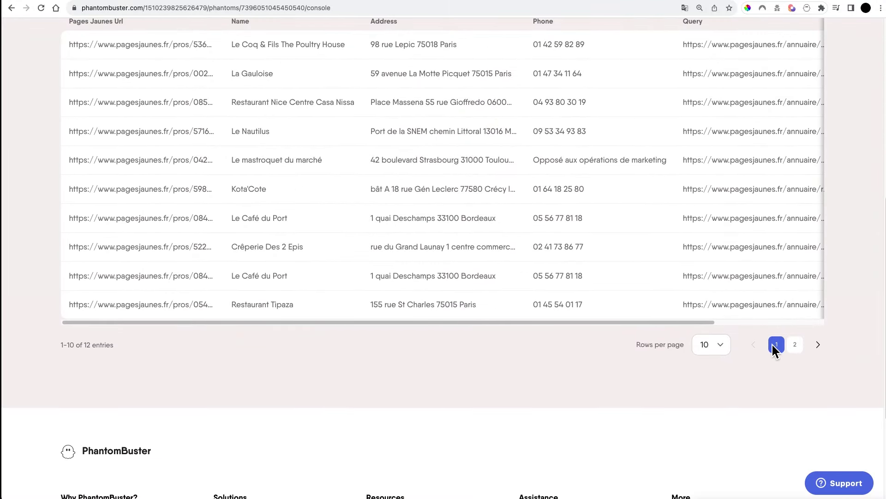
pyautogui.click(705, 346)
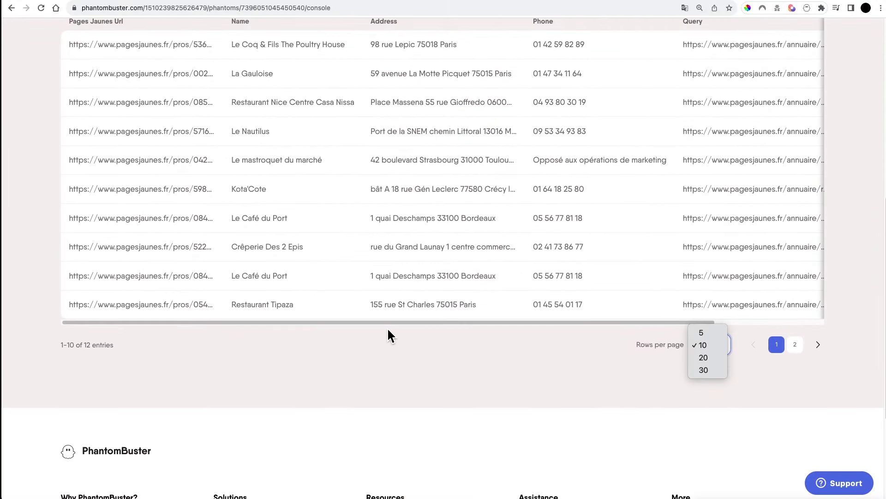
pyautogui.click(373, 305)
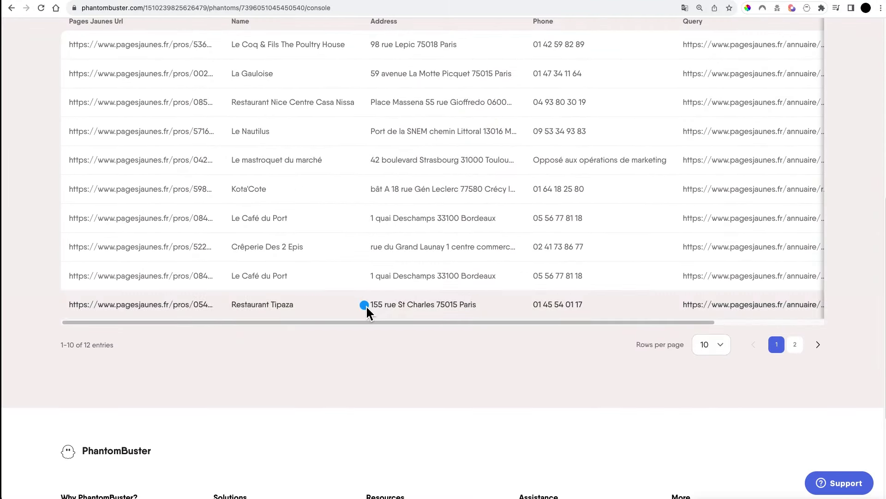
pyautogui.moveTo(366, 306); pyautogui.dragTo(608, 309)
pyautogui.click(721, 347)
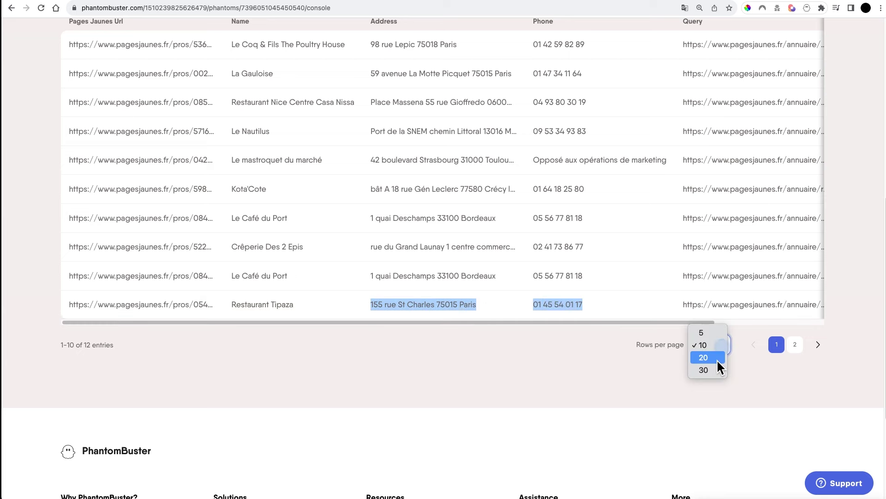
pyautogui.click(716, 359)
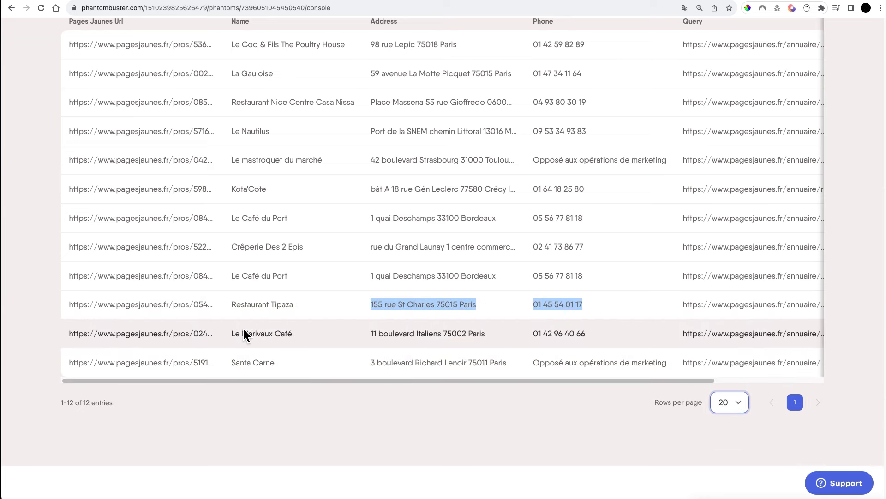
# - Examine the Le Marivaux Café and Santa Carne rows in the results, and compare them with the PagesJaunes listings
pyautogui.moveTo(231, 334); pyautogui.dragTo(303, 343)
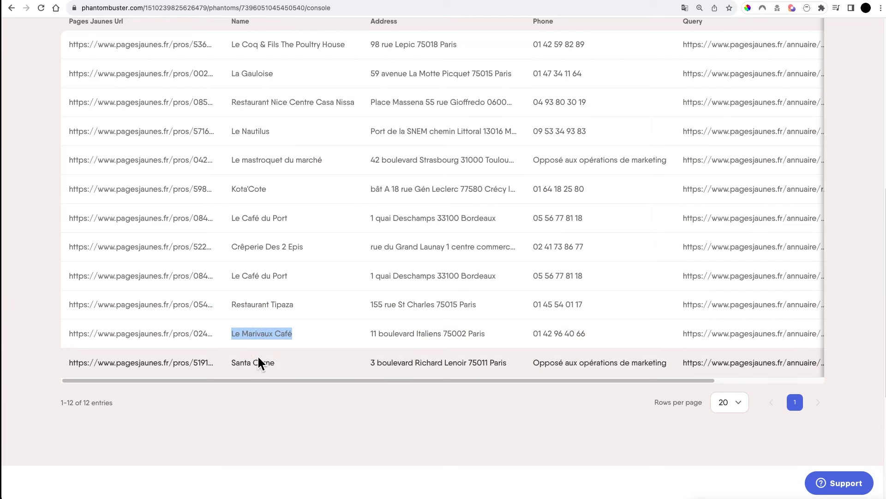
pyautogui.hotkey('ctrl', 'Tab')
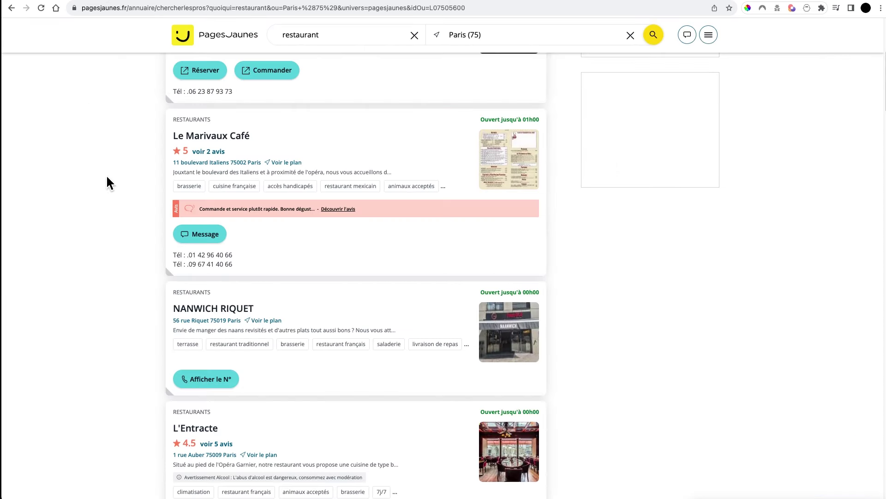
pyautogui.hotkey('ctrl', 'shift', 'Tab')
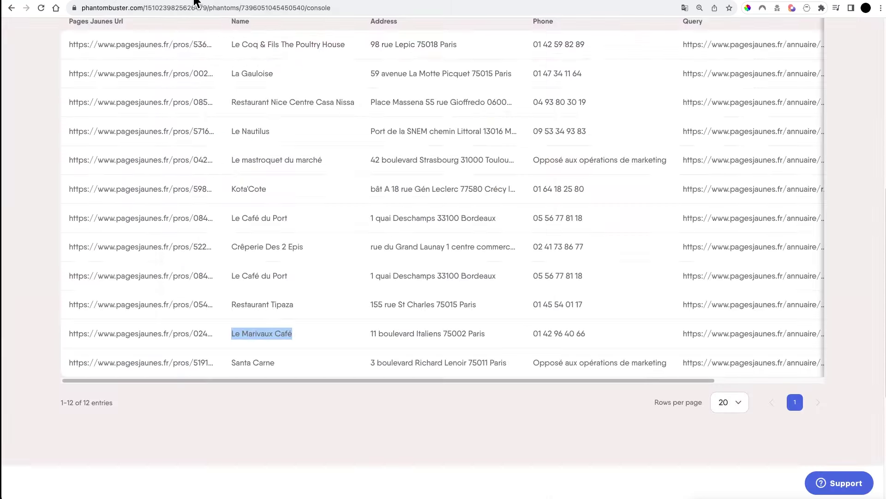
pyautogui.moveTo(118, 363); pyautogui.dragTo(215, 367)
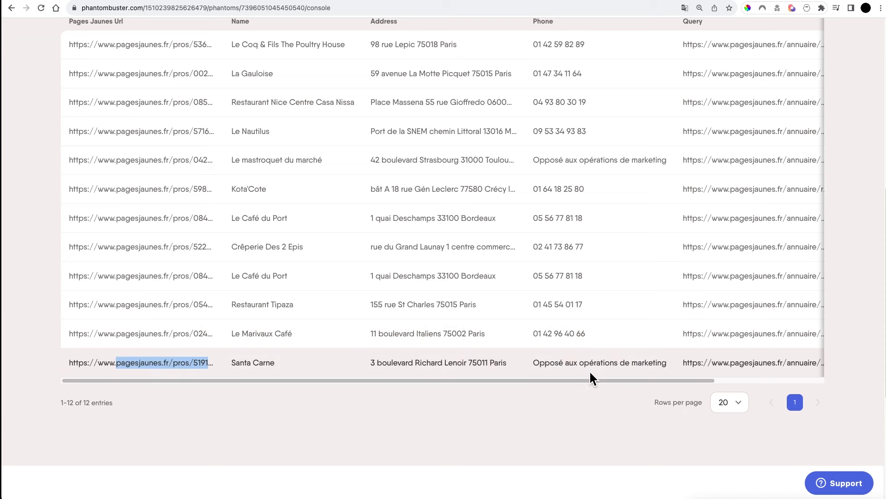
pyautogui.moveTo(710, 381); pyautogui.dragTo(652, 384)
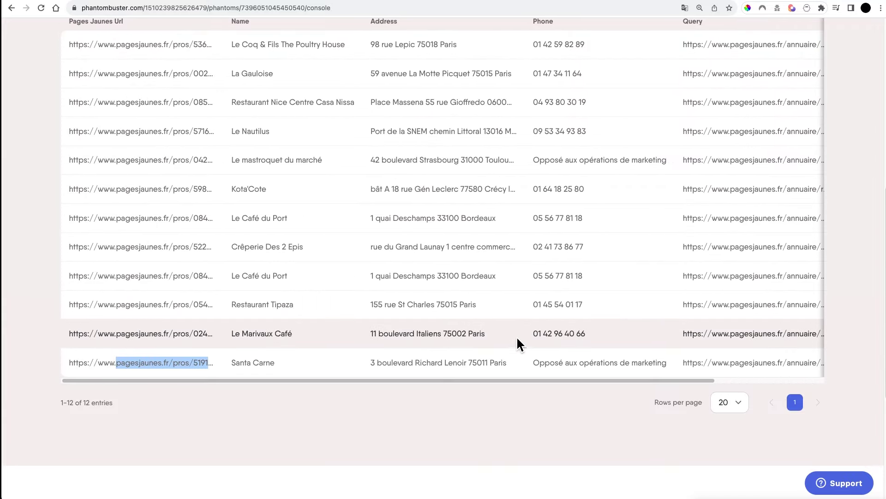
pyautogui.click(572, 334)
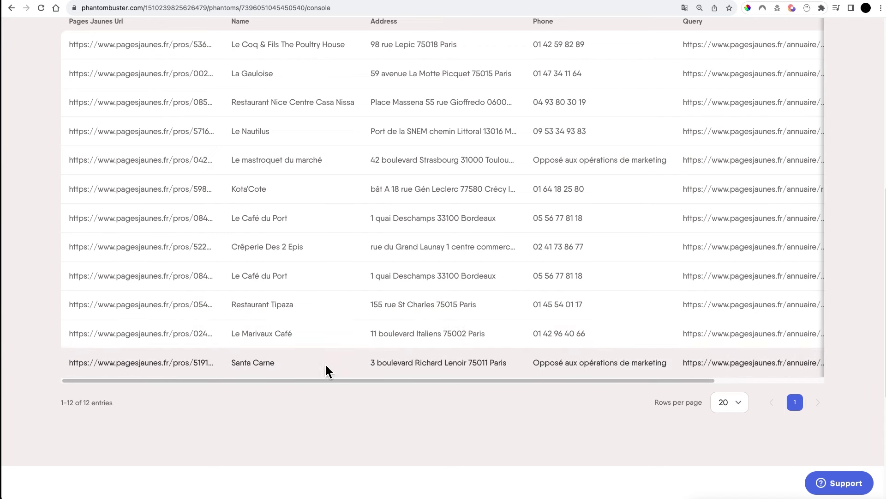
pyautogui.moveTo(64, 272); pyautogui.dragTo(524, 331)
# - Find the results download option, and examine the modules of the Make scenario "01 - PAGES JAUNES: Phantombuster/Google Sheets"
pyautogui.scroll(8, 536, 323)
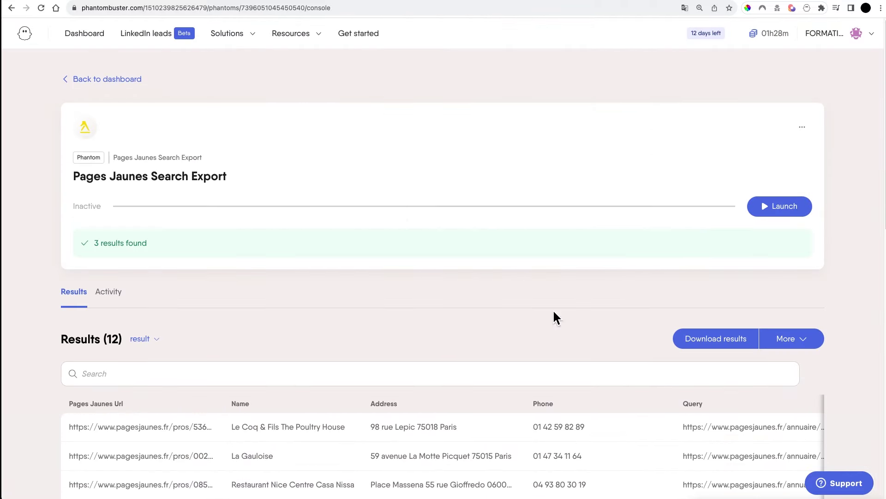
pyautogui.click(736, 339)
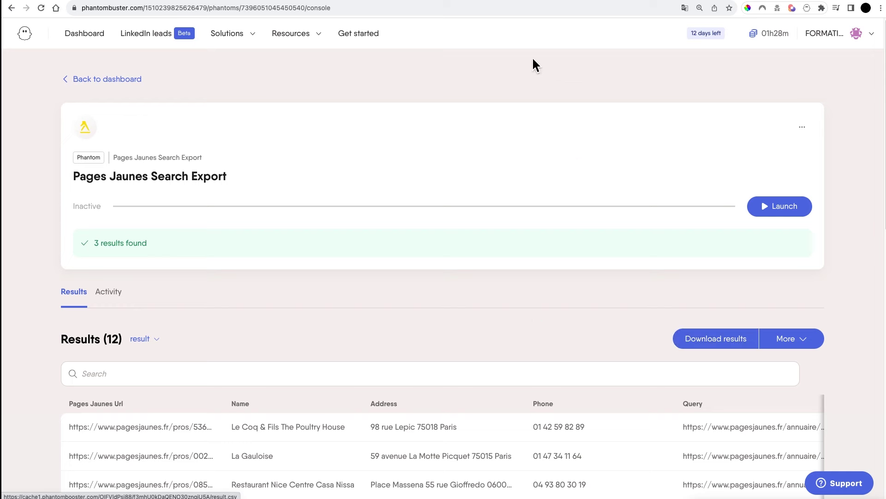
pyautogui.click(444, 1)
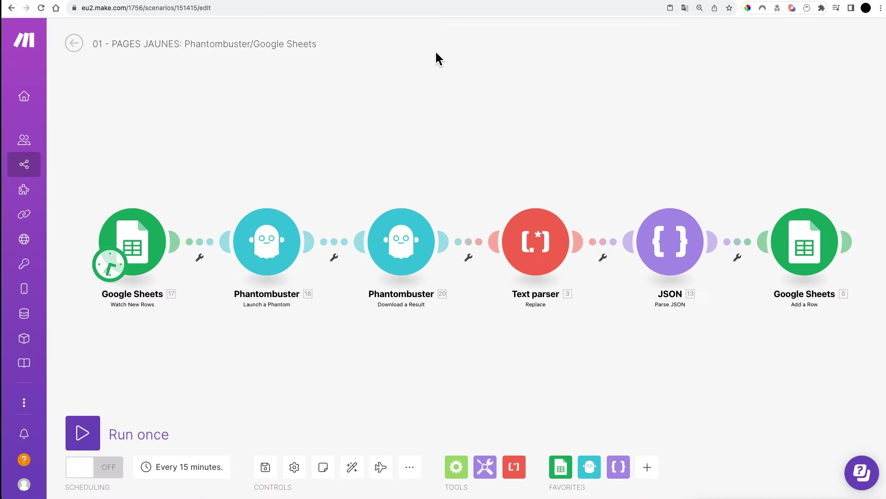
pyautogui.moveTo(411, 191)
pyautogui.mouseDown()
pyautogui.moveTo(388, 197)
pyautogui.moveTo(827, 171)
pyautogui.moveTo(791, 213)
pyautogui.mouseUp()
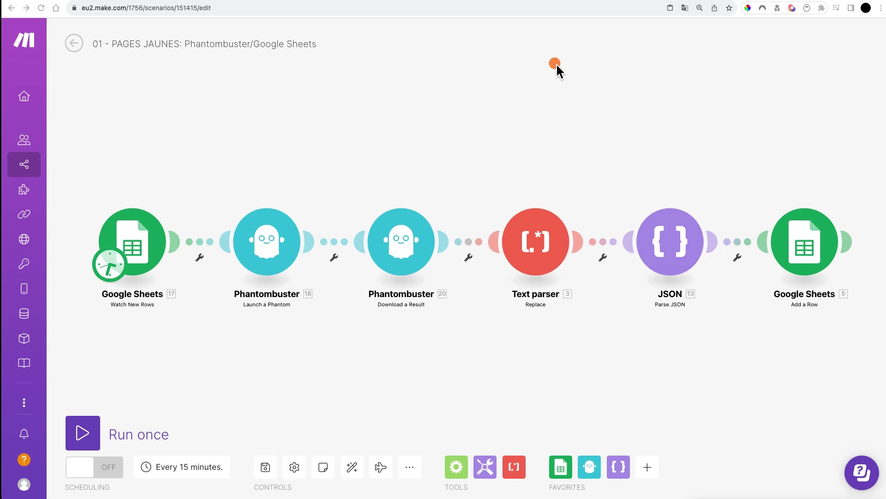
# - Return to PhantomBuster's Yellow Pages Phantoms and open the Pages Jaunes Business Scraper's description page
pyautogui.click(214, 1)
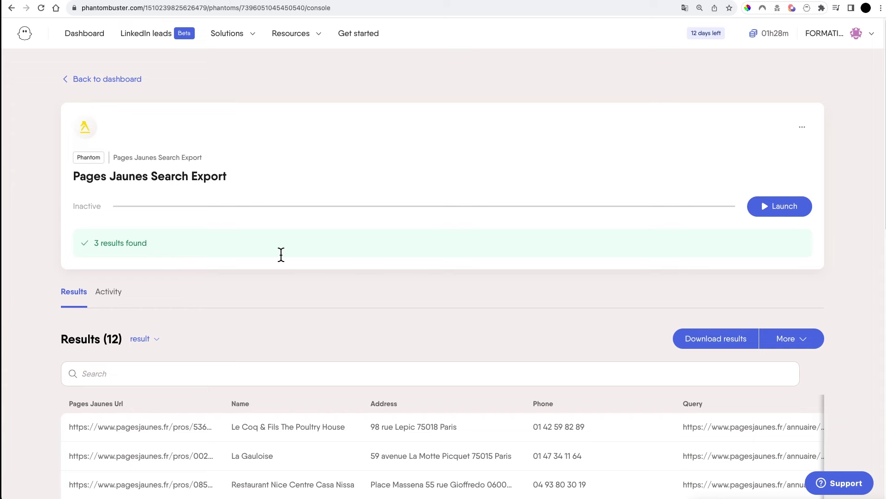
pyautogui.scroll(-5, 460, 300)
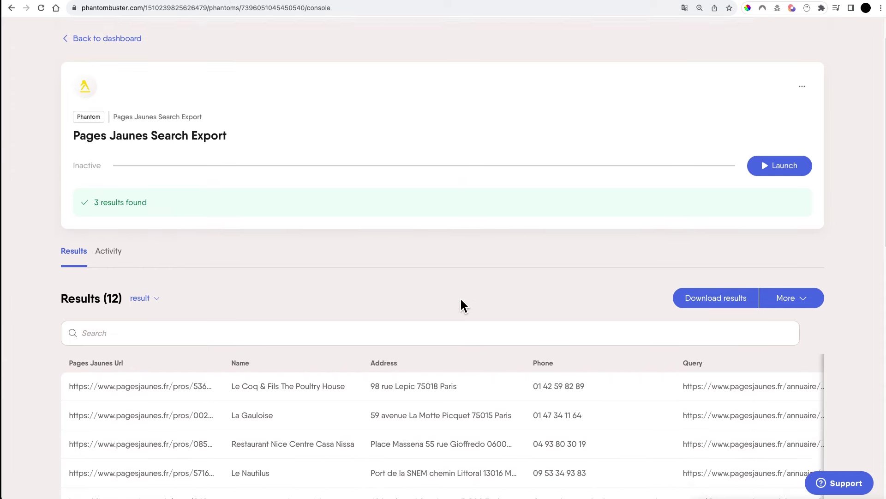
pyautogui.scroll(-1, 460, 301)
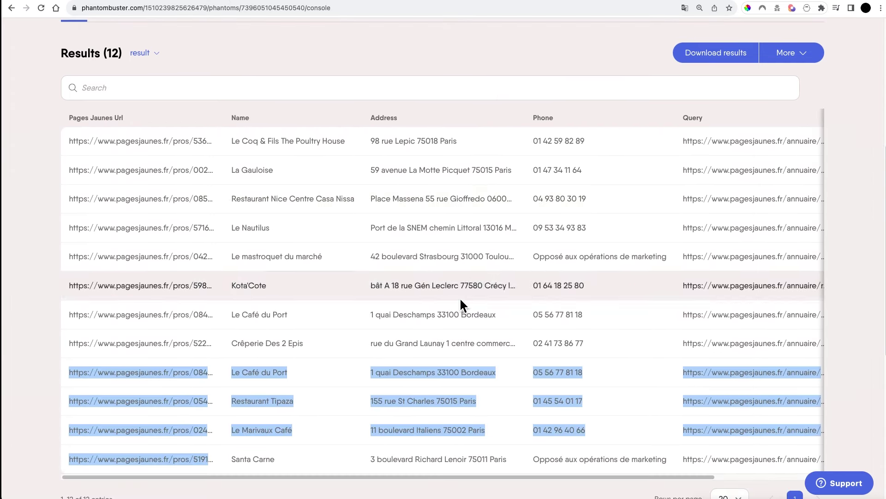
pyautogui.click(430, 61)
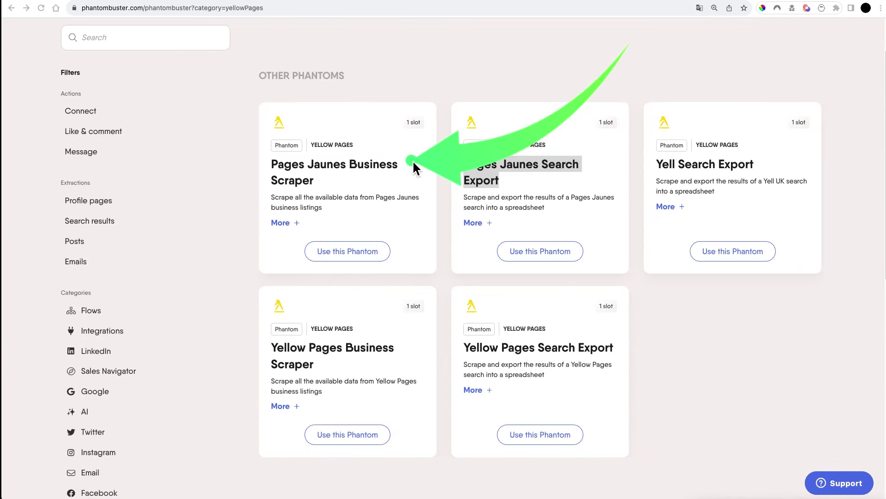
pyautogui.click(380, 193)
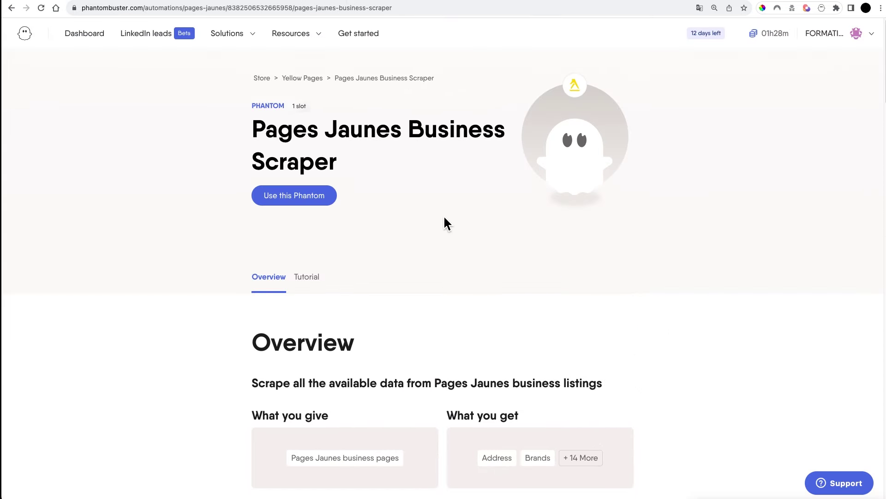
# - Read the Pages Jaunes Business Scraper's overview, and examine the input it needs and the data fields it returns
pyautogui.scroll(-3, 444, 223)
pyautogui.scroll(-8, 439, 210)
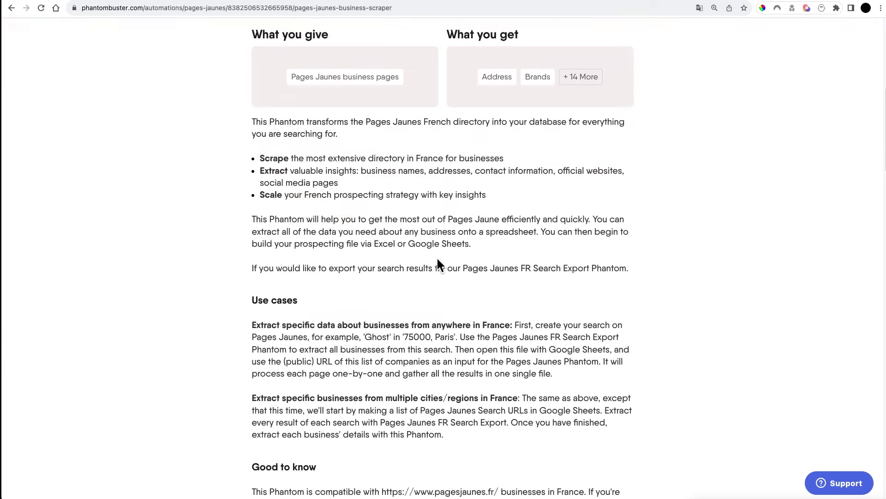
pyautogui.scroll(1, 338, 125)
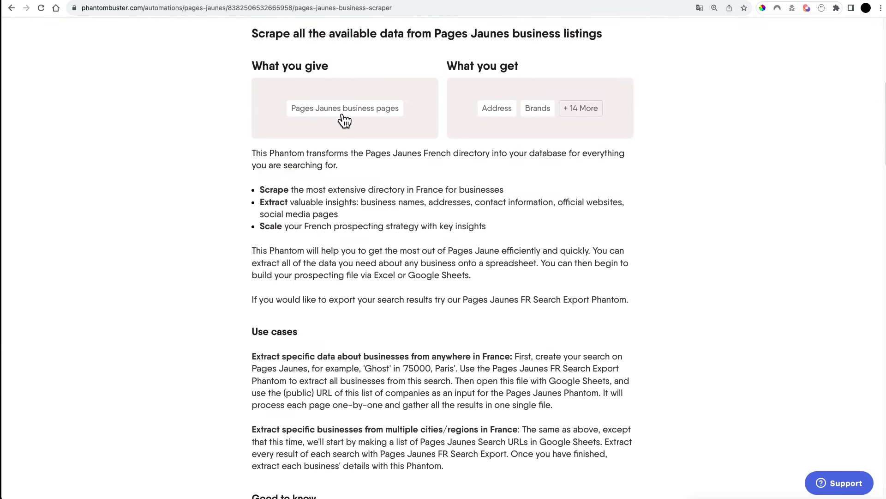
pyautogui.click(343, 119)
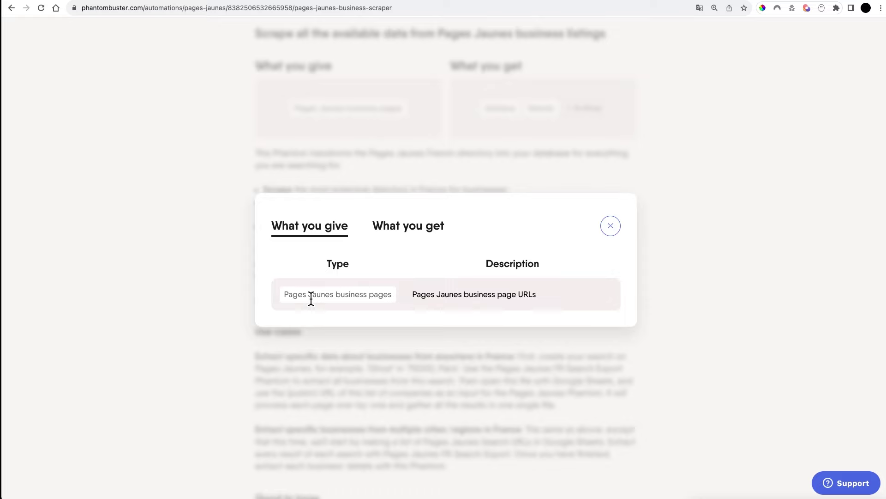
pyautogui.click(619, 231)
pyautogui.click(579, 108)
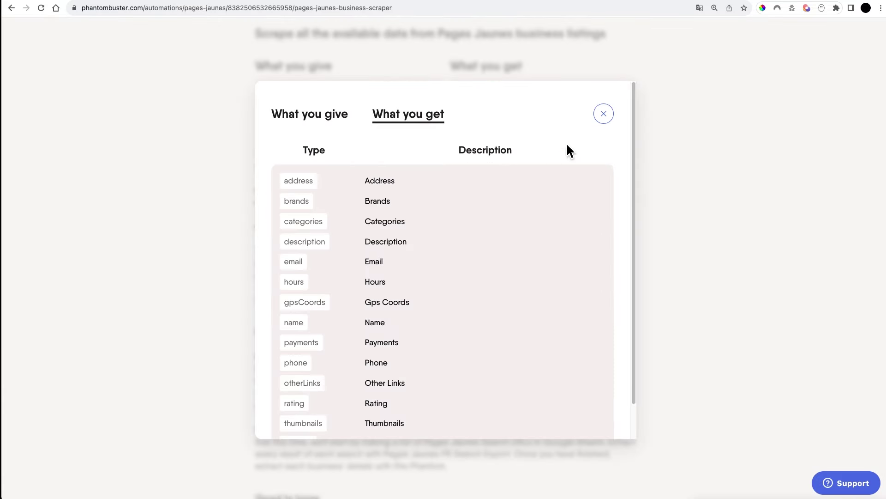
pyautogui.scroll(-2, 540, 250)
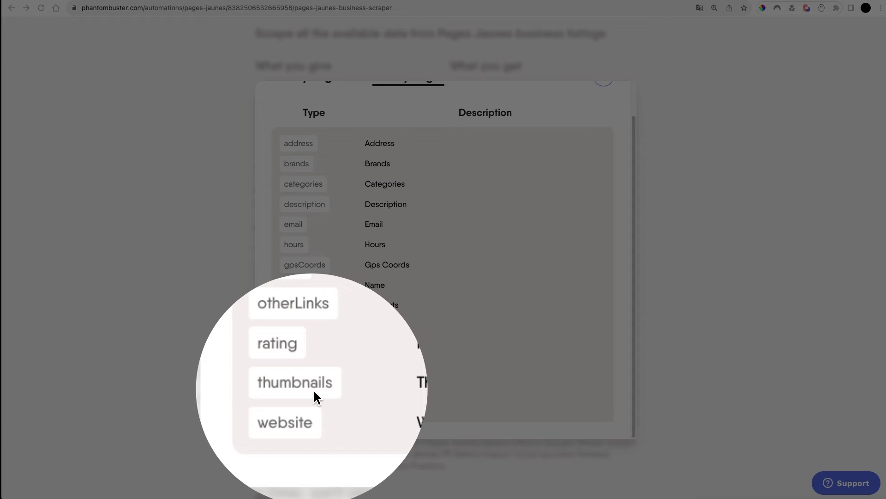
pyautogui.click(321, 368)
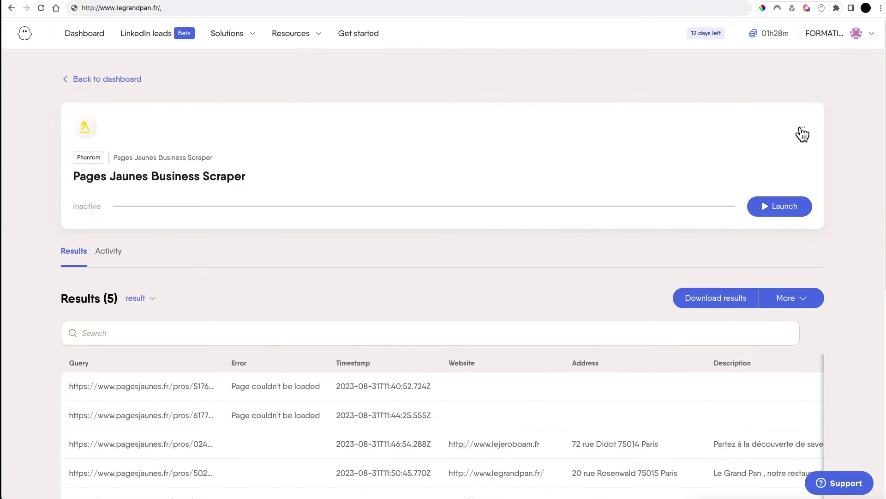
# - Close the list of returned data fields and open the setup of the existing Pages Jaunes Business Scraper Phantom
pyautogui.click(802, 127)
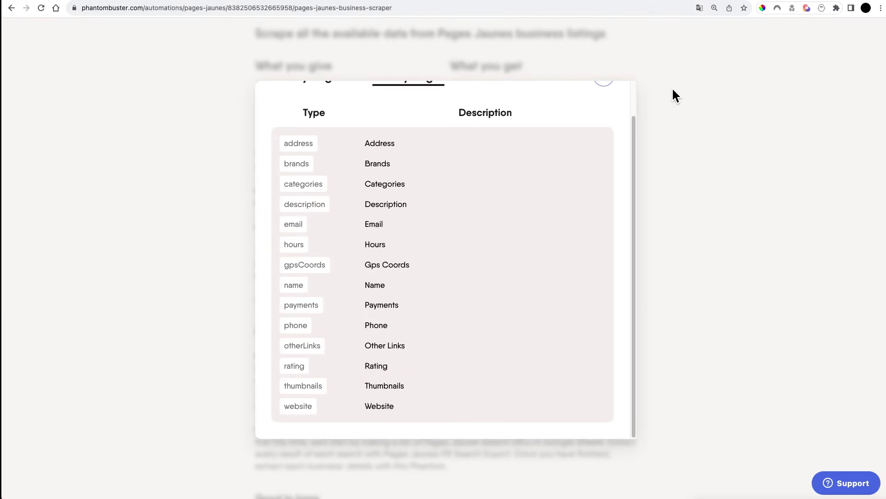
pyautogui.rightClick(604, 83)
pyautogui.press('Escape')
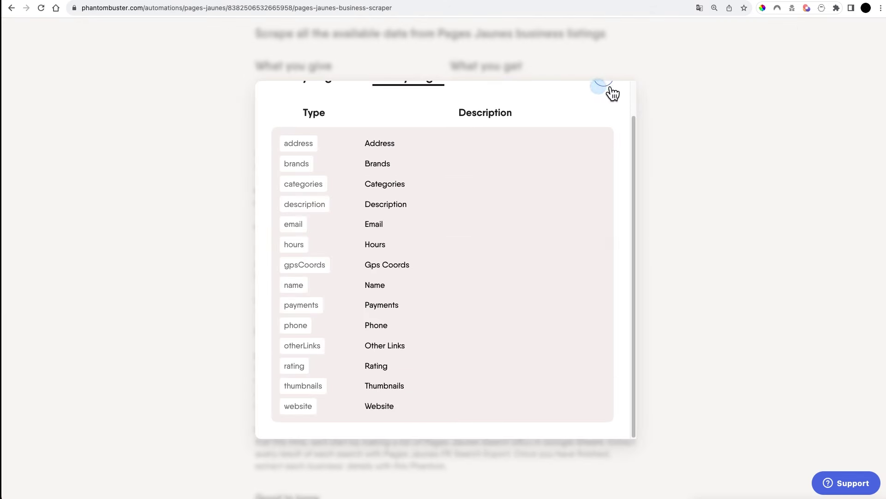
pyautogui.click(605, 83)
pyautogui.scroll(8, 328, 210)
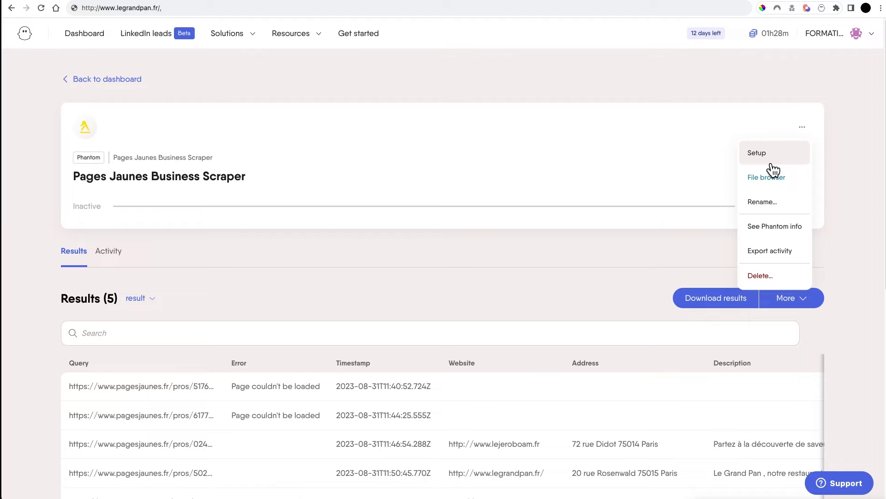
pyautogui.click(758, 150)
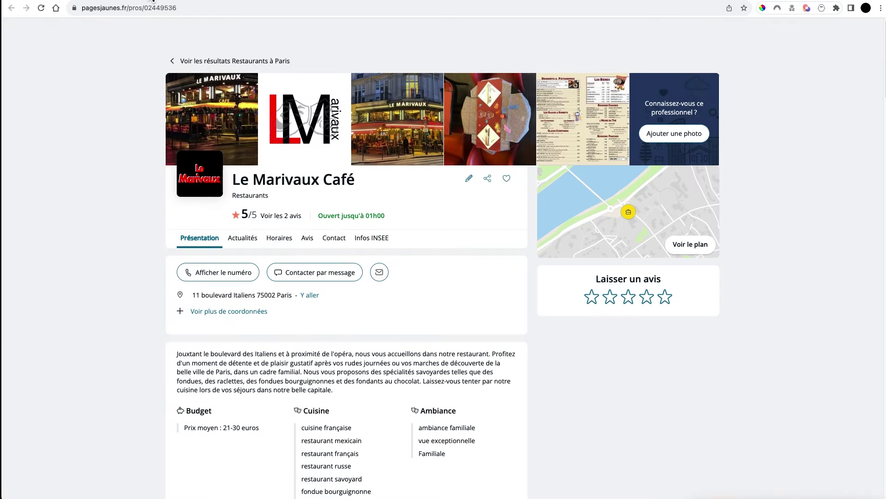
pyautogui.click(199, 9)
pyautogui.press('super+c')
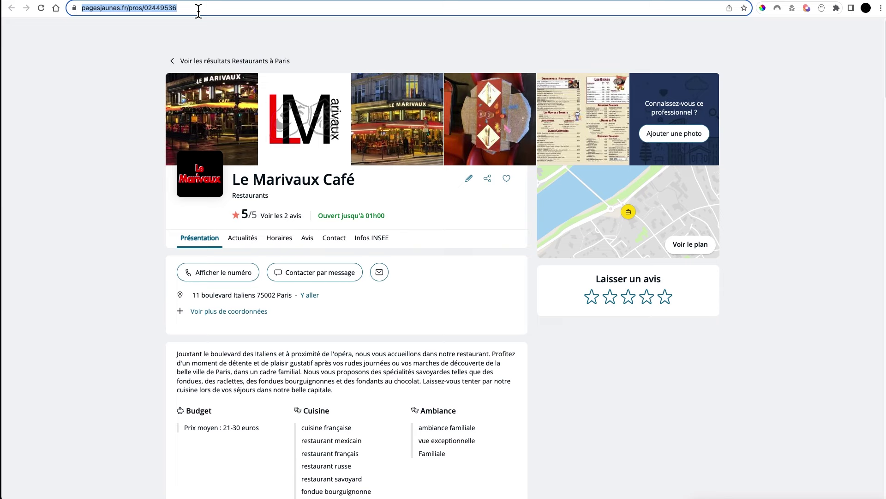
pyautogui.click(207, 1)
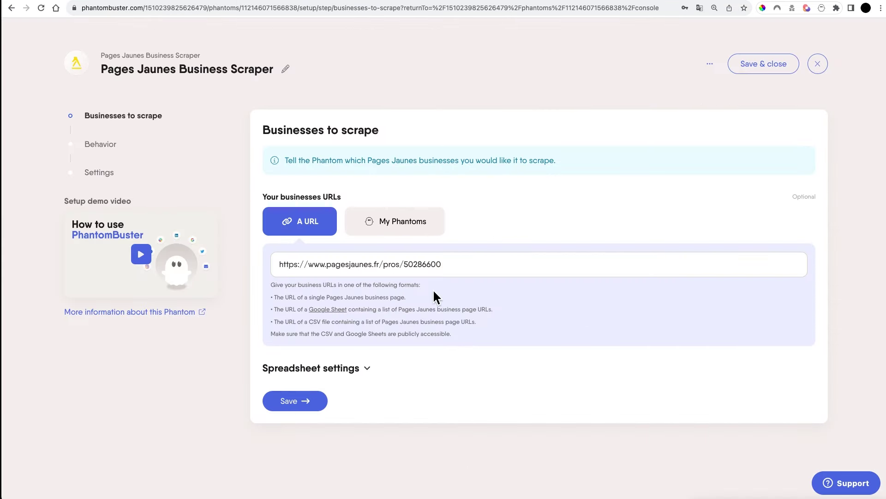
pyautogui.click(489, 264)
pyautogui.tripleClick(489, 264)
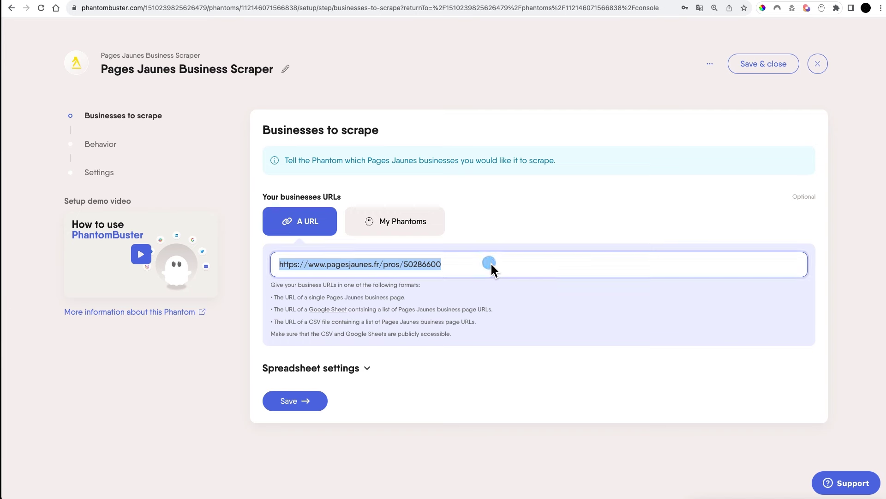
pyautogui.press('super+v')
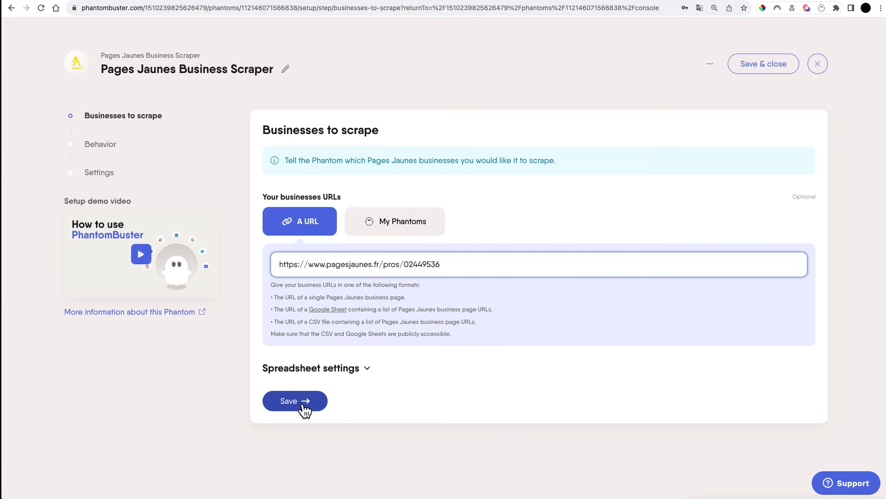
# - Check which existing Phantom results can serve as the business input, and return to the single URL source
pyautogui.click(397, 223)
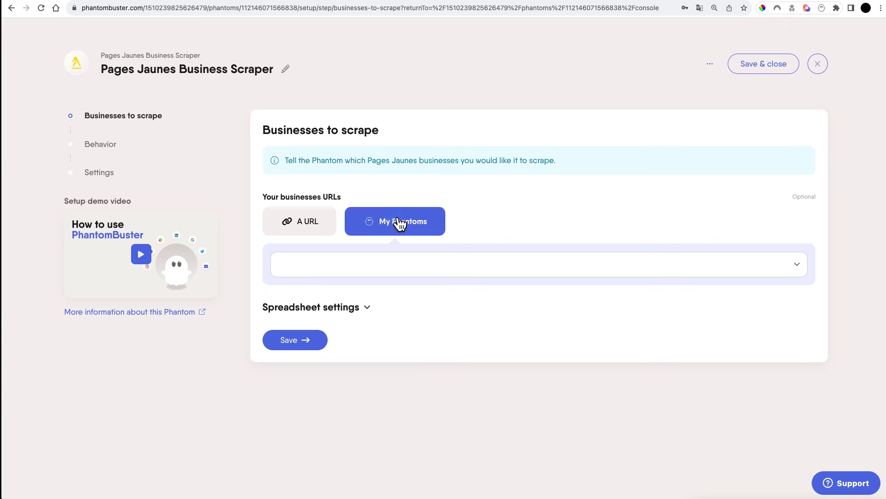
pyautogui.click(429, 261)
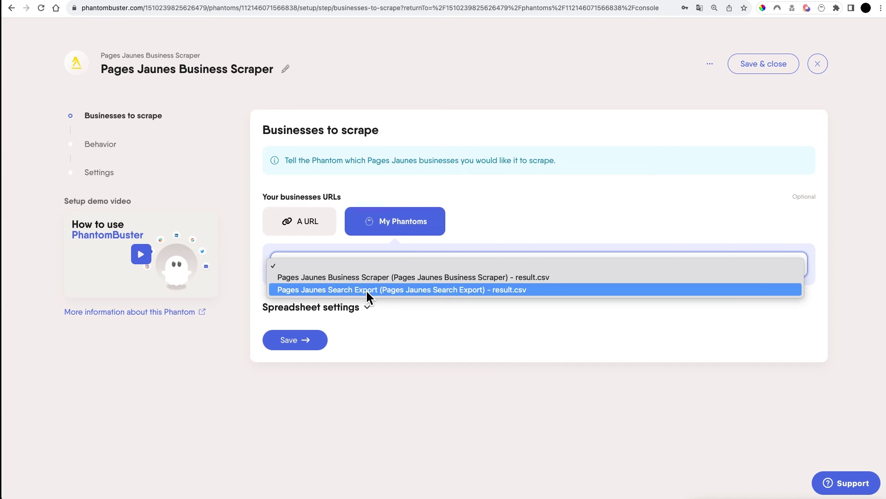
pyautogui.click(298, 220)
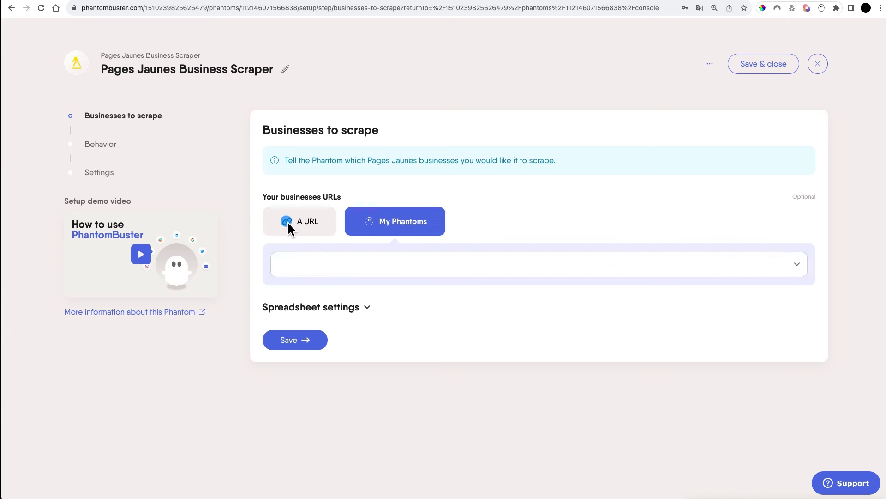
pyautogui.click(304, 224)
pyautogui.tripleClick(436, 272)
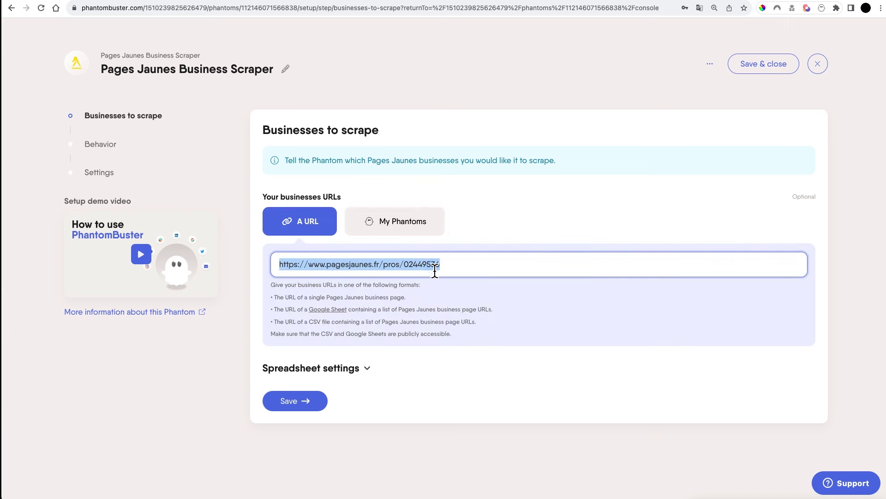
pyautogui.click(437, 271)
pyautogui.click(454, 268)
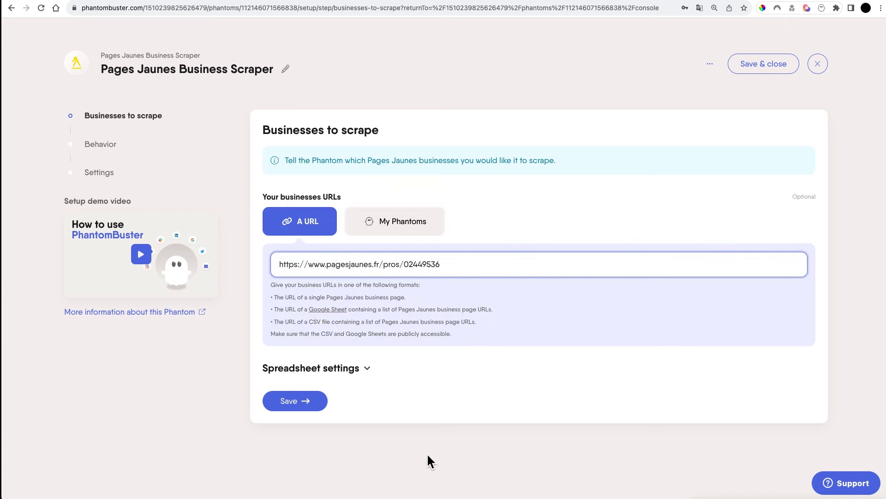
# - Expand the spreadsheet settings and save the businesses and behavior setup, with 3 businesses to scrape per launch
pyautogui.click(351, 369)
pyautogui.scroll(-1, 351, 415)
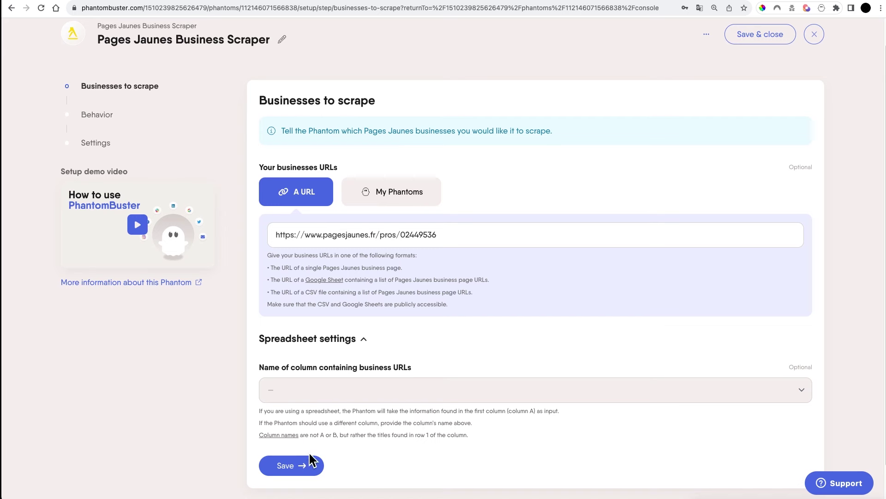
pyautogui.click(306, 461)
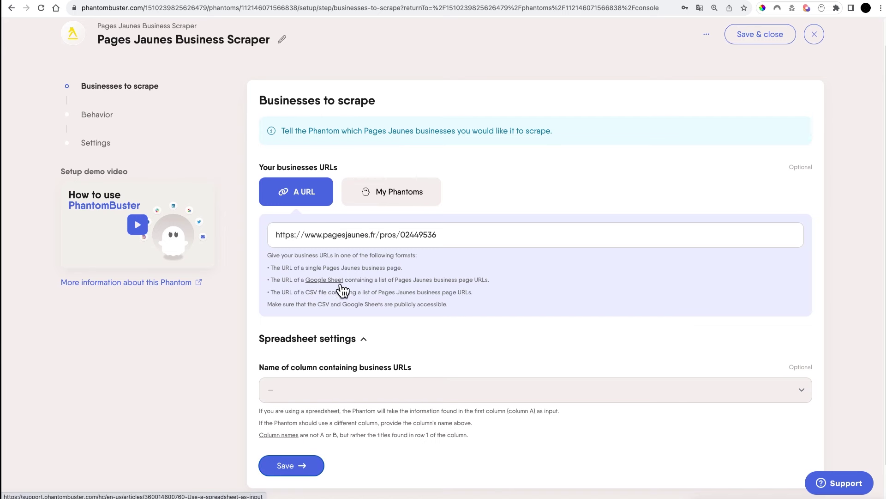
pyautogui.click(295, 465)
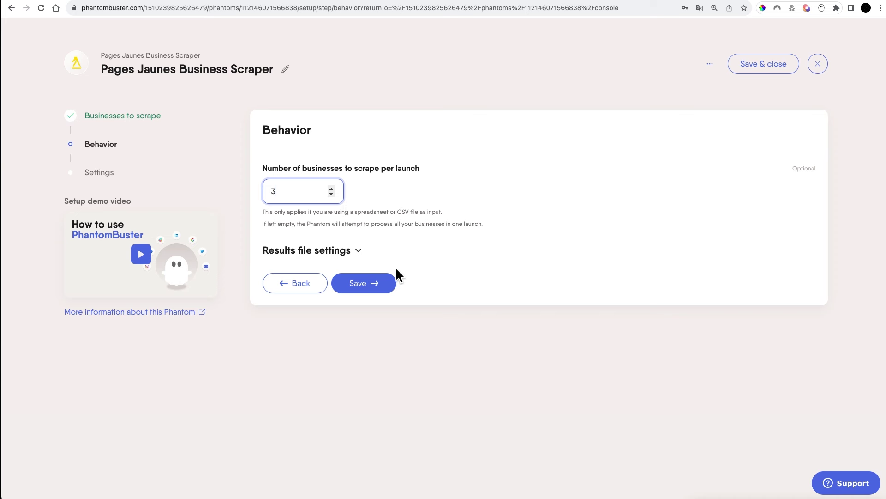
pyautogui.click(387, 289)
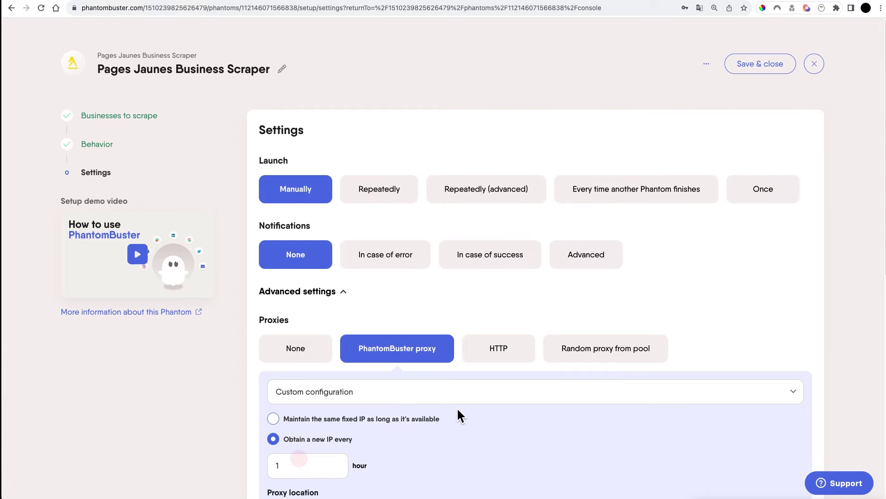
# - Review the proxy and advanced settings, save them with the Hauts-de-France, France proxy location, and launch the Business Scraper
pyautogui.scroll(-6, 574, 350)
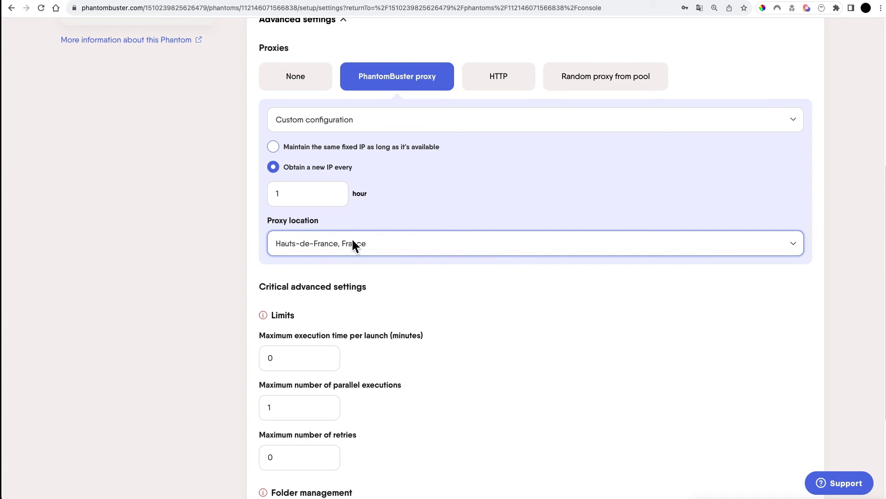
pyautogui.scroll(-3, 353, 247)
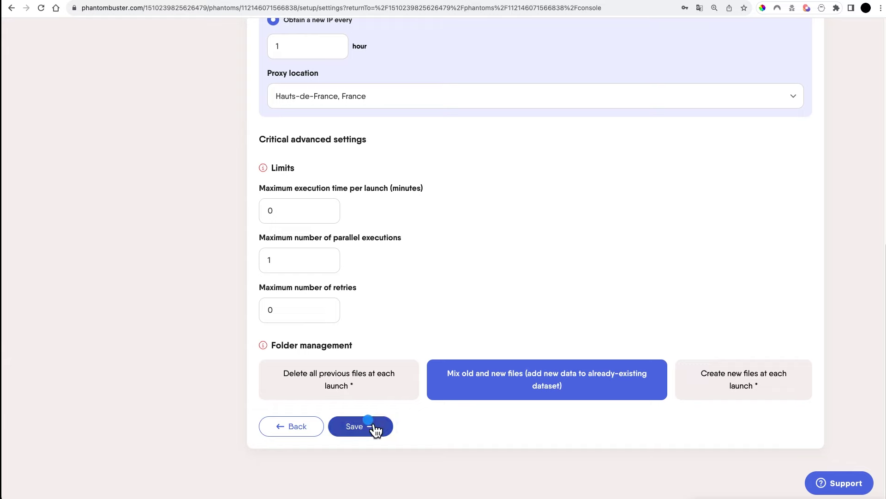
pyautogui.click(375, 427)
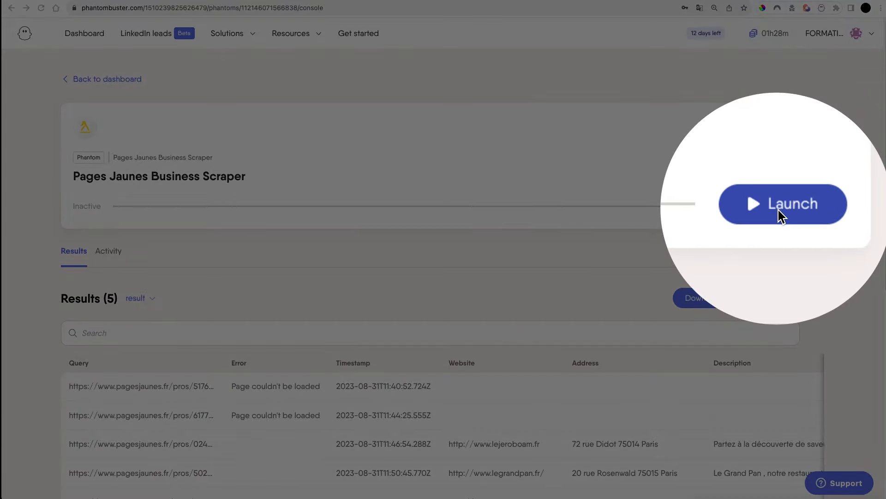
pyautogui.click(777, 209)
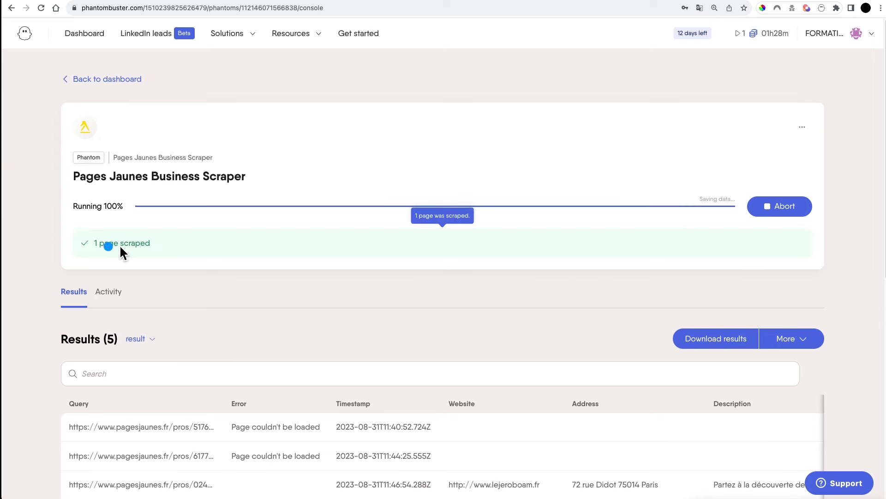
# - Check the run status, the newest entry in the results table and the available rows-per-page options
pyautogui.moveTo(109, 243); pyautogui.dragTo(162, 248)
pyautogui.scroll(-4, 212, 244)
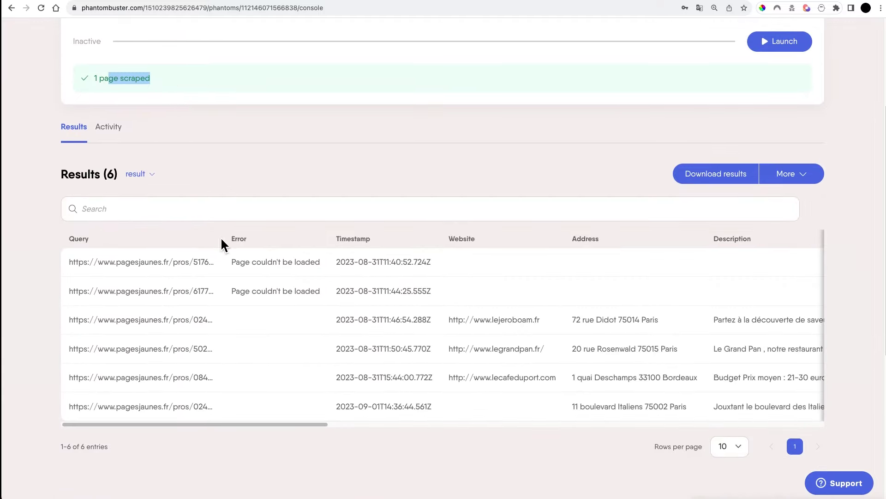
pyautogui.moveTo(304, 427); pyautogui.dragTo(213, 448)
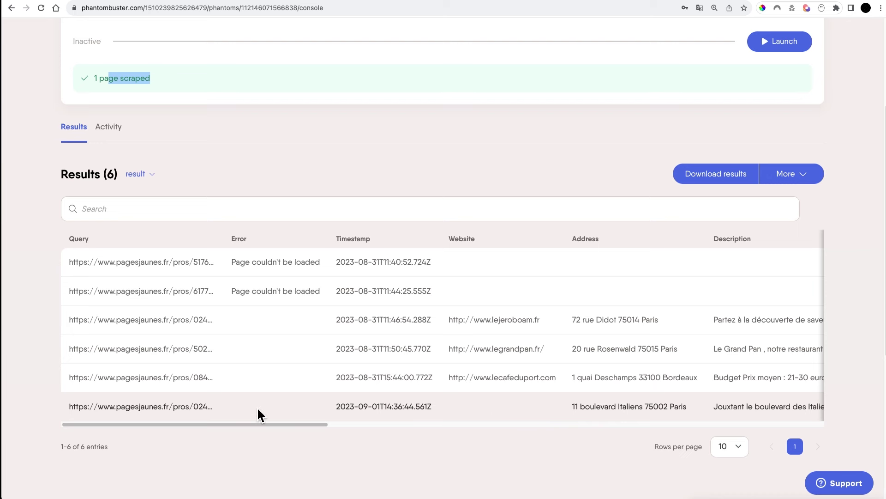
pyautogui.click(737, 446)
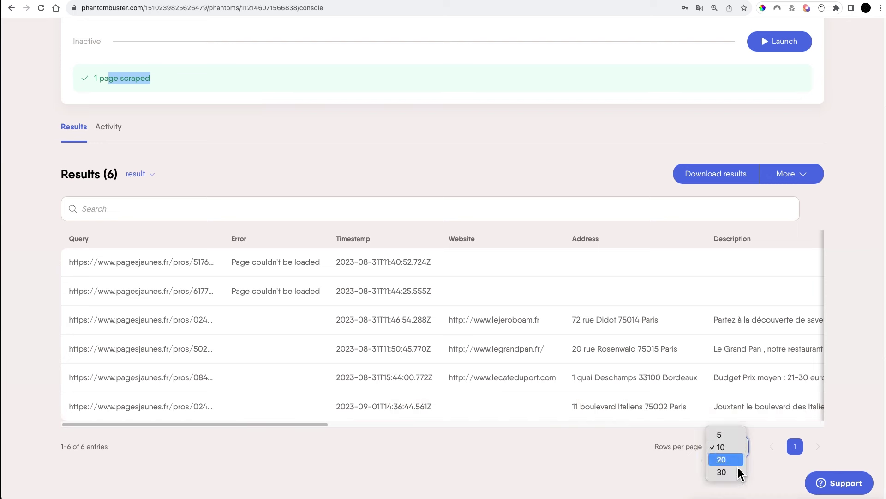
pyautogui.click(765, 460)
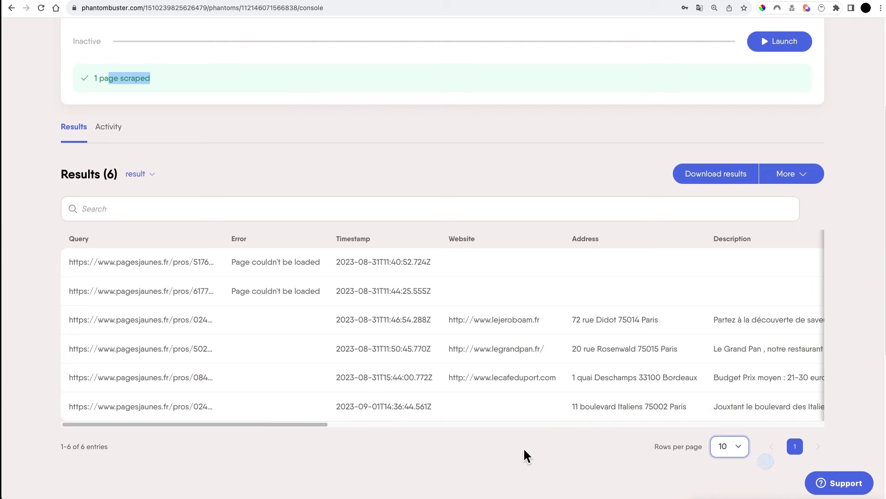
# - Examine the data columns scraped for Le Marivaux Café across the full width of the results table
pyautogui.hscroll(5, 522, 421)
pyautogui.click(560, 408)
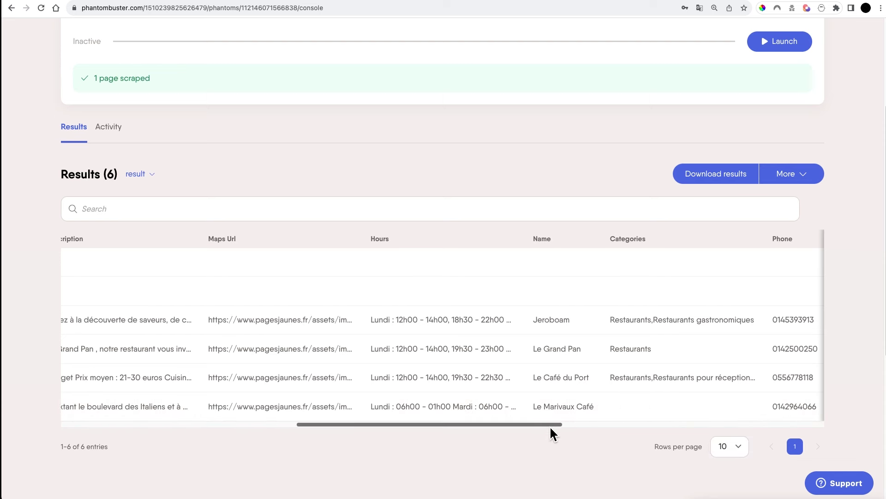
pyautogui.click(559, 430)
pyautogui.moveTo(554, 428); pyautogui.dragTo(214, 418)
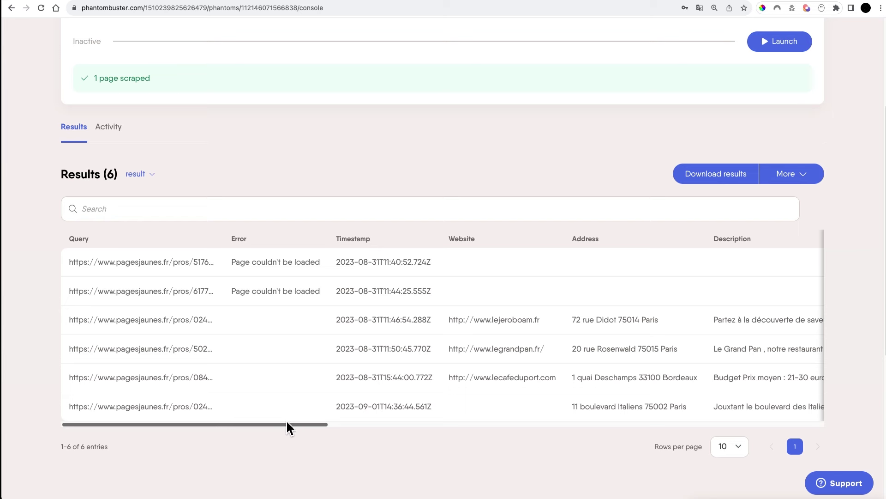
pyautogui.moveTo(287, 420); pyautogui.dragTo(820, 422)
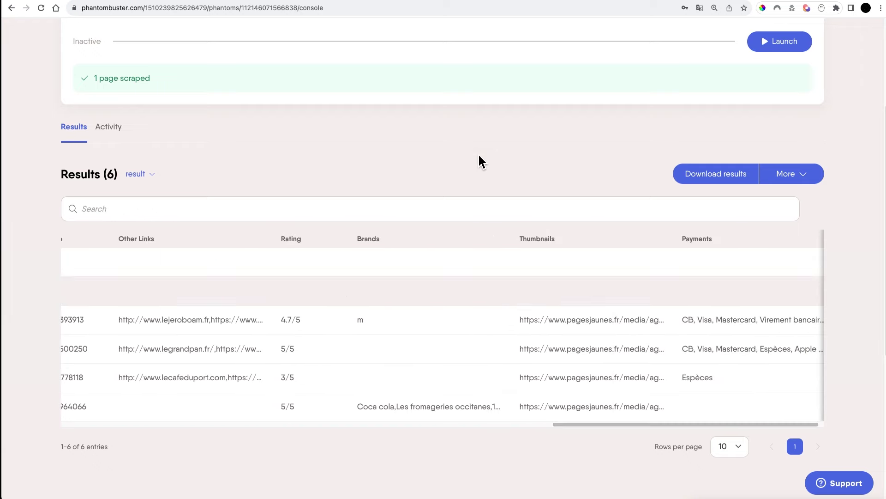
# - Switch to the PagesJaunes Paris restaurant results and copy the link address of L'Entracte
pyautogui.hotkey('ctrl', 'Tab')
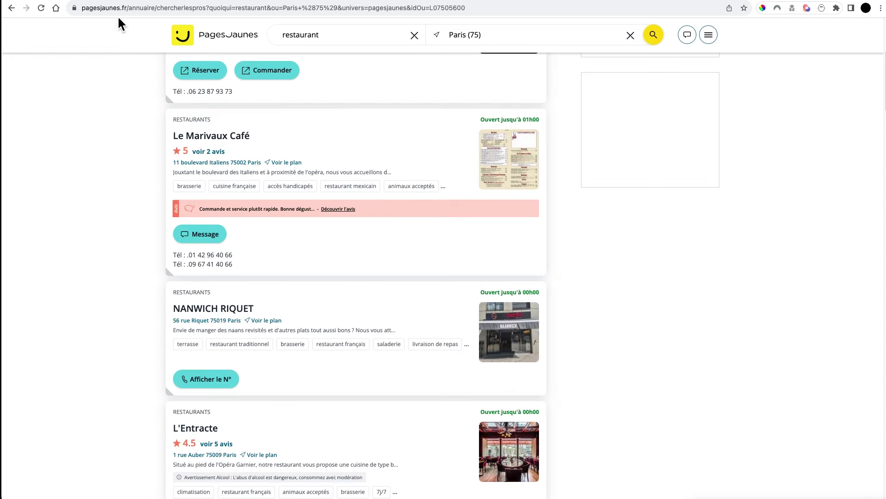
pyautogui.scroll(-4, 633, 331)
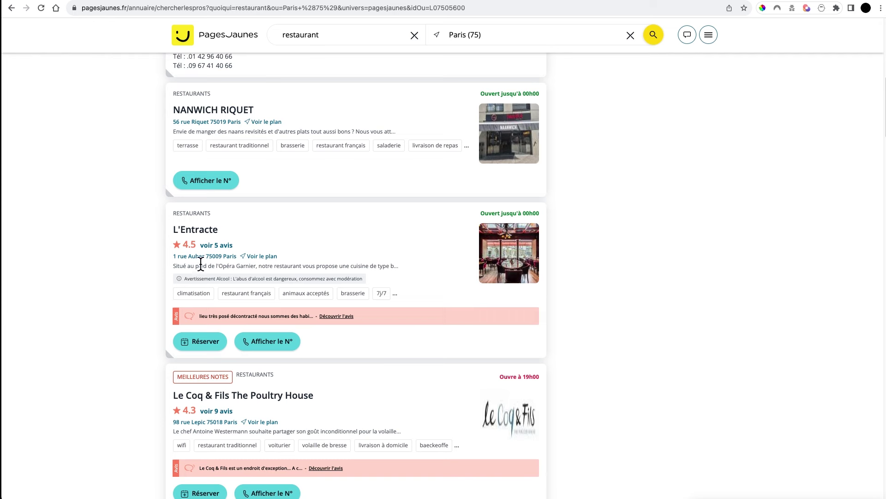
pyautogui.rightClick(211, 233)
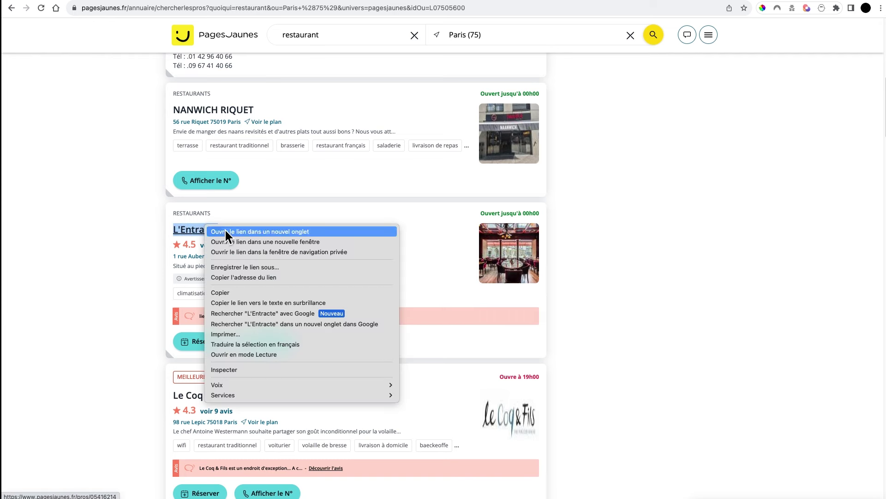
pyautogui.click(265, 280)
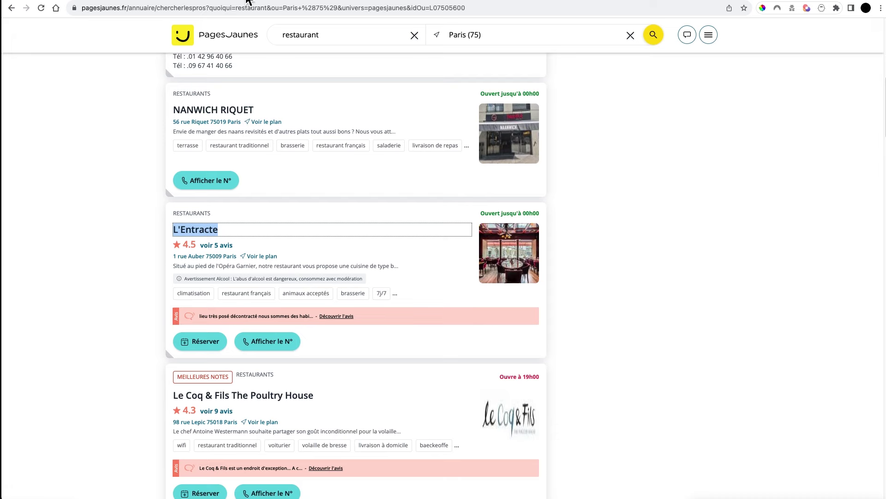
# - Reopen the Business Scraper's setup in PhantomBuster, replace the business URL with L'Entracte's copied link and save the input
pyautogui.click(390, 3)
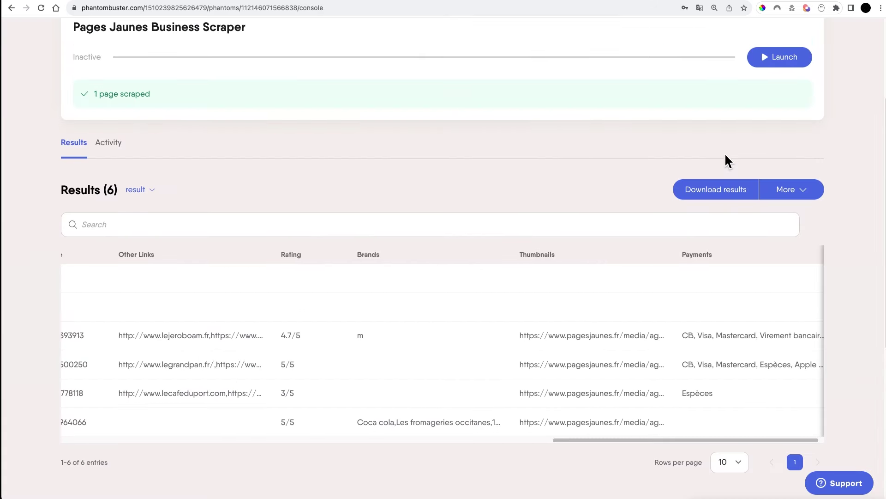
pyautogui.scroll(4, 726, 162)
pyautogui.click(808, 124)
pyautogui.click(794, 156)
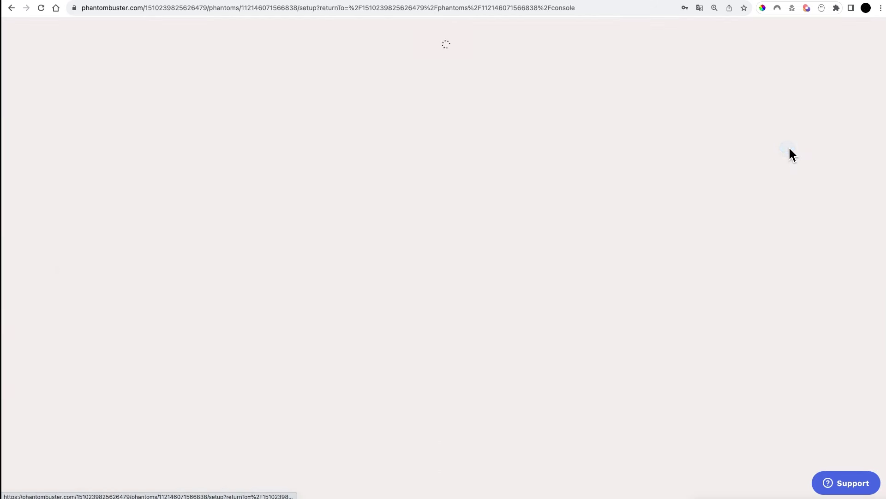
pyautogui.click(576, 274)
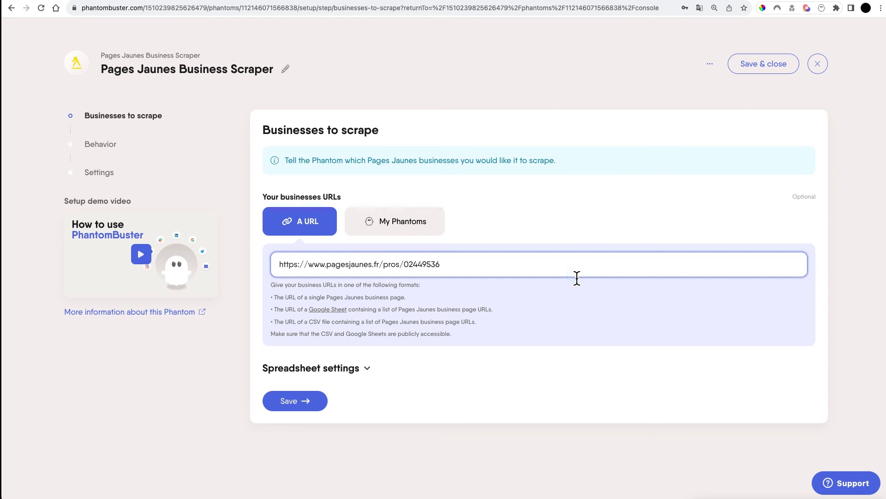
pyautogui.tripleClick(557, 265)
pyautogui.click(291, 400)
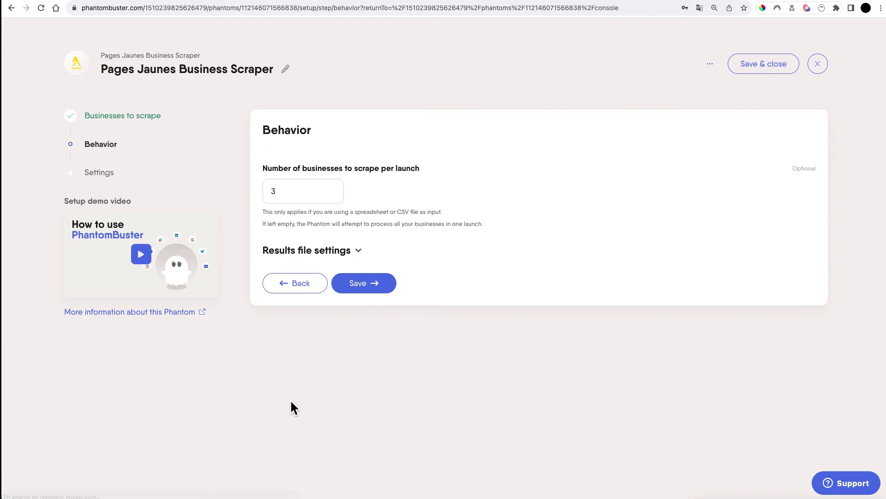
# - Save the existing behavior and proxy settings and launch the Business Scraper for L'Entracte
pyautogui.click(375, 288)
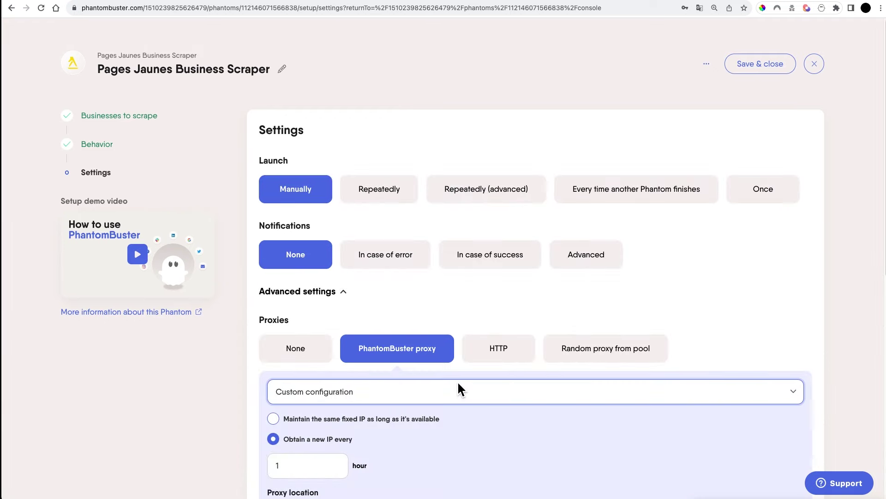
pyautogui.scroll(-10, 457, 380)
pyautogui.click(385, 456)
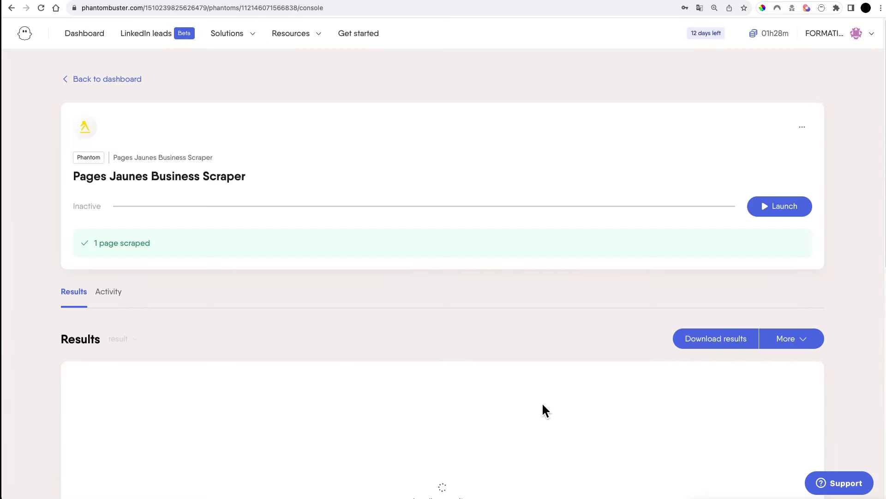
pyautogui.click(780, 206)
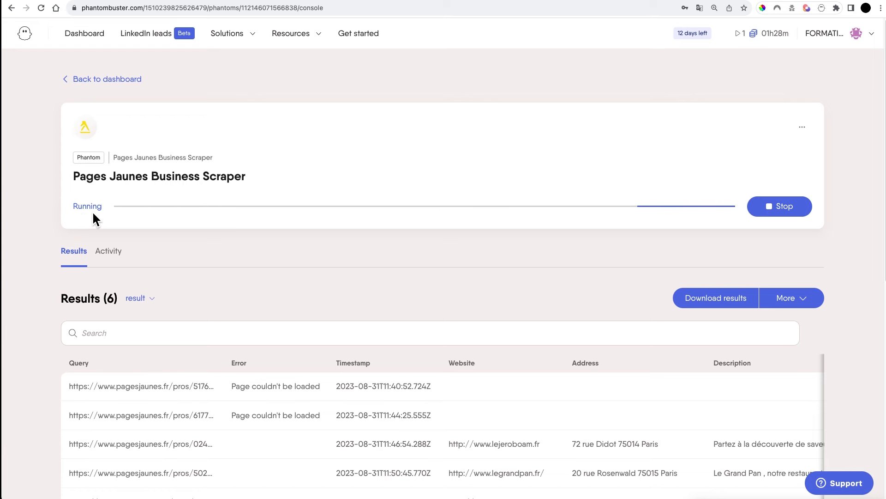
pyautogui.moveTo(103, 301); pyautogui.dragTo(118, 305)
pyautogui.click(237, 291)
pyautogui.click(108, 305)
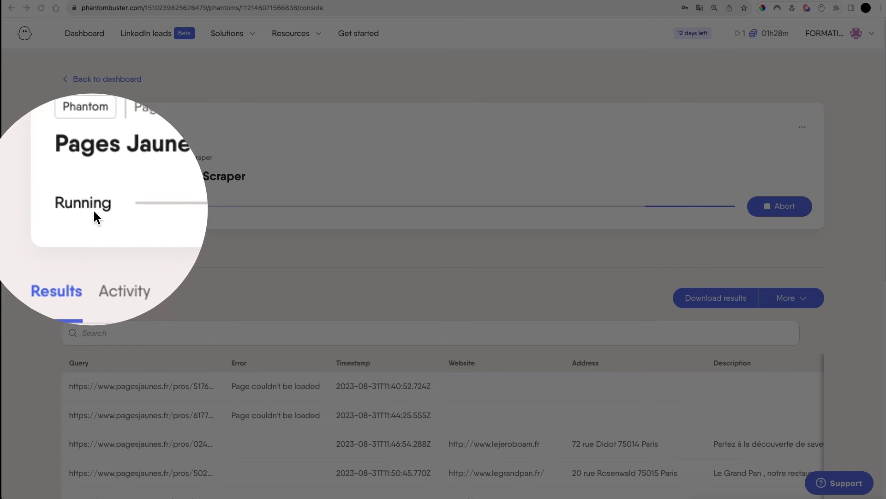
pyautogui.click(93, 208)
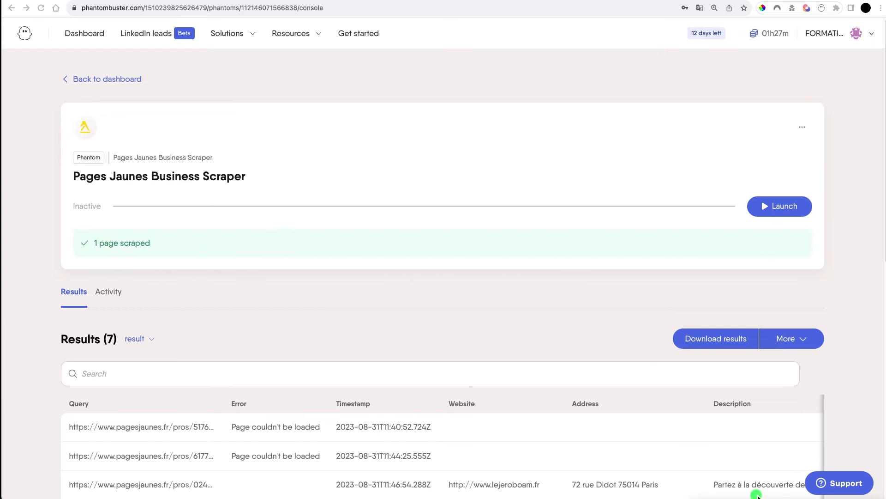
# - Examine the scraped data for L'Entracte across the results table, including its name, phone, other links and rating columns
pyautogui.scroll(-10, 856, 323)
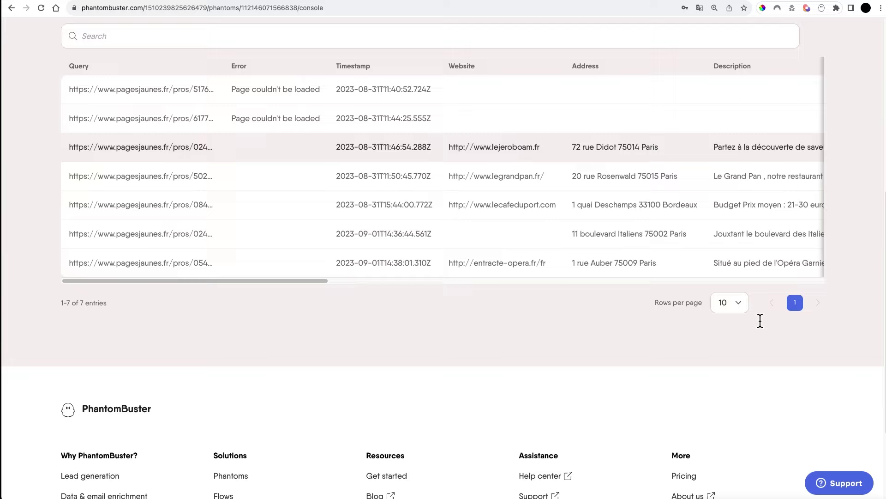
pyautogui.scroll(3, 577, 229)
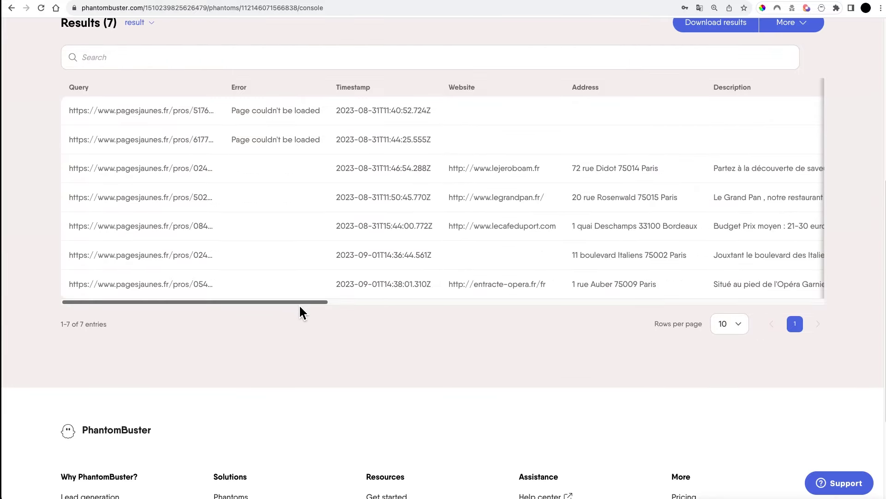
pyautogui.moveTo(303, 304); pyautogui.dragTo(592, 316)
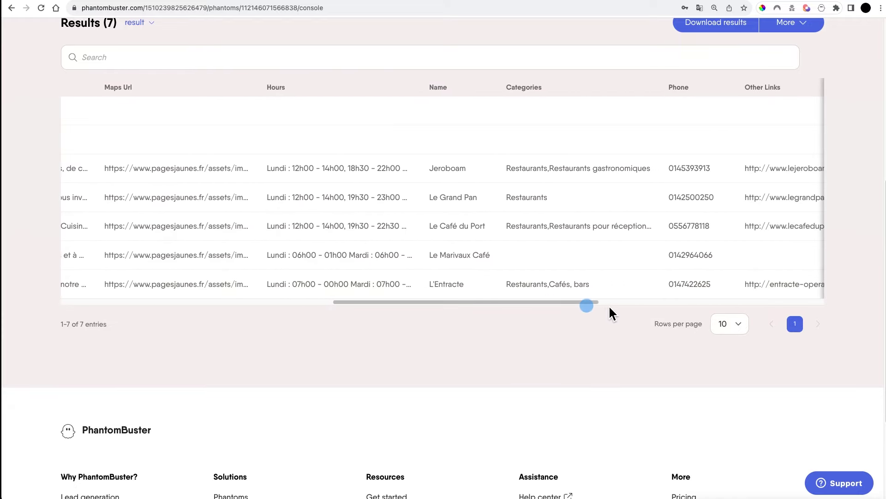
pyautogui.click(628, 306)
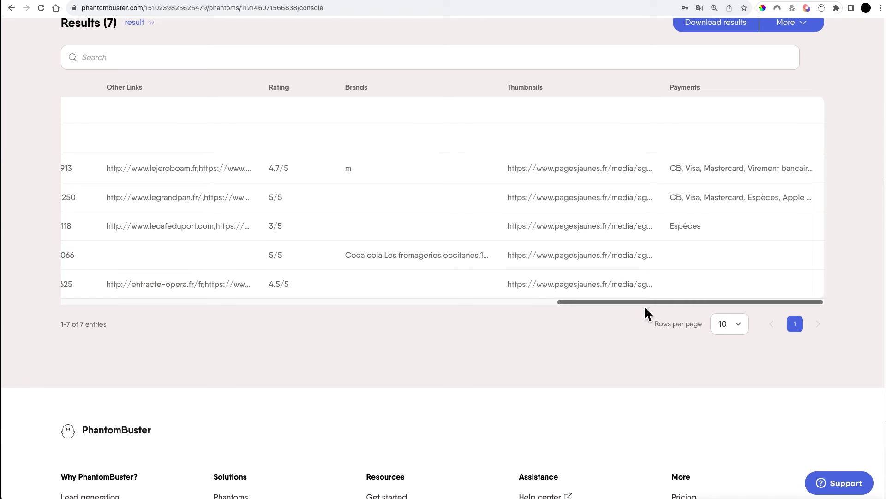
pyautogui.moveTo(648, 308); pyautogui.dragTo(570, 310)
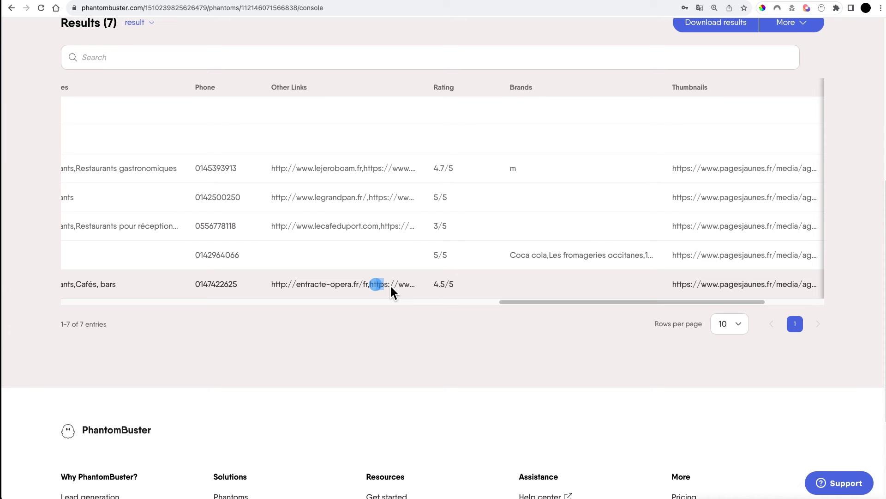
pyautogui.click(376, 287)
pyautogui.moveTo(267, 285); pyautogui.dragTo(417, 290)
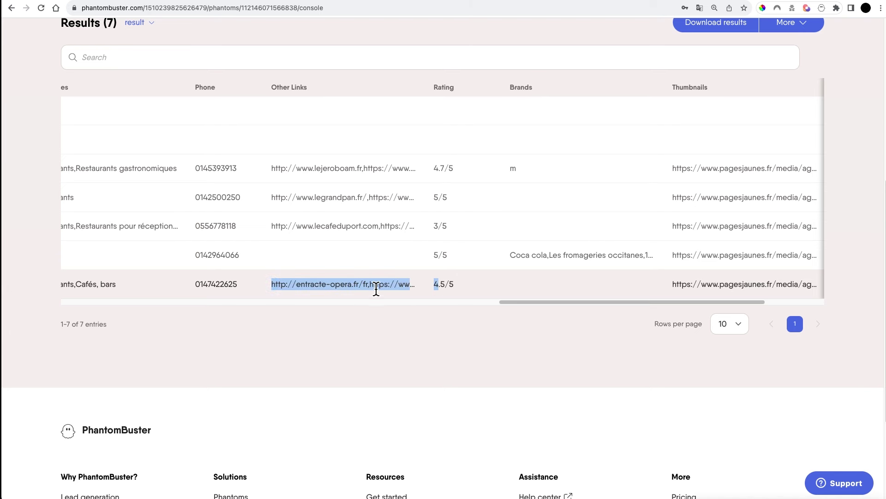
pyautogui.click(469, 344)
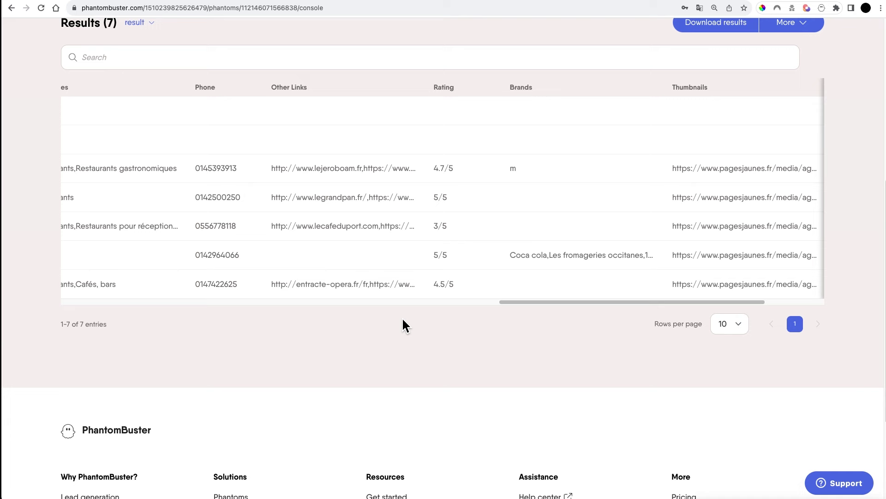
pyautogui.click(393, 287)
pyautogui.scroll(3, 725, 139)
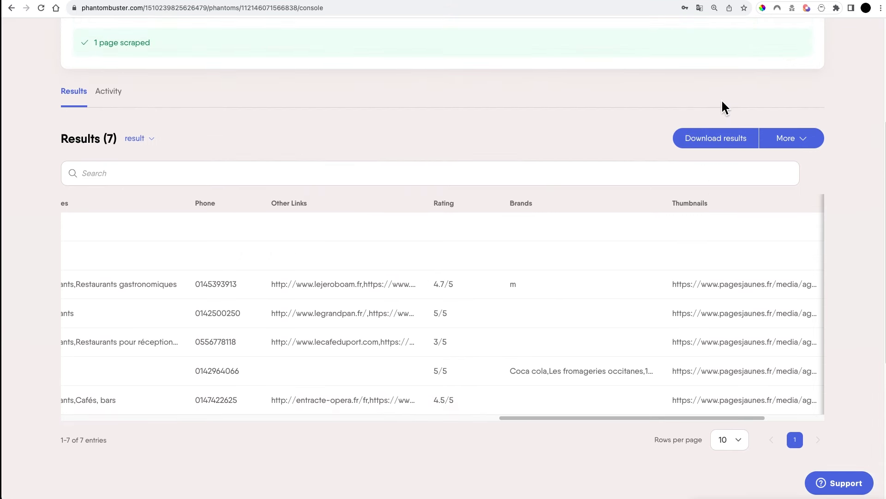
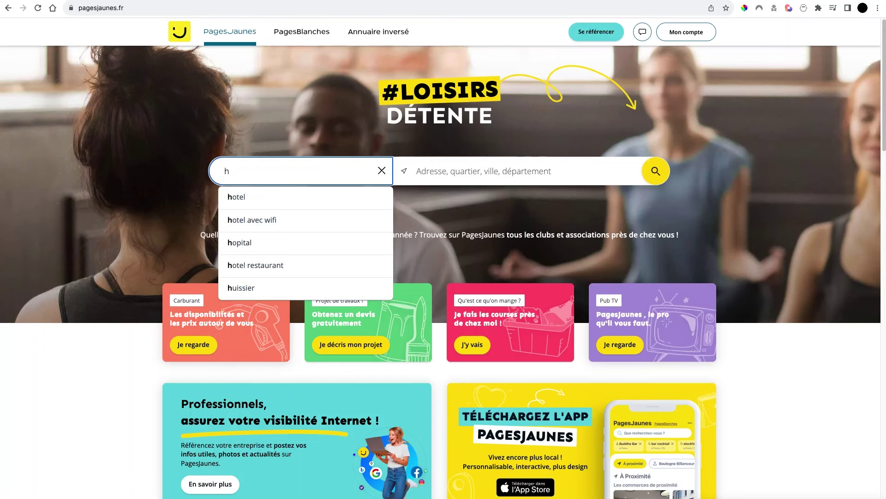
# - Search PagesJaunes for "hotel" in Nice (06000) using the suggested entries
pyautogui.write('ôte')
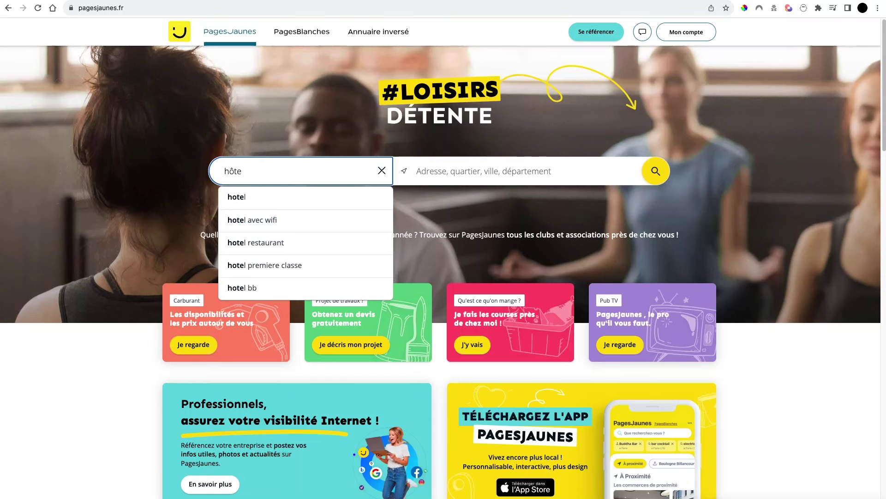
pyautogui.press('Down')
pyautogui.press('Return')
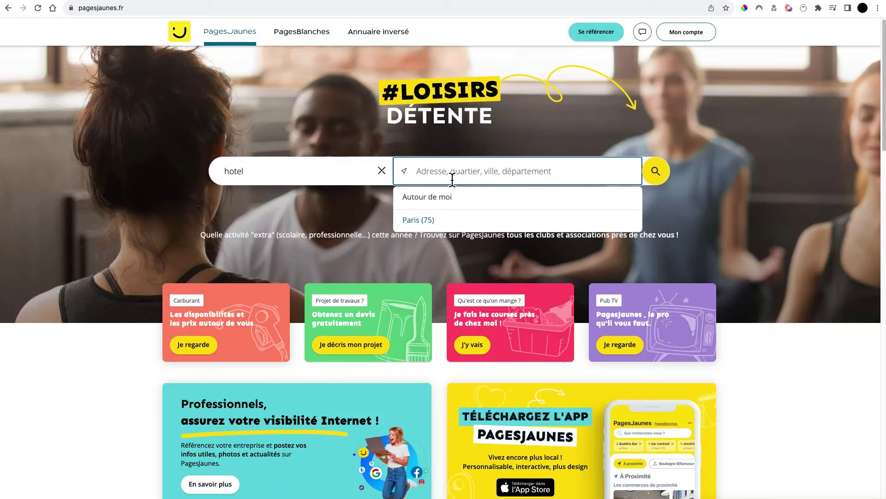
pyautogui.write('nice')
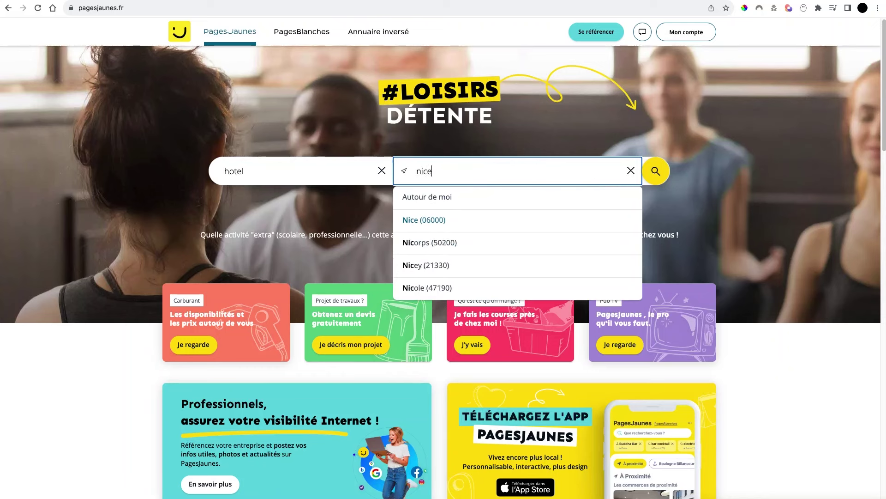
pyautogui.click(481, 219)
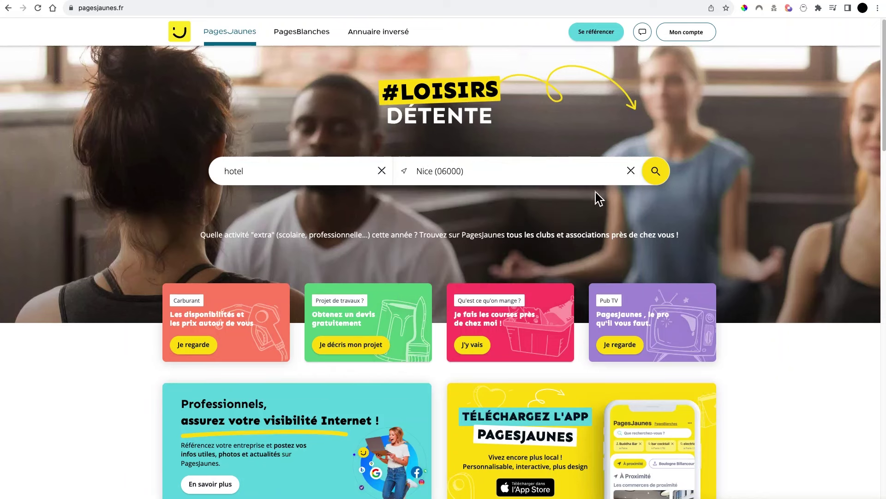
pyautogui.click(666, 167)
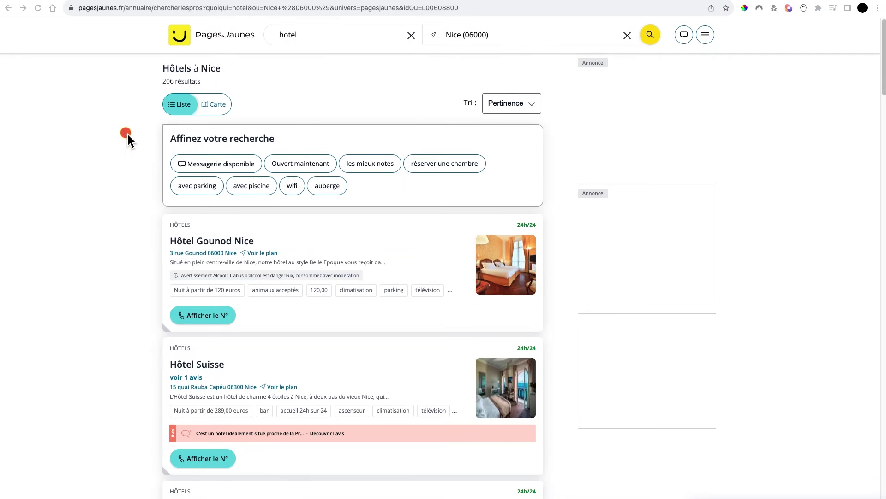
# - Copy the Nice hotel search URL and paste it into cell A9 of the URL SEARCH sheet in the PAGES JAUNES Google Sheets file
pyautogui.click(121, 6)
pyautogui.press('super+c')
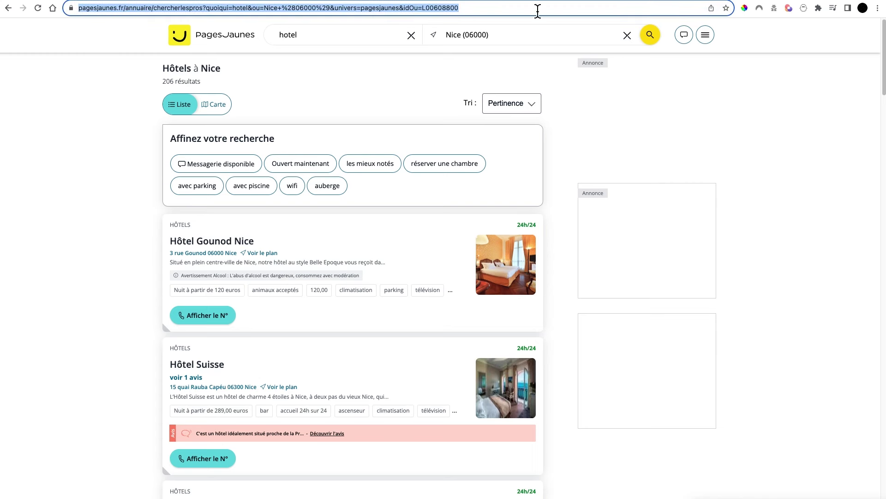
pyautogui.click(571, 1)
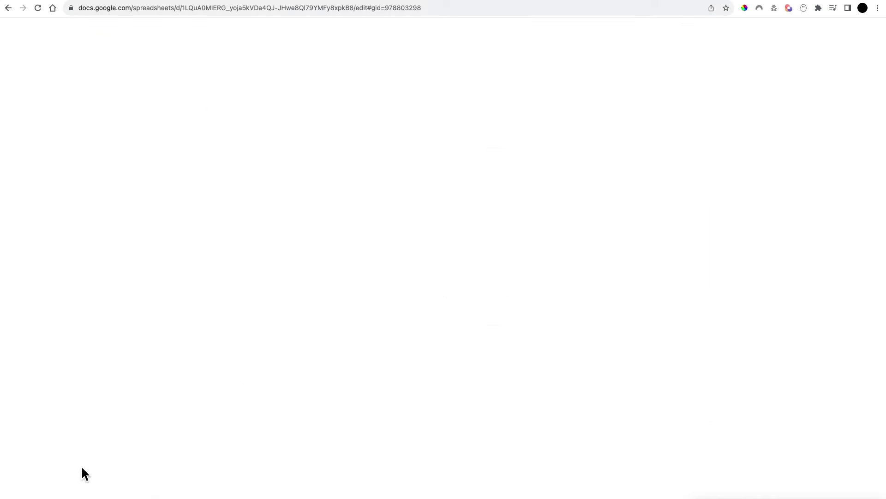
pyautogui.click(87, 493)
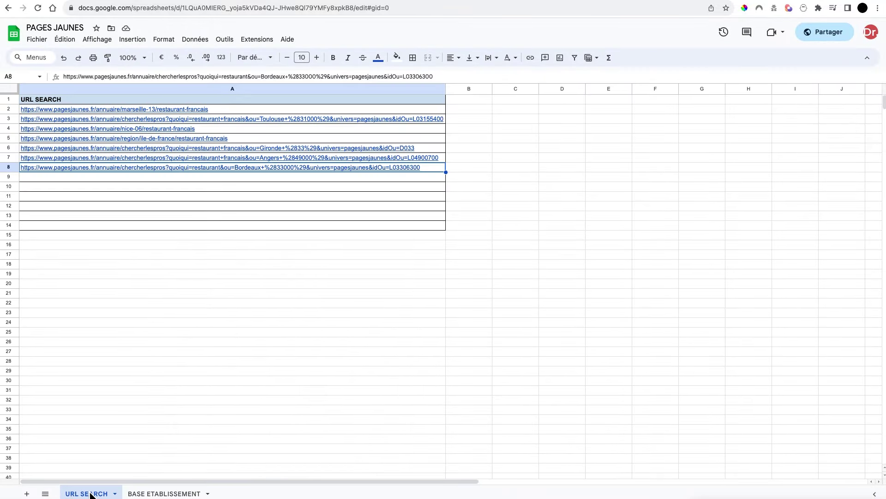
pyautogui.click(152, 178)
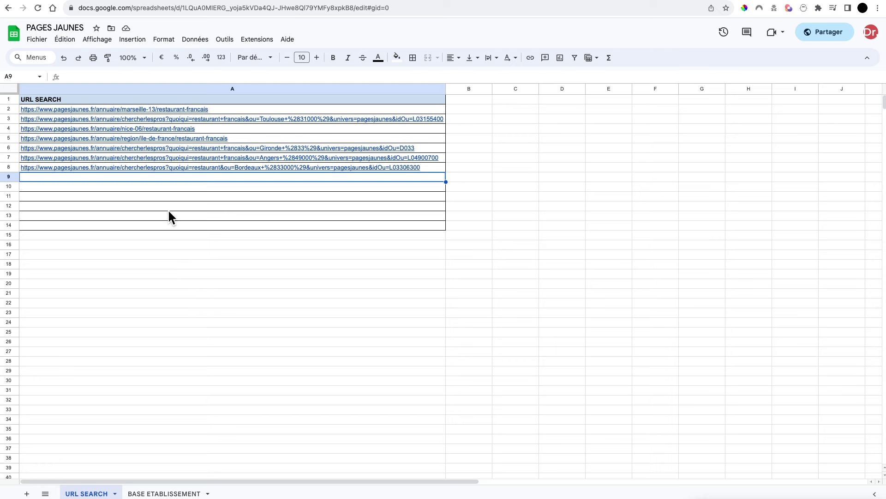
pyautogui.press('super+v')
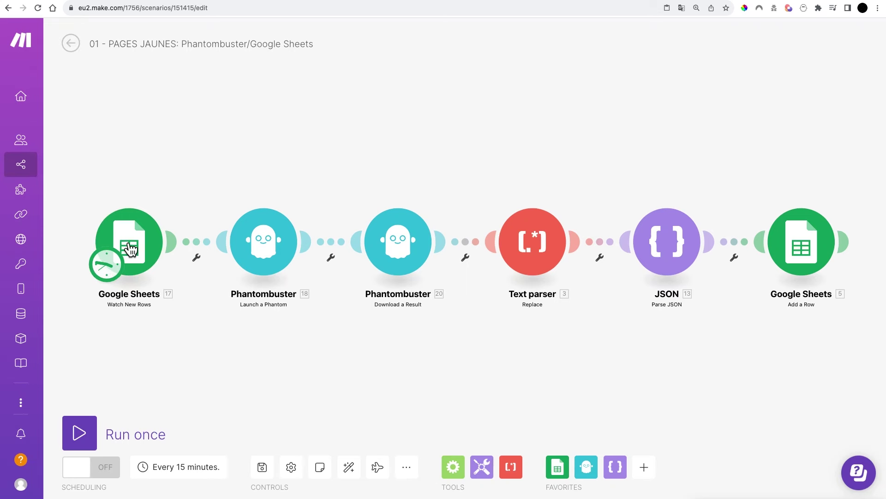
# - In the Make scenario, open the Watch New Rows module's settings and compare them with the header row of the URL SEARCH sheet
pyautogui.click(129, 250)
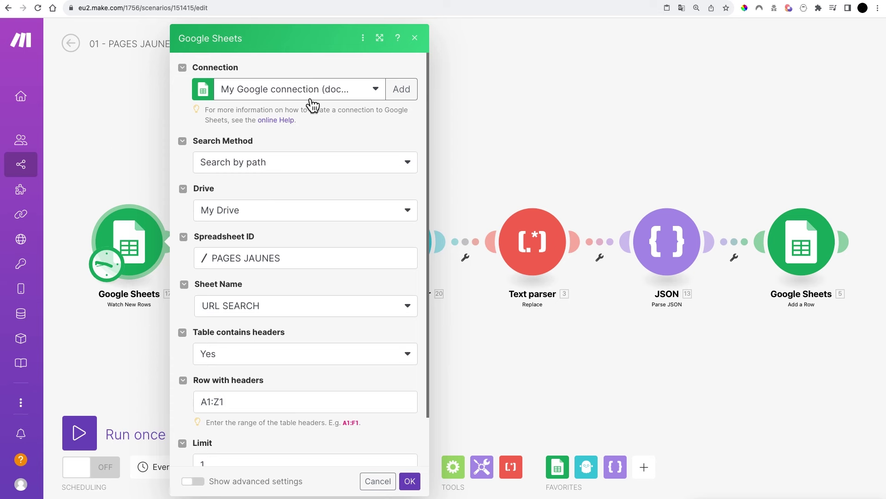
pyautogui.click(433, 57)
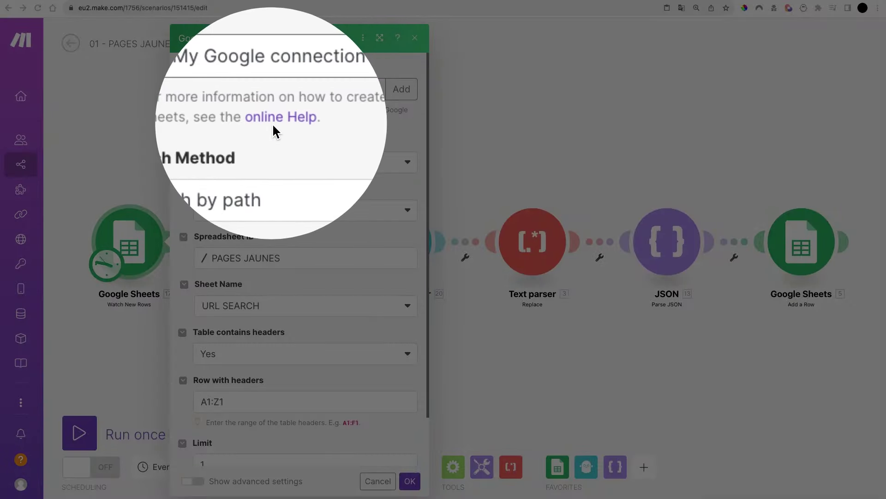
pyautogui.click(272, 122)
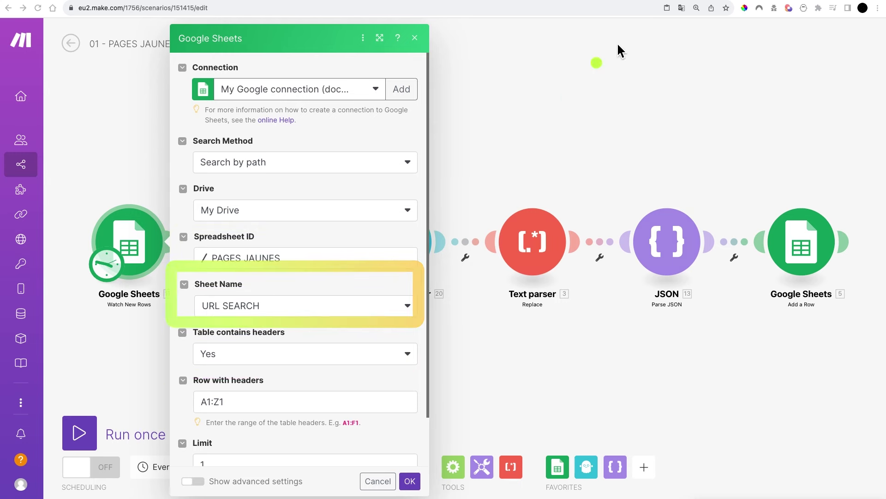
pyautogui.hotkey('ctrl', 'Tab')
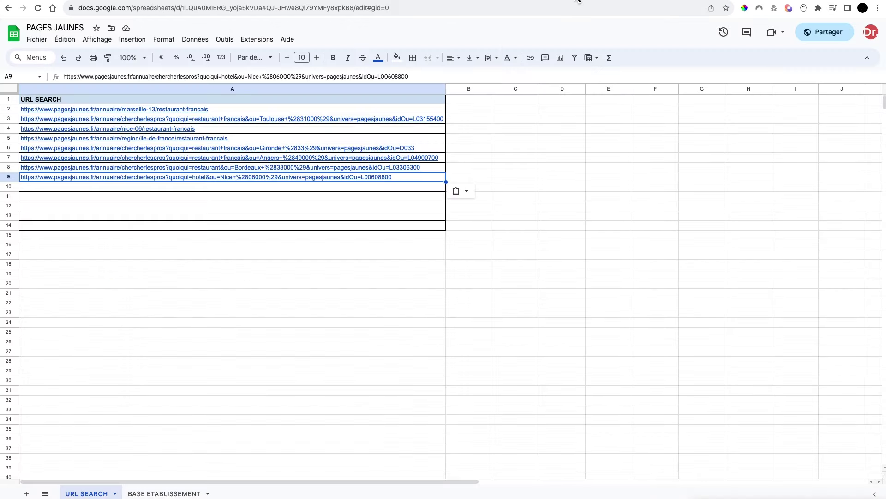
pyautogui.click(157, 88)
pyautogui.click(93, 100)
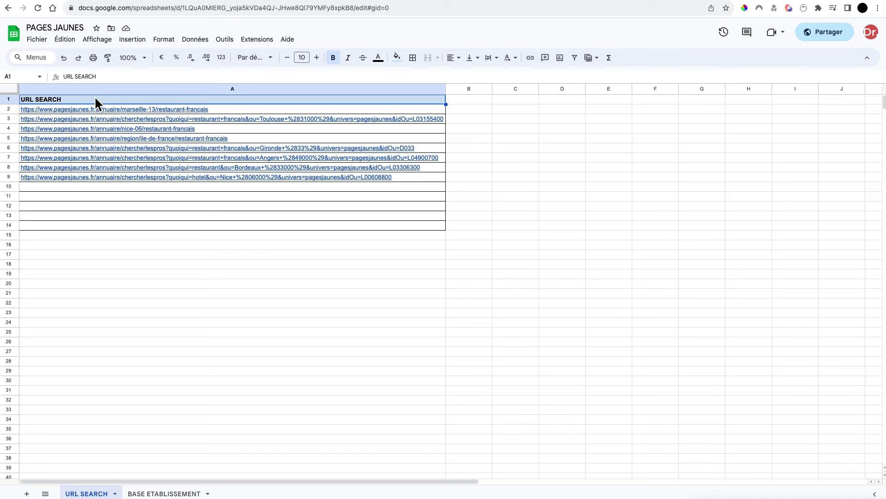
pyautogui.hotkey('ctrl', 'shift', 'Tab')
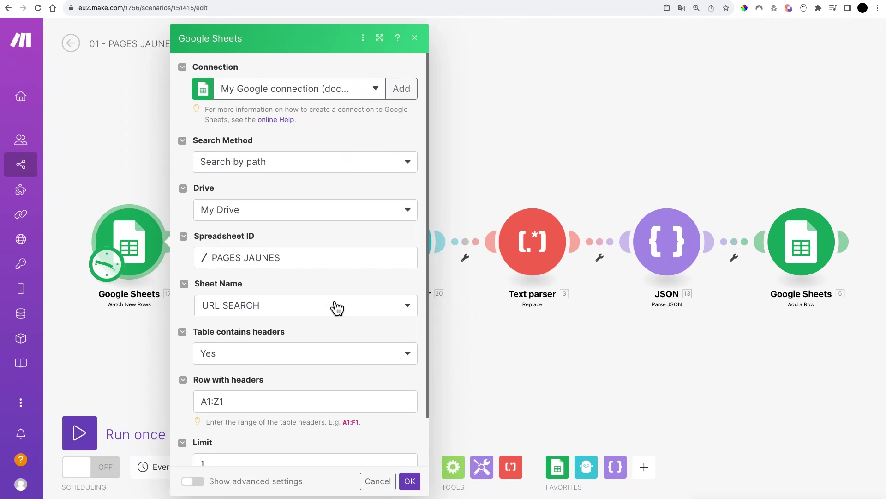
# - Adjust the maximum number of rows per execution in the Watch New Rows module and confirm its settings
pyautogui.scroll(-2, 337, 308)
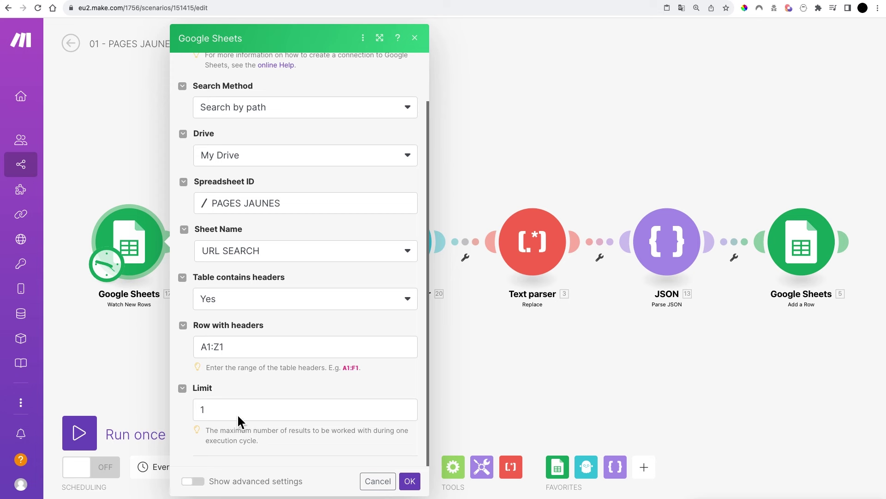
pyautogui.click(226, 410)
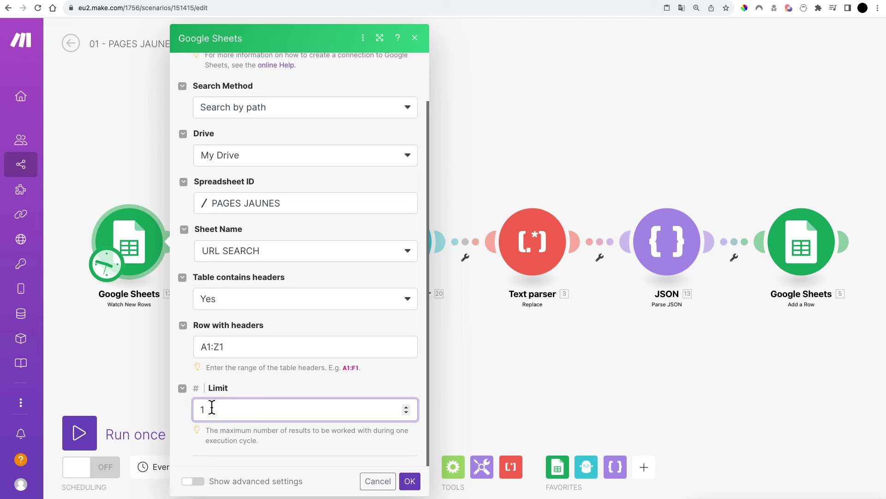
pyautogui.click(407, 407)
pyautogui.click(406, 413)
pyautogui.click(407, 412)
pyautogui.click(409, 480)
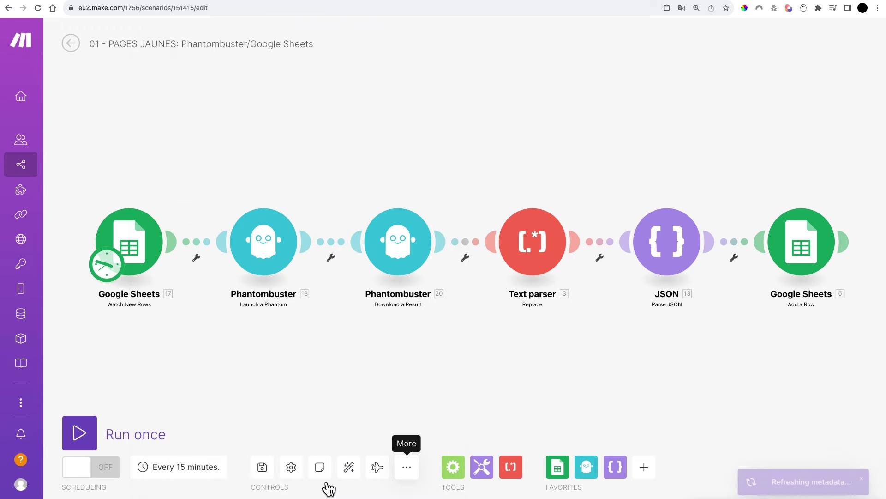
# - Review the scenario's schedule setting and the URL SEARCH sheet, and return to the module chain in Make
pyautogui.click(213, 469)
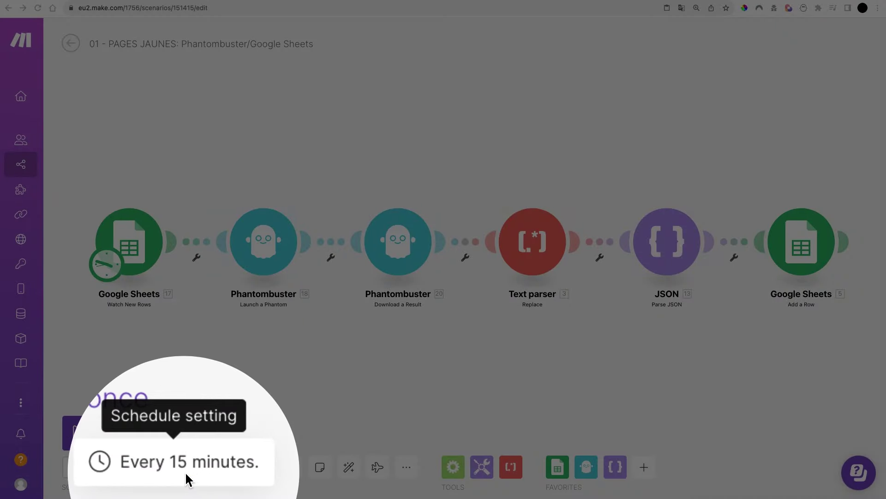
pyautogui.click(152, 254)
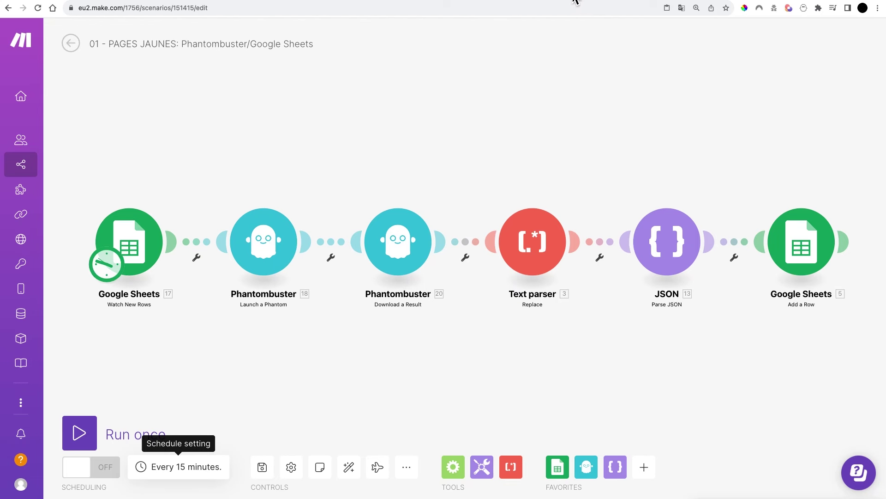
pyautogui.click(575, 1)
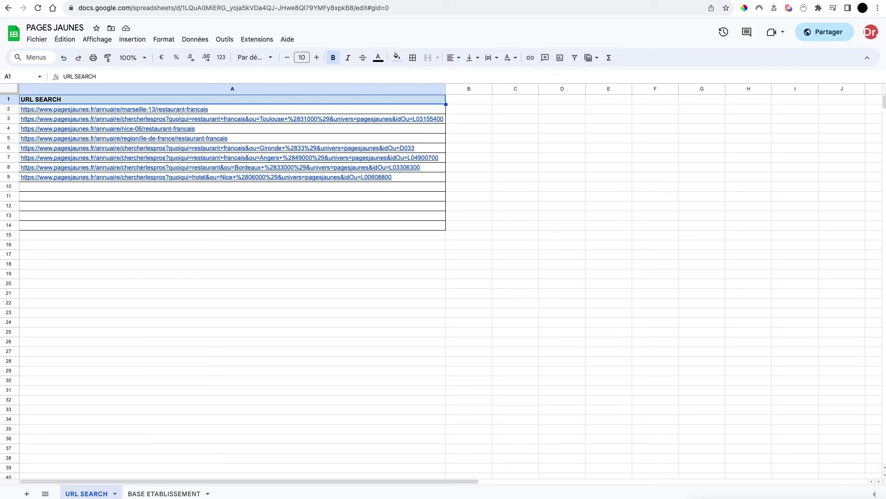
pyautogui.click(109, 1)
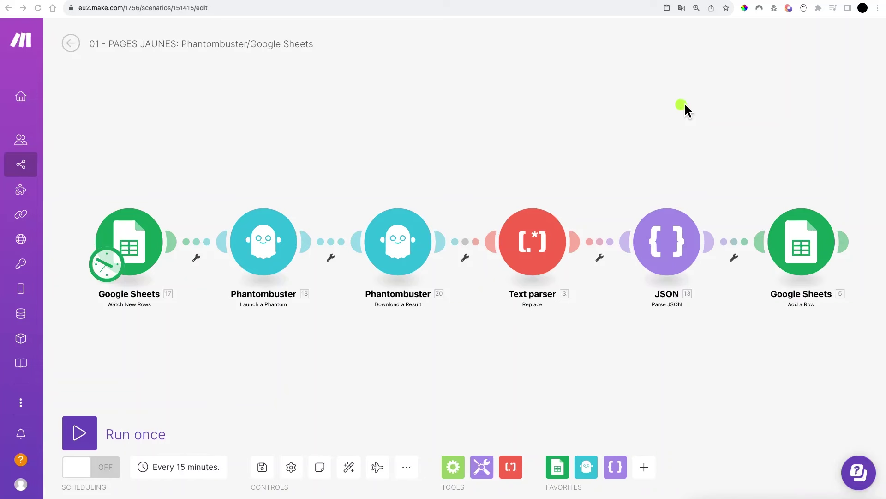
pyautogui.moveTo(731, 88)
pyautogui.mouseDown()
pyautogui.moveTo(243, 174)
pyautogui.moveTo(211, 279)
pyautogui.mouseUp()
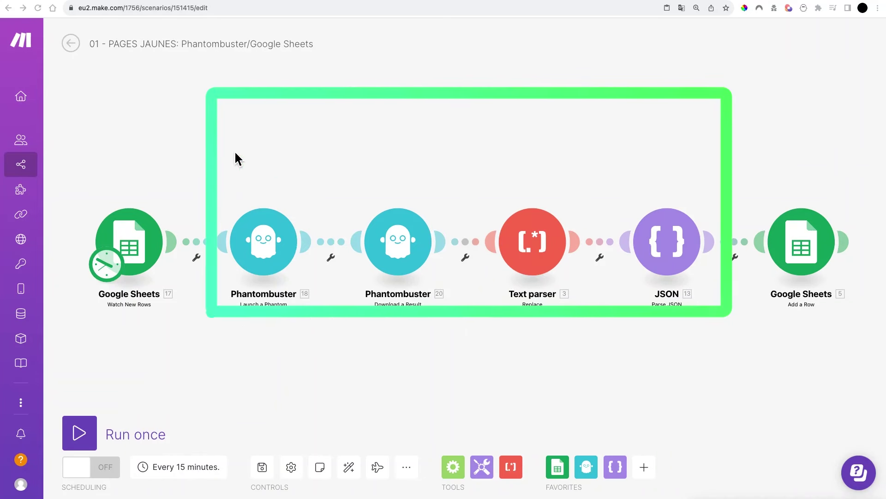
pyautogui.moveTo(191, 104)
pyautogui.mouseDown()
pyautogui.moveTo(212, 174)
pyautogui.moveTo(342, 370)
pyautogui.moveTo(477, 356)
pyautogui.mouseUp()
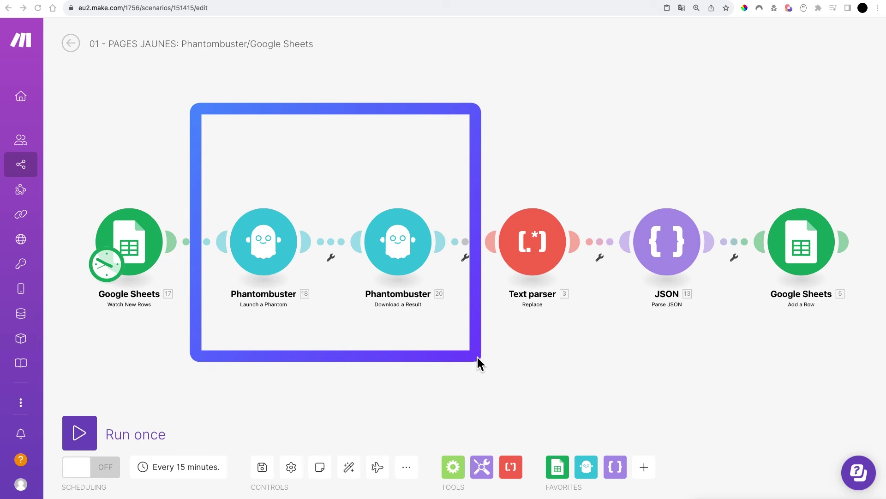
pyautogui.click(283, 292)
pyautogui.moveTo(421, 79)
pyautogui.mouseDown()
pyautogui.moveTo(287, 192)
pyautogui.moveTo(202, 306)
pyautogui.mouseUp()
pyautogui.moveTo(174, 159); pyautogui.dragTo(325, 353)
pyautogui.click(253, 254)
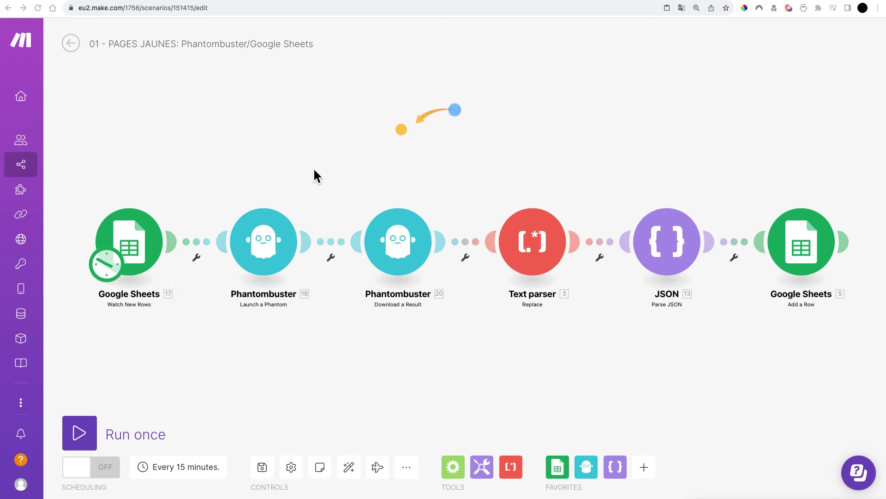
pyautogui.moveTo(454, 110); pyautogui.dragTo(284, 208)
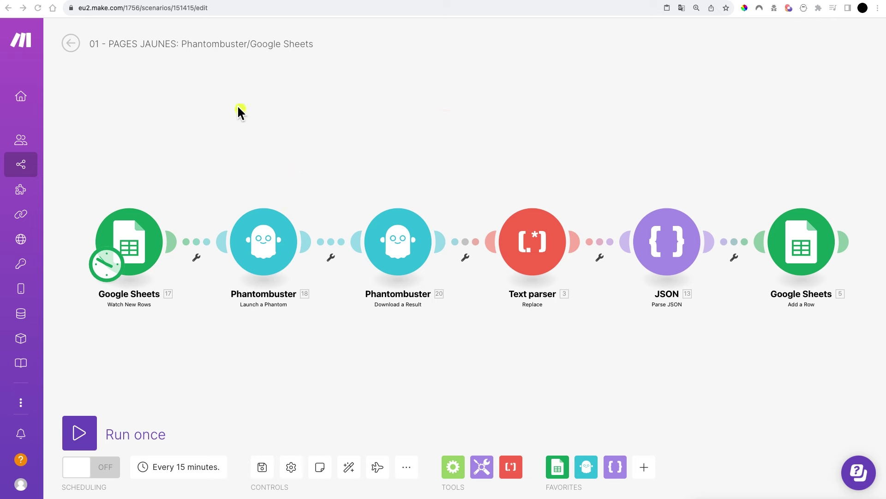
pyautogui.moveTo(131, 182)
pyautogui.mouseDown()
pyautogui.moveTo(253, 184)
pyautogui.moveTo(261, 196)
pyautogui.mouseUp()
pyautogui.moveTo(399, 67); pyautogui.dragTo(254, 224)
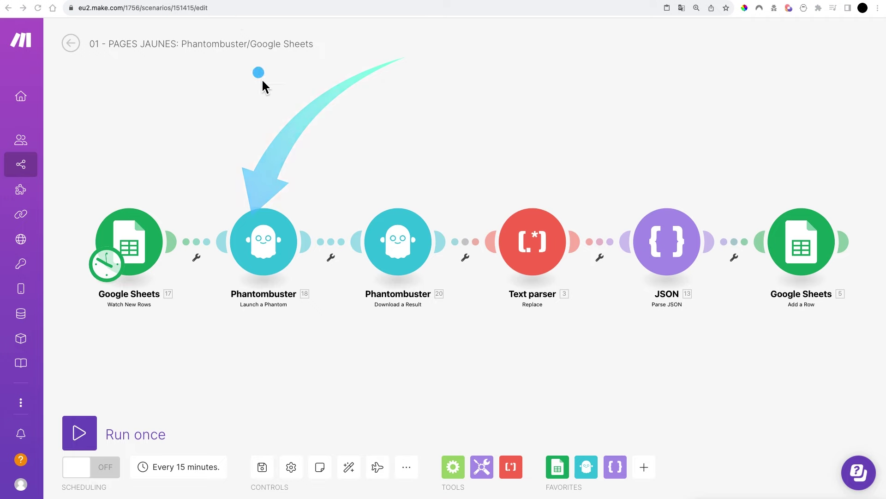
# - Switch to PhantomBuster, check the Pages Jaunes Search Export phantom's name and results, and return to the Make scenario
pyautogui.hotkey('ctrl', 'Tab')
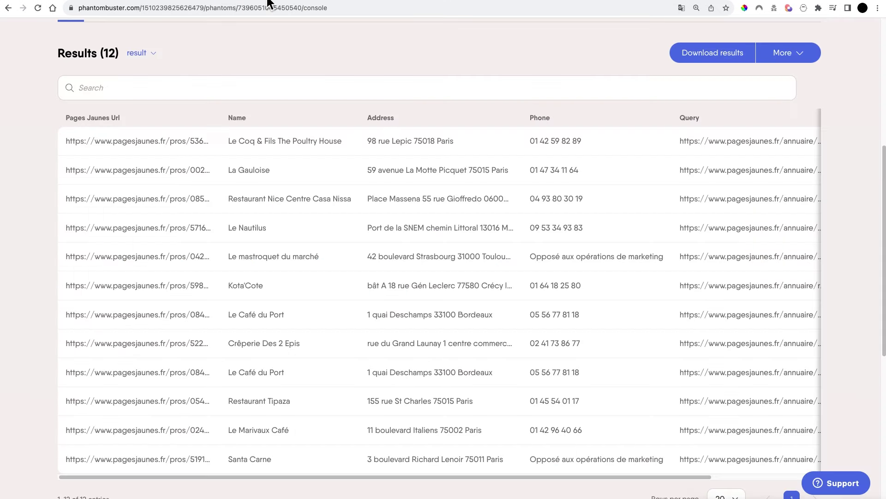
pyautogui.scroll(6, 263, 217)
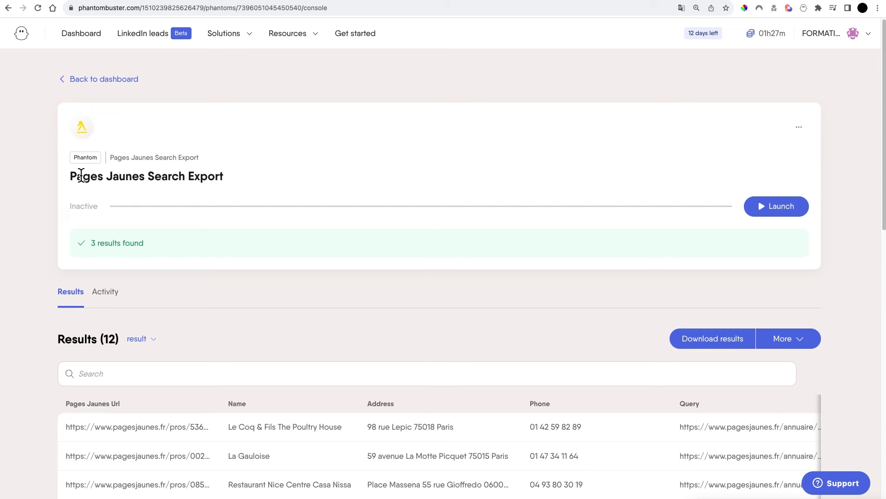
pyautogui.moveTo(115, 182); pyautogui.dragTo(235, 179)
pyautogui.scroll(-3, 400, 246)
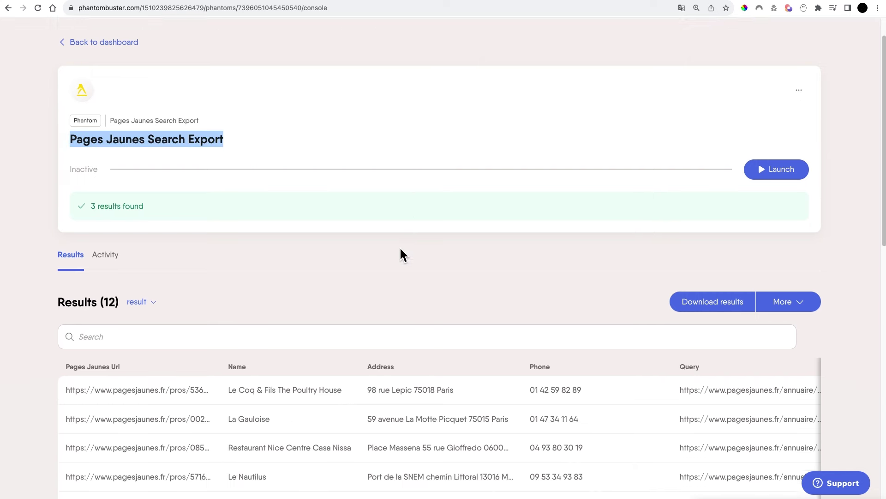
pyautogui.scroll(3, 400, 245)
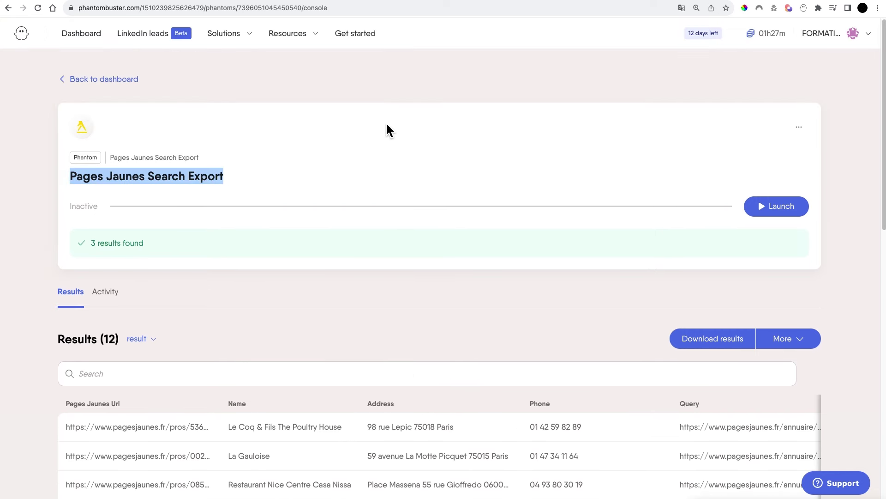
pyautogui.click(437, 2)
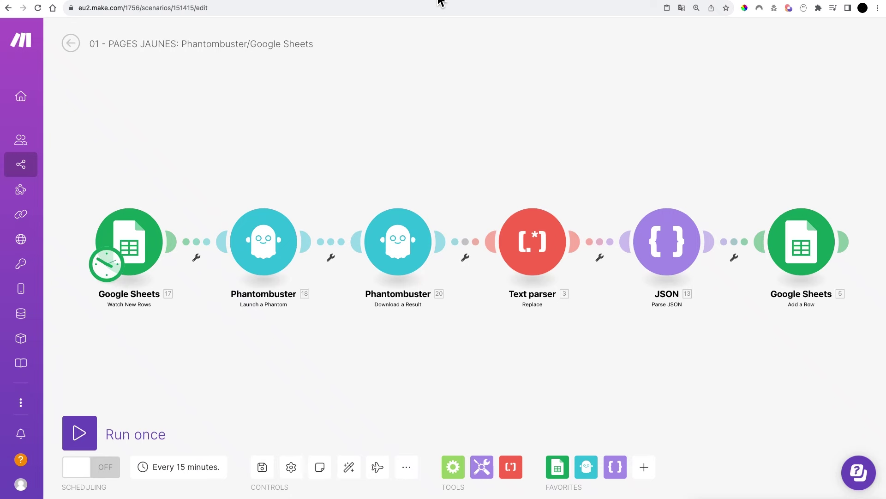
# - Open the Launch a Phantom module's settings and review the phantoms available for its Phantom ID
pyautogui.click(254, 239)
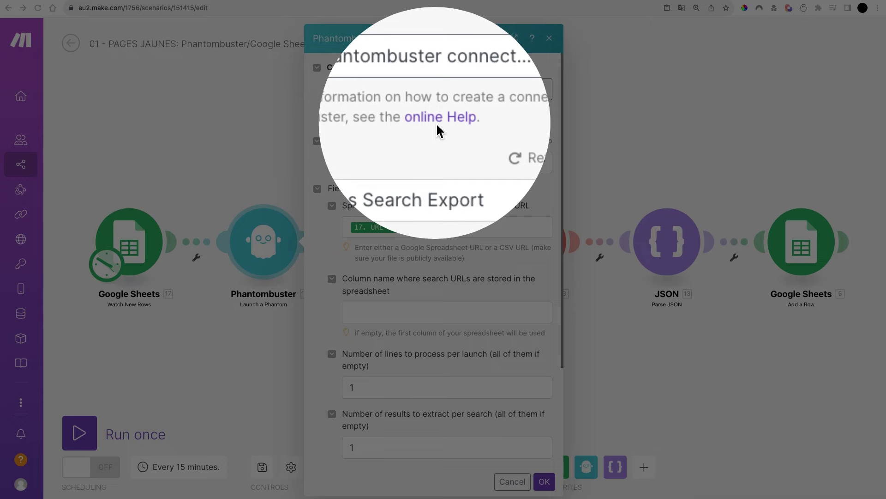
pyautogui.click(435, 123)
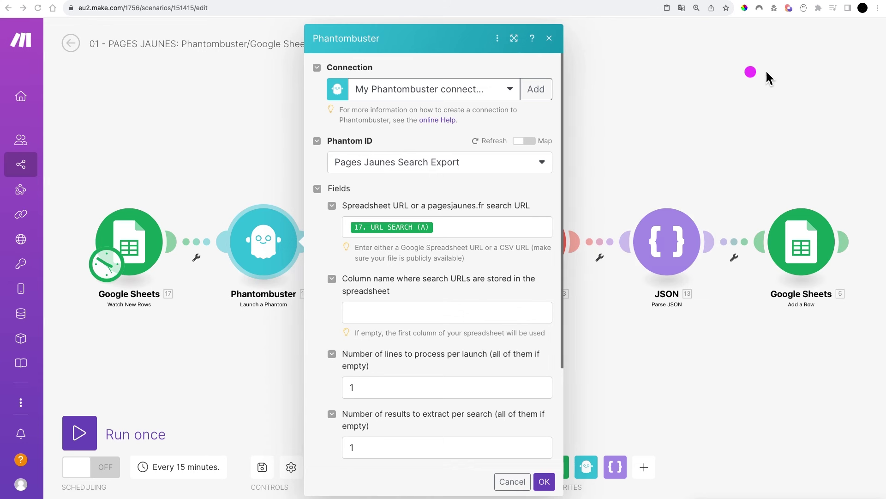
pyautogui.click(484, 171)
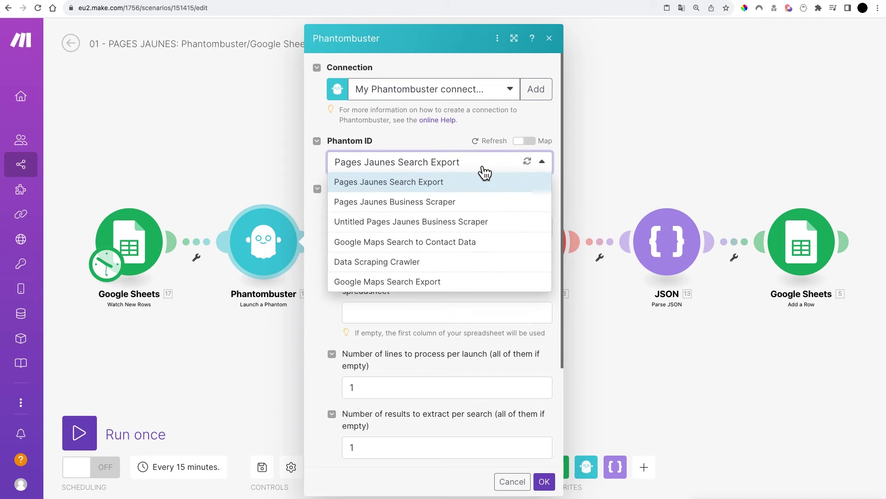
pyautogui.click(483, 170)
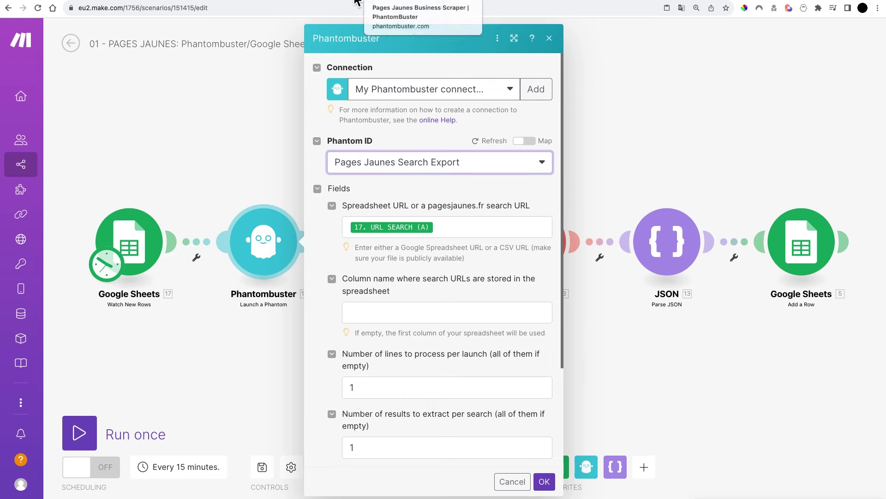
# - Switch to PhantomBuster to compare the phantom's name with the Make setting and open its further options
pyautogui.click(244, 1)
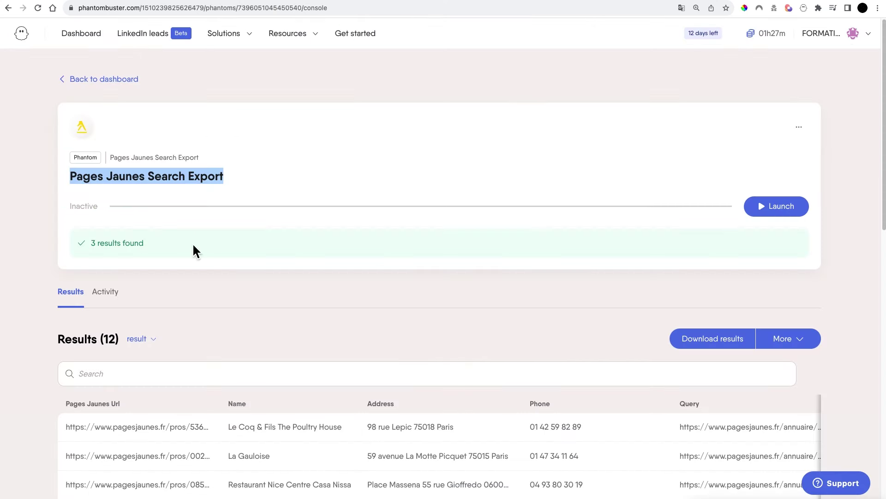
pyautogui.click(199, 177)
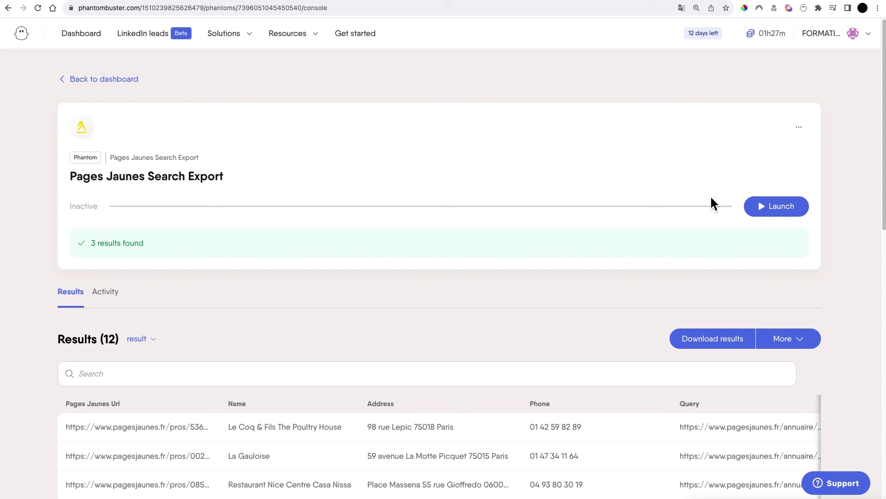
pyautogui.moveTo(118, 191); pyautogui.dragTo(231, 188)
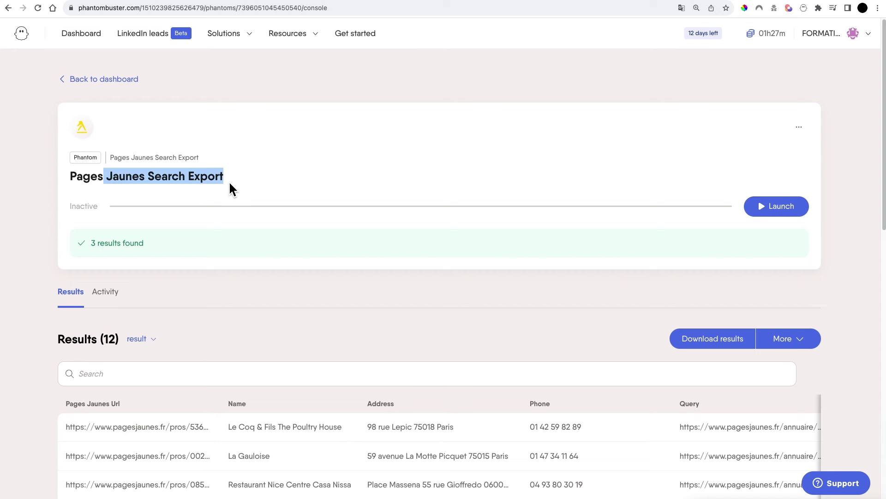
pyautogui.click(799, 127)
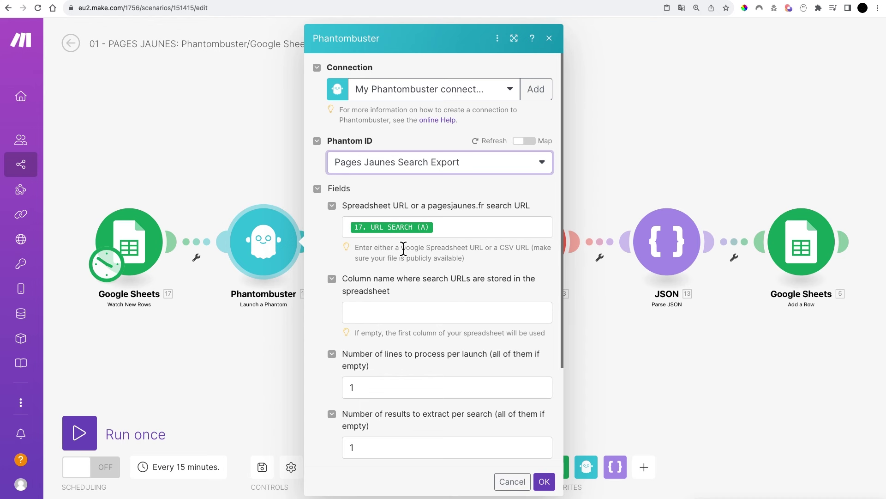
# - In Make, examine the Launch a Phantom module's fields and the URL SEARCH (A) mapping in its search URL field
pyautogui.scroll(-1, 398, 246)
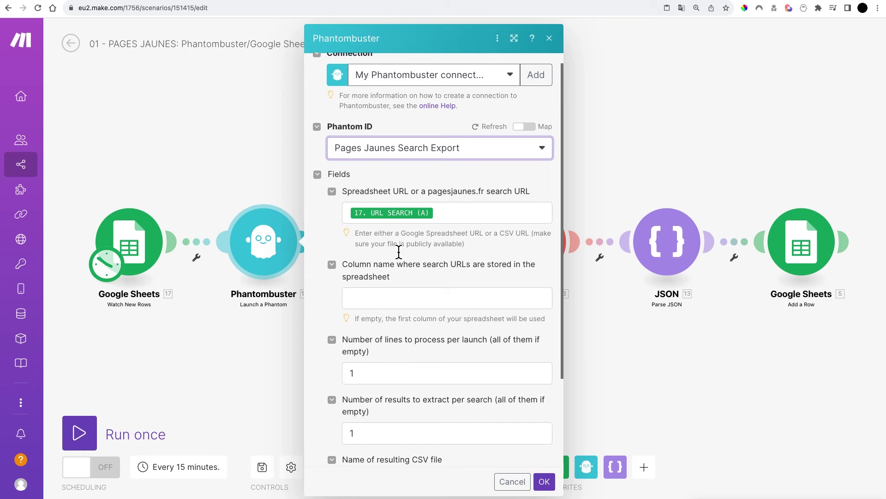
pyautogui.scroll(-2, 398, 251)
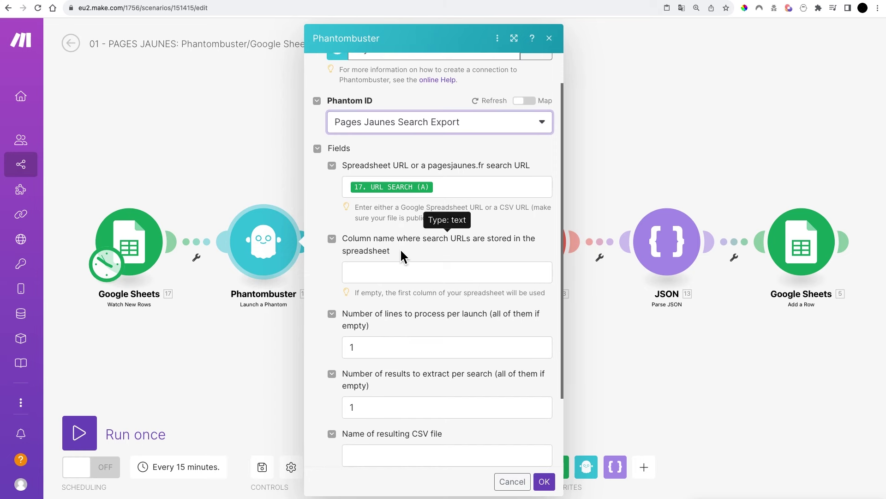
pyautogui.scroll(-4, 401, 256)
pyautogui.click(462, 133)
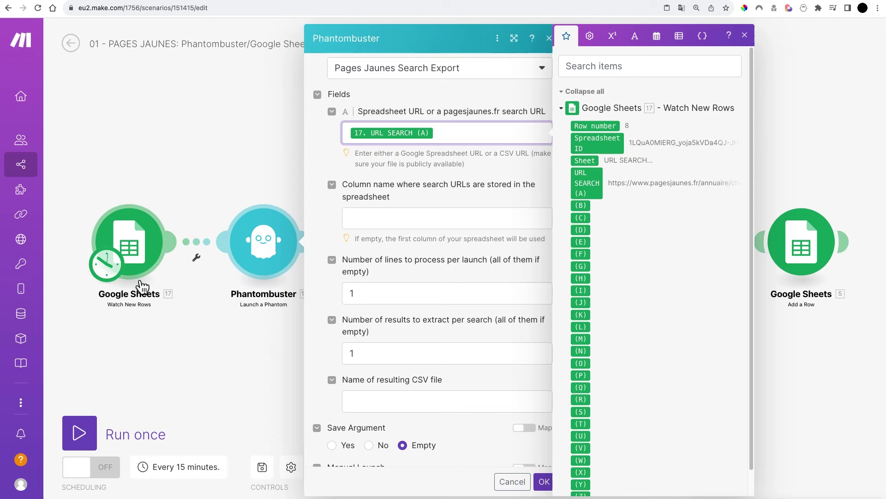
pyautogui.click(130, 312)
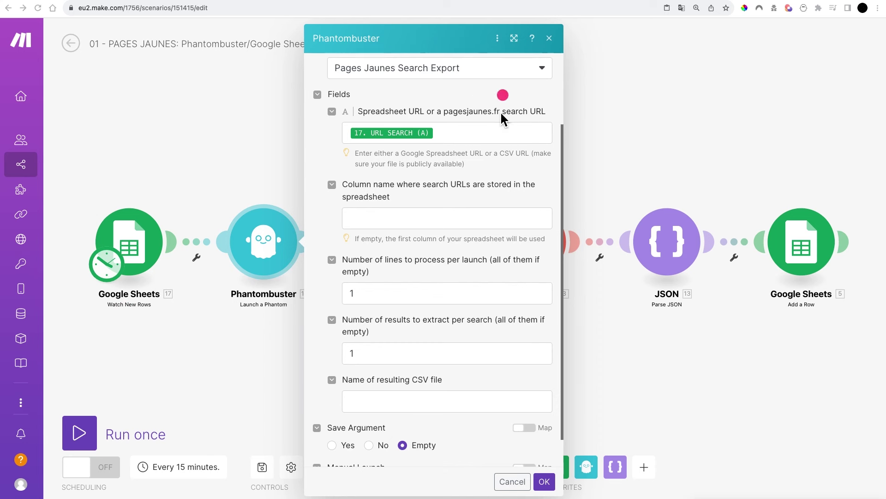
pyautogui.click(474, 134)
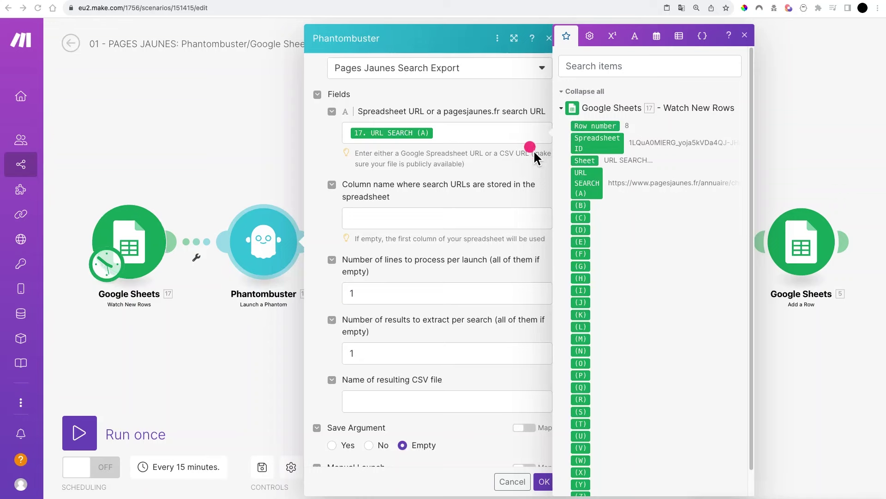
pyautogui.click(470, 134)
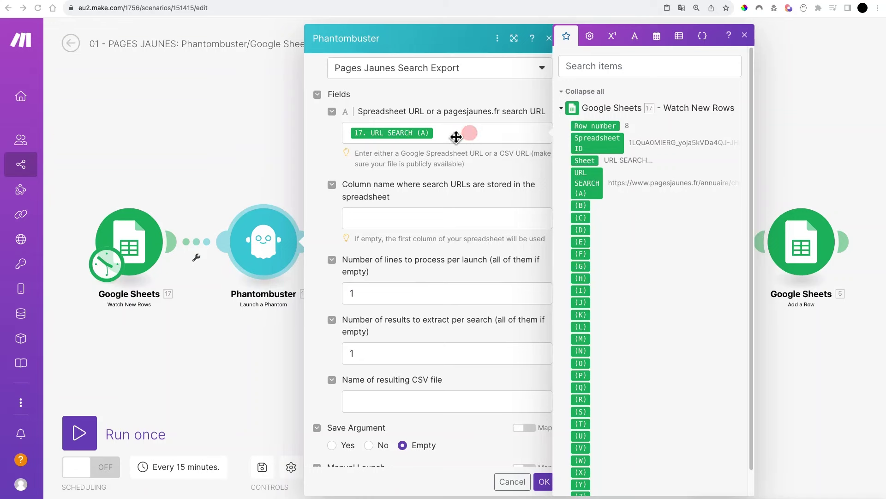
pyautogui.rightClick(452, 133)
pyautogui.click(442, 135)
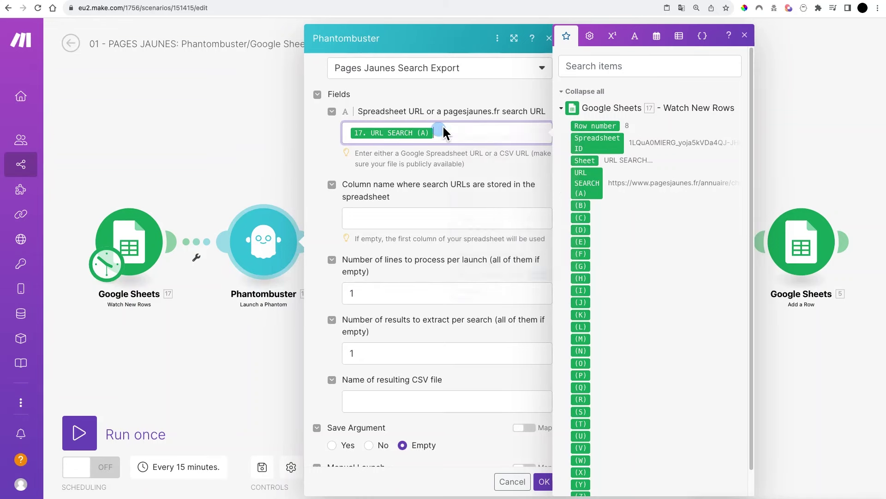
pyautogui.click(746, 35)
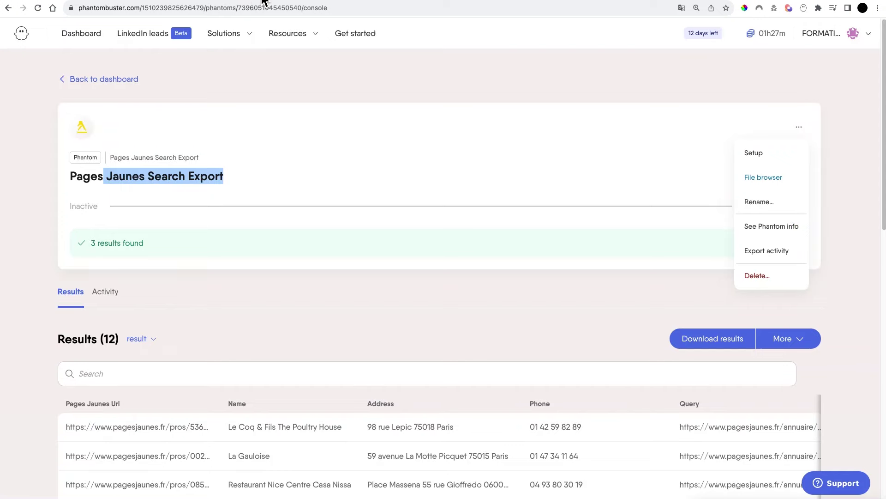
# - Review what input and output the Pages Jaunes Search Export overview page in PhantomBuster describes, and return to Make
pyautogui.click(291, 1)
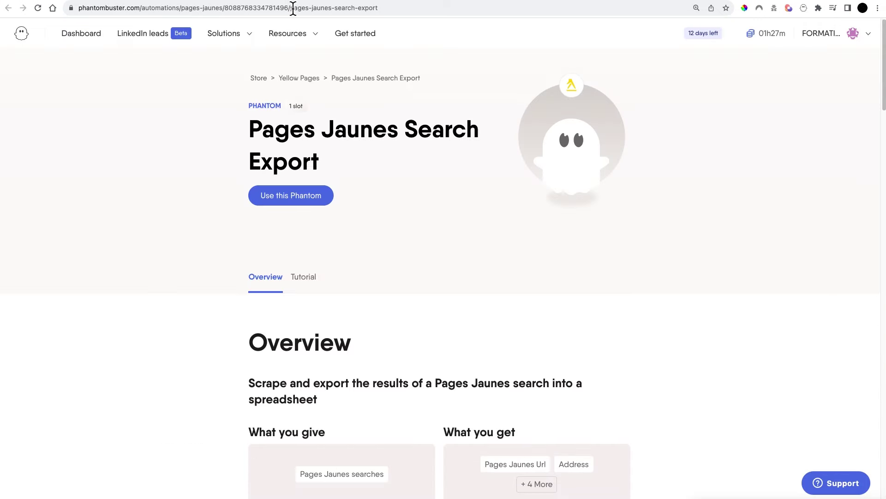
pyautogui.scroll(-10, 284, 169)
pyautogui.scroll(3, 342, 114)
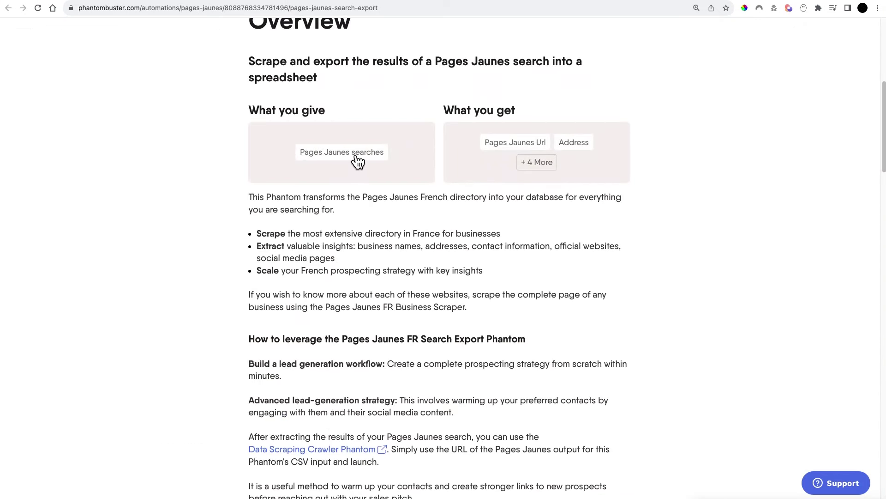
pyautogui.click(446, 3)
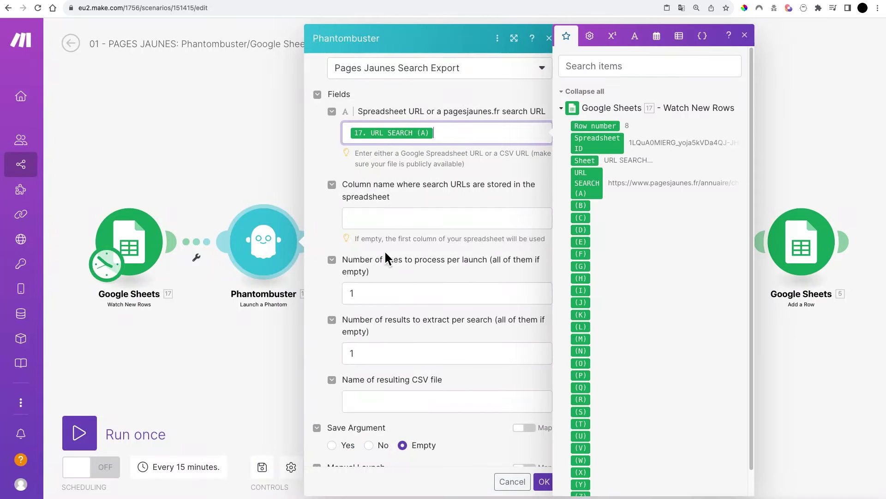
# - Set both the lines to process per launch and the results to extract per search to 3, and confirm the module's settings
pyautogui.click(328, 220)
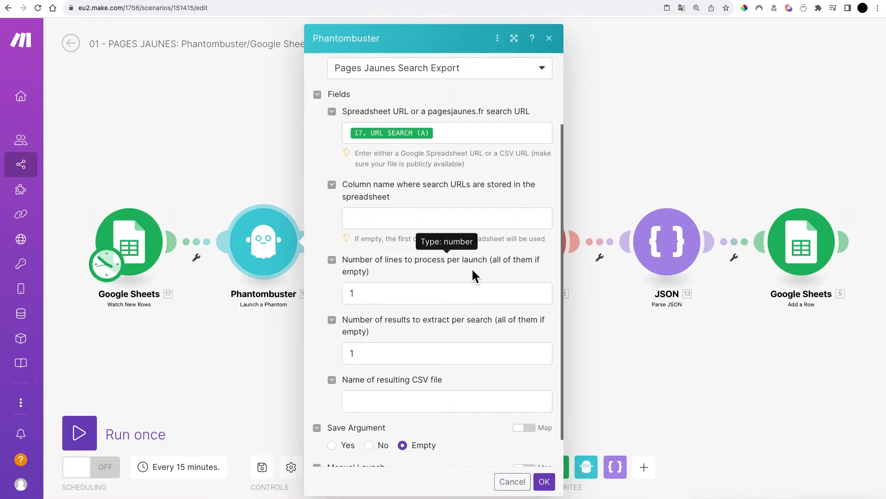
pyautogui.scroll(-1, 429, 277)
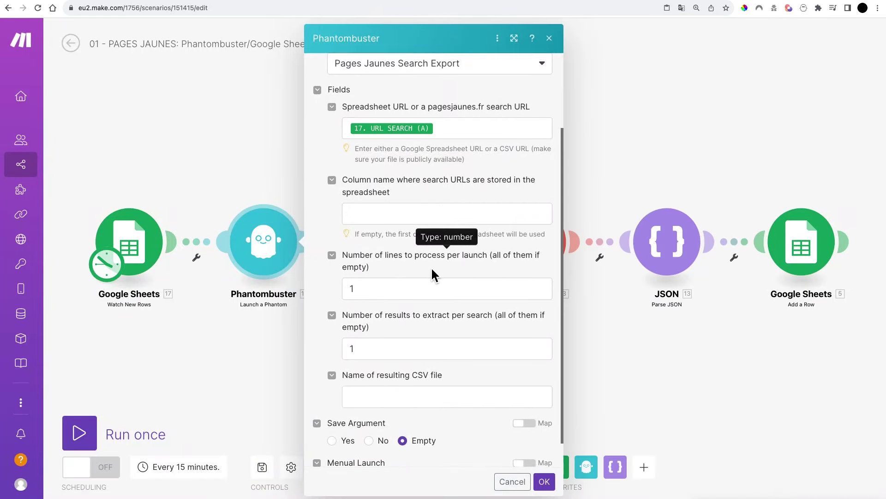
pyautogui.click(368, 291)
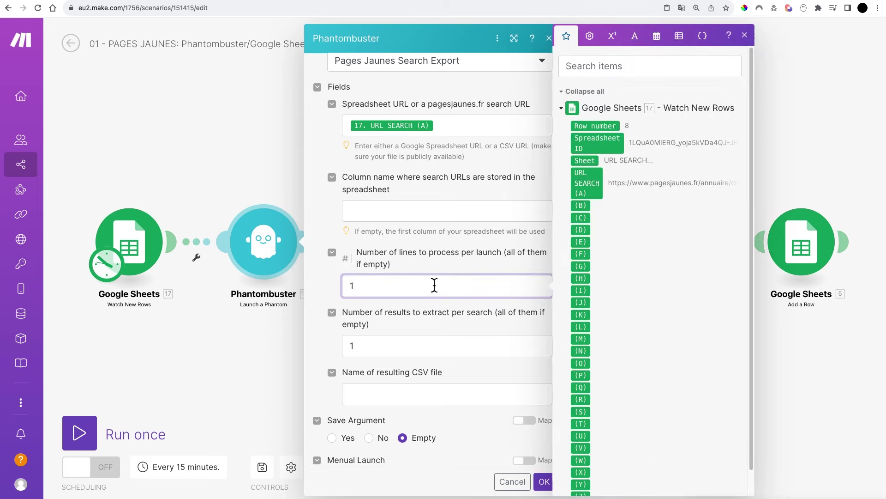
pyautogui.click(489, 246)
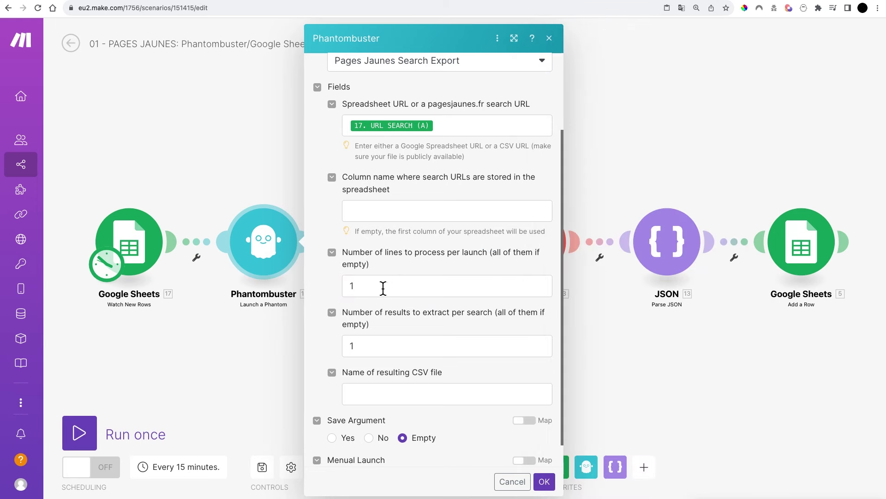
pyautogui.moveTo(381, 287); pyautogui.dragTo(346, 286)
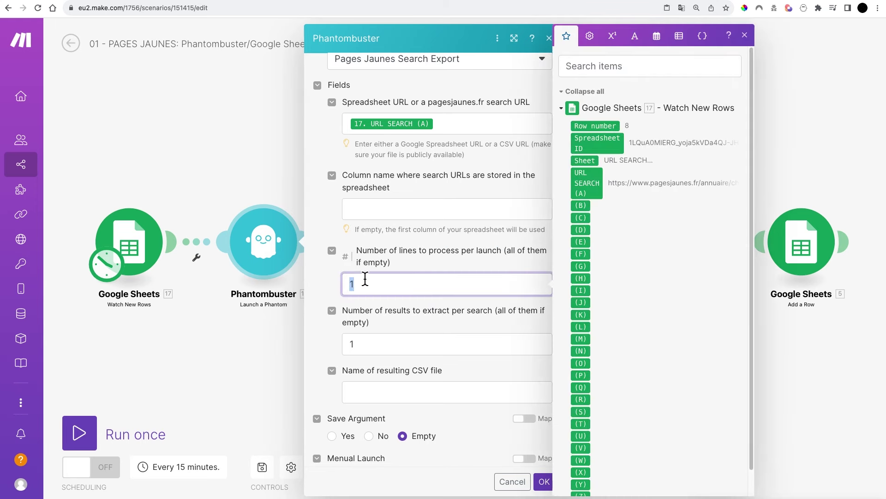
pyautogui.write('3')
pyautogui.moveTo(372, 344); pyautogui.dragTo(330, 347)
pyautogui.write('3')
pyautogui.click(323, 282)
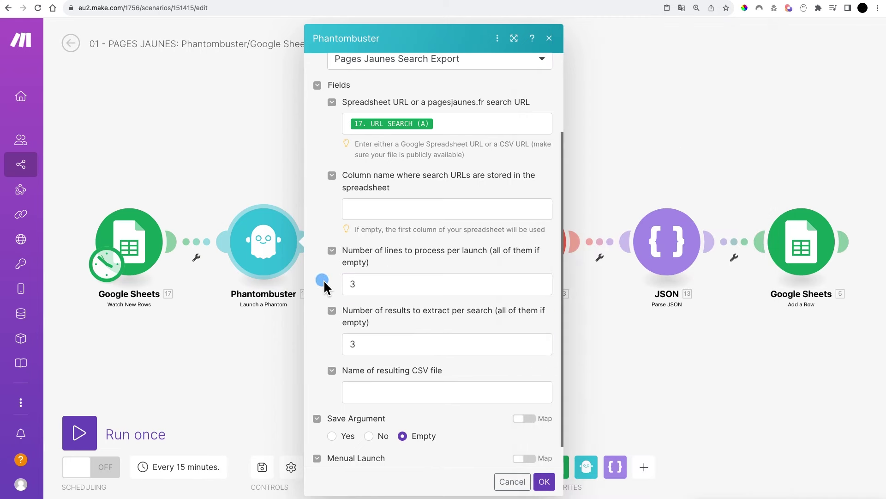
pyautogui.scroll(-1, 451, 251)
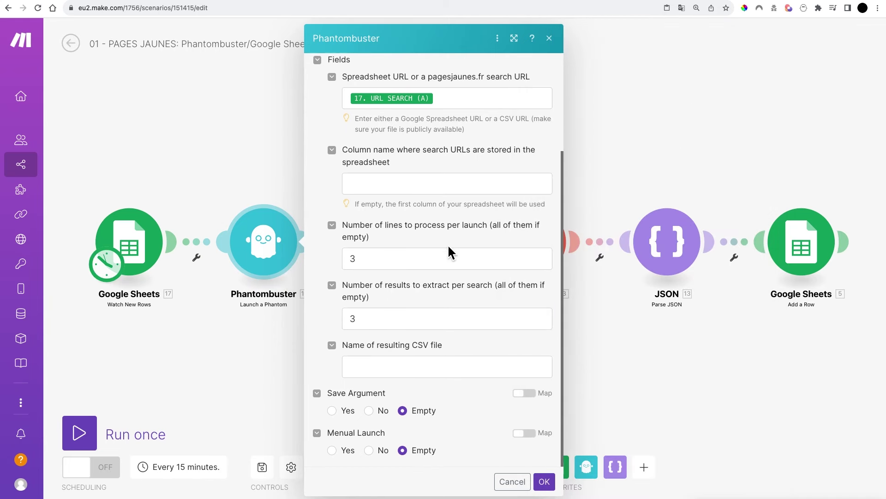
pyautogui.click(547, 481)
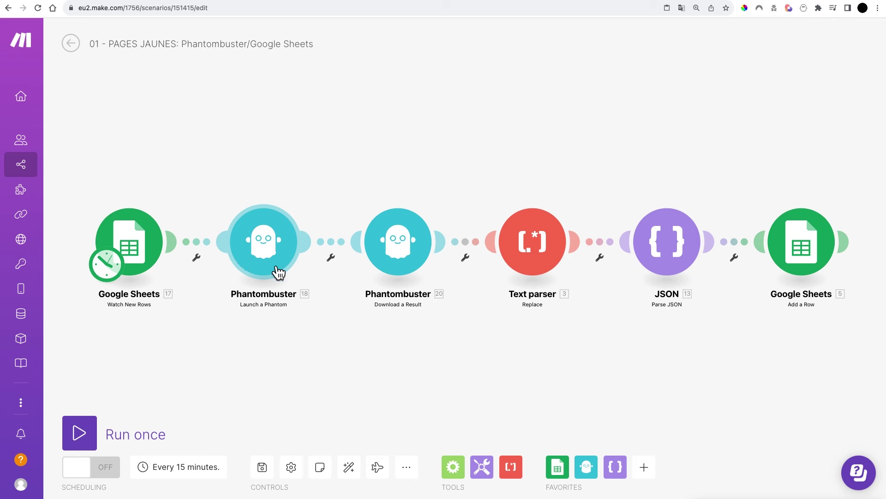
# - Open the settings of the Phantombuster Download a Result module
pyautogui.click(401, 244)
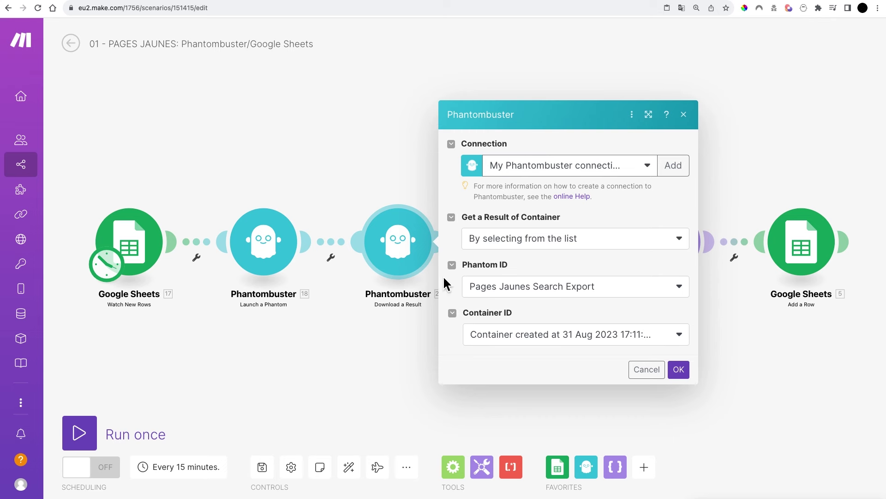
# - Examine the container choices for the Pages Jaunes Search Export phantom in the Download a Result module and accept its settings
pyautogui.click(535, 335)
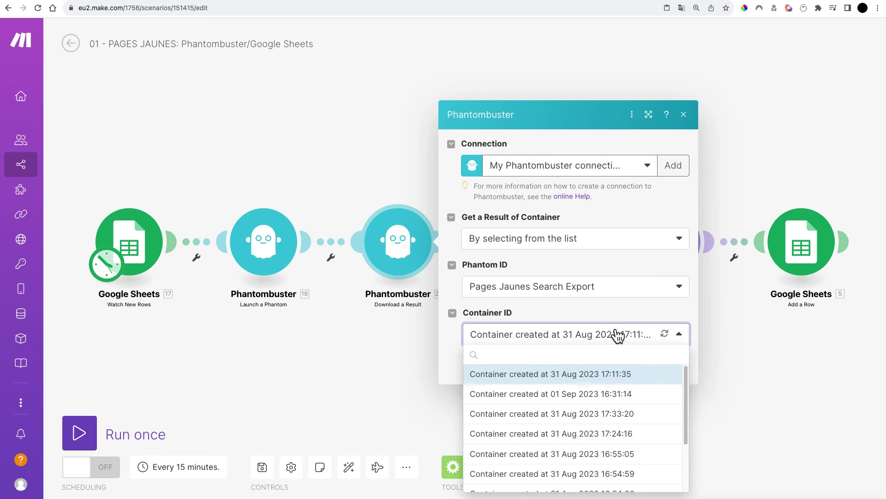
pyautogui.click(619, 311)
pyautogui.click(683, 370)
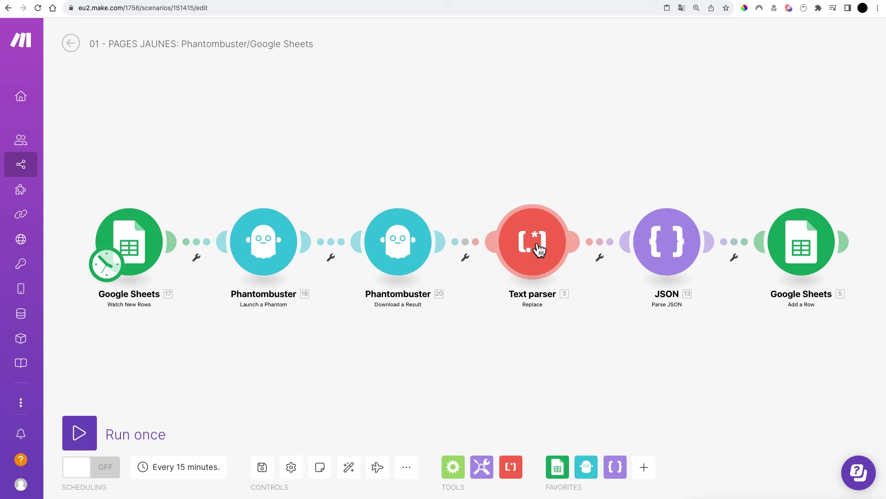
pyautogui.click(415, 257)
pyautogui.click(406, 201)
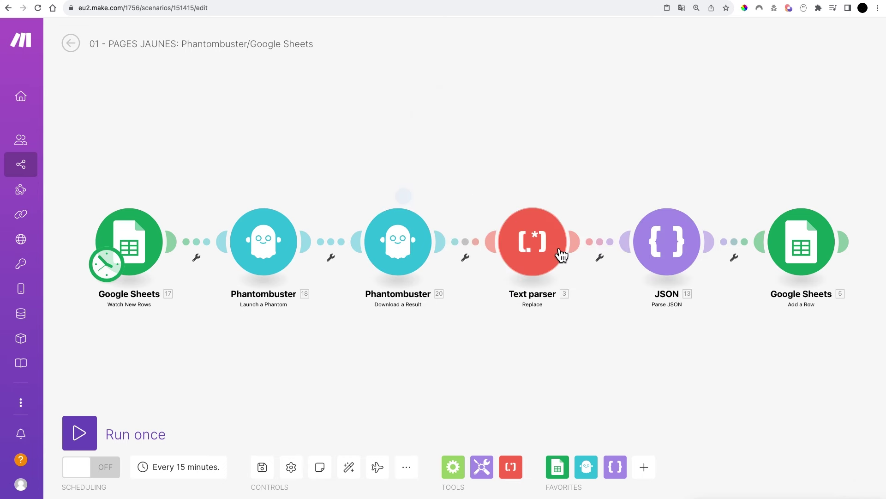
# - Examine the regular expression pattern in the Text parser Replace module, including its resultObject part
pyautogui.click(540, 243)
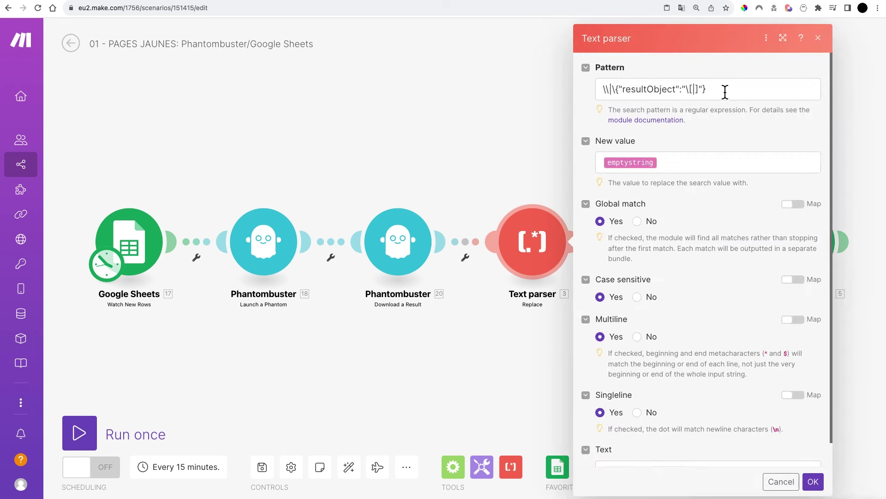
pyautogui.moveTo(725, 92); pyautogui.dragTo(649, 84)
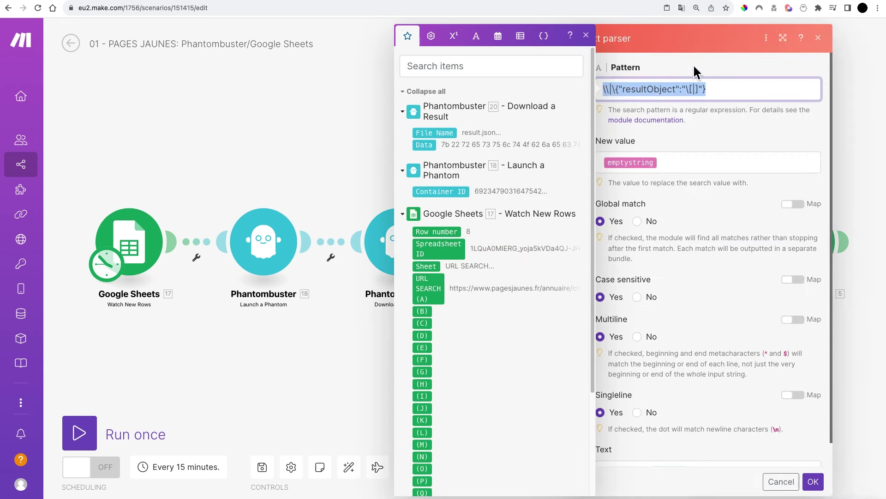
pyautogui.click(591, 43)
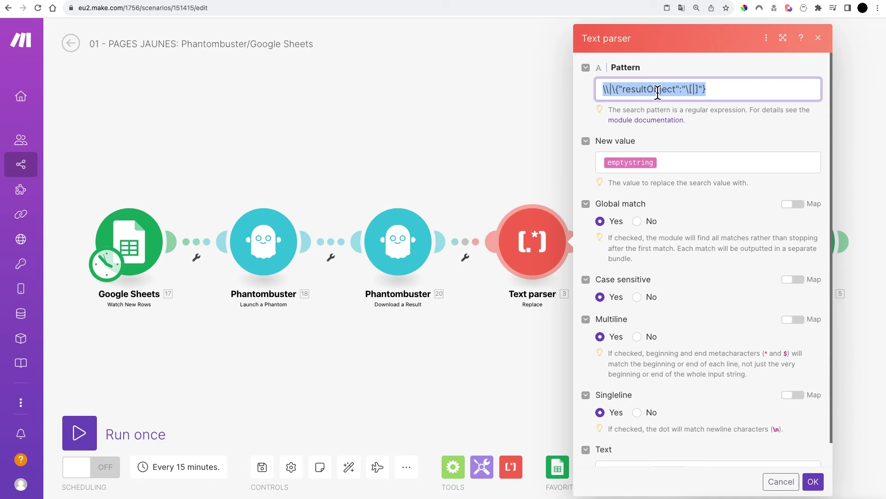
pyautogui.click(712, 92)
pyautogui.moveTo(718, 89); pyautogui.dragTo(681, 66)
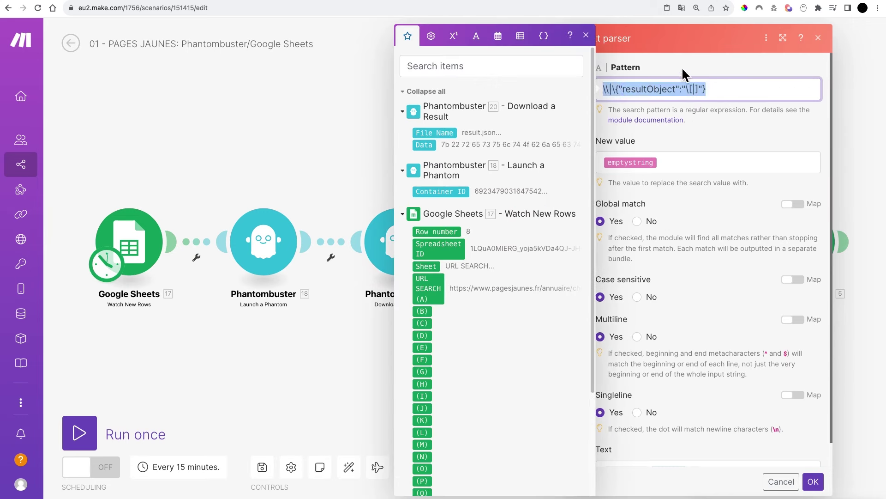
pyautogui.click(682, 66)
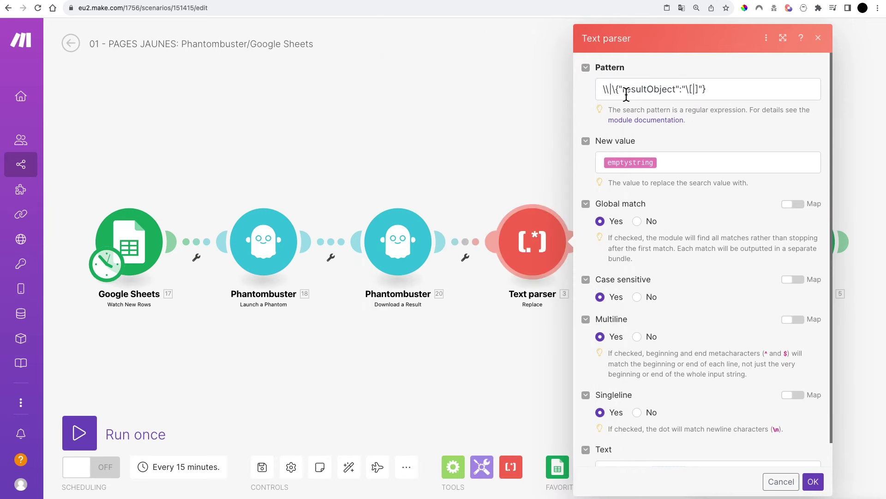
pyautogui.moveTo(625, 90); pyautogui.dragTo(681, 93)
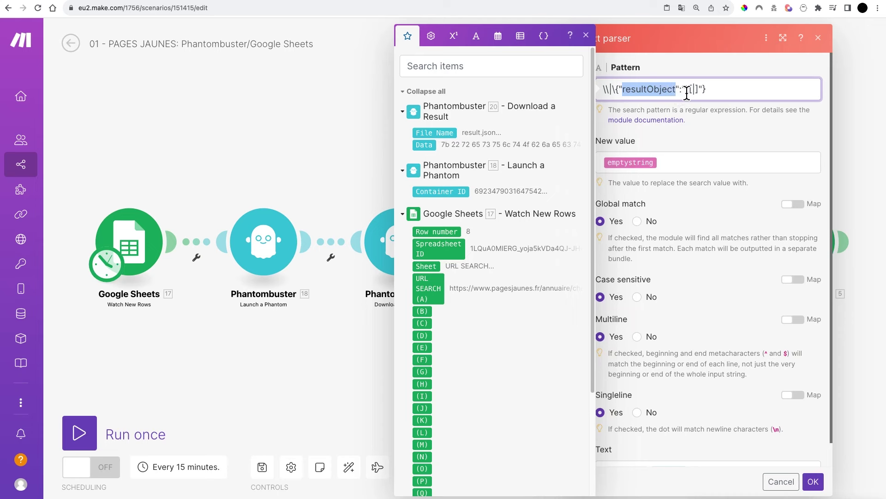
pyautogui.click(756, 94)
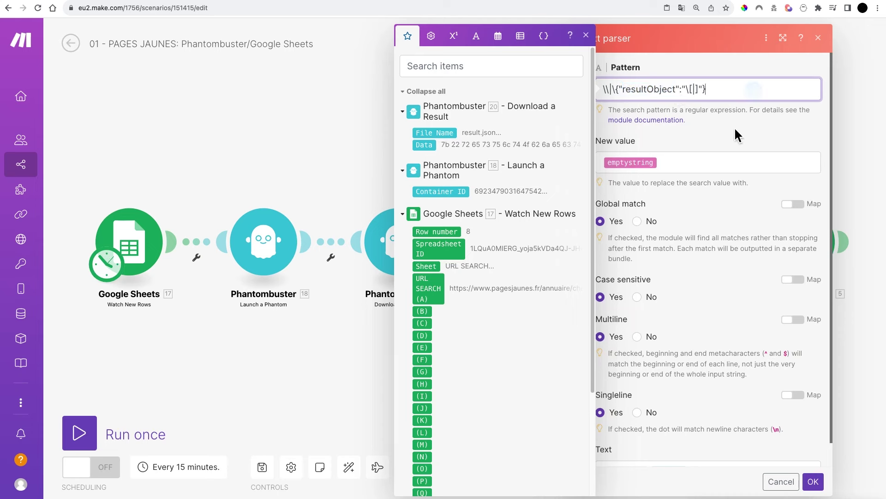
# - Review the Text parser's replacement value, matching options and source text, and close its settings without changes
pyautogui.click(708, 165)
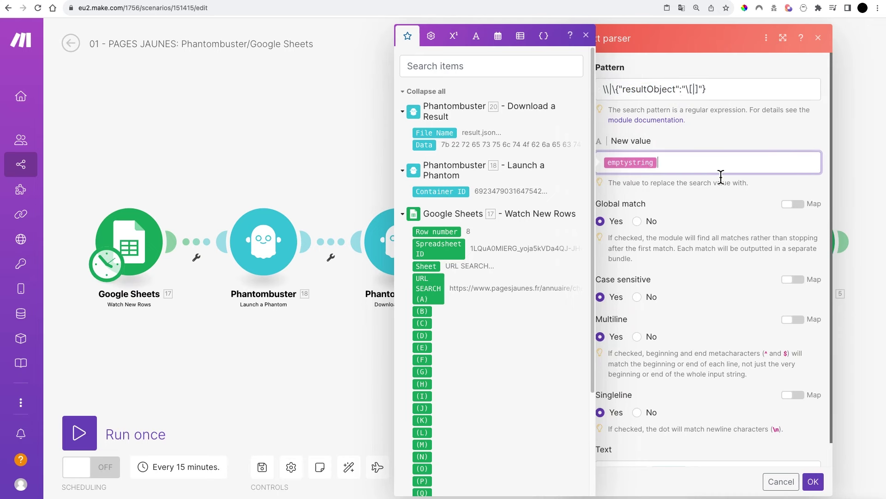
pyautogui.click(711, 141)
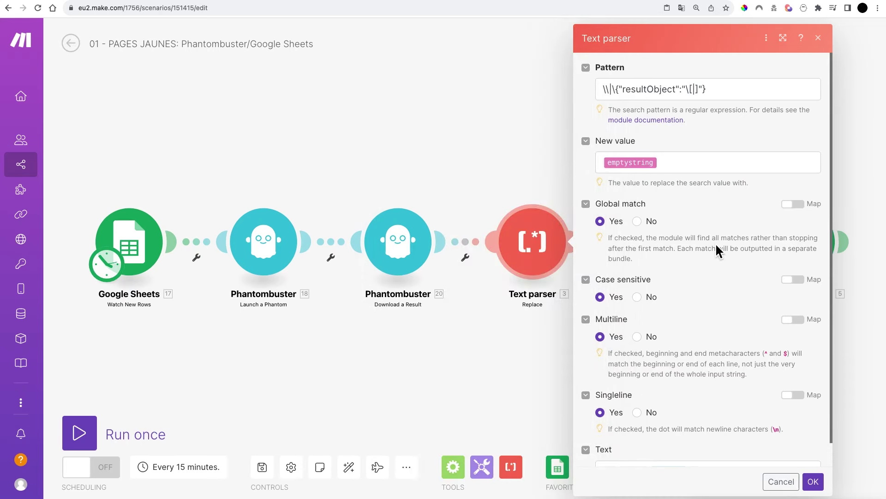
pyautogui.scroll(-1, 727, 240)
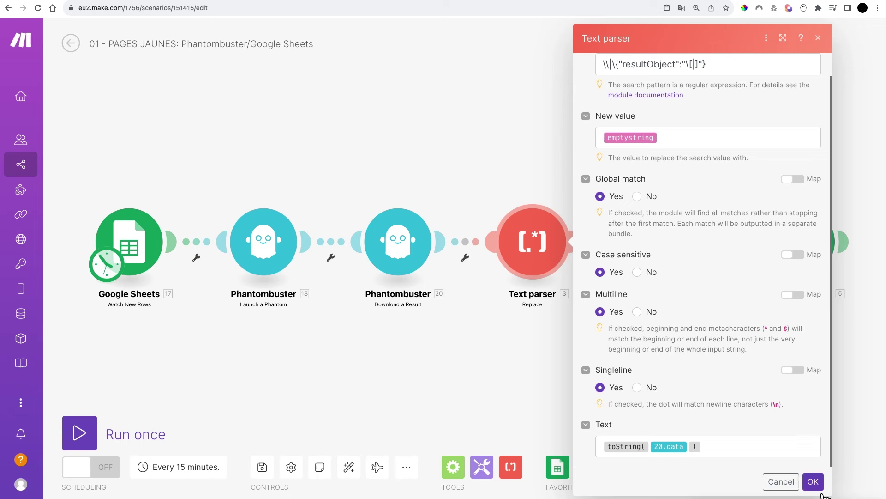
pyautogui.click(781, 482)
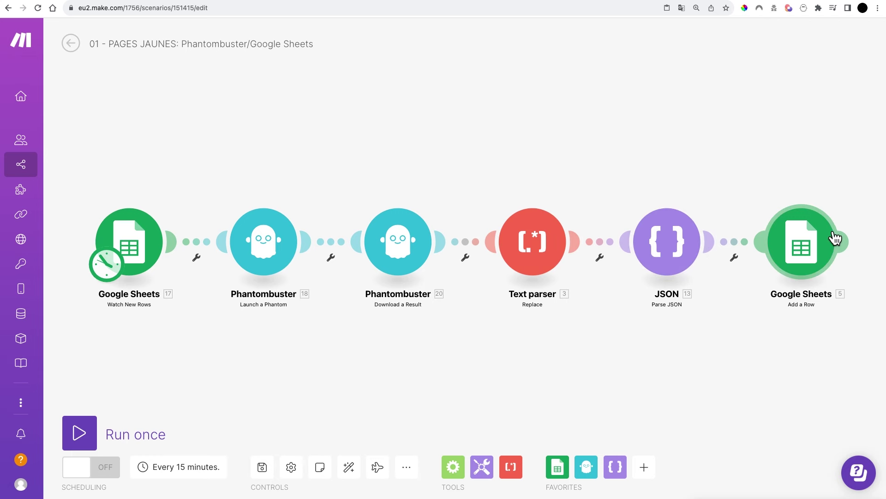
# - Review which JSON fields are mapped to the columns in the Google Sheets Add a Row module and close it
pyautogui.click(826, 243)
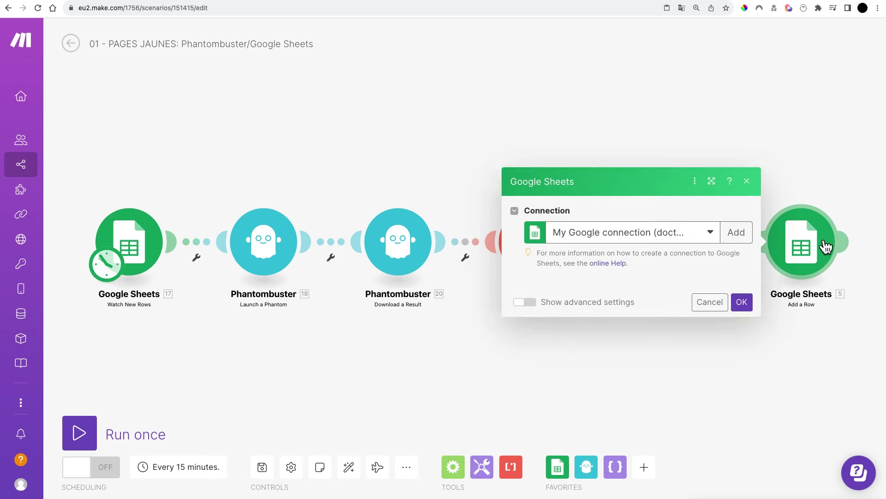
pyautogui.scroll(-6, 728, 346)
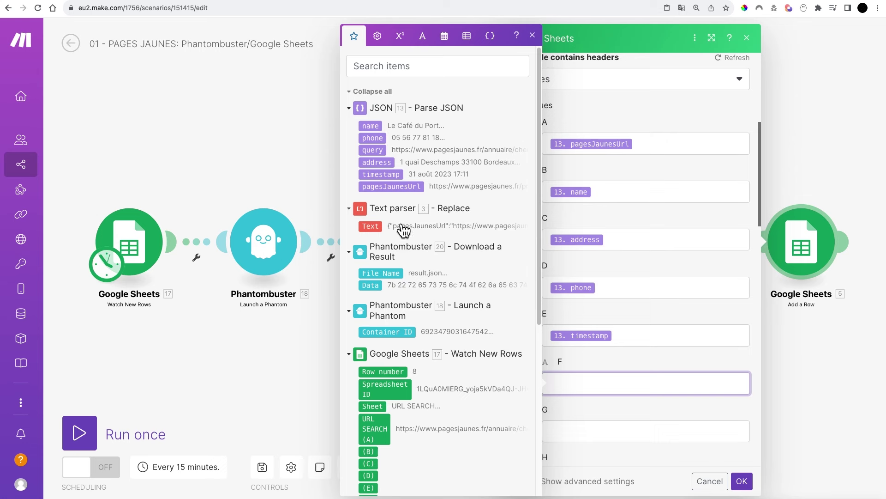
pyautogui.click(407, 272)
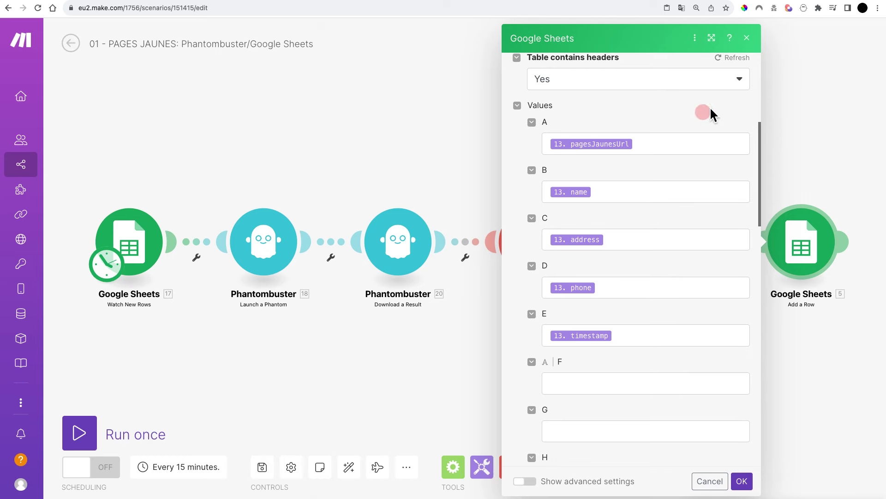
pyautogui.click(747, 38)
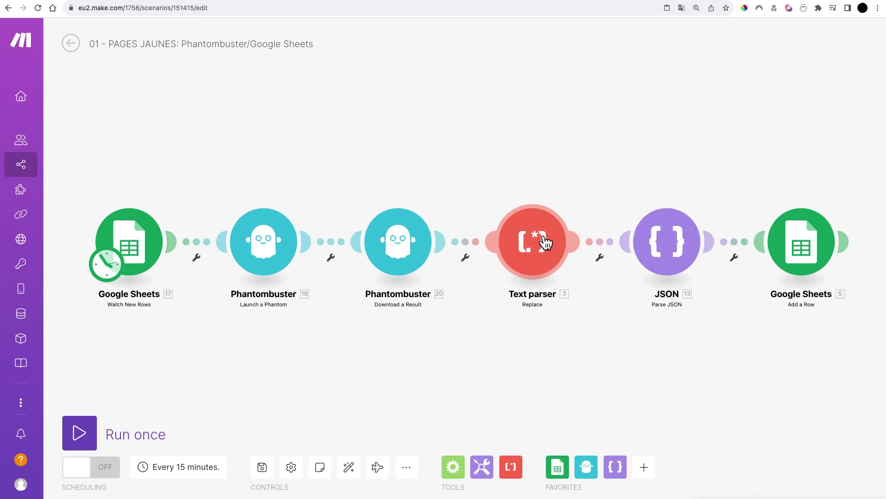
# - Check the JSON string mapping in the Parse JSON module against the items available from earlier modules, and close its settings
pyautogui.click(679, 254)
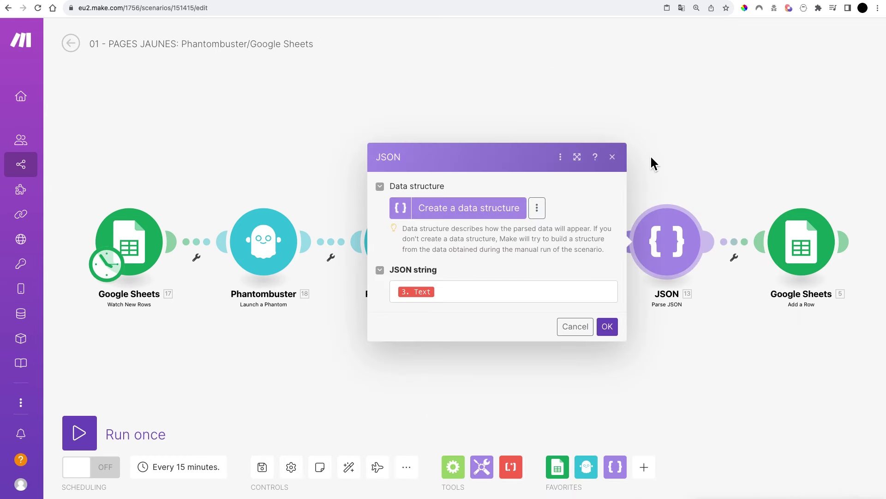
pyautogui.click(468, 299)
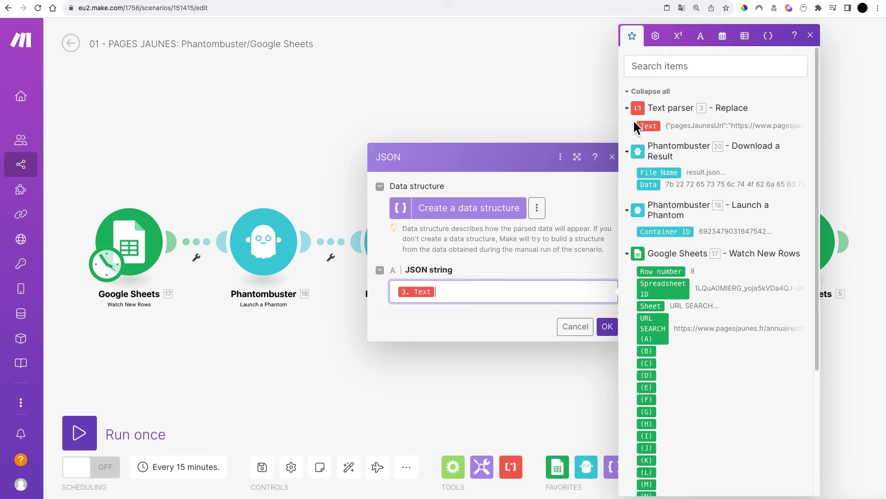
pyautogui.click(560, 137)
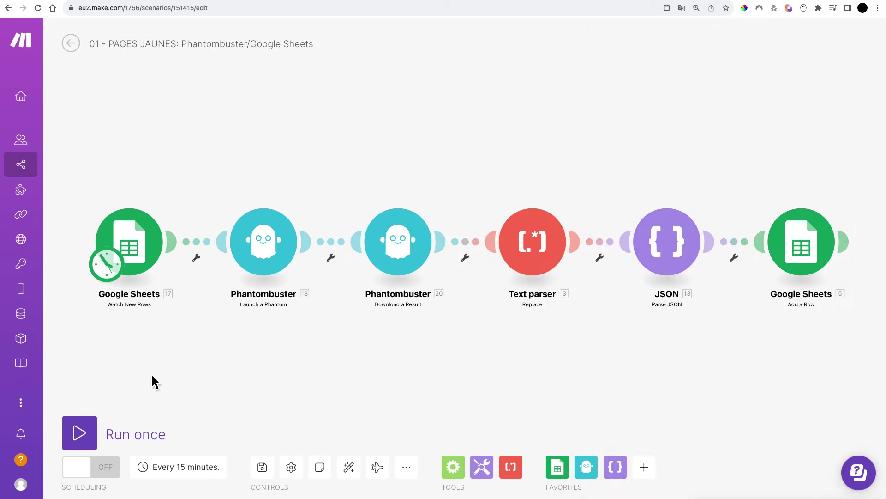
pyautogui.click(95, 469)
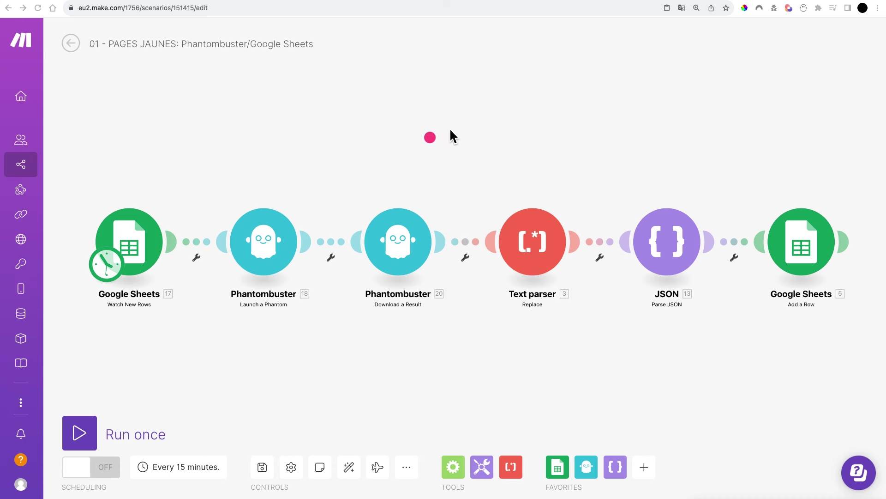
# - Switch to the PAGES JAUNES spreadsheet and inspect the last search URL and the first empty row of the BASE ETABLISSEMENT sheet
pyautogui.click(579, 3)
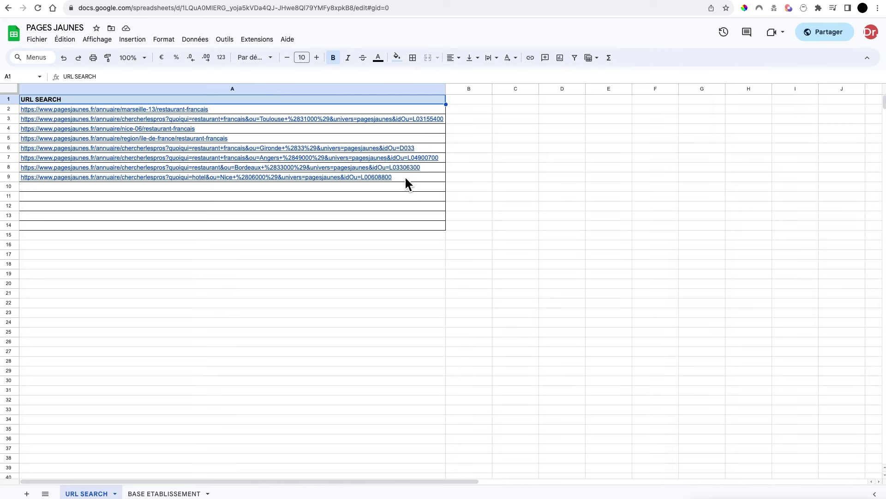
pyautogui.click(423, 178)
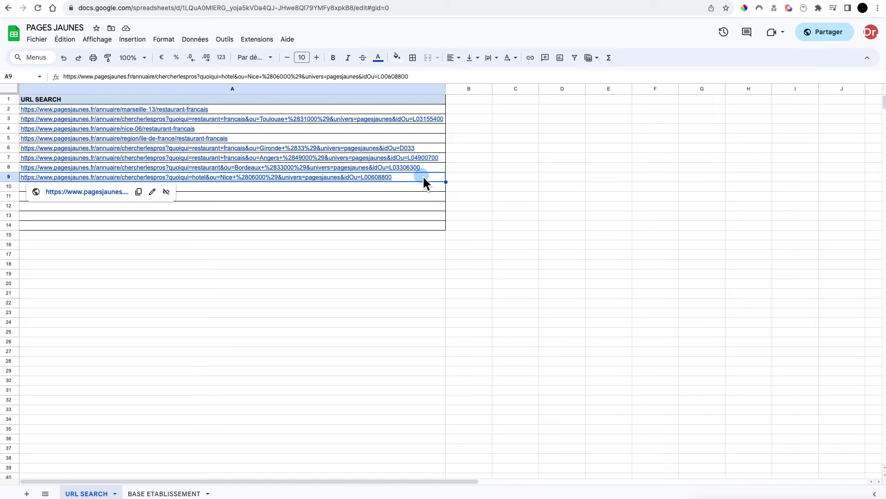
pyautogui.click(146, 493)
pyautogui.click(117, 209)
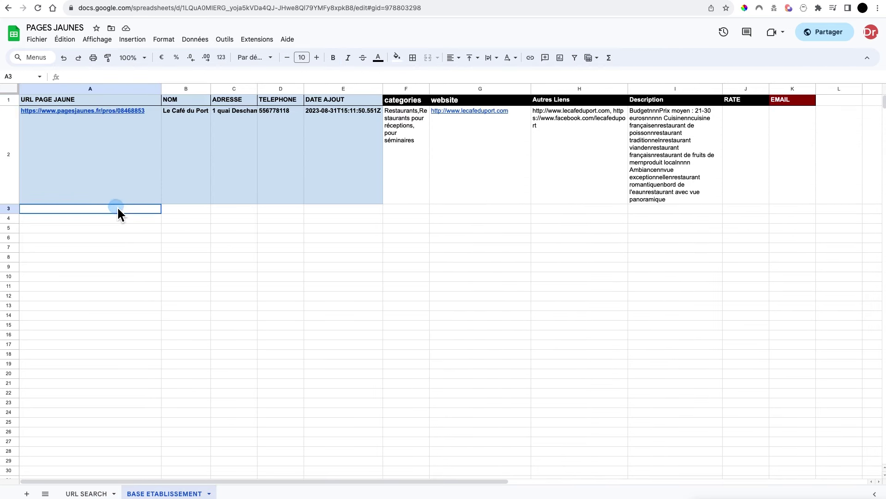
pyautogui.moveTo(117, 209); pyautogui.dragTo(373, 237)
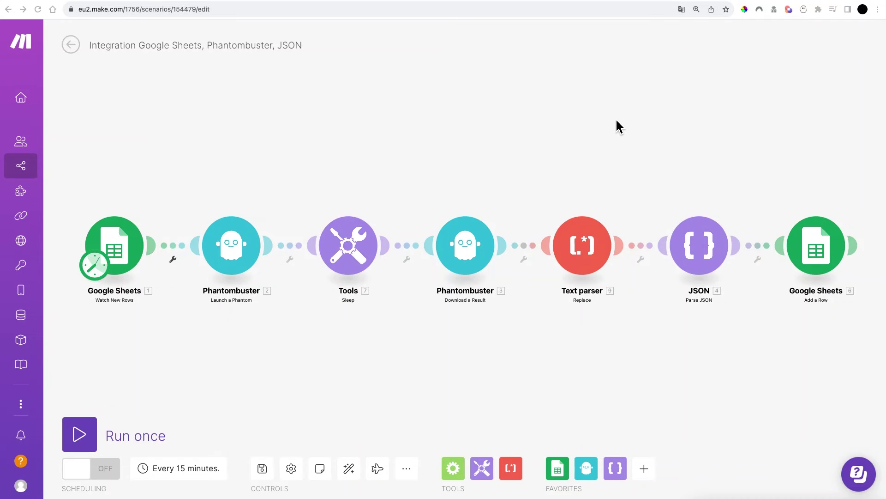
# - Check the Pages Jaunes Search Export 7 phantom in Phantombuster and return to the Make scenario containing the Sleep module
pyautogui.moveTo(664, 98)
pyautogui.mouseDown()
pyautogui.moveTo(437, 151)
pyautogui.moveTo(700, 99)
pyautogui.moveTo(665, 109)
pyautogui.moveTo(661, 89)
pyautogui.mouseUp()
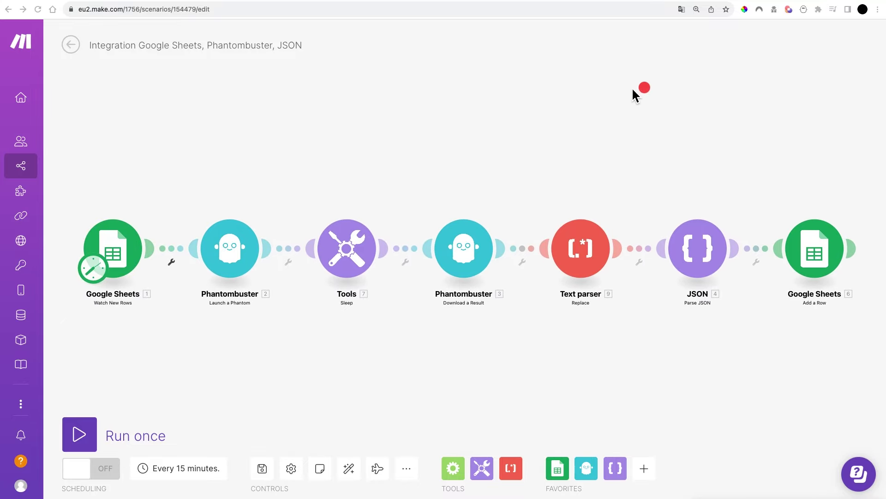
pyautogui.moveTo(609, 70)
pyautogui.mouseDown()
pyautogui.moveTo(398, 138)
pyautogui.moveTo(349, 217)
pyautogui.mouseUp()
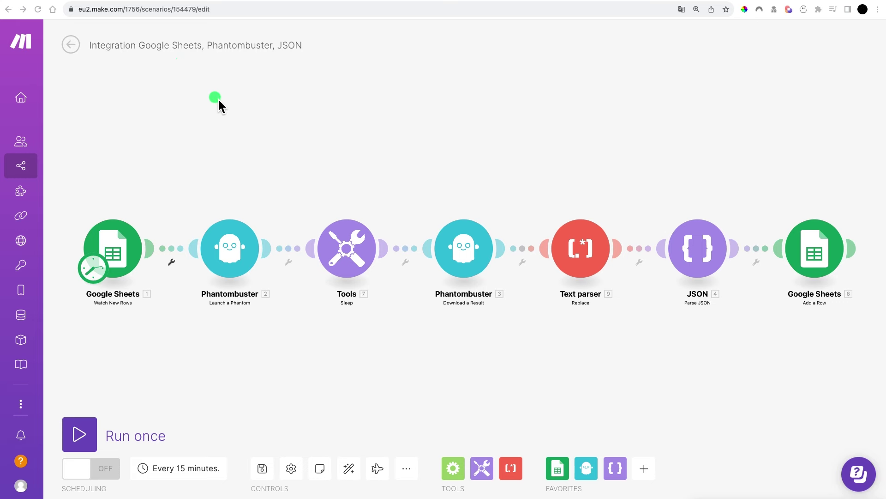
pyautogui.click(184, 5)
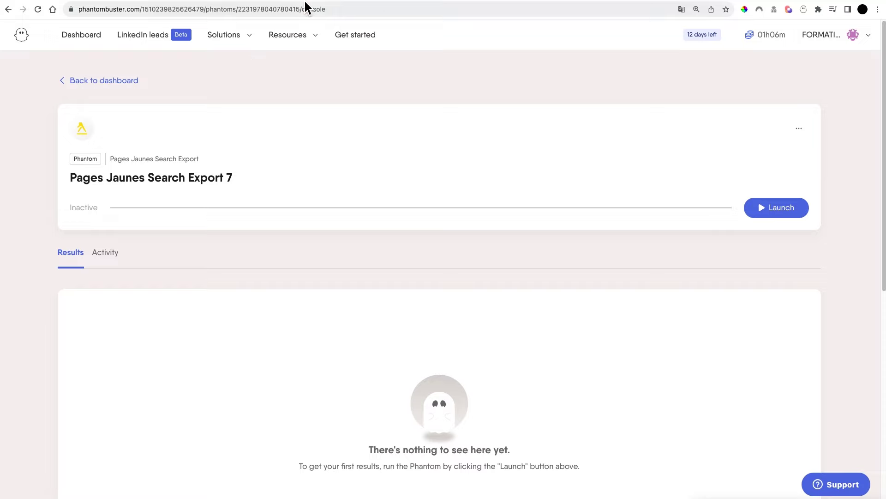
pyautogui.click(415, 4)
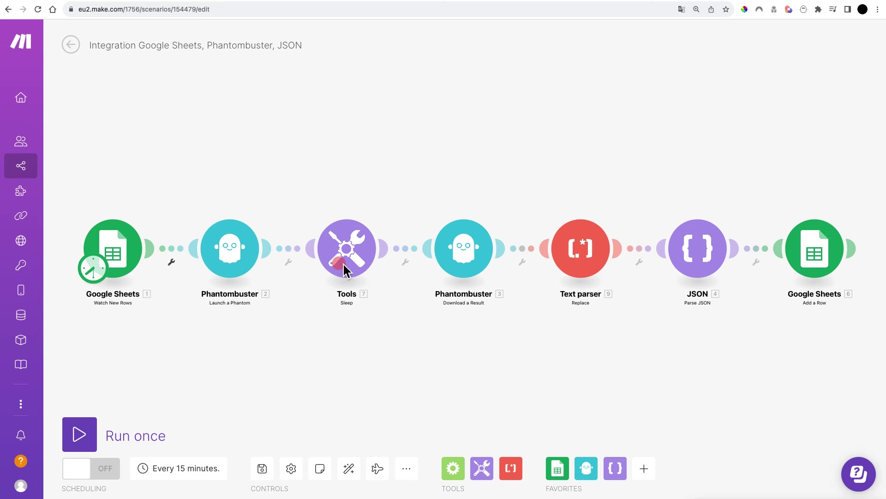
# - Review the delay of the Tools Sleep module and confirm its settings
pyautogui.click(359, 256)
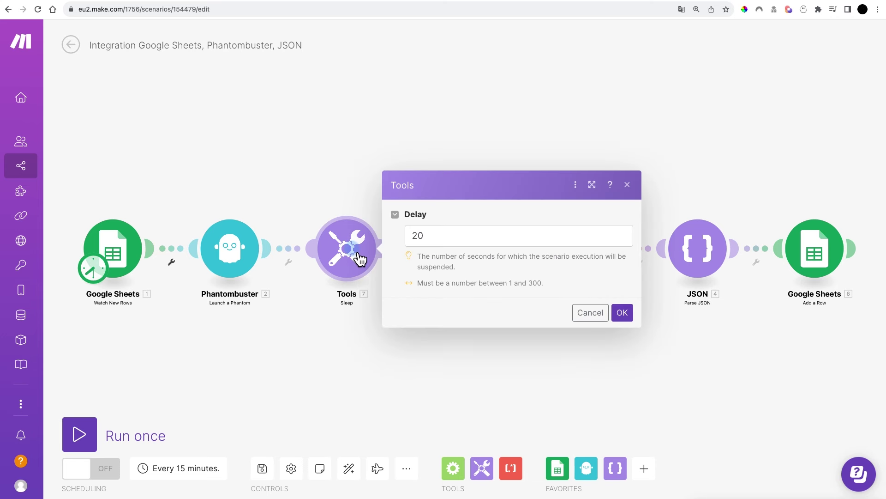
pyautogui.click(441, 245)
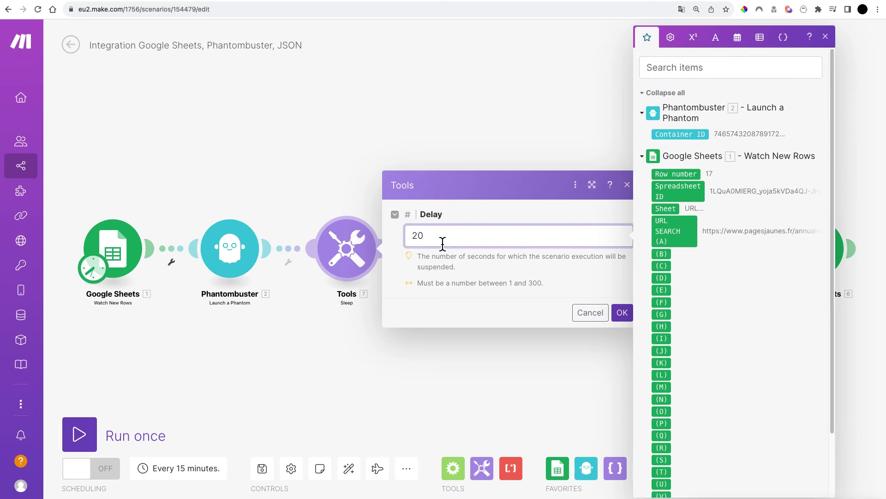
pyautogui.moveTo(412, 234); pyautogui.dragTo(417, 234)
pyautogui.click(621, 313)
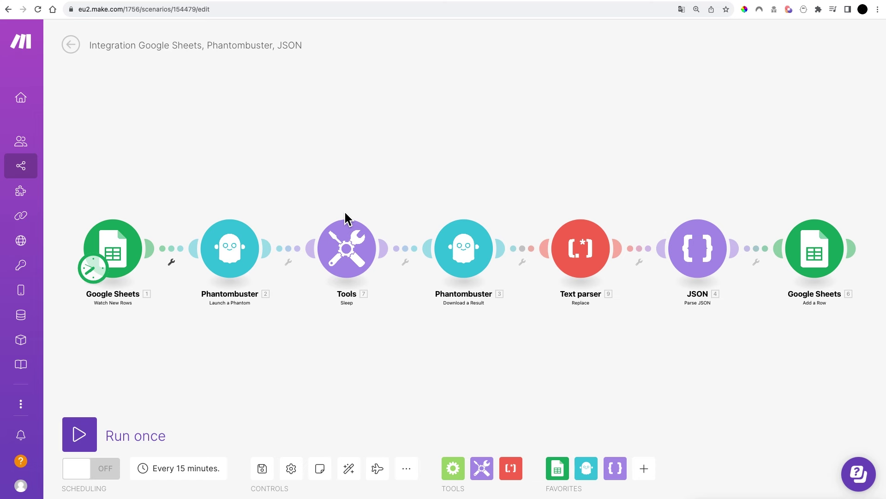
# - Review the container selection modes and the Container ID mapping of the Phantombuster Download a Result module, keeping manual entry, and confirm
pyautogui.click(440, 231)
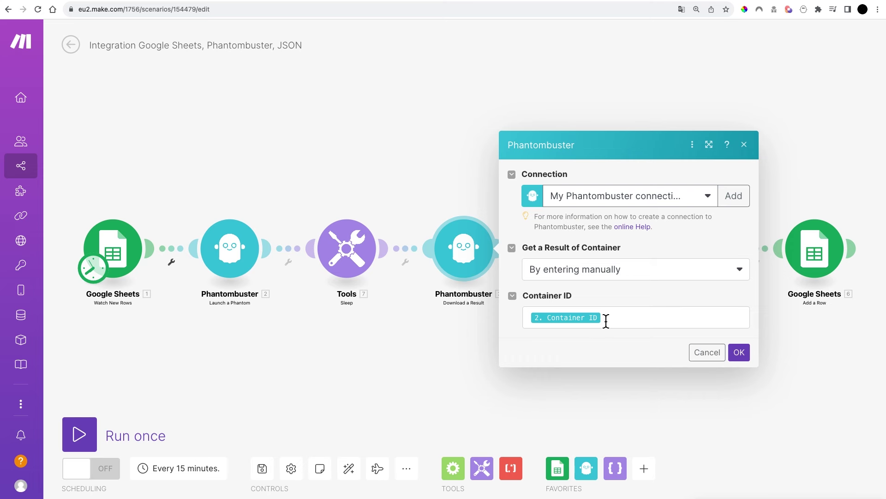
pyautogui.click(641, 283)
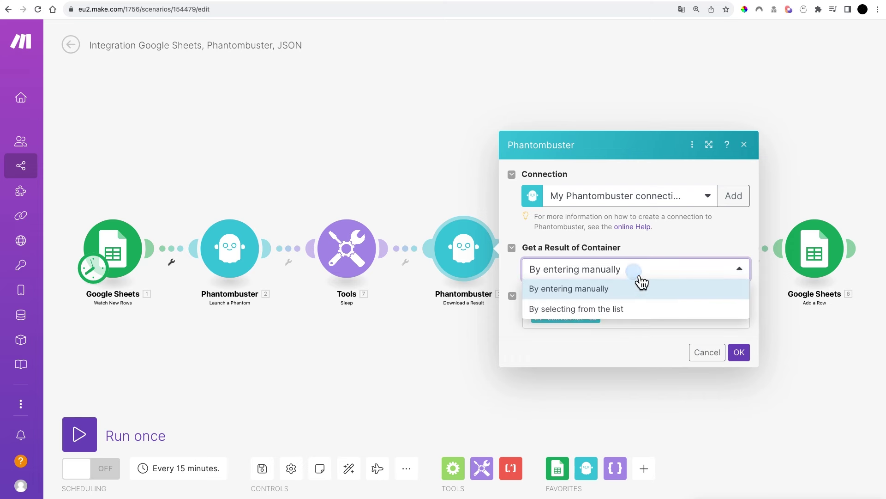
pyautogui.click(617, 311)
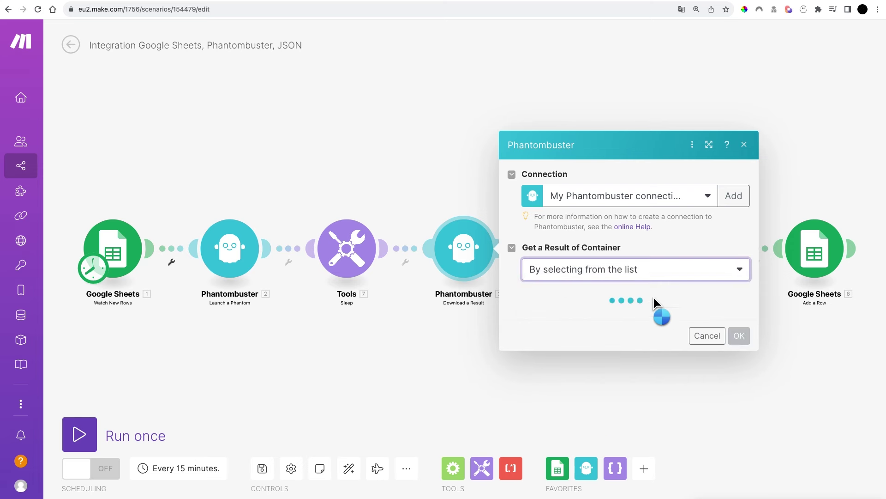
pyautogui.click(683, 277)
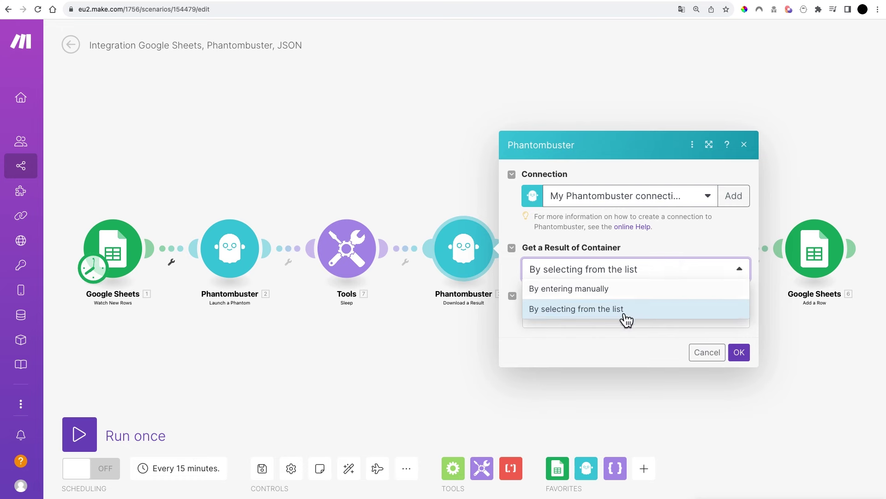
pyautogui.click(626, 290)
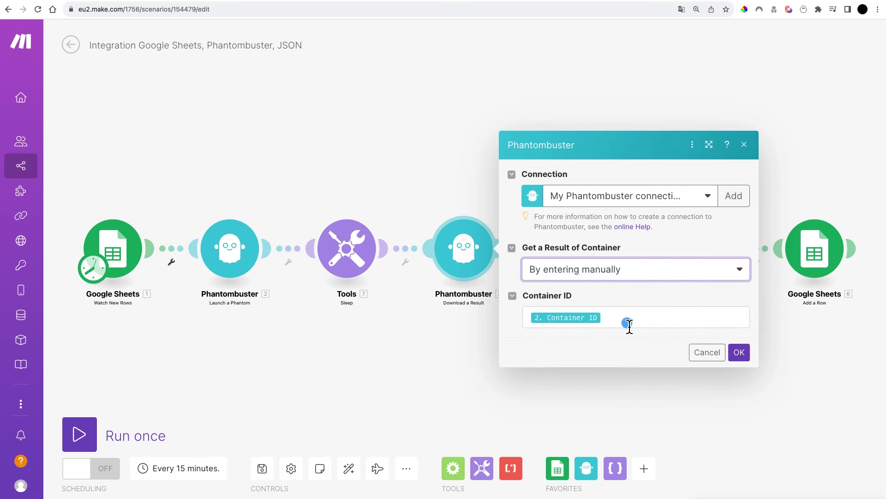
pyautogui.click(629, 325)
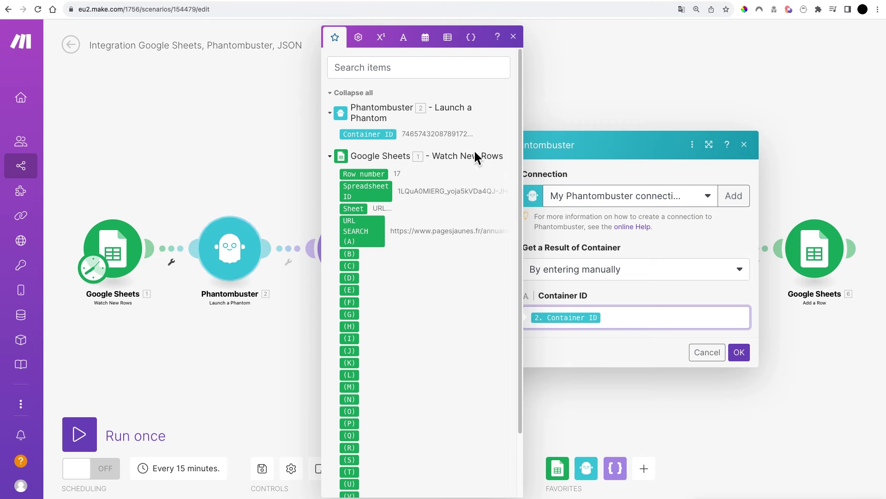
pyautogui.click(739, 355)
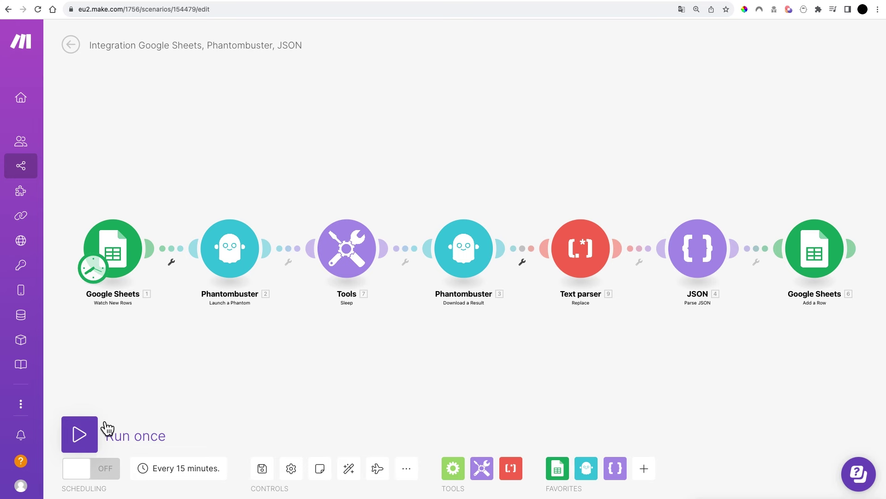
# - Run the scenario once and check in Phantombuster the running status of Pages Jaunes Search Export 7
pyautogui.click(79, 442)
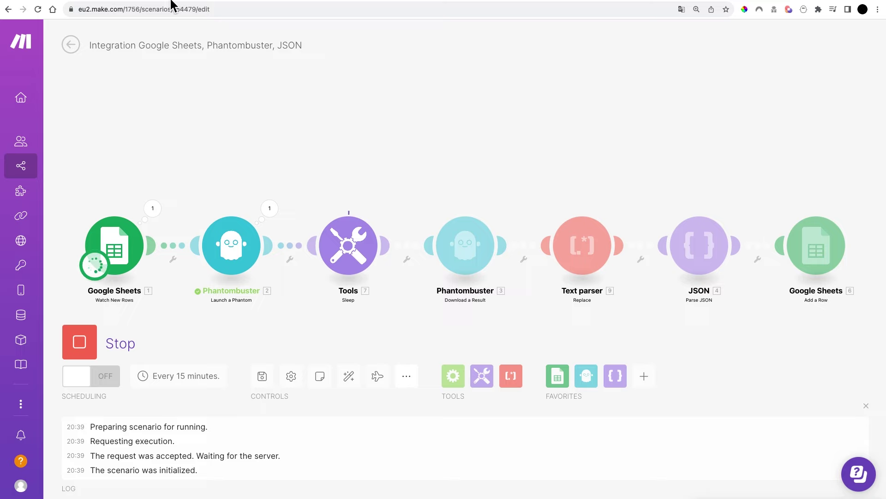
pyautogui.hotkey('ctrl', 'Tab')
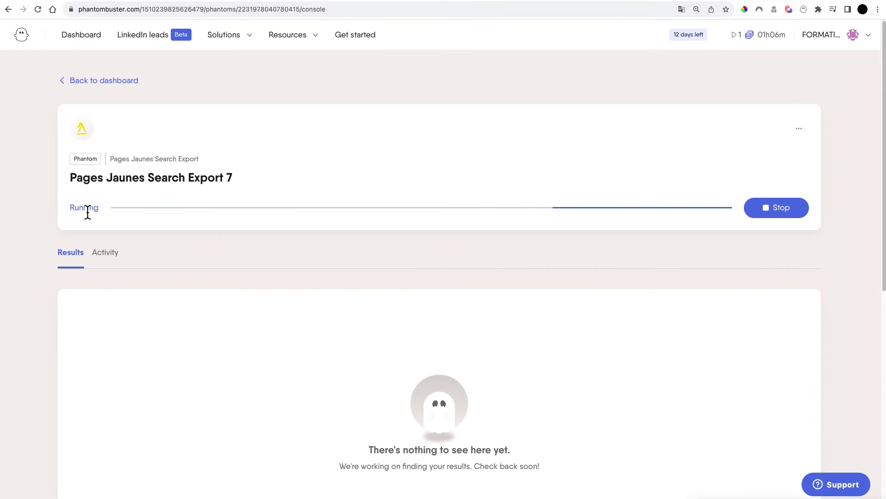
pyautogui.moveTo(71, 210); pyautogui.dragTo(99, 210)
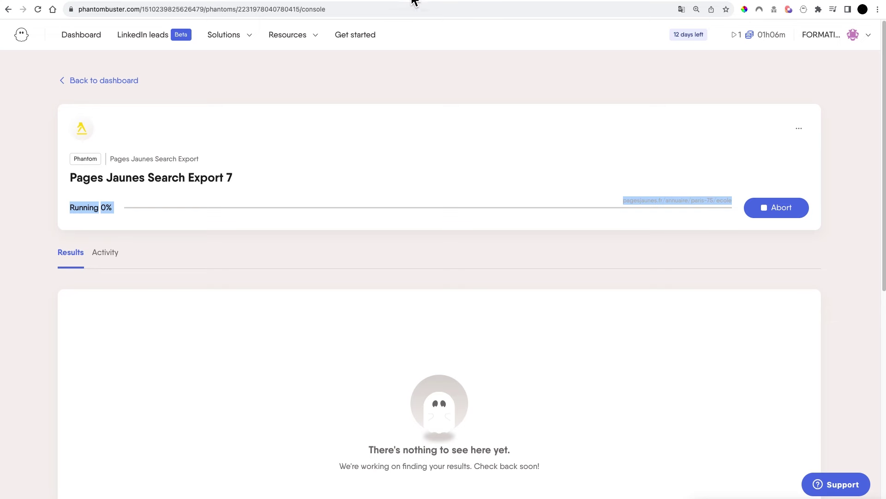
pyautogui.click(175, 216)
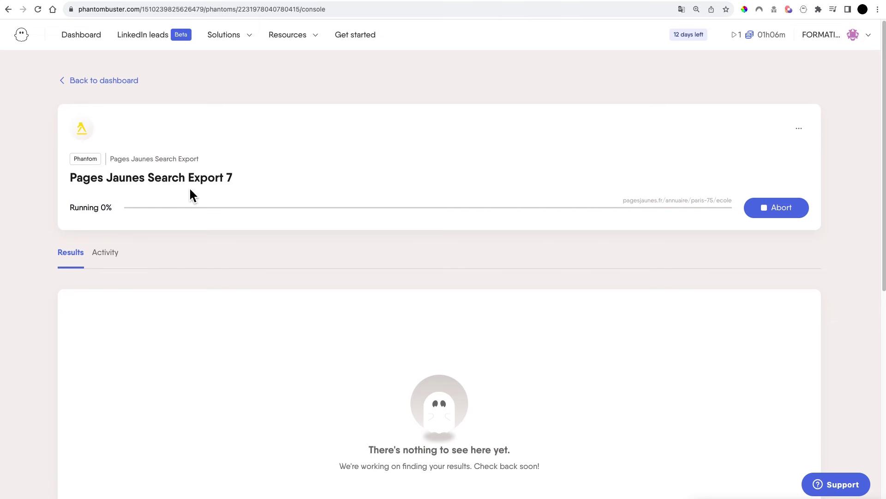
# - Compare the Sleep module's progress in Make with the phantom's run progress in Phantombuster, and return to the scenario
pyautogui.click(409, 1)
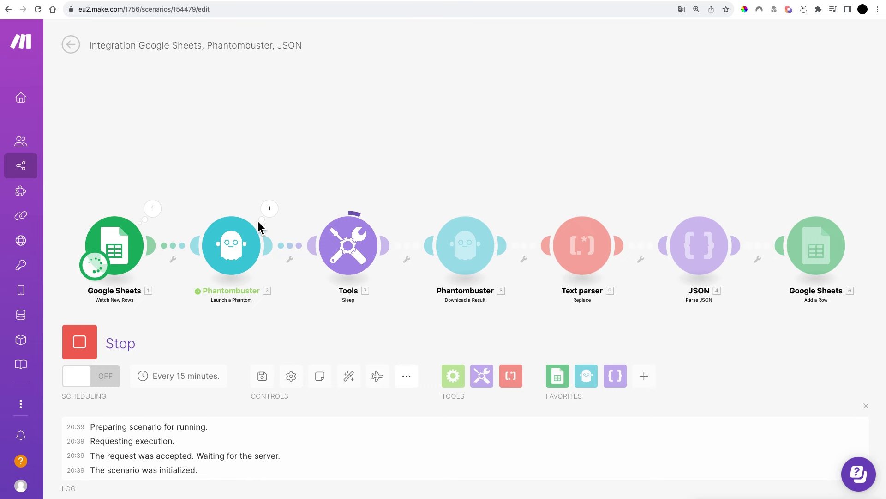
pyautogui.click(180, 1)
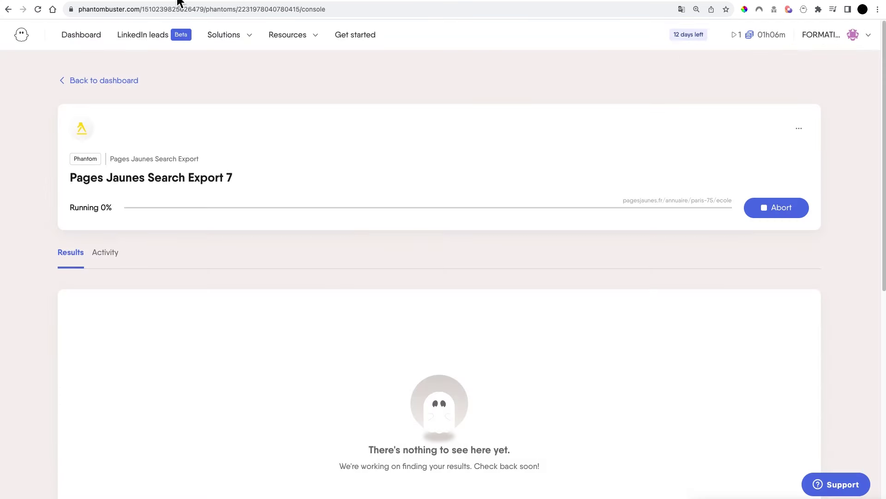
pyautogui.click(67, 225)
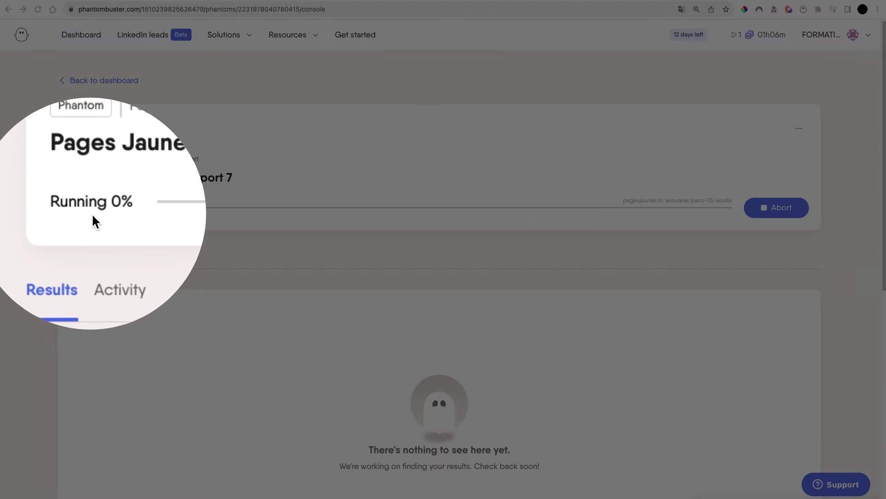
pyautogui.click(92, 214)
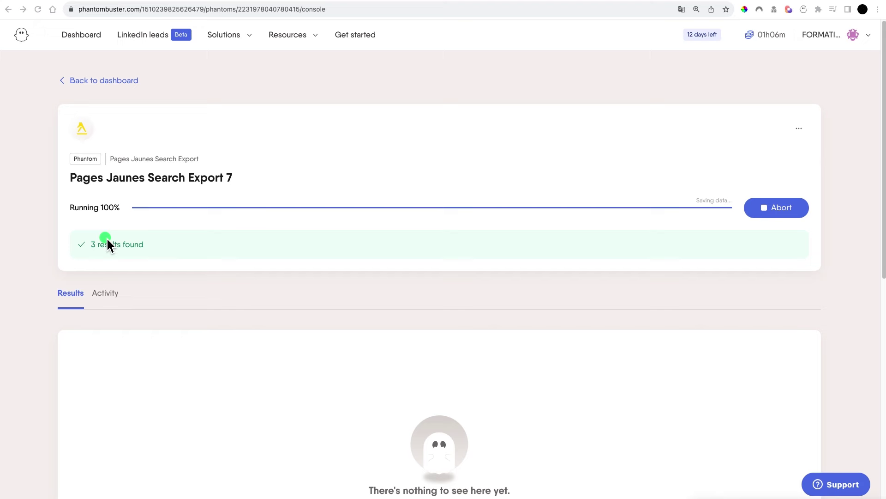
pyautogui.click(401, 2)
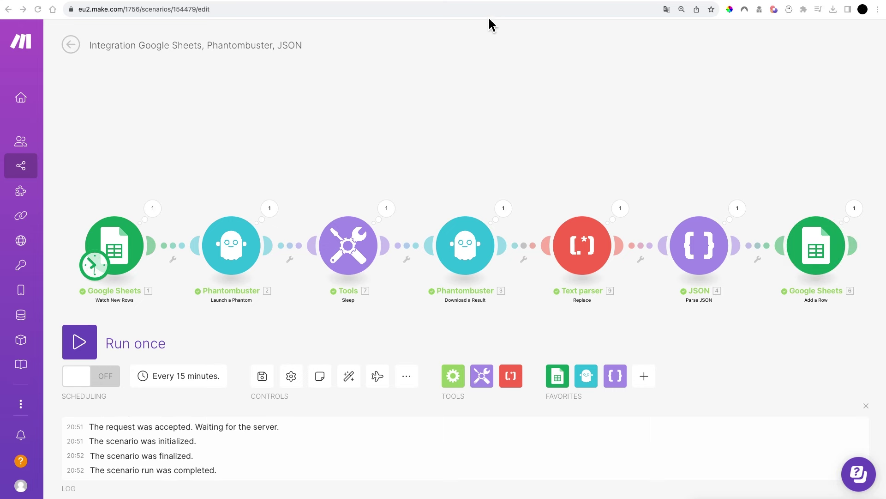
# - Check the BASE ETABLISSEMENT sheet of the PAGES JAUNES spreadsheet and return to Make to review the executed module chain
pyautogui.click(471, 1)
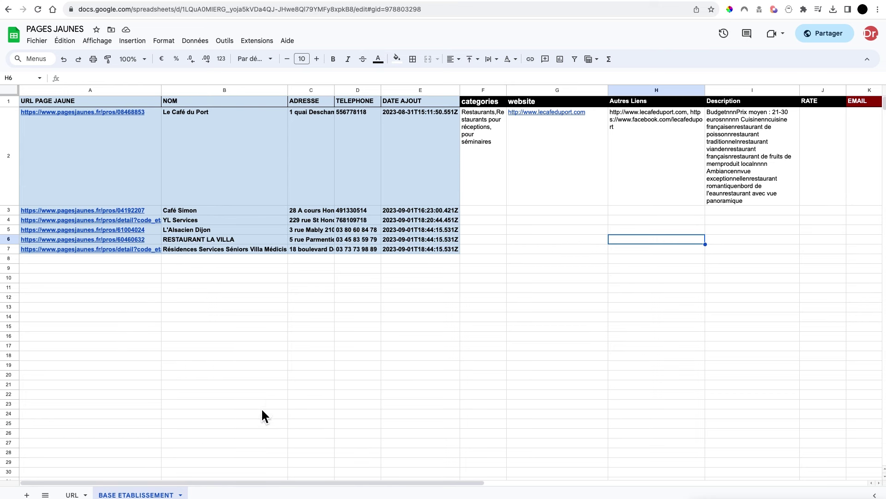
pyautogui.click(418, 1)
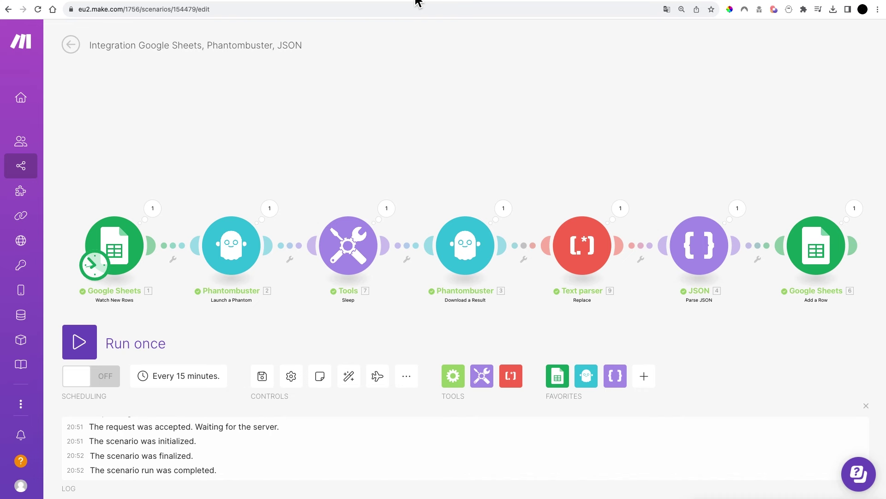
pyautogui.moveTo(94, 198)
pyautogui.mouseDown()
pyautogui.moveTo(238, 173)
pyautogui.moveTo(240, 215)
pyautogui.moveTo(293, 167)
pyautogui.moveTo(429, 189)
pyautogui.moveTo(470, 204)
pyautogui.moveTo(553, 169)
pyautogui.moveTo(713, 167)
pyautogui.moveTo(825, 200)
pyautogui.moveTo(829, 213)
pyautogui.mouseUp()
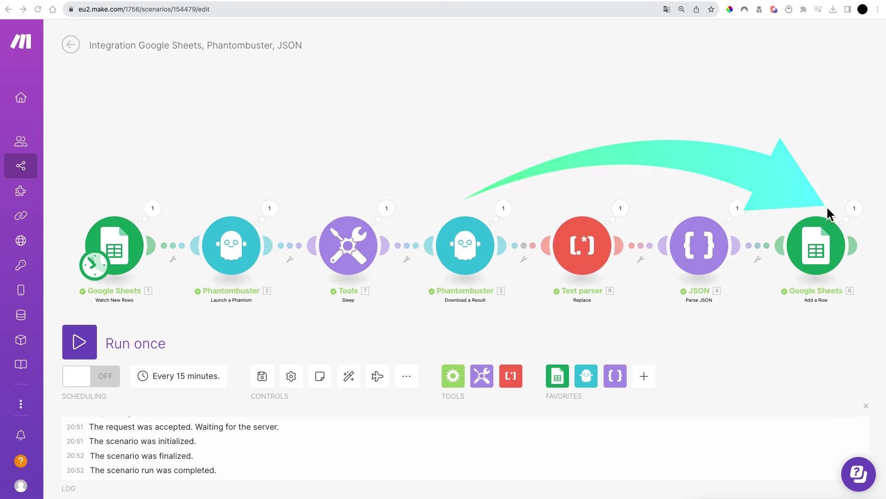
pyautogui.click(826, 207)
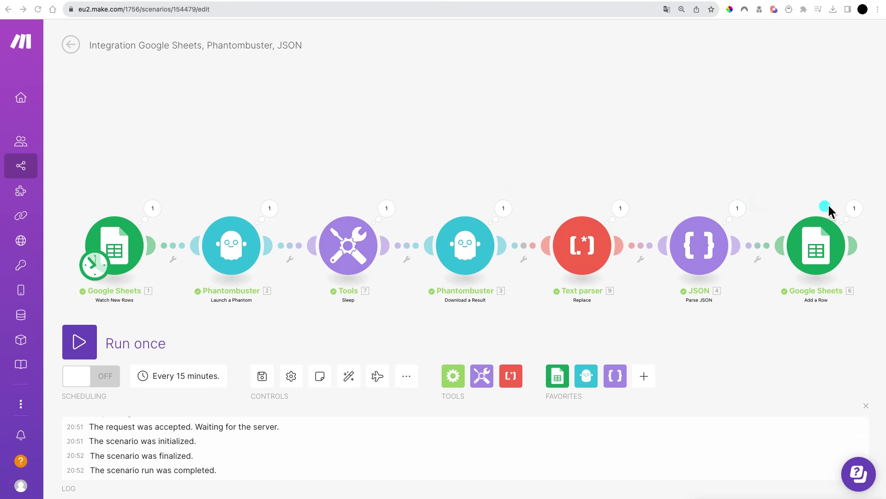
pyautogui.moveTo(171, 184)
pyautogui.mouseDown()
pyautogui.moveTo(296, 154)
pyautogui.moveTo(767, 205)
pyautogui.mouseUp()
# - Switch to Phantombuster and look through the results and available actions of Pages Jaunes Search Export 7
pyautogui.hotkey('ctrl', 'Tab')
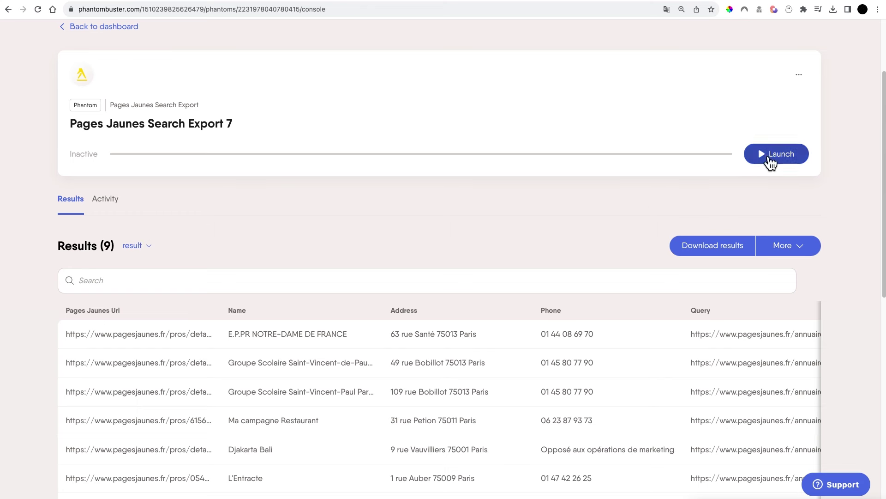
pyautogui.click(800, 76)
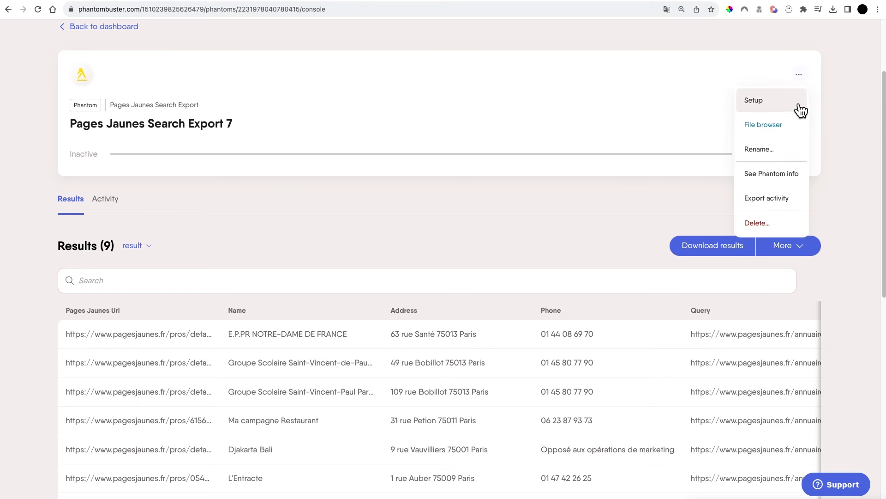
pyautogui.click(270, 205)
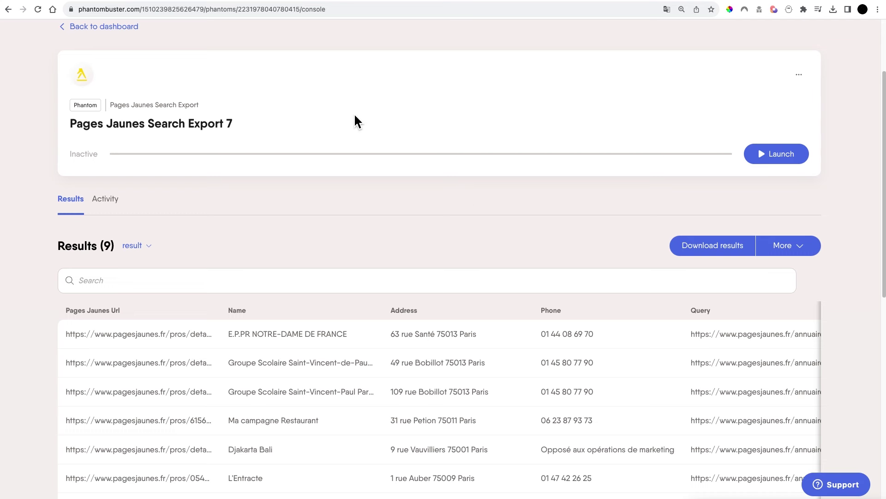
# - Open the Watch New Rows module's settings in Make and examine the search URLs on the spreadsheet's URL sheet
pyautogui.click(413, 2)
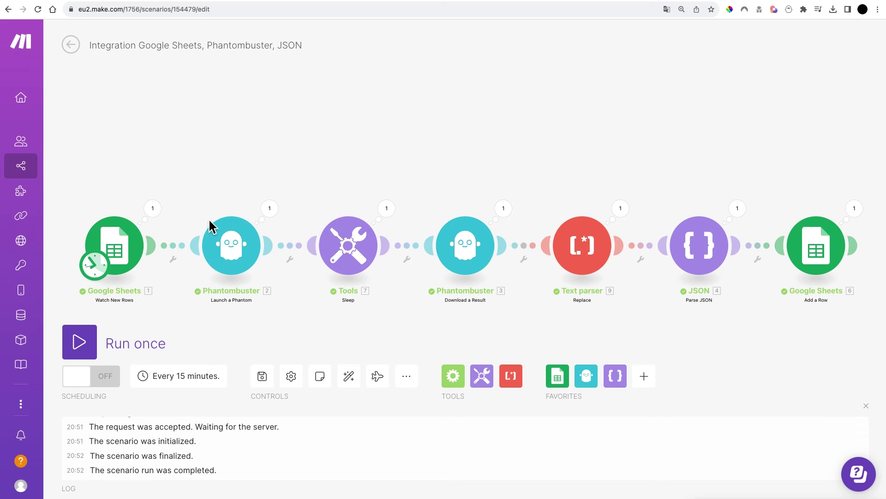
pyautogui.click(134, 250)
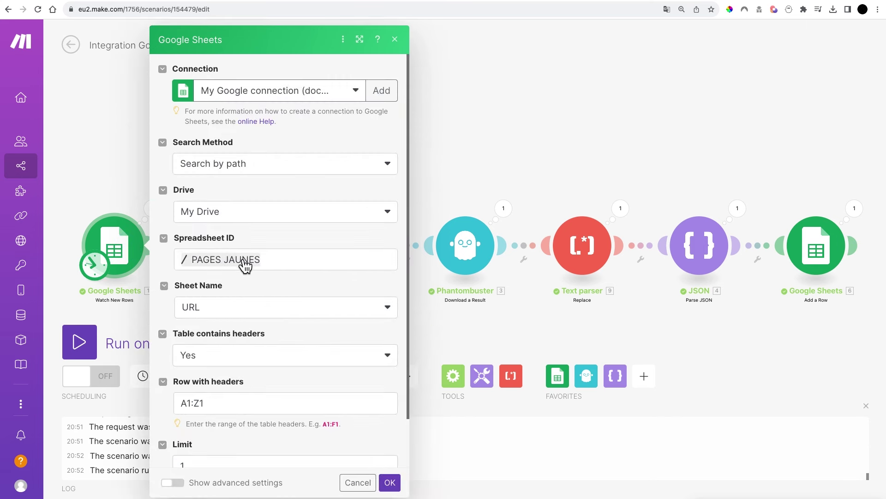
pyautogui.click(465, 2)
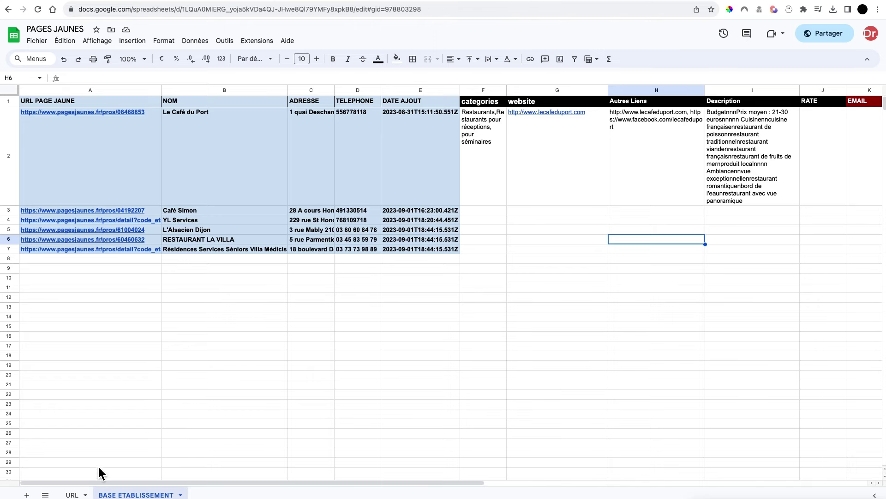
pyautogui.click(75, 493)
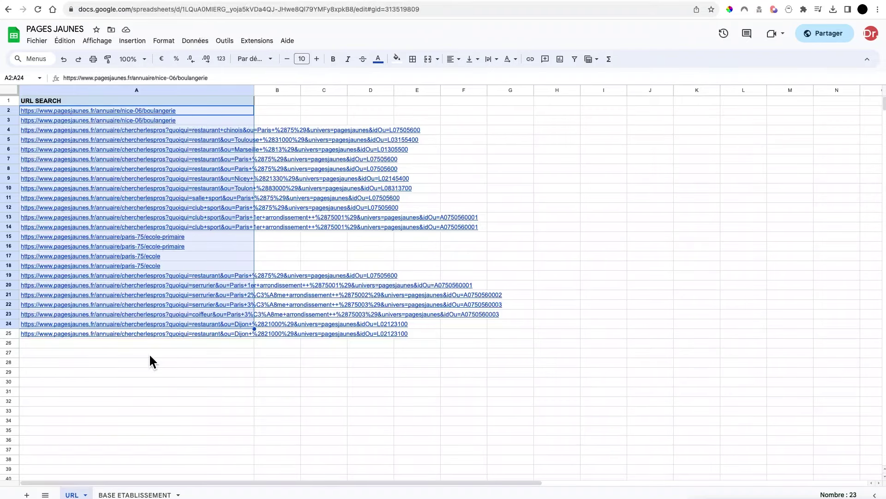
# - Open the setup of Pages Jaunes Search Export 7 in Phantombuster and examine its accepted search formats and search URL
pyautogui.click(174, 1)
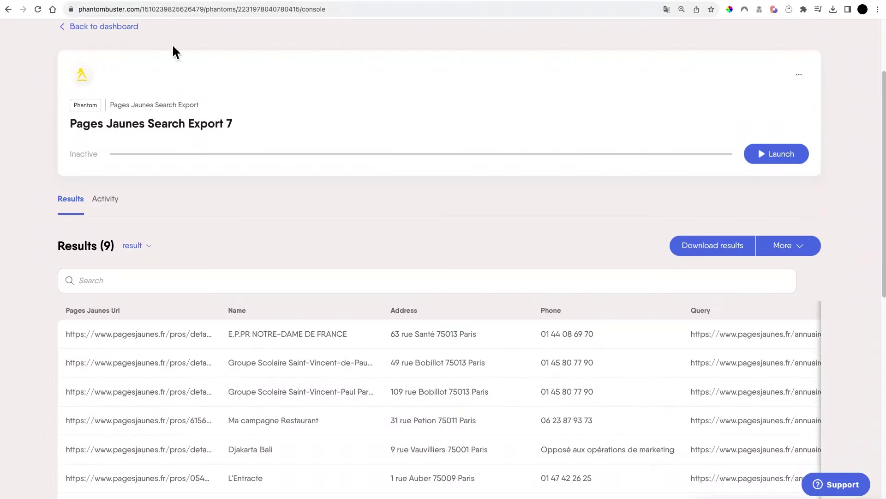
pyautogui.scroll(3, 409, 141)
pyautogui.click(814, 87)
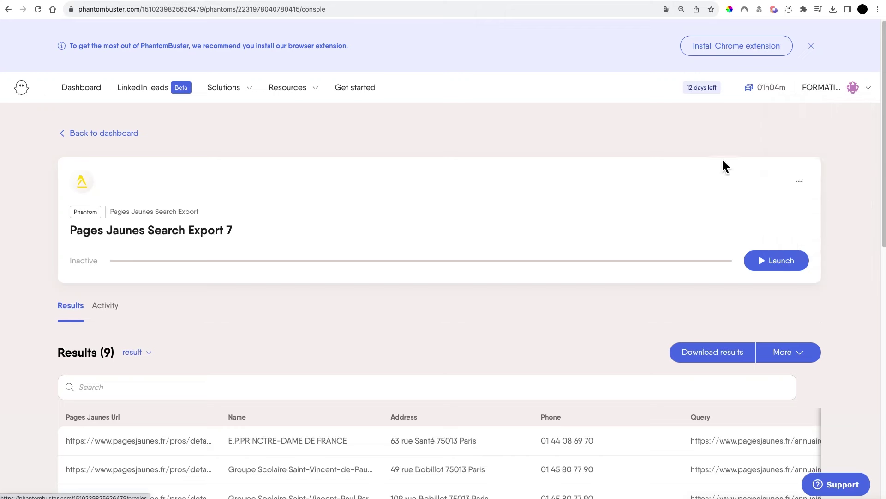
pyautogui.click(799, 182)
pyautogui.click(772, 202)
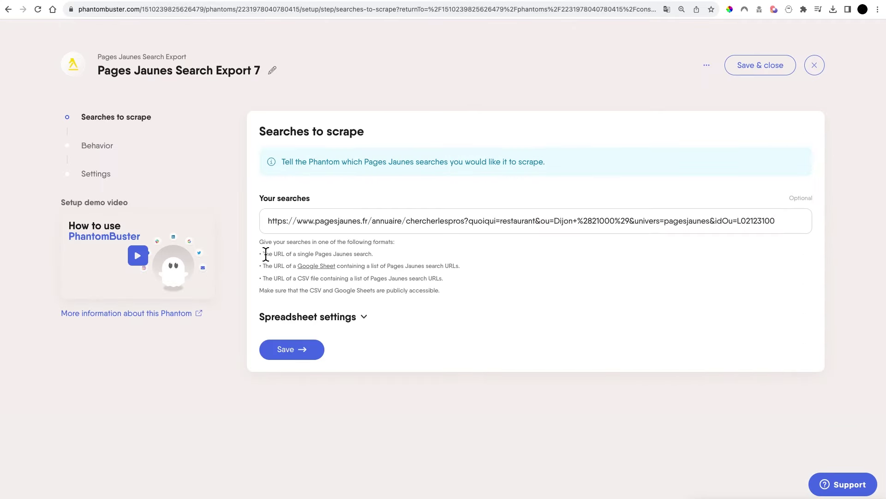
pyautogui.moveTo(263, 254); pyautogui.dragTo(298, 255)
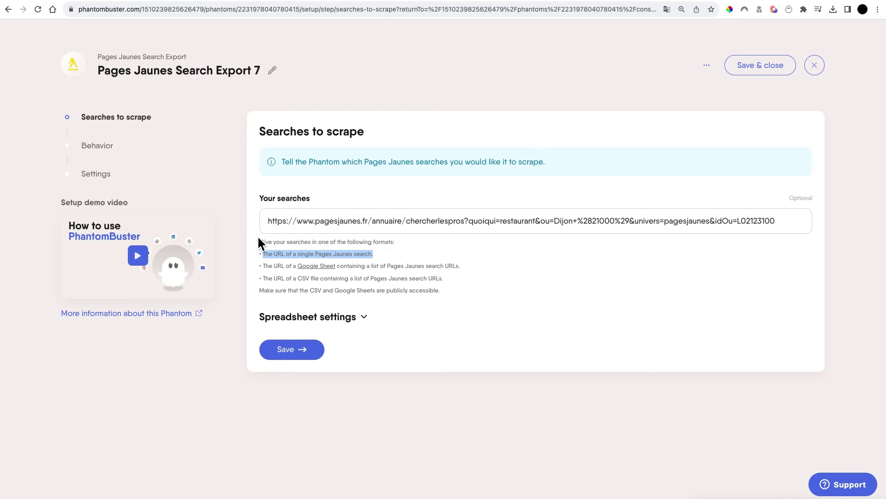
pyautogui.moveTo(266, 222); pyautogui.dragTo(780, 224)
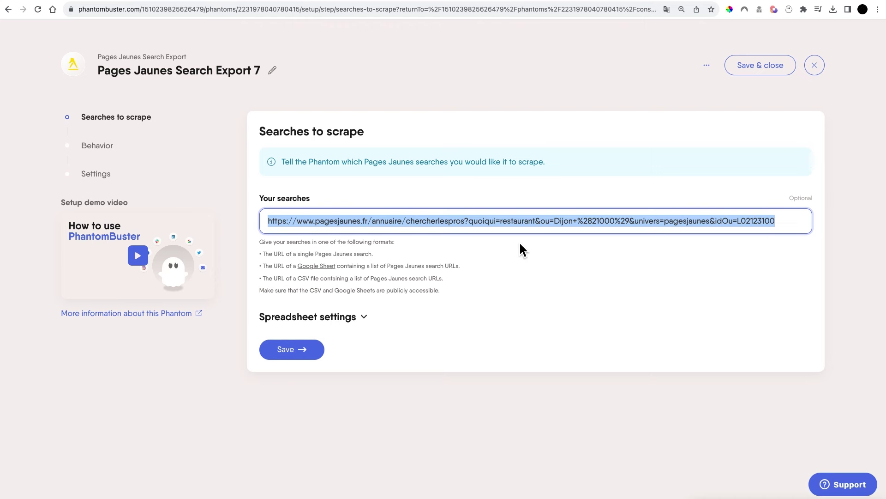
# - Close the Google Sheets module settings in Make and inspect the categories cell in row 3 of the BASE ETABLISSEMENT sheet
pyautogui.click(407, 5)
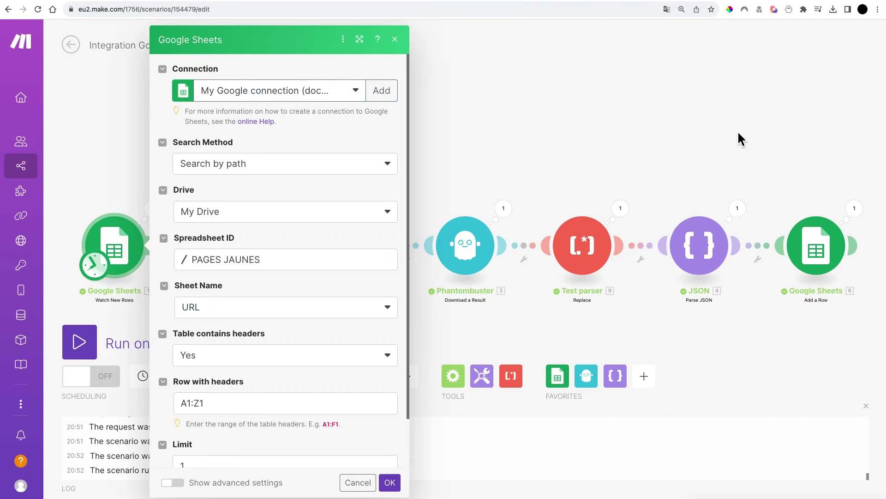
pyautogui.press('Escape')
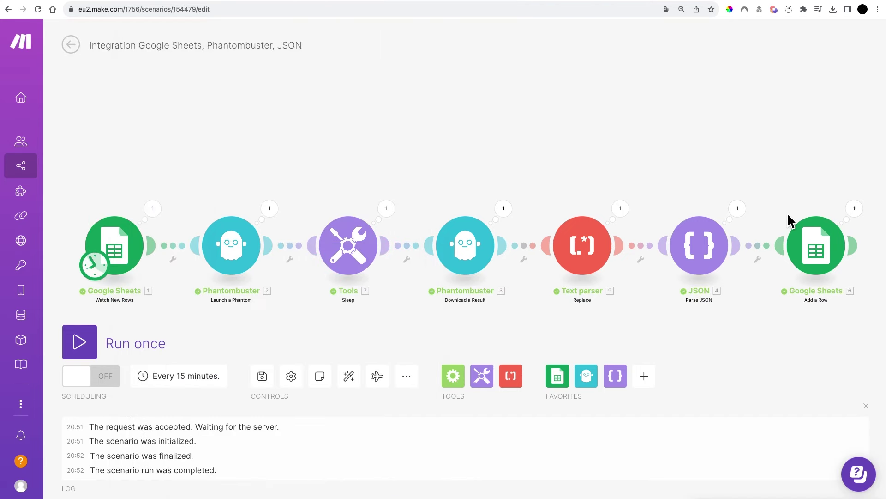
pyautogui.click(473, 3)
pyautogui.click(146, 494)
pyautogui.click(489, 212)
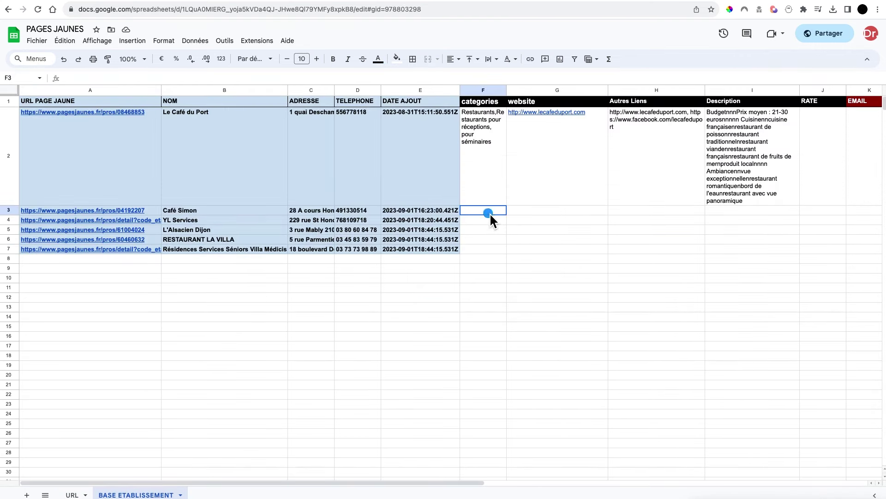
# - Inspect the empty categories, website, links and description cells of the establishments below row 2 on the BASE ETABLISSEMENT sheet
pyautogui.moveTo(489, 206); pyautogui.dragTo(757, 264)
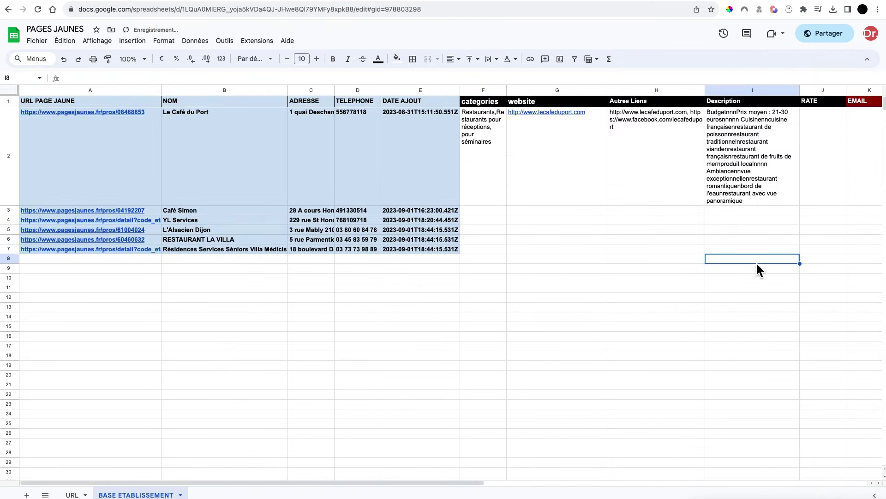
pyautogui.moveTo(749, 212); pyautogui.dragTo(497, 253)
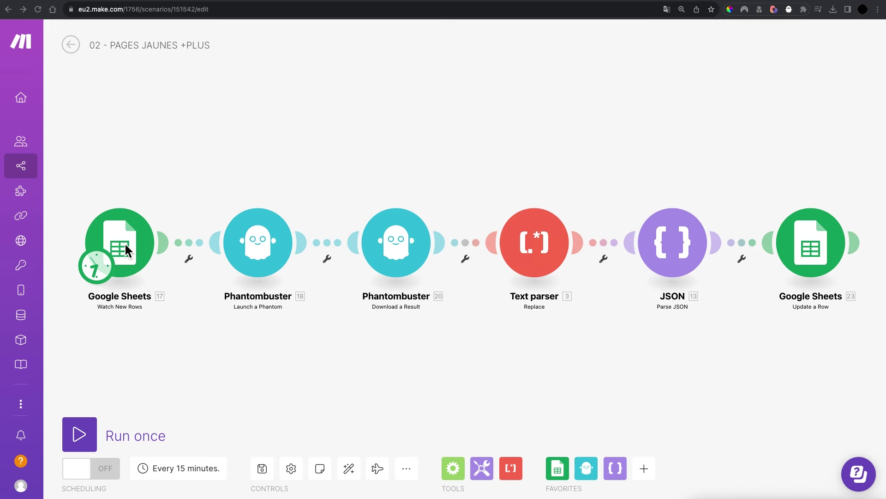
# - Switch to Make's 02 - PAGES JAUNES +PLUS scenario and review the Watch New Rows module's source sheet, header range and result limit
pyautogui.click(123, 234)
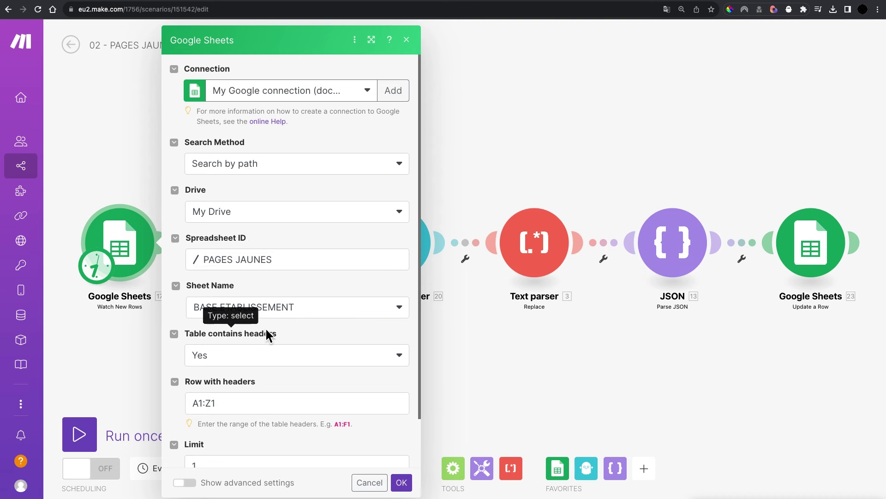
pyautogui.scroll(-1, 272, 330)
pyautogui.click(220, 410)
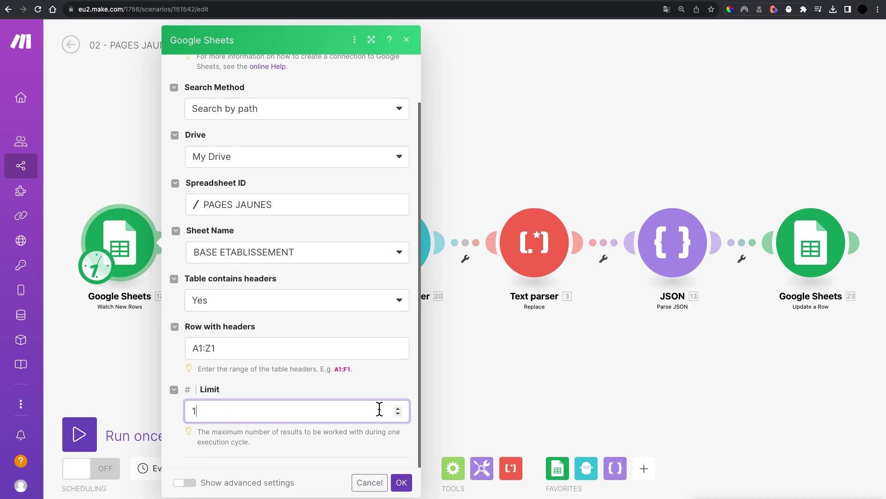
pyautogui.click(399, 407)
pyautogui.click(398, 407)
pyautogui.click(398, 407)
pyautogui.click(398, 414)
pyautogui.click(398, 415)
pyautogui.click(398, 414)
pyautogui.click(401, 482)
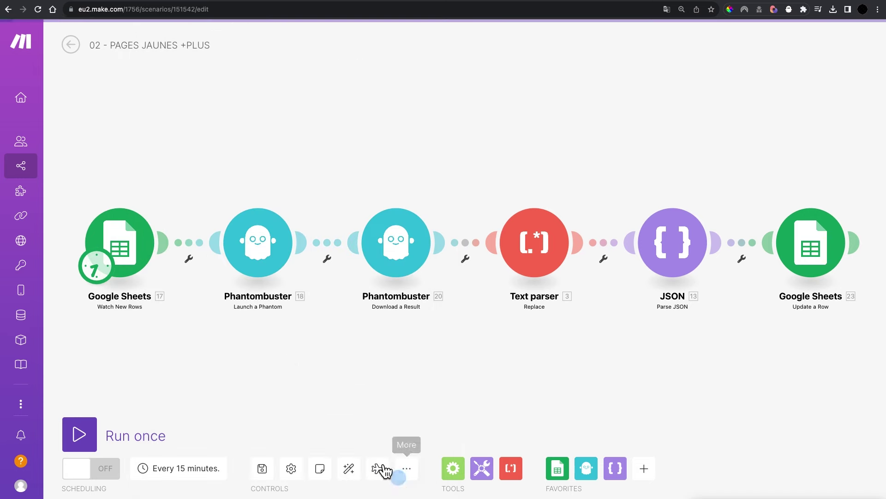
# - Review the Launch a Phantom module's phantom, mapped Pages Jaunes URL and number of lines per launch
pyautogui.click(259, 254)
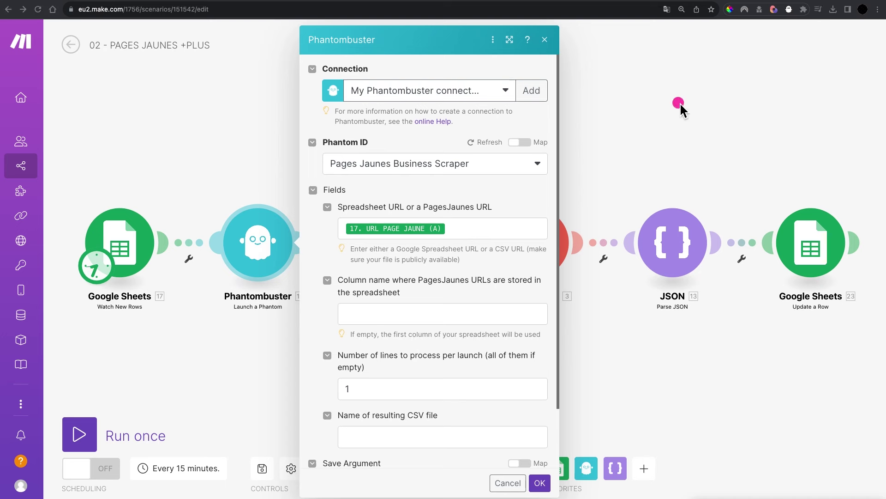
pyautogui.moveTo(679, 105); pyautogui.dragTo(440, 122)
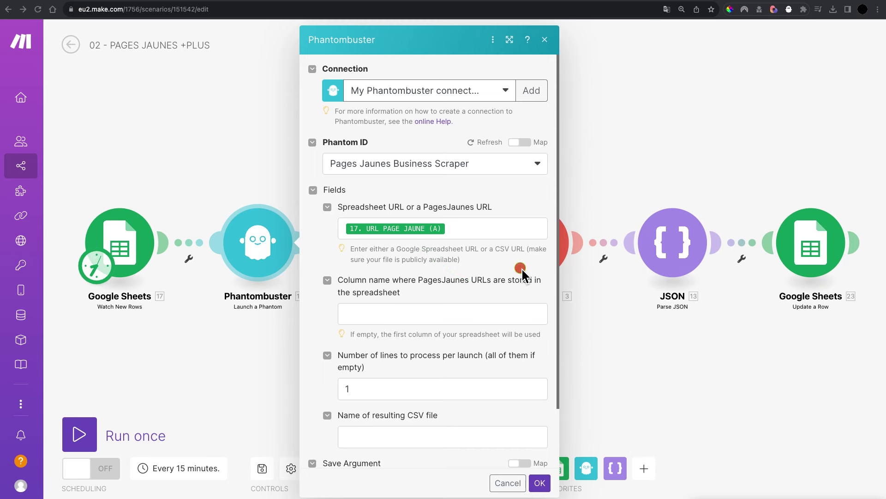
pyautogui.scroll(-2, 493, 277)
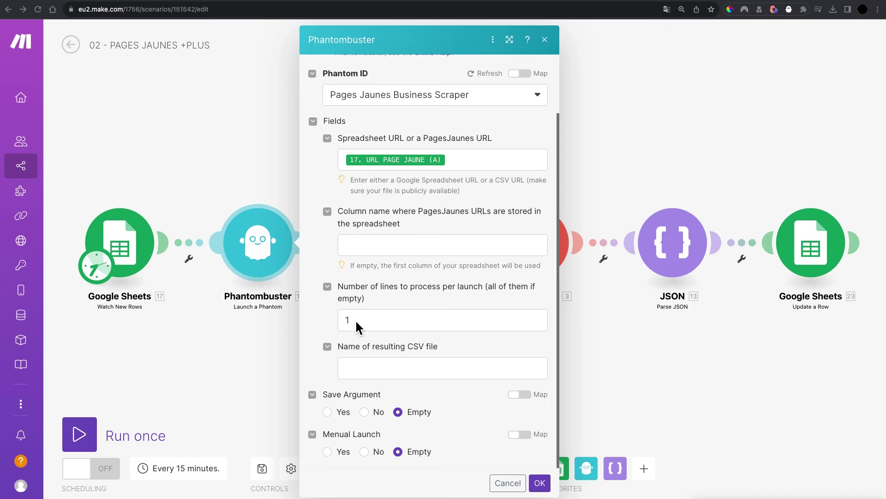
pyautogui.click(537, 482)
# - Set the Download a Result module to take its container by entering manually, mapped to the Launch a Phantom module's Container ID
pyautogui.click(383, 229)
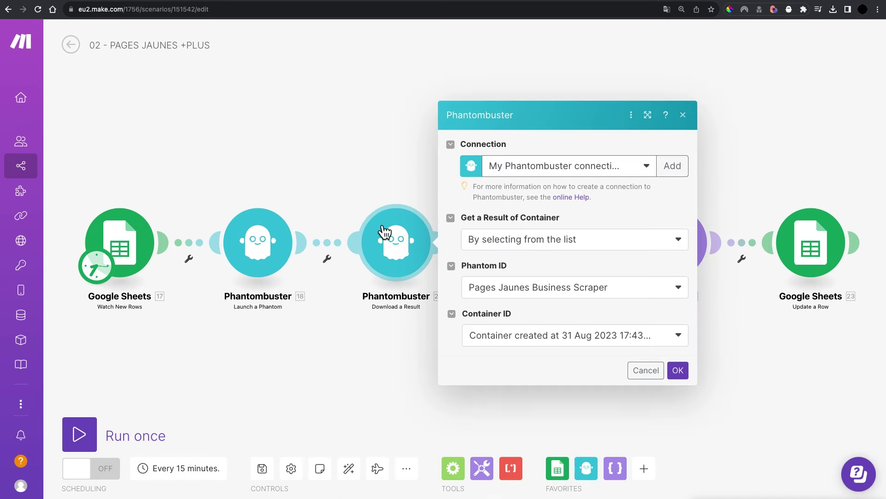
pyautogui.click(632, 240)
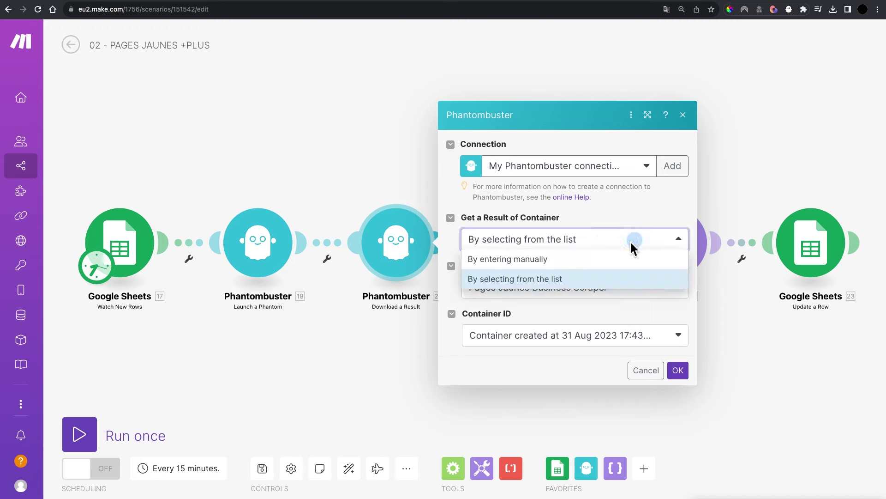
pyautogui.click(616, 256)
pyautogui.click(645, 311)
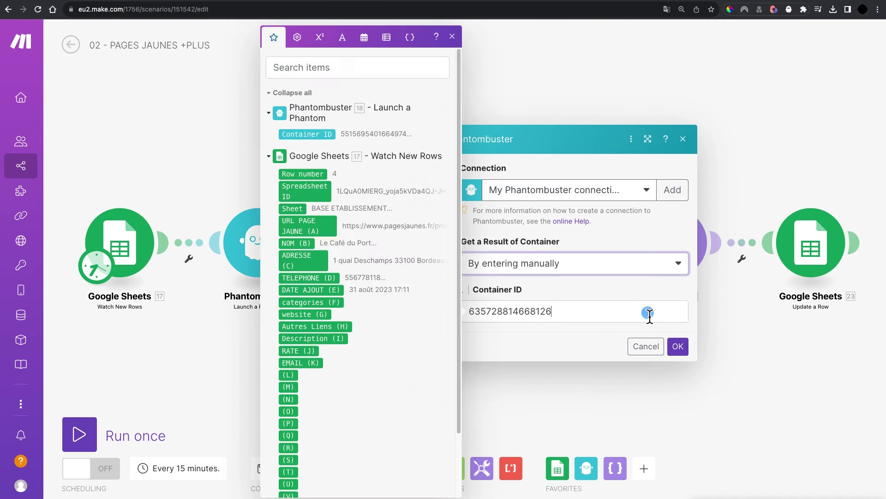
pyautogui.doubleClick(648, 312)
pyautogui.press('BackSpace')
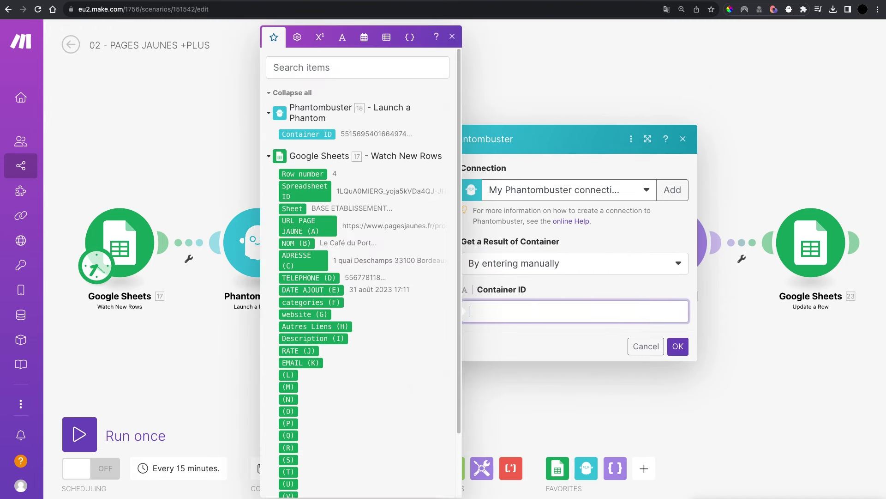
pyautogui.click(314, 135)
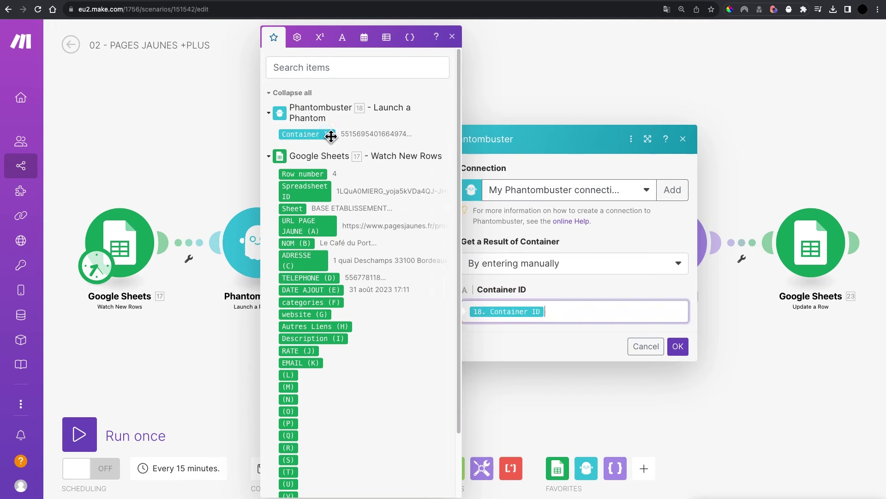
pyautogui.click(569, 215)
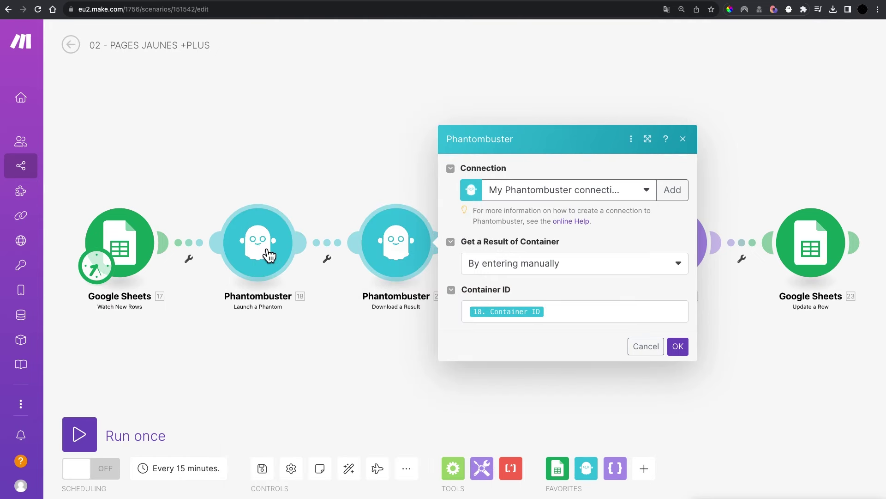
pyautogui.click(678, 347)
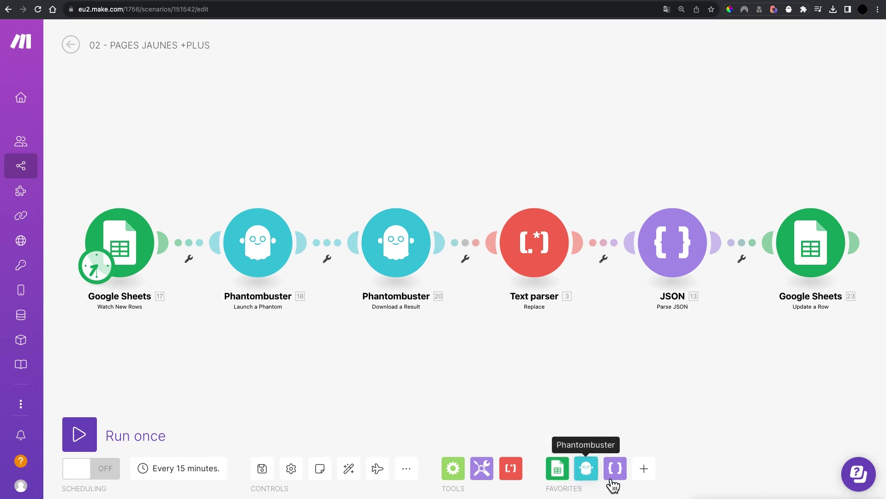
# - Insert a Sleep module between the Launch a Phantom and Download a Result modules and auto-align the scenario
pyautogui.click(482, 474)
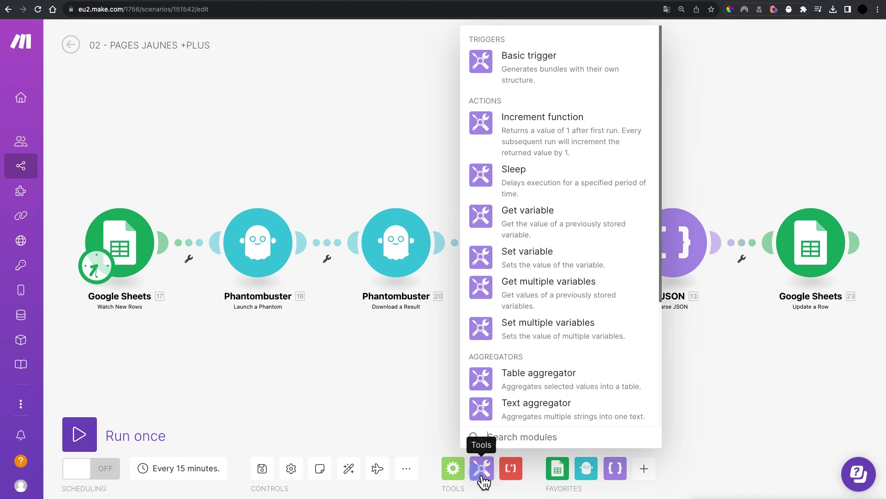
pyautogui.click(535, 180)
pyautogui.click(313, 145)
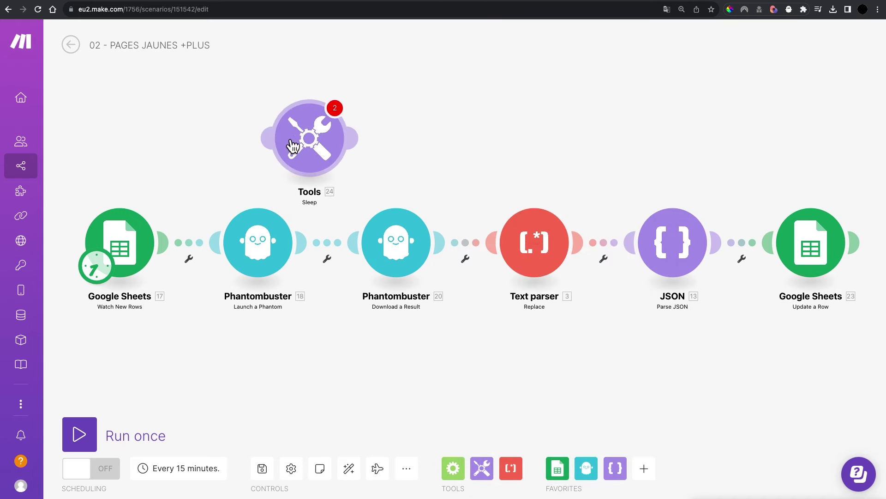
pyautogui.click(332, 245)
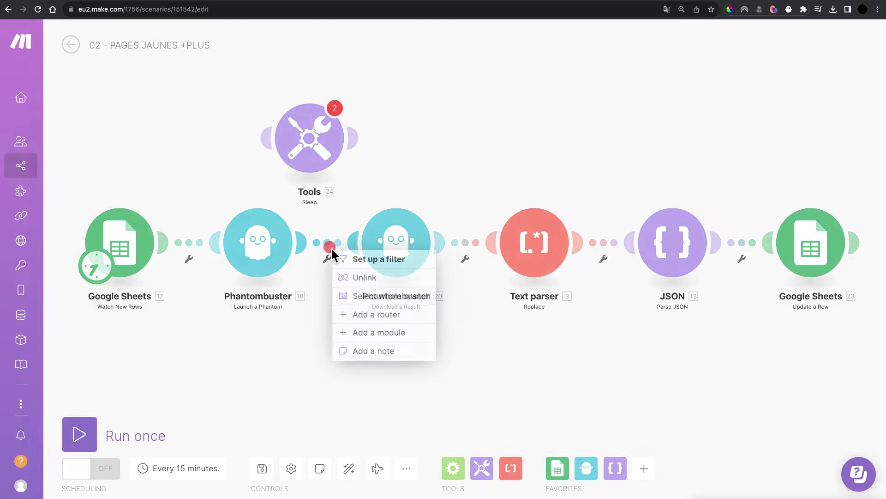
pyautogui.click(364, 277)
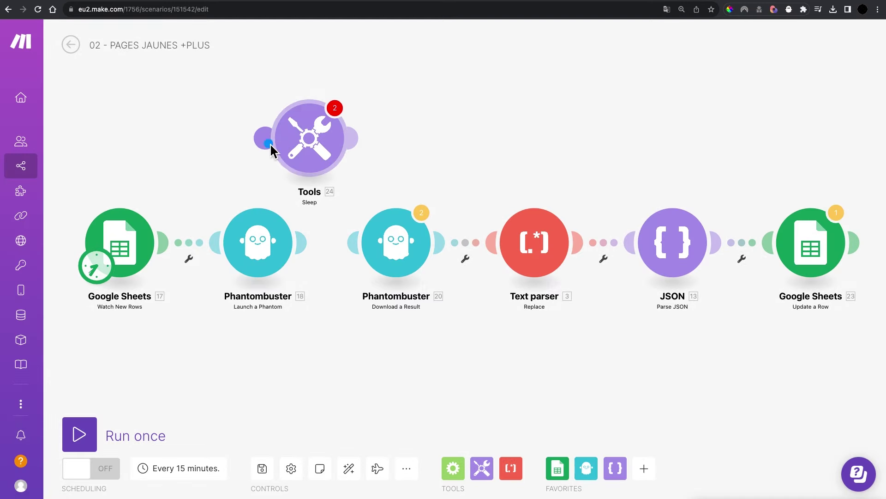
pyautogui.moveTo(354, 138); pyautogui.dragTo(386, 221)
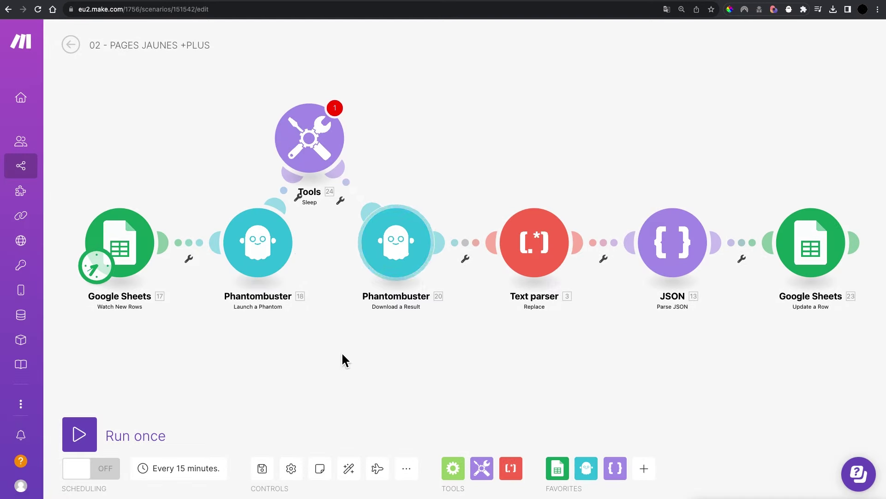
pyautogui.click(348, 468)
# - Set the Sleep module's delay to 20 seconds
pyautogui.click(364, 277)
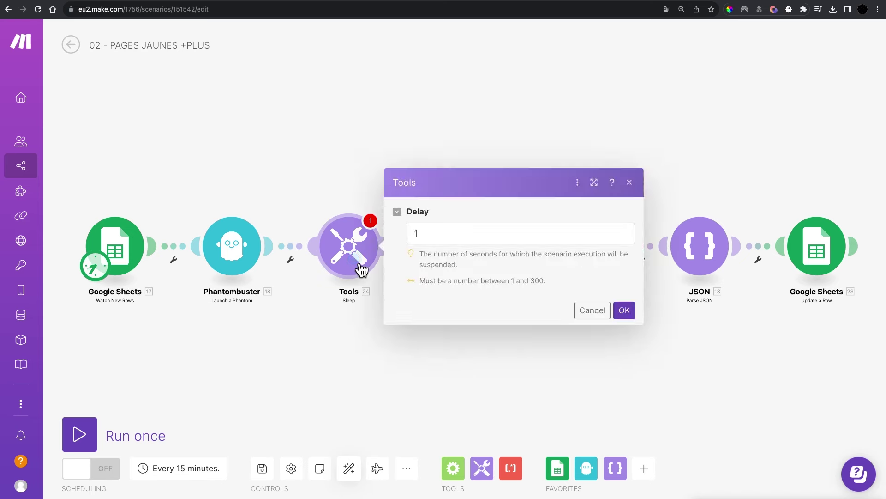
pyautogui.click(464, 238)
pyautogui.press('BackSpace')
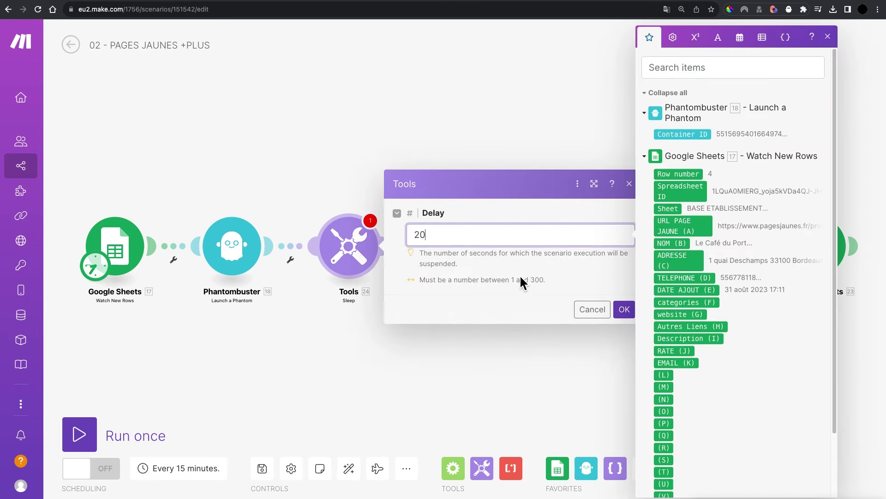
pyautogui.click(626, 308)
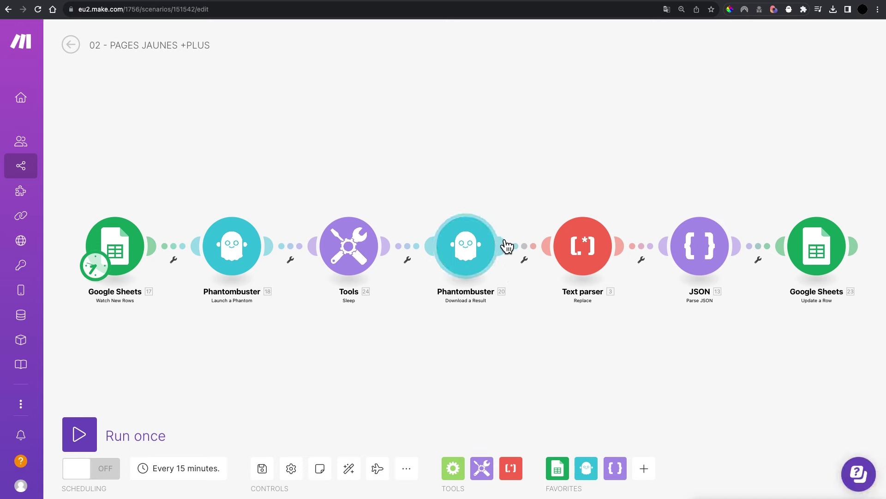
# - Check the Text parser Replace module's pattern settings and the Parse JSON module, leaving both as they are
pyautogui.click(582, 245)
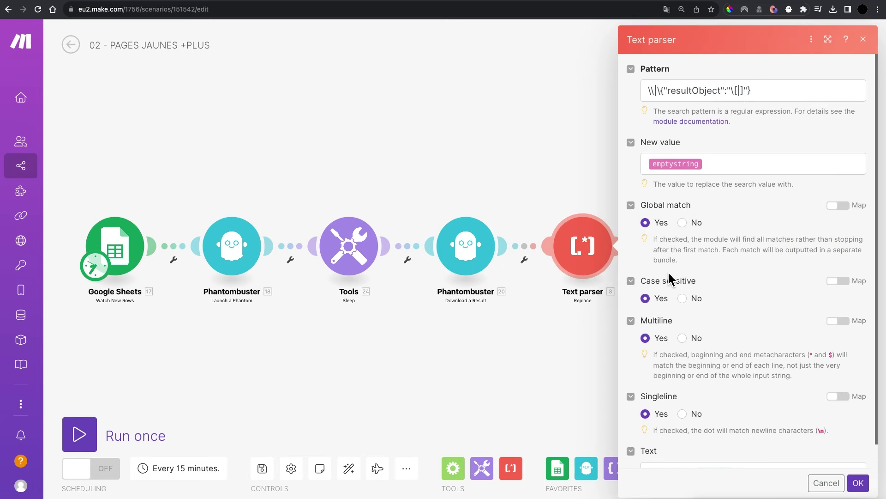
pyautogui.click(576, 132)
pyautogui.click(686, 241)
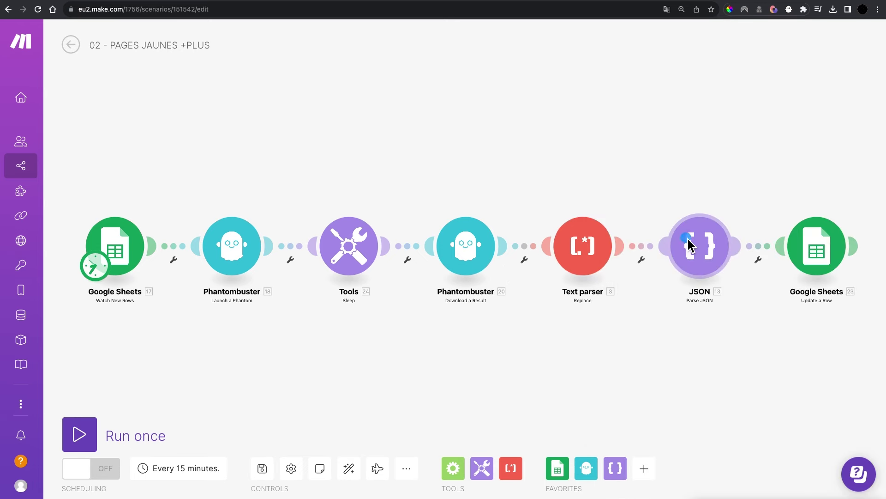
pyautogui.click(768, 135)
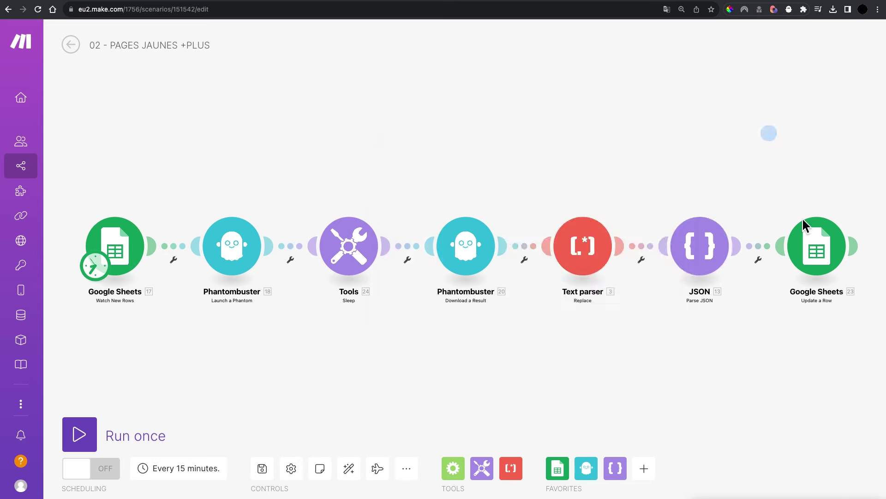
# - Review the Update a Row module's target sheet, row number and column mappings, including the JSON items available for DATE AJOUT
pyautogui.click(817, 247)
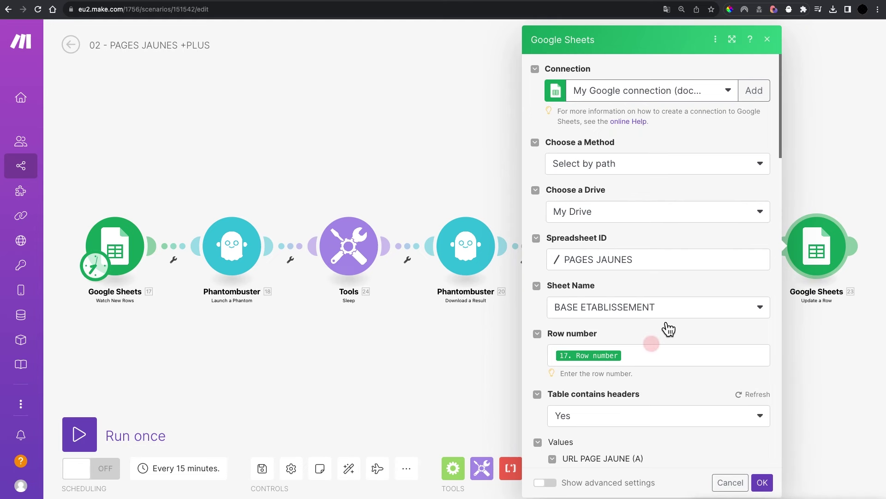
pyautogui.scroll(-7, 667, 330)
pyautogui.scroll(-5, 661, 319)
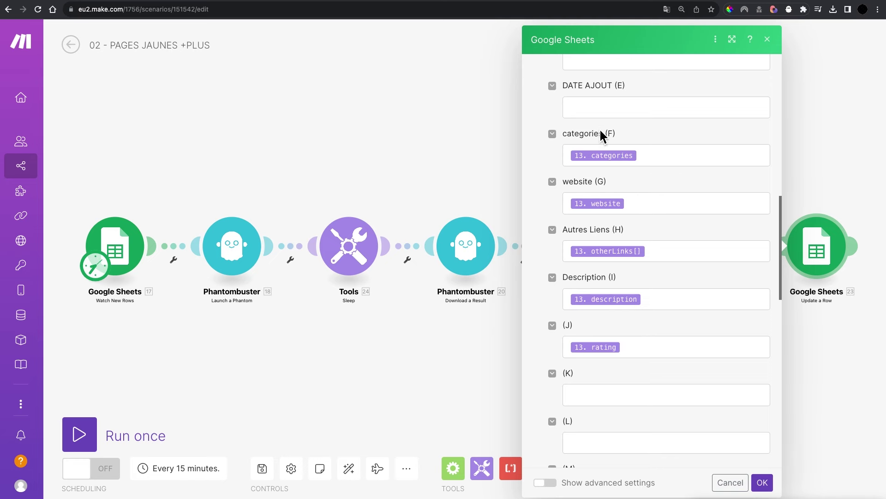
pyautogui.click(600, 110)
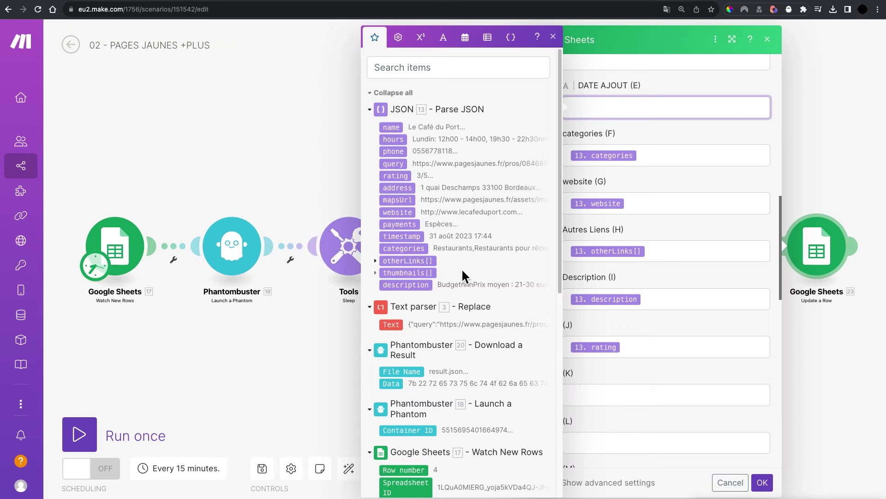
pyautogui.click(762, 480)
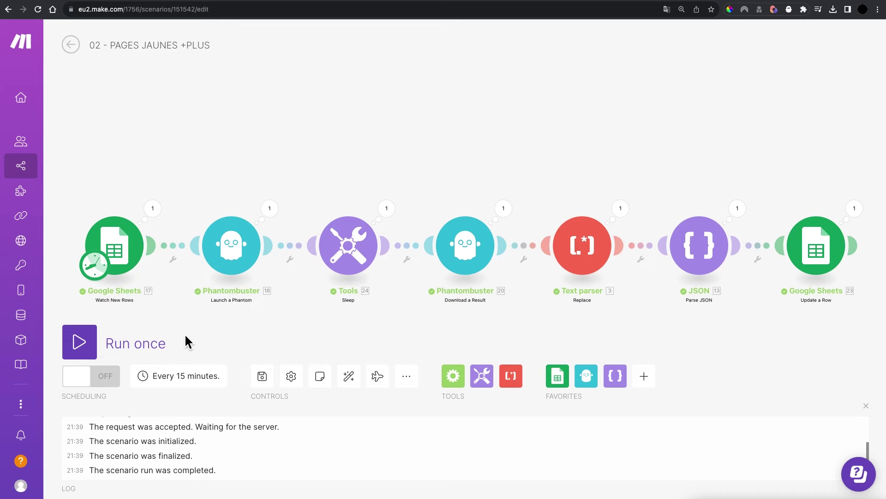
# - Switch to the PAGES JAUNES spreadsheet and examine the scraped details and the remaining unfilled rows 6 and 7
pyautogui.hotkey('ctrl', 'Tab')
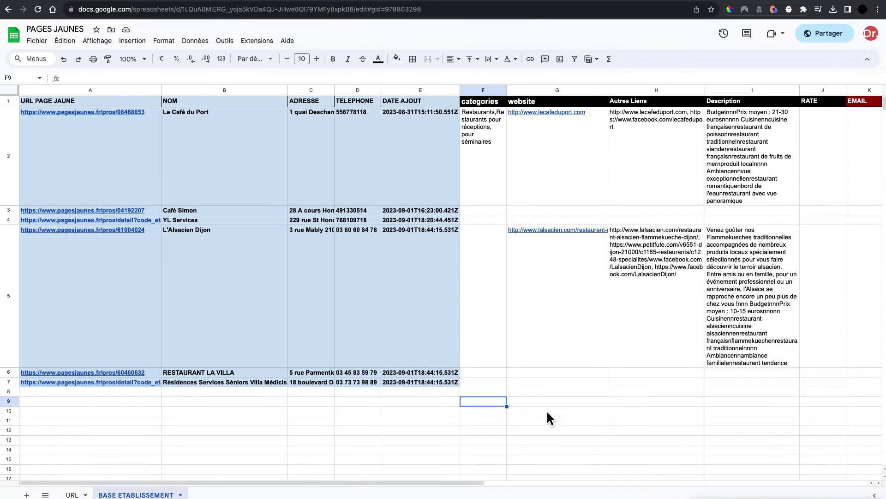
pyautogui.click(560, 383)
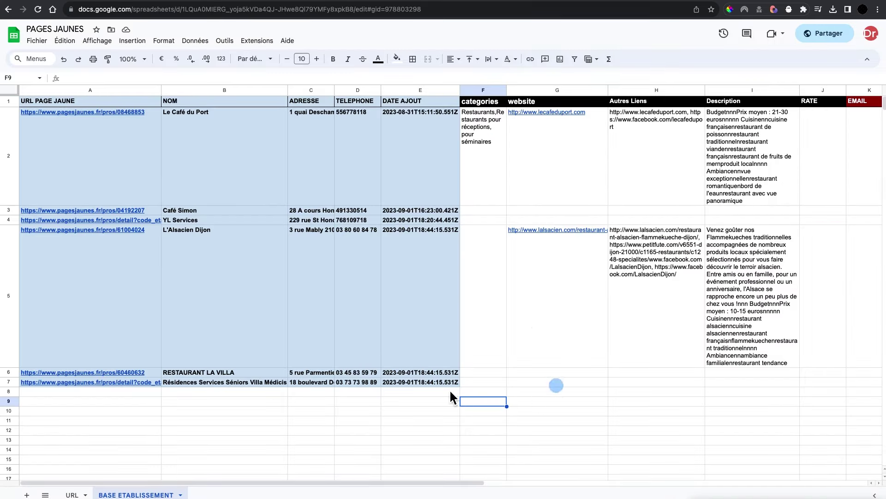
pyautogui.click(9, 381)
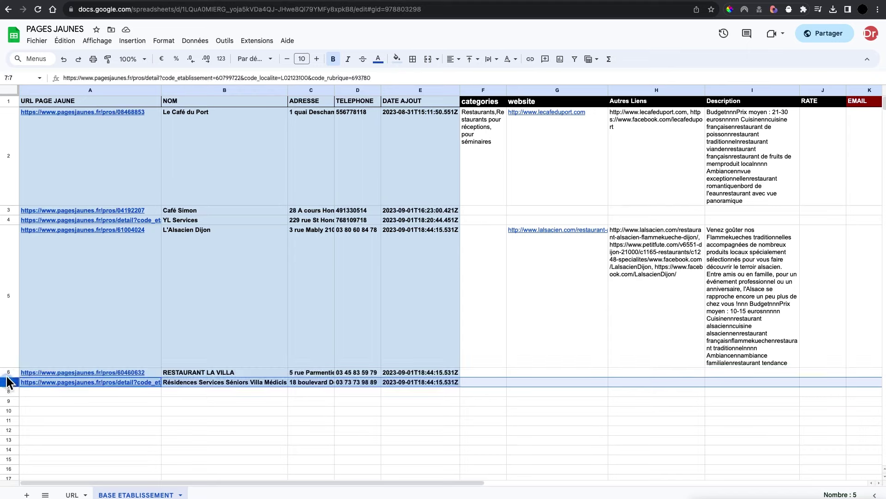
pyautogui.click(8, 372)
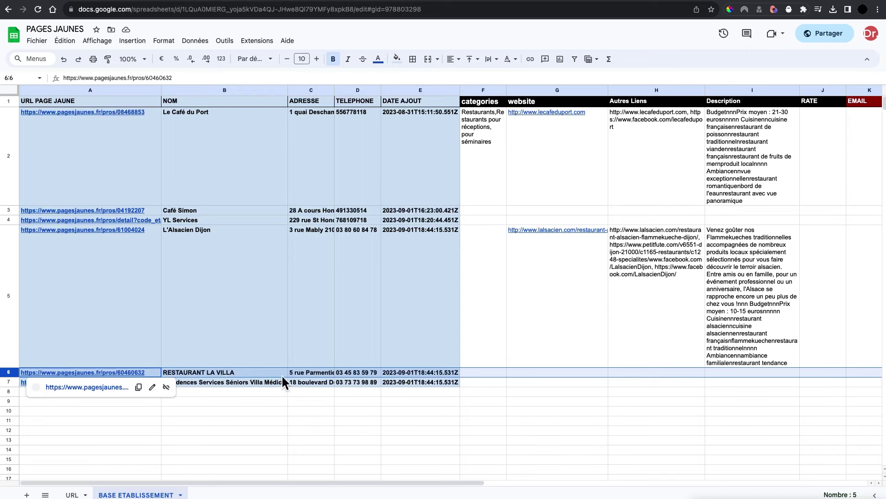
# - Return to Make and run the 02 - PAGES JAUNES +PLUS scenario once more
pyautogui.click(480, 2)
pyautogui.click(80, 342)
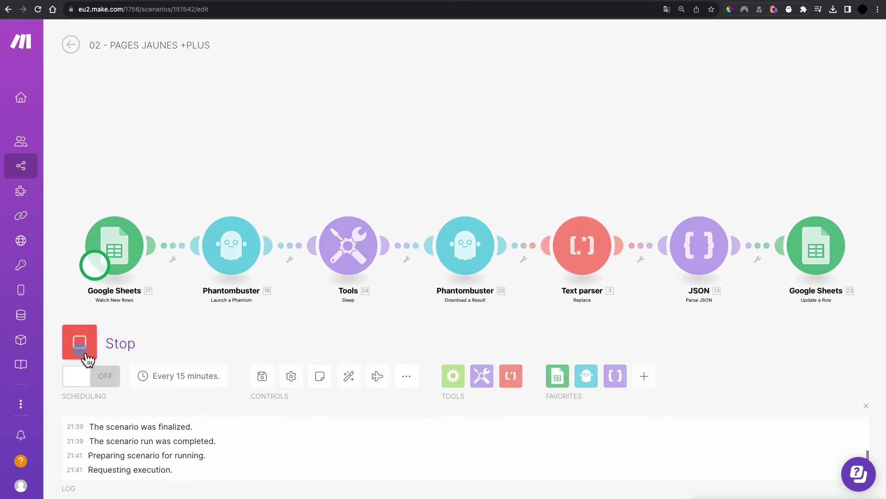
# - Switch to Phantombuster and examine the Pages Jaunes Business Scraper's run progress and its list of scraped results
pyautogui.click(215, 2)
pyautogui.click(794, 210)
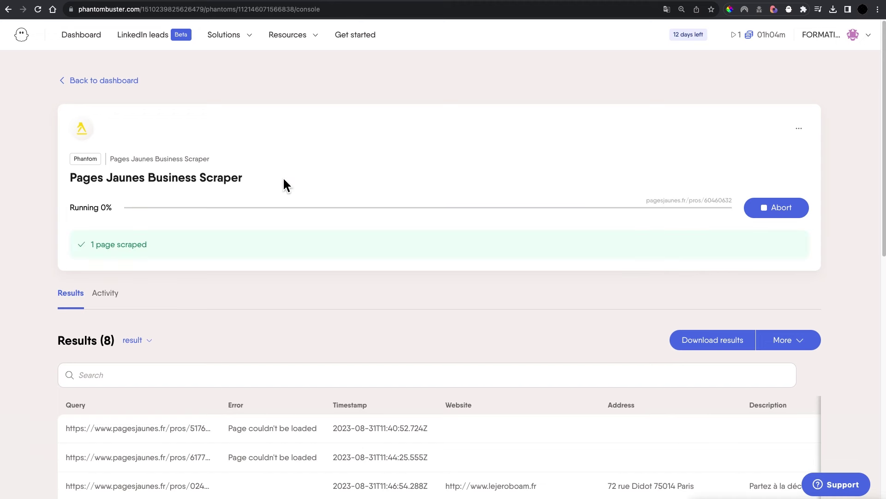
pyautogui.moveTo(107, 248); pyautogui.dragTo(197, 242)
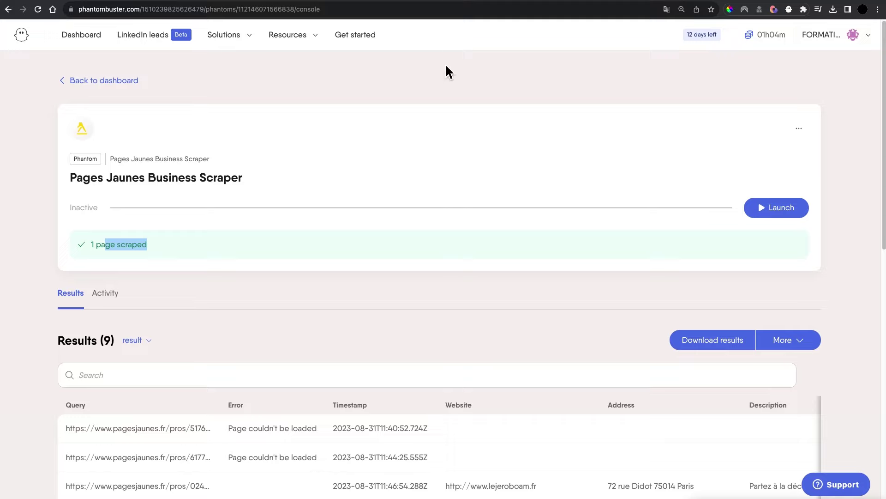
pyautogui.scroll(-5, 442, 227)
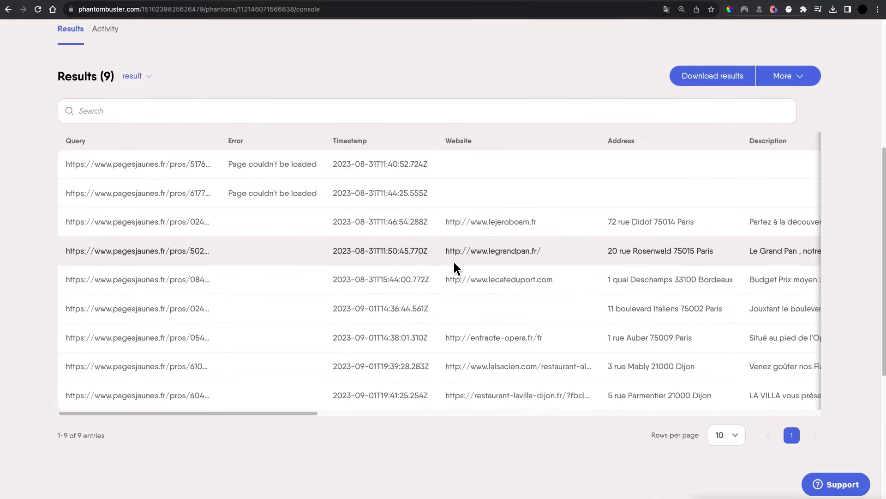
pyautogui.scroll(-3, 454, 262)
pyautogui.scroll(4, 454, 267)
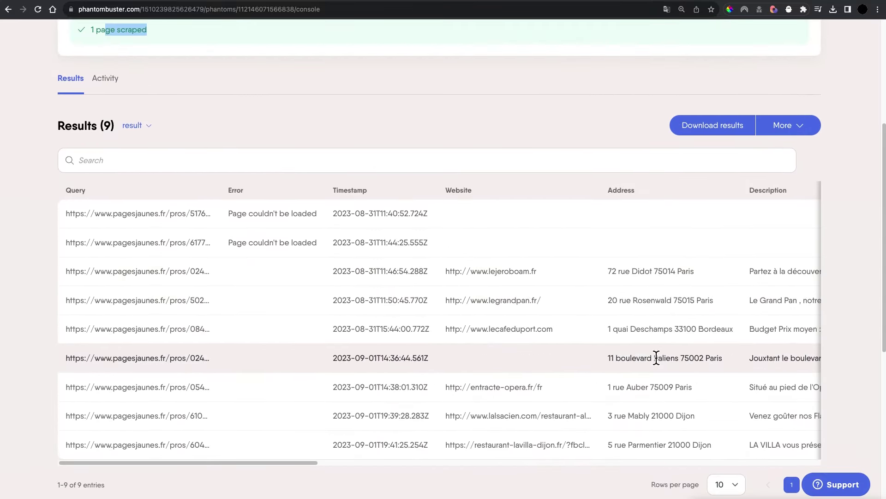
pyautogui.hscroll(2, 683, 355)
pyautogui.hscroll(10, 709, 354)
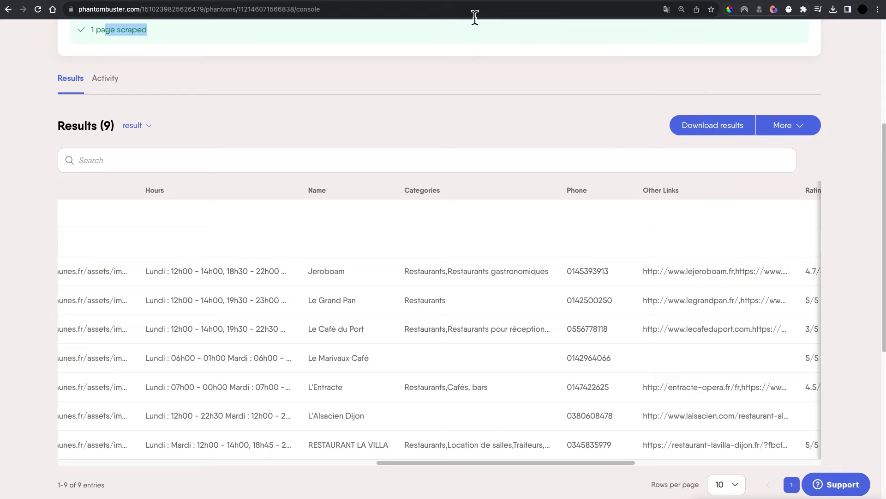
# - Check row 6's categories to Description cells in the PAGES JAUNES spreadsheet, and inspect the Update a Row module's run output in Make
pyautogui.click(542, 4)
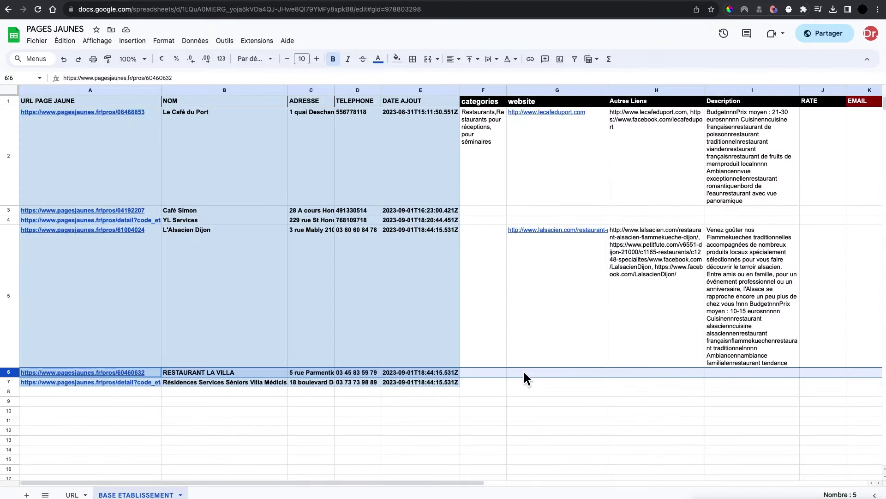
pyautogui.moveTo(493, 372); pyautogui.dragTo(729, 376)
pyautogui.press('super+v')
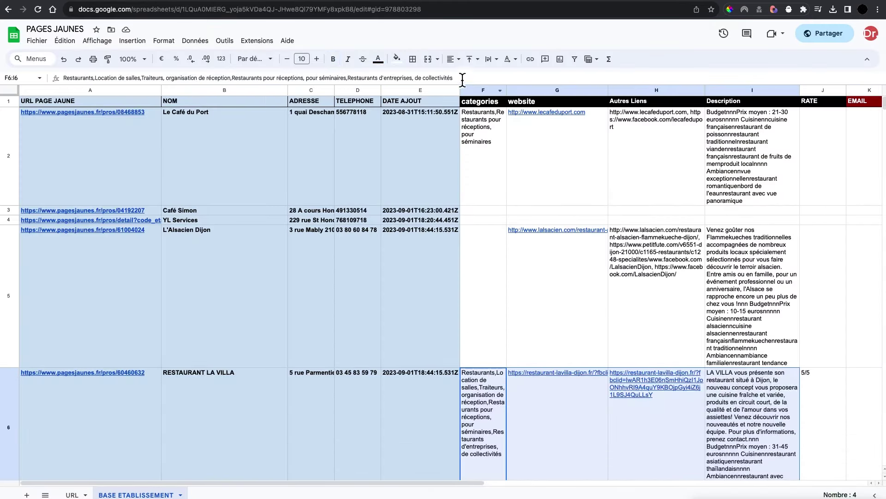
pyautogui.click(481, 3)
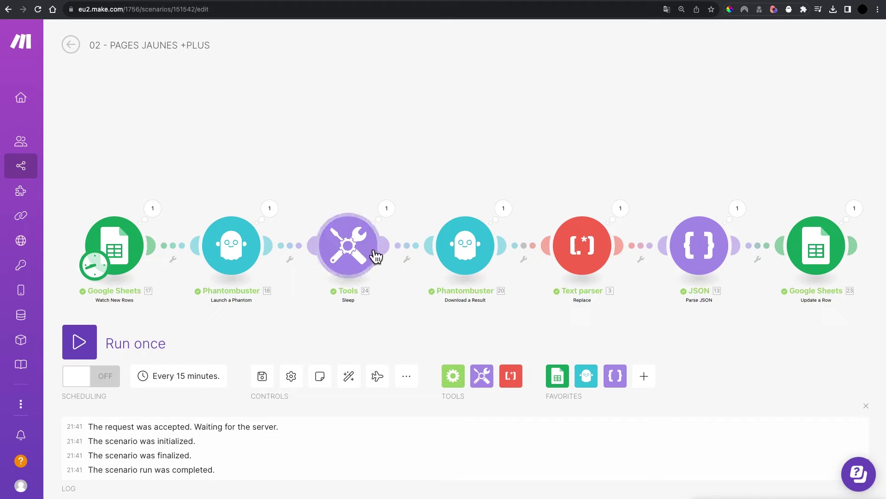
pyautogui.click(854, 210)
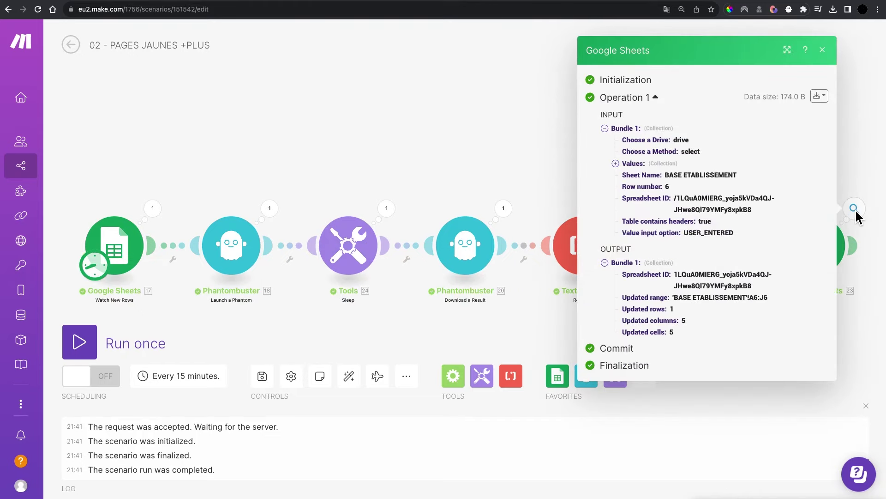
# - Return to the PAGES JAUNES spreadsheet and compare rows 6 and 7 of the BASE ETABLISSEMENT sheet
pyautogui.click(546, 4)
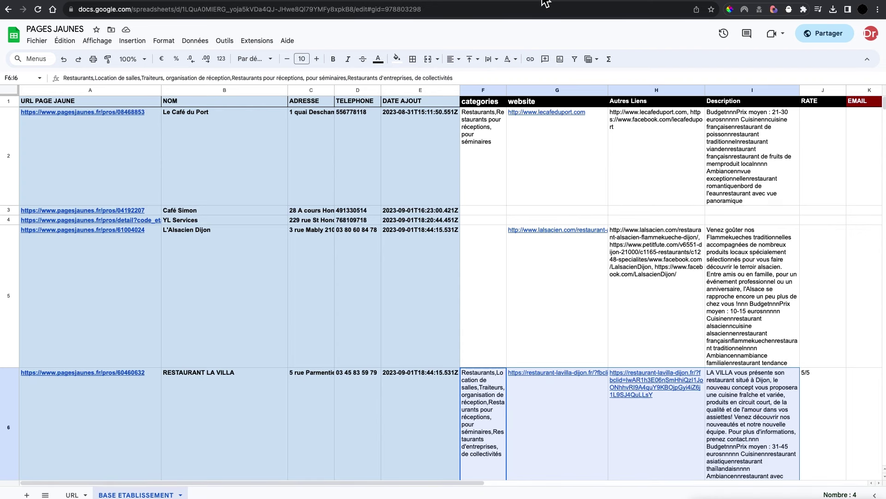
pyautogui.scroll(-5, 658, 243)
pyautogui.scroll(5, 656, 250)
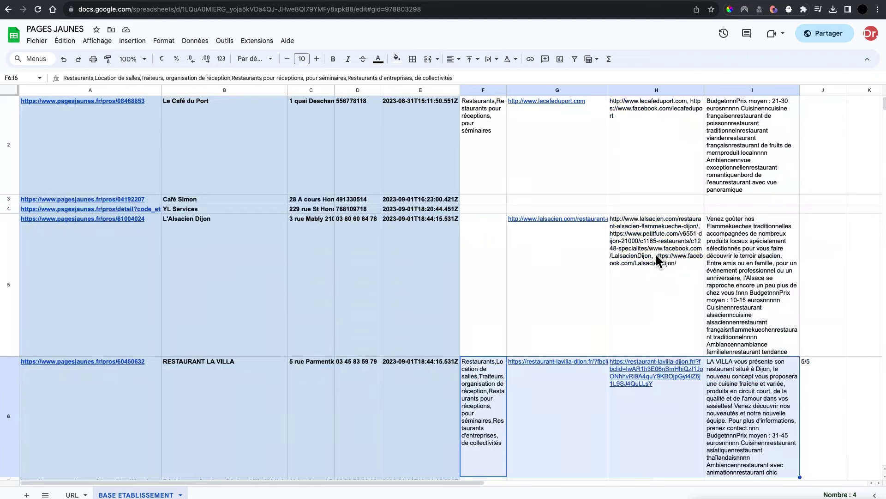
pyautogui.scroll(-5, 656, 261)
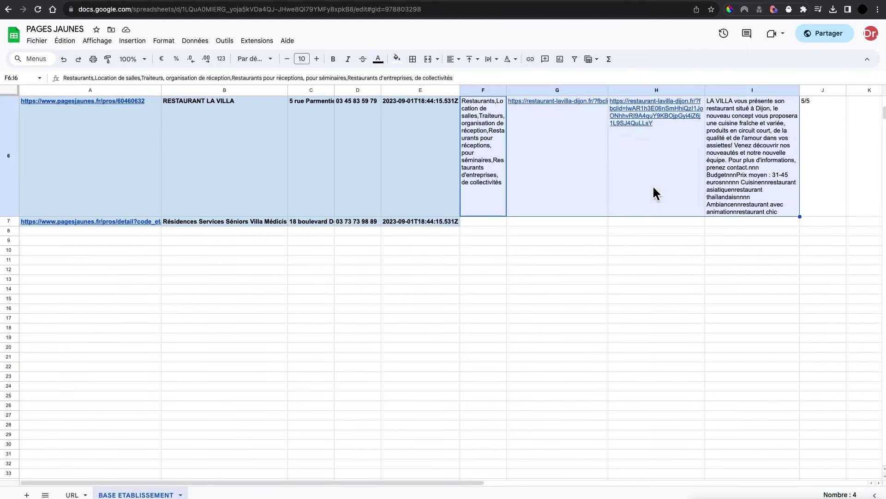
pyautogui.click(568, 232)
pyautogui.hotkey('ctrl', 'v')
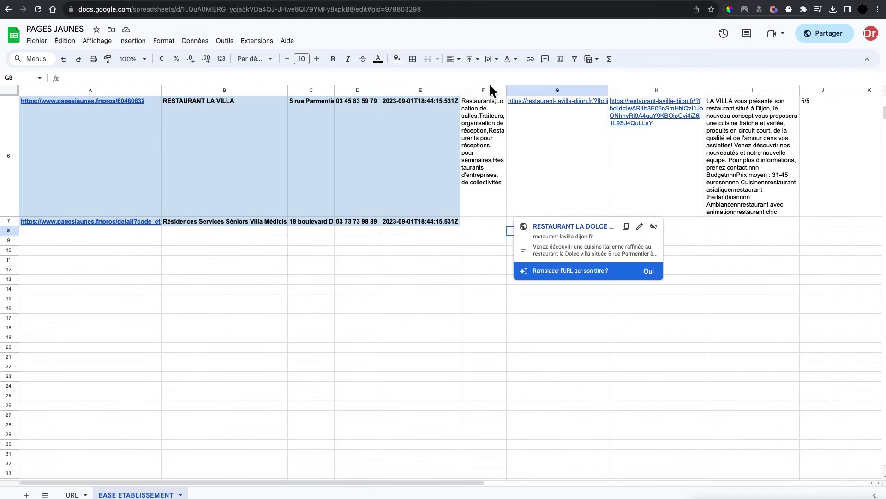
pyautogui.click(473, 221)
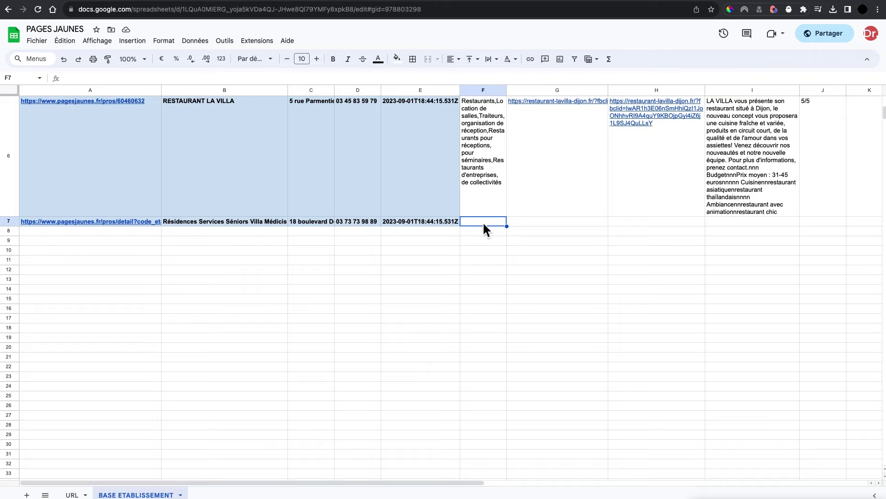
# - Return to Make and review the Watch New Rows module's run output and its row limit, leaving the settings as they are
pyautogui.click(463, 1)
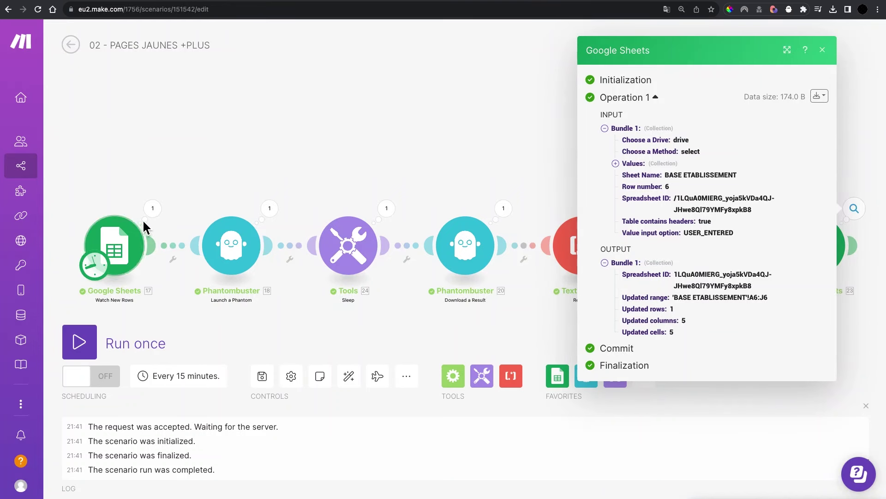
pyautogui.click(153, 208)
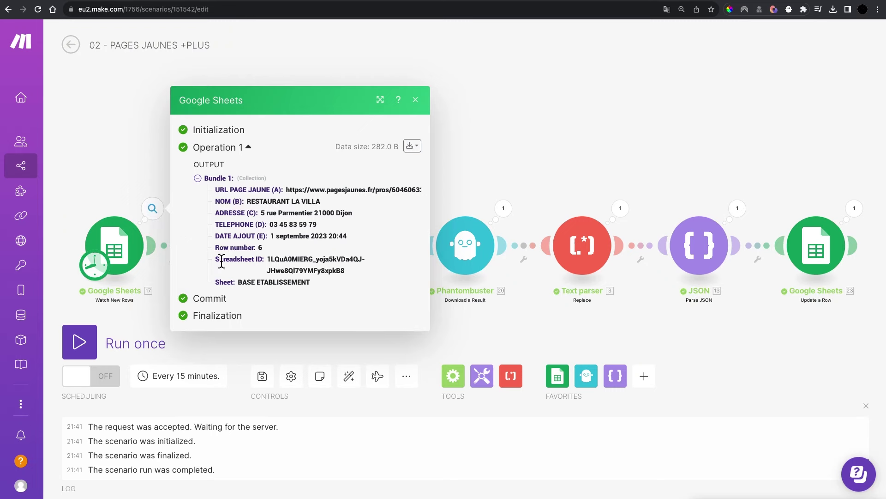
pyautogui.click(133, 247)
pyautogui.scroll(-2, 254, 286)
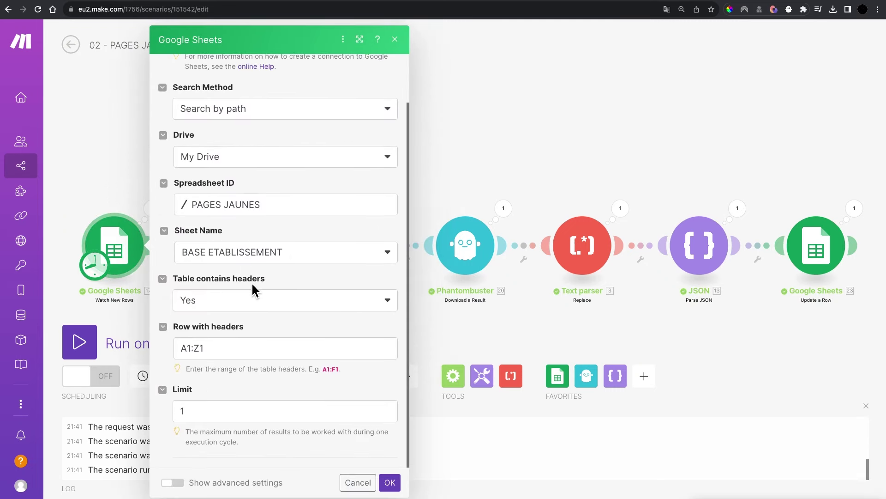
pyautogui.click(222, 408)
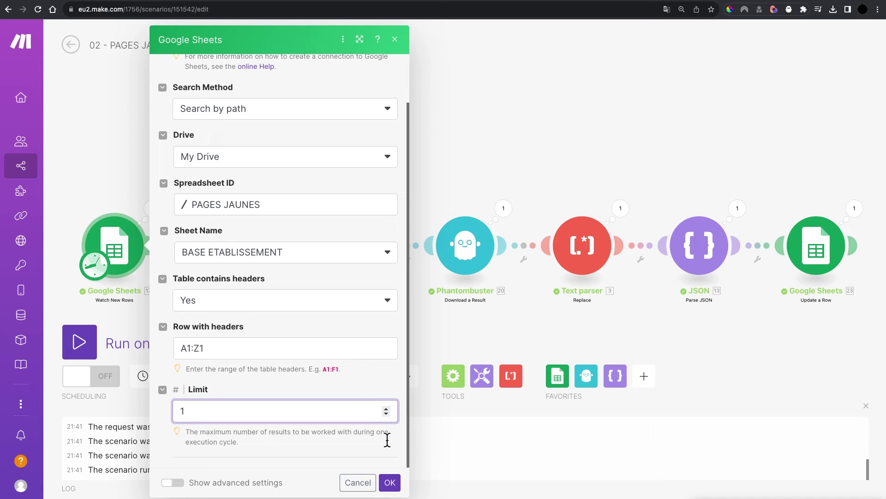
pyautogui.click(369, 485)
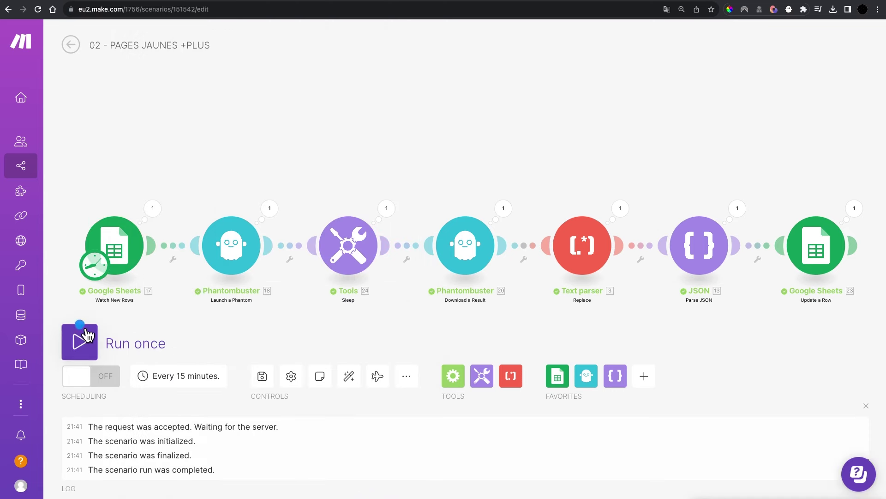
# - Run the 02 - PAGES JAUNES +PLUS scenario again and follow the Pages Jaunes Business Scraper's progress in Phantombuster and Make
pyautogui.click(86, 336)
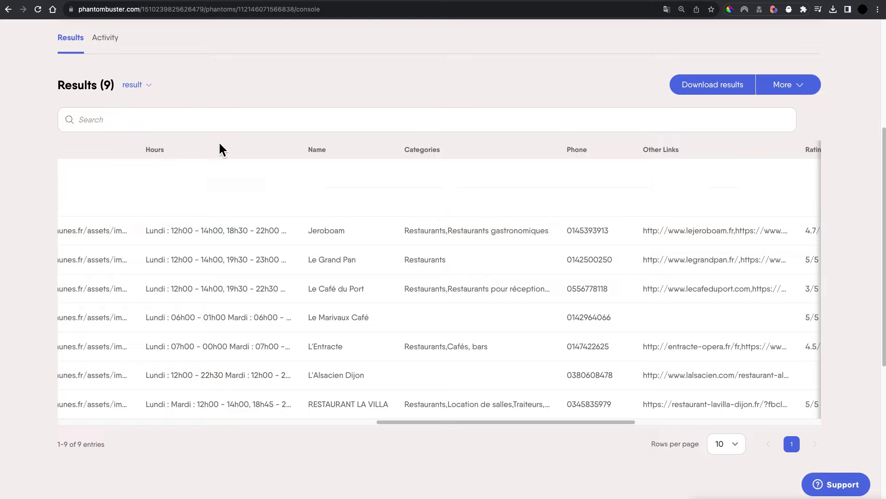
pyautogui.scroll(5, 222, 148)
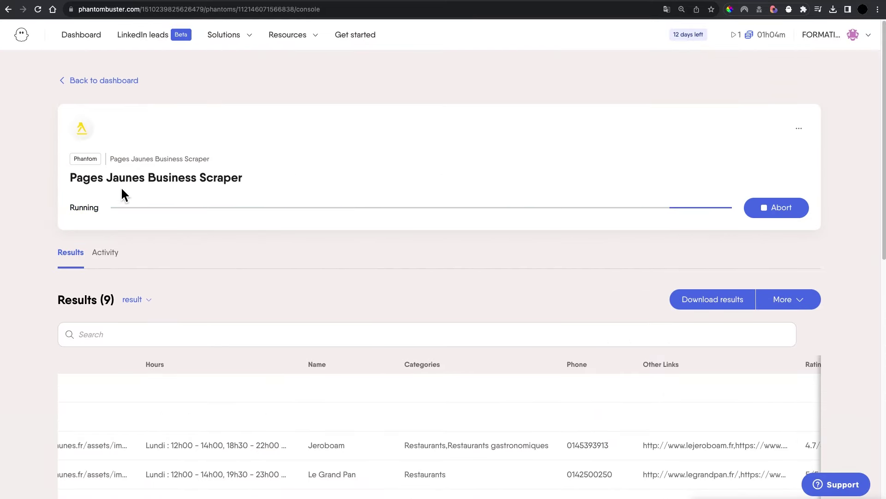
pyautogui.moveTo(78, 178); pyautogui.dragTo(283, 182)
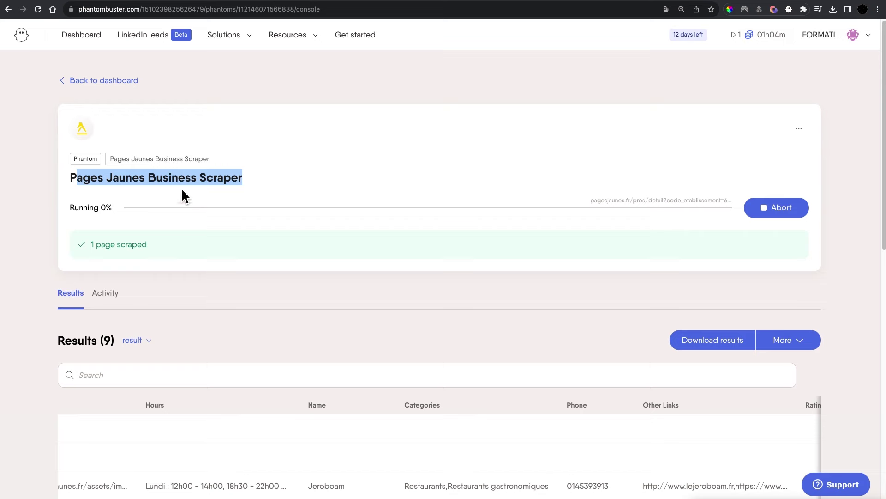
pyautogui.hotkey('ctrl', 'Tab')
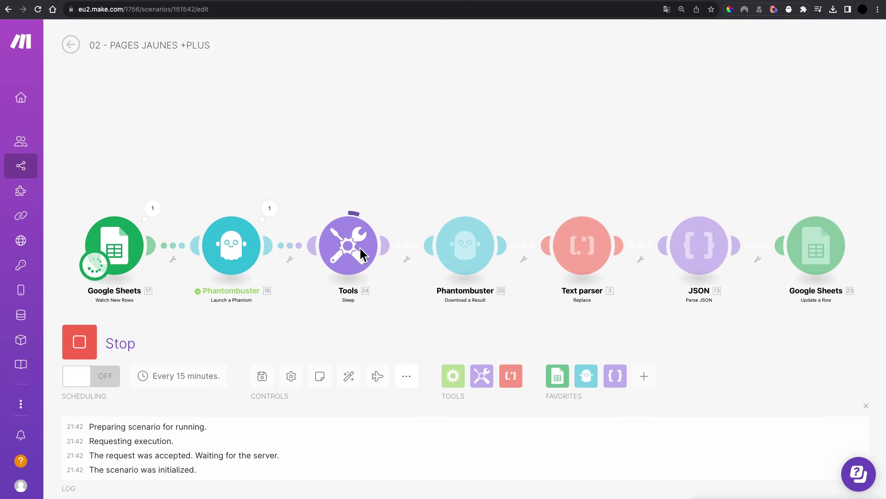
# - Switch to the PAGES JAUNES spreadsheet and examine the categories, website, other links and description cells of row 7
pyautogui.hotkey('ctrl', 'Tab')
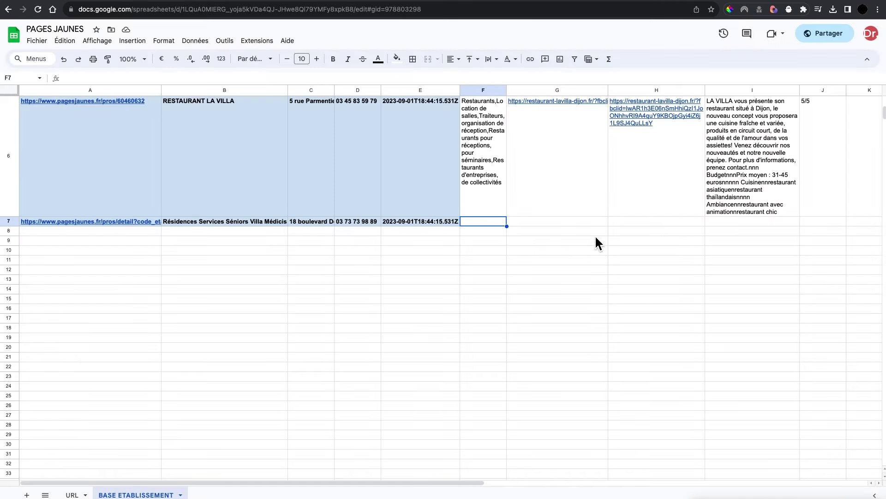
pyautogui.scroll(1, 572, 240)
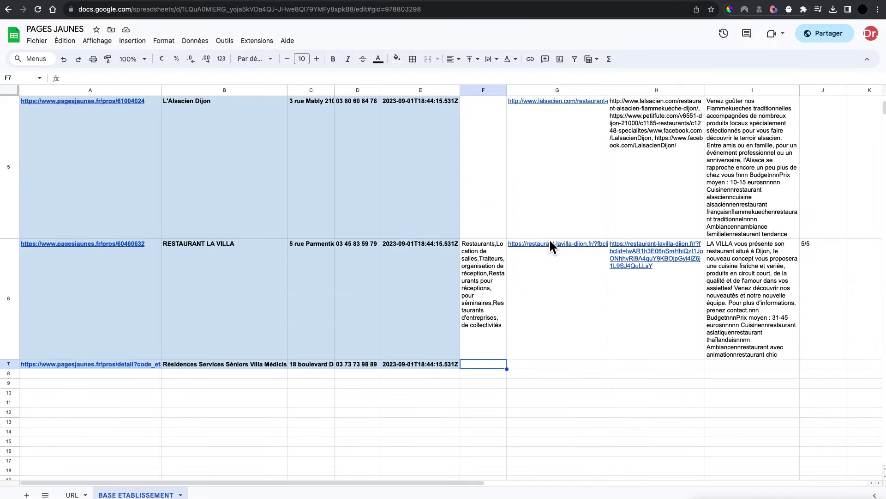
pyautogui.click(257, 401)
pyautogui.scroll(-2, 584, 380)
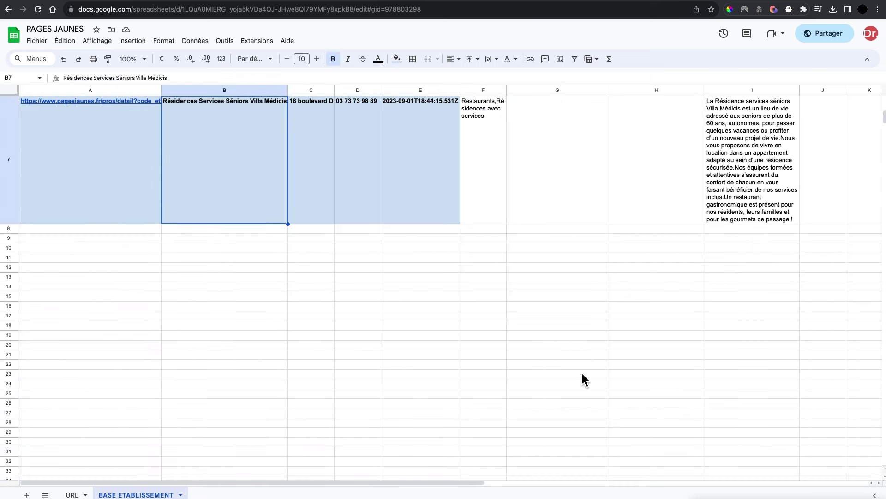
pyautogui.scroll(2, 584, 379)
pyautogui.click(548, 384)
pyautogui.click(645, 386)
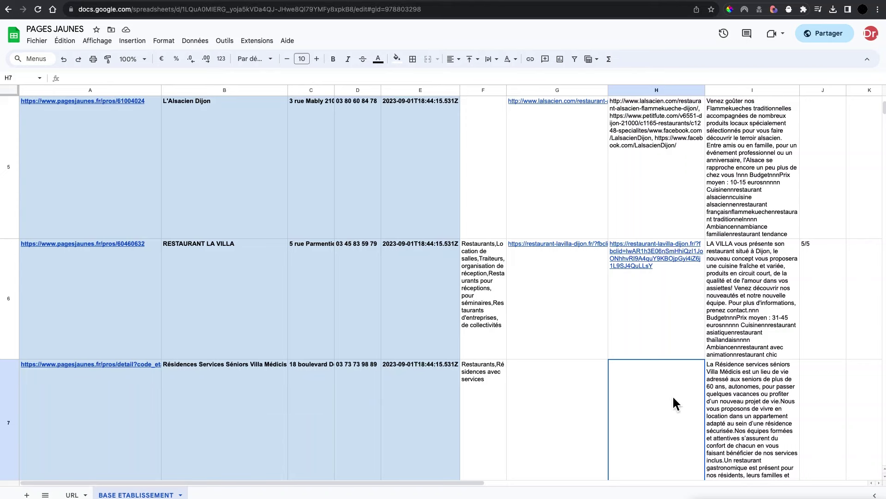
pyautogui.press('super+v')
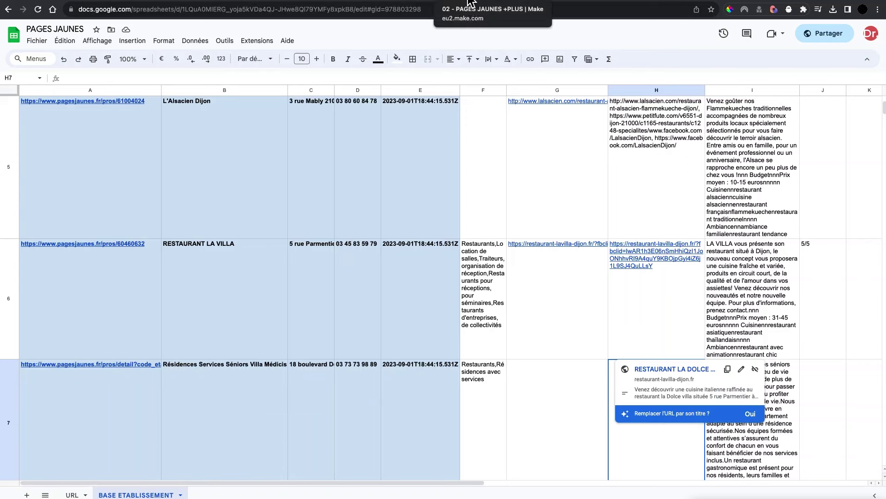
# - Return to Make and review the Launch a Phantom module's URL PAGE JAUNE mapping and its other fields
pyautogui.click(470, 2)
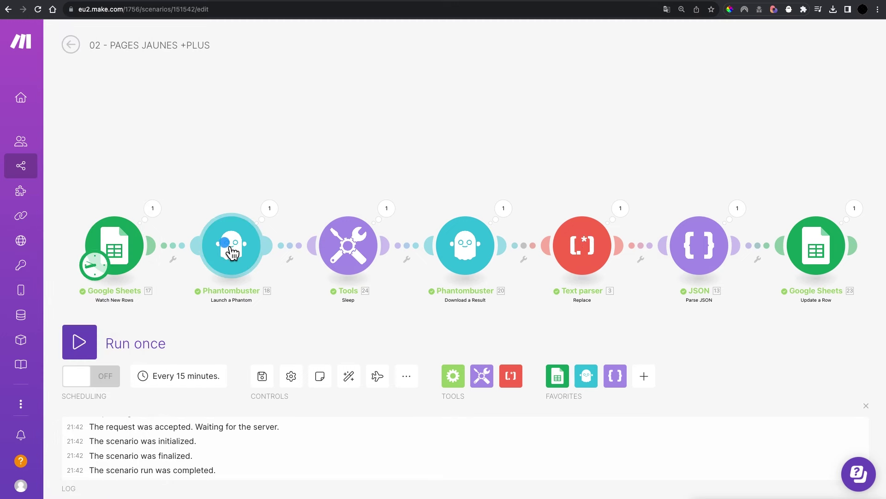
pyautogui.click(224, 250)
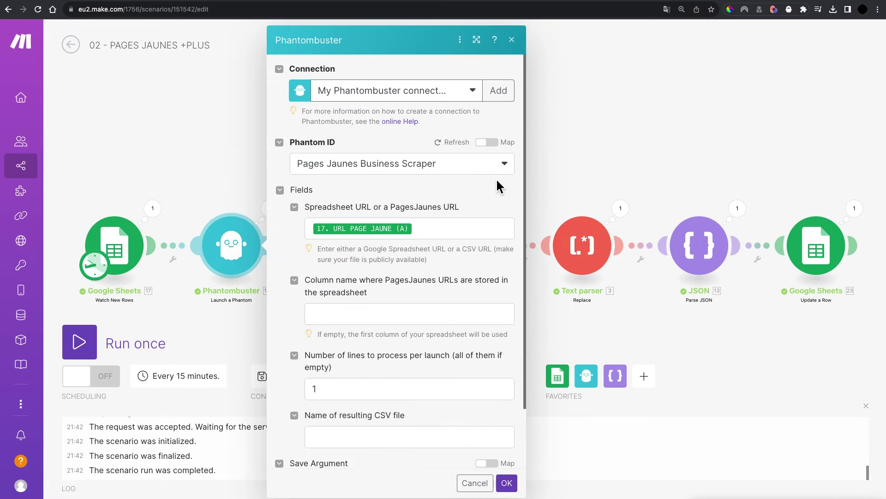
pyautogui.click(487, 235)
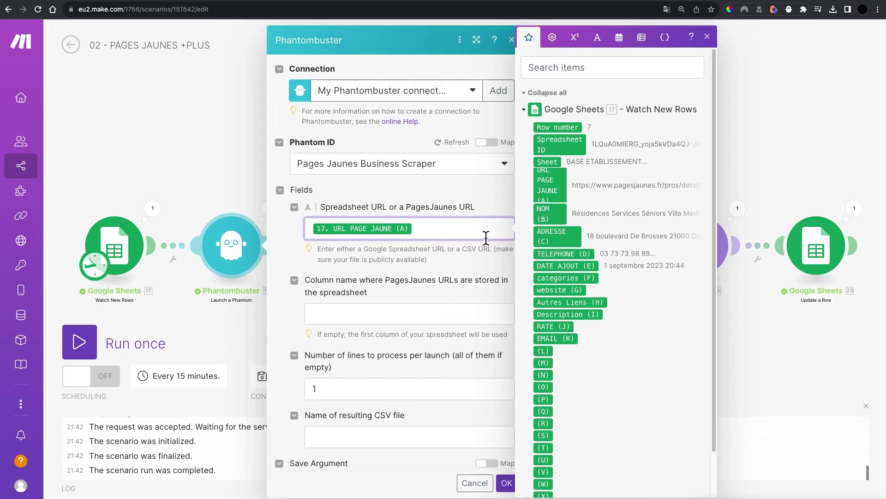
pyautogui.click(486, 208)
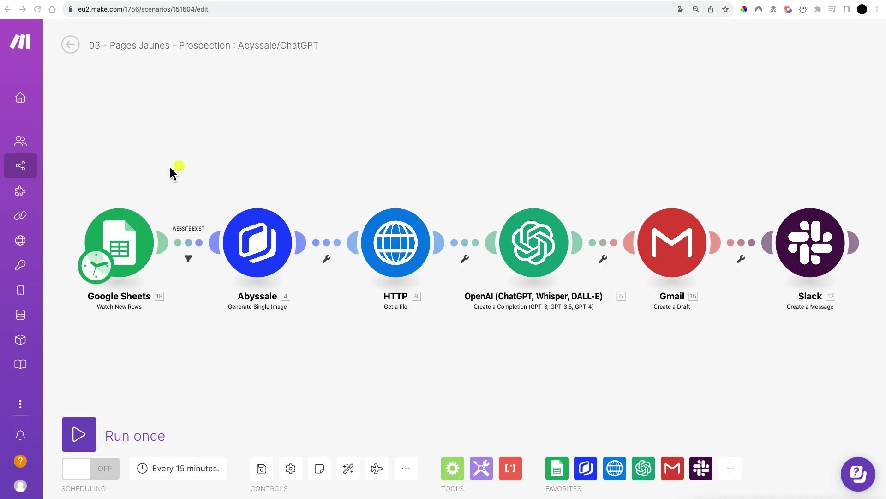
# - View the 03 - Pages Jaunes - Prospection : Abyssale/ChatGPT scenario and look over the establishment rows in the PAGES JAUNES spreadsheet
pyautogui.moveTo(103, 202)
pyautogui.mouseDown()
pyautogui.moveTo(139, 167)
pyautogui.moveTo(266, 183)
pyautogui.mouseUp()
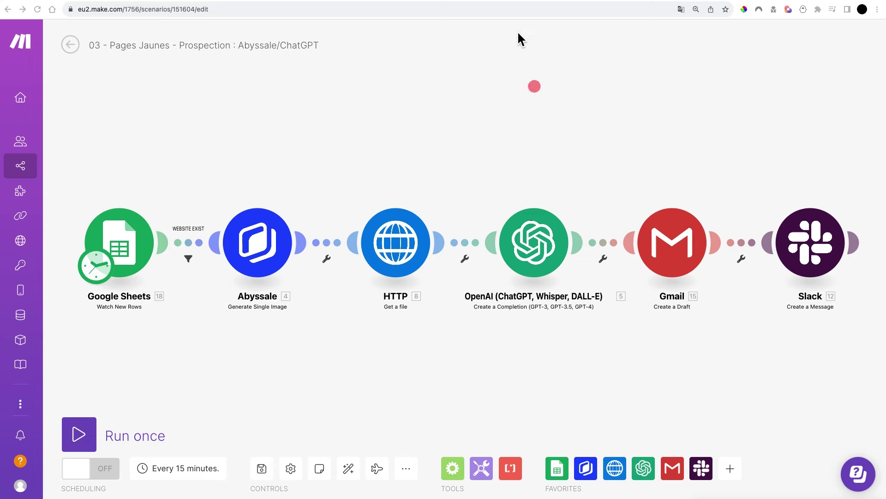
pyautogui.hotkey('ctrl', 'Tab')
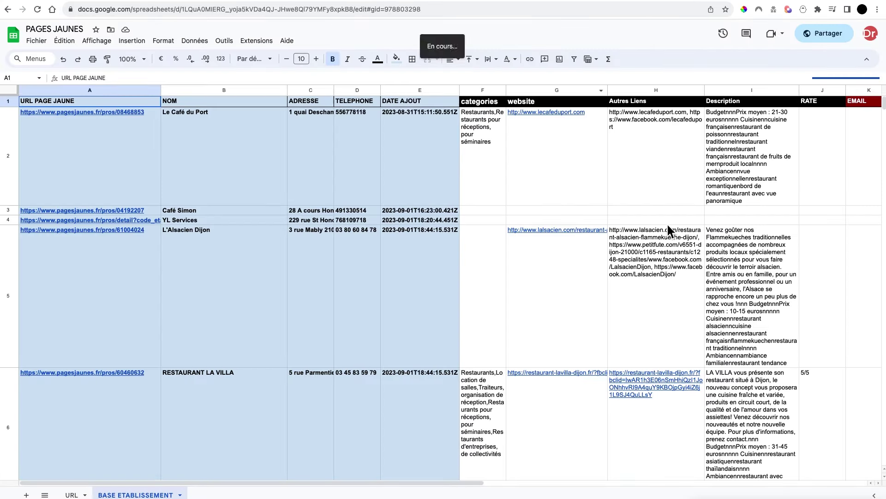
pyautogui.scroll(-3, 769, 278)
pyautogui.scroll(3, 768, 277)
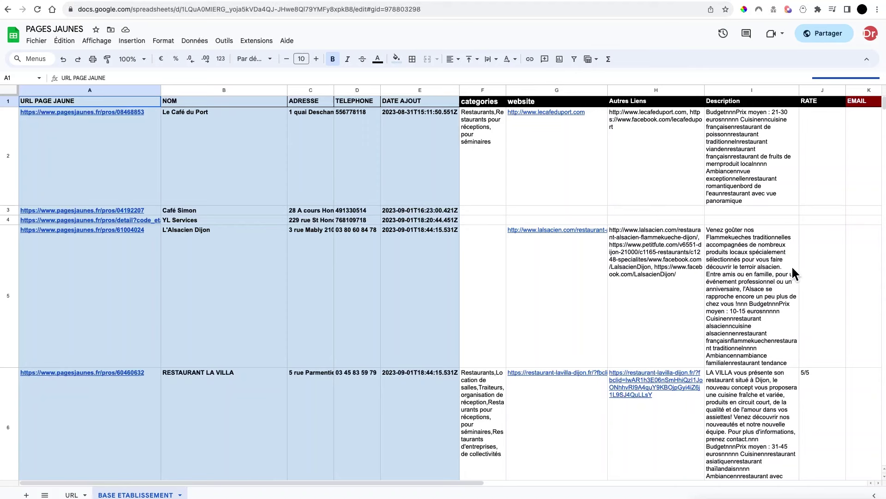
# - Return to the Make scenario and review the Google Sheets Watch New Rows module's spreadsheet, sheet, header and limit settings
pyautogui.moveTo(564, 246)
pyautogui.click(467, 3)
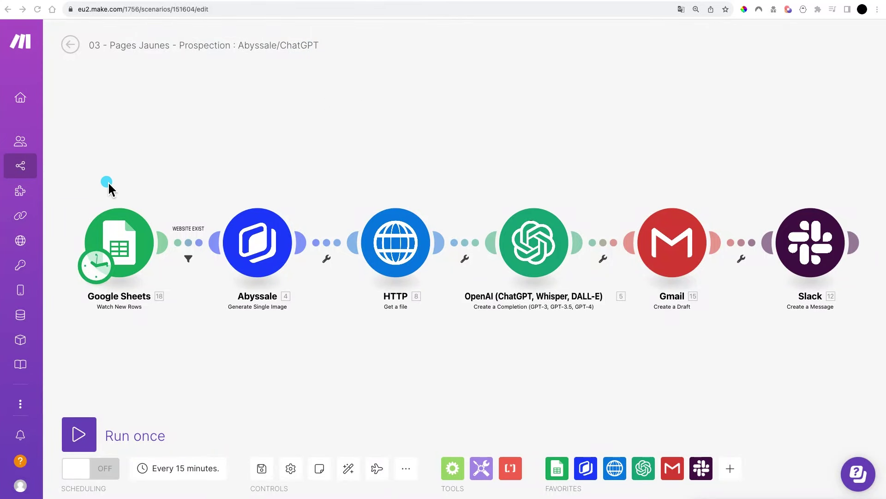
pyautogui.moveTo(107, 181)
pyautogui.mouseDown()
pyautogui.moveTo(145, 135)
pyautogui.moveTo(215, 127)
pyautogui.mouseUp()
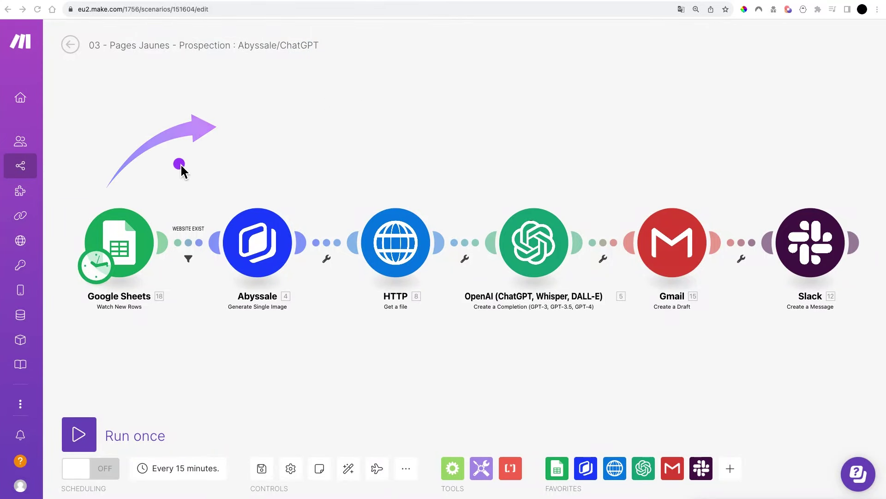
pyautogui.click(128, 260)
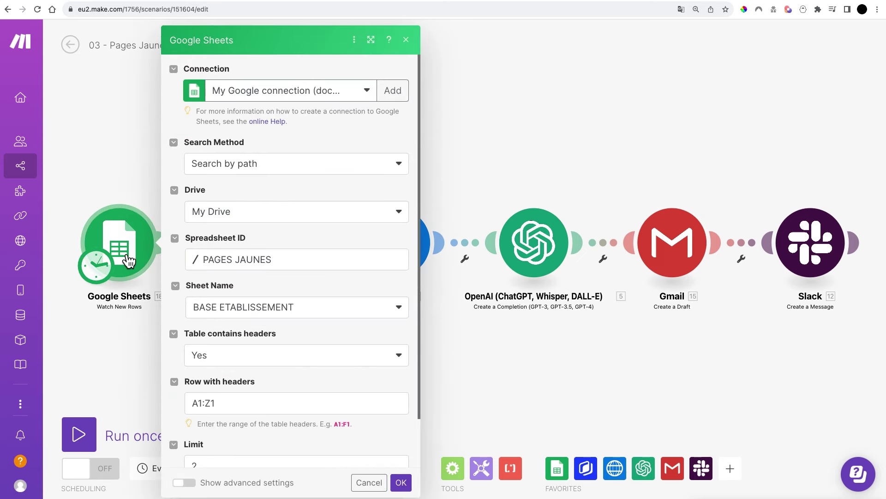
pyautogui.scroll(-2, 286, 261)
pyautogui.scroll(-1, 286, 259)
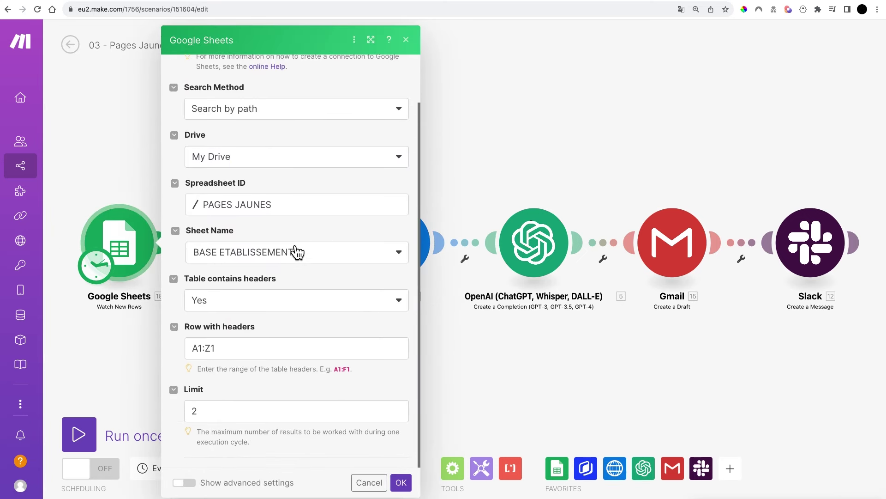
pyautogui.scroll(2, 245, 167)
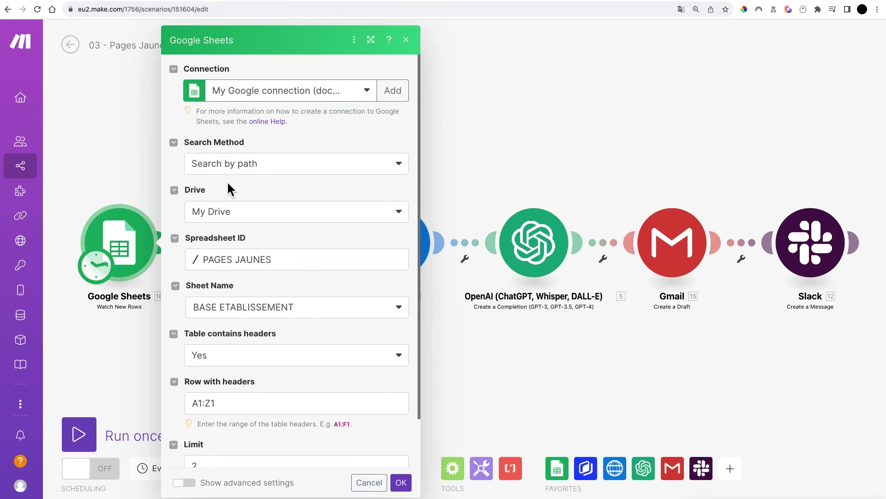
pyautogui.scroll(-2, 245, 208)
pyautogui.doubleClick(195, 411)
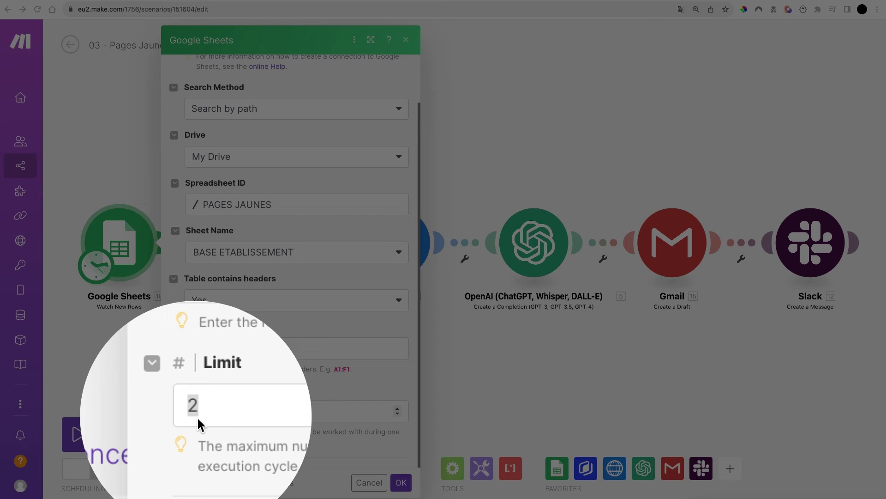
pyautogui.click(209, 416)
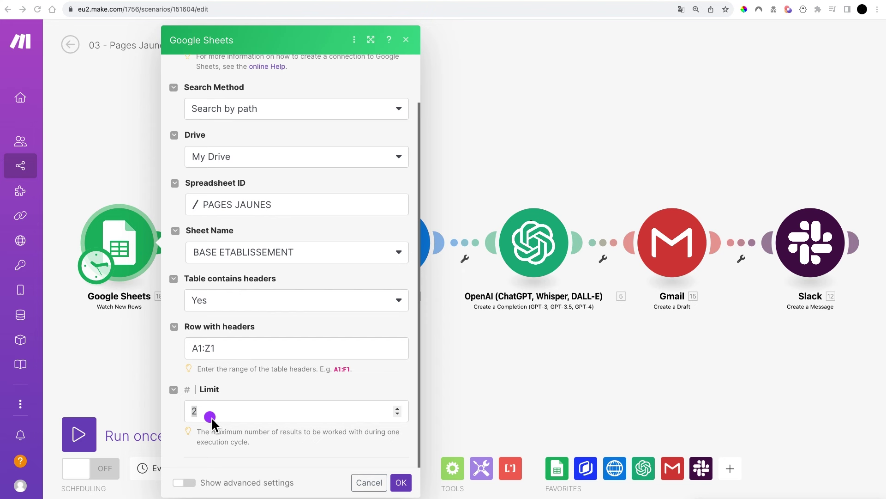
pyautogui.click(457, 390)
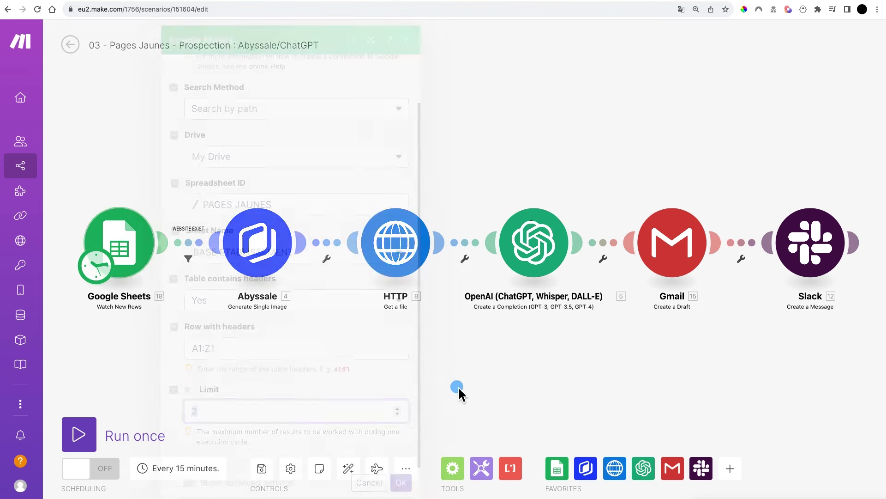
# - Review the Abyssale Generate Single Image module's template, format and mapped image elements
pyautogui.click(272, 252)
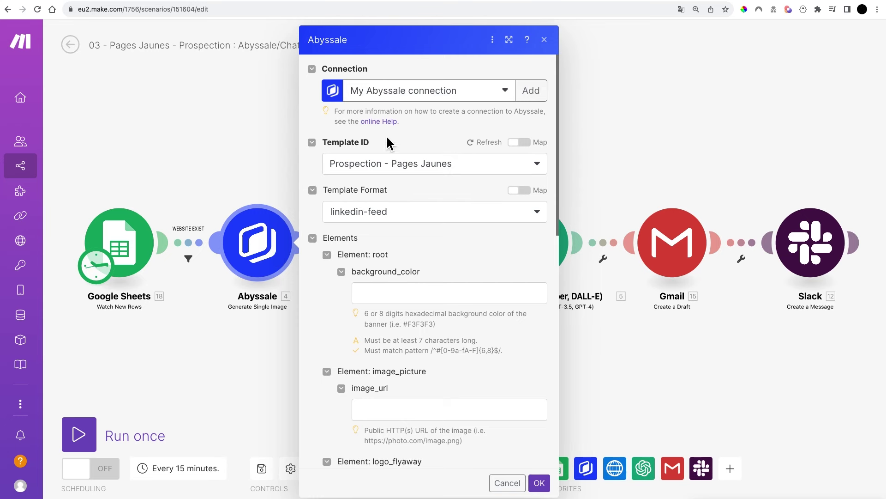
pyautogui.scroll(-7, 427, 198)
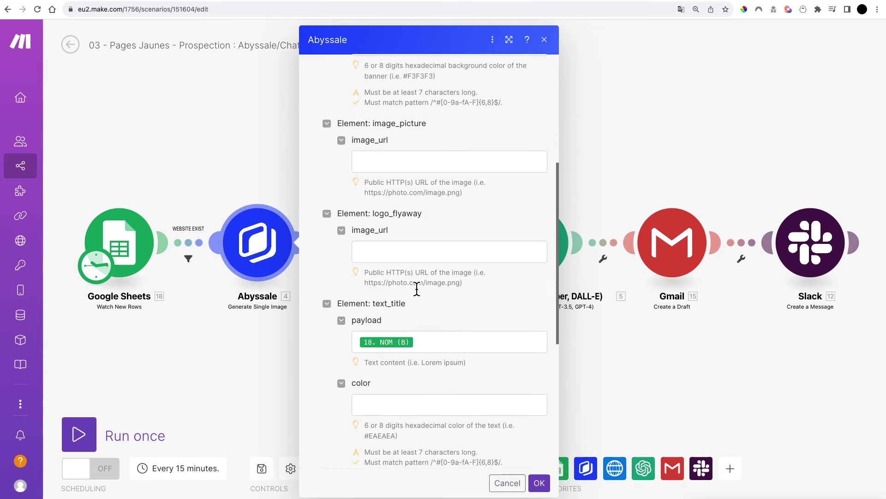
pyautogui.scroll(-5, 480, 258)
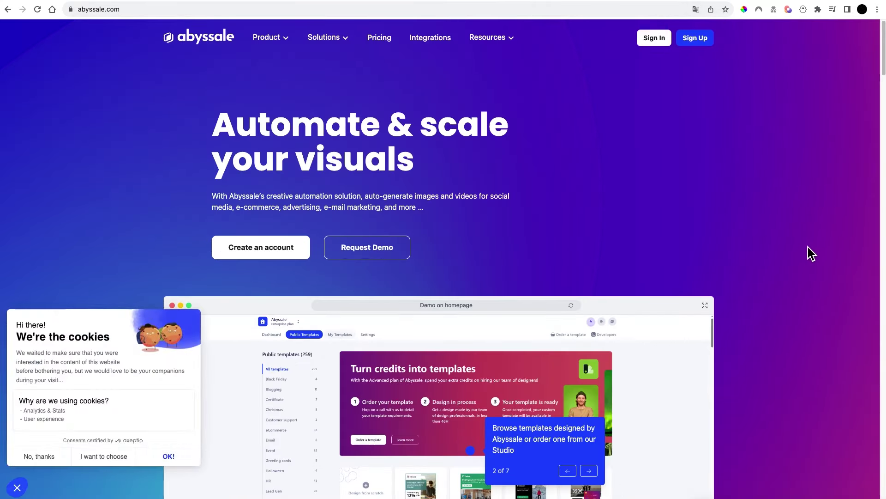
# - Switch to the Prospection - Pages Jaunes design in Abyssale and browse the personal and public template libraries
pyautogui.click(674, 1)
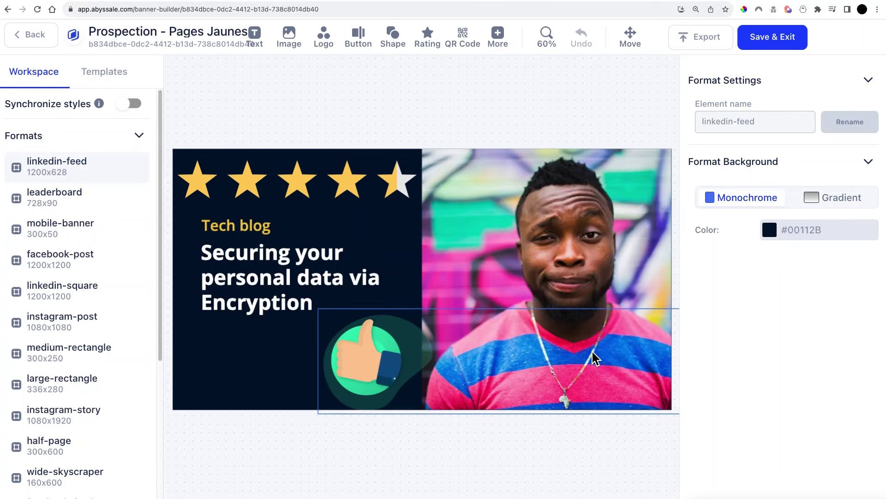
pyautogui.click(110, 74)
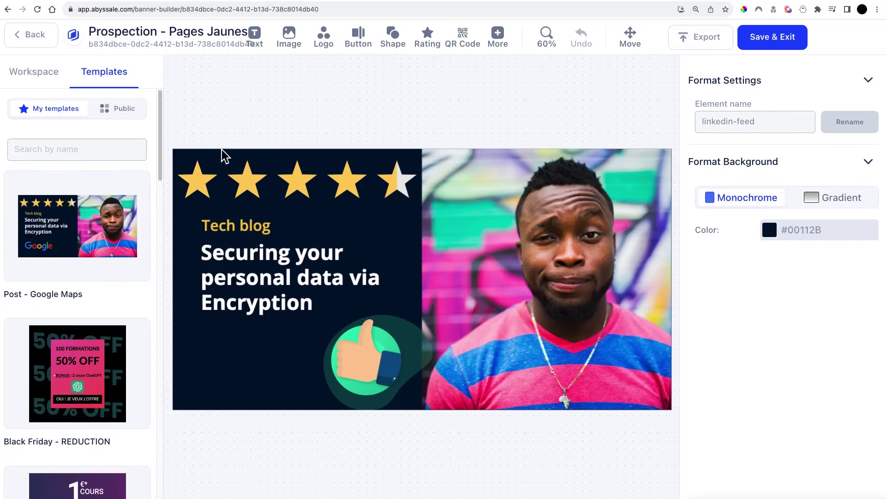
pyautogui.click(126, 110)
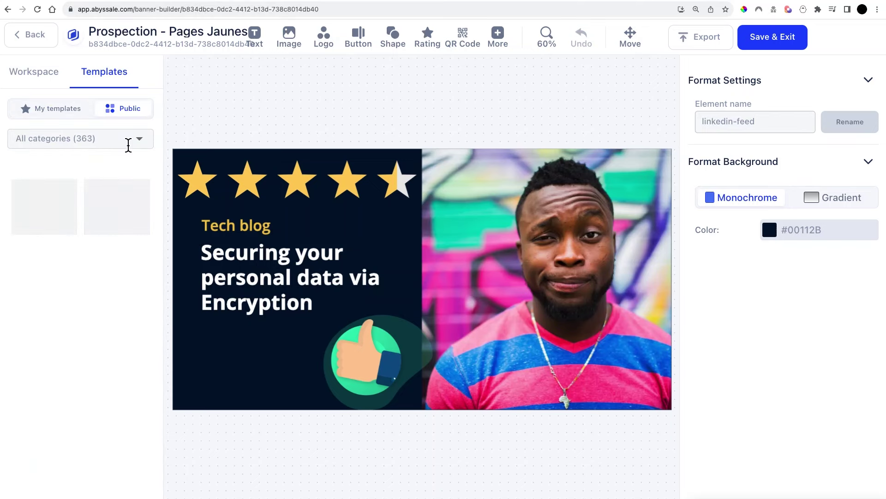
pyautogui.scroll(-7, 125, 245)
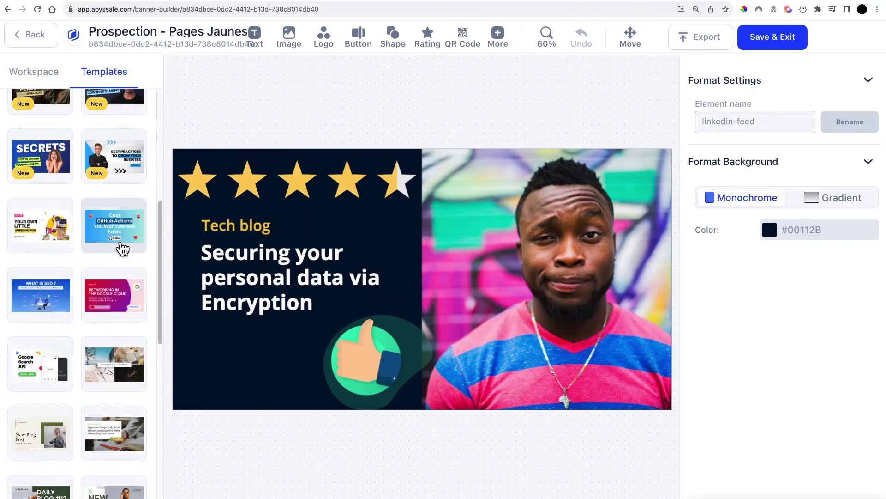
pyautogui.scroll(-10, 122, 248)
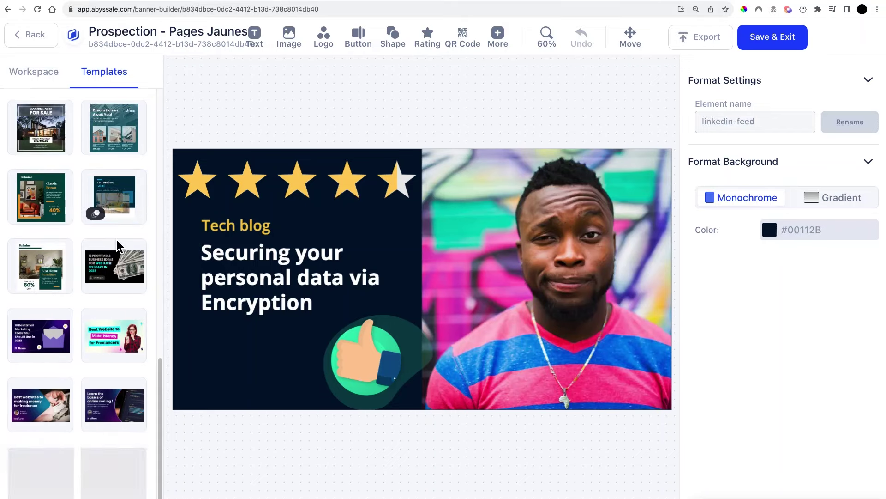
pyautogui.scroll(-5, 114, 251)
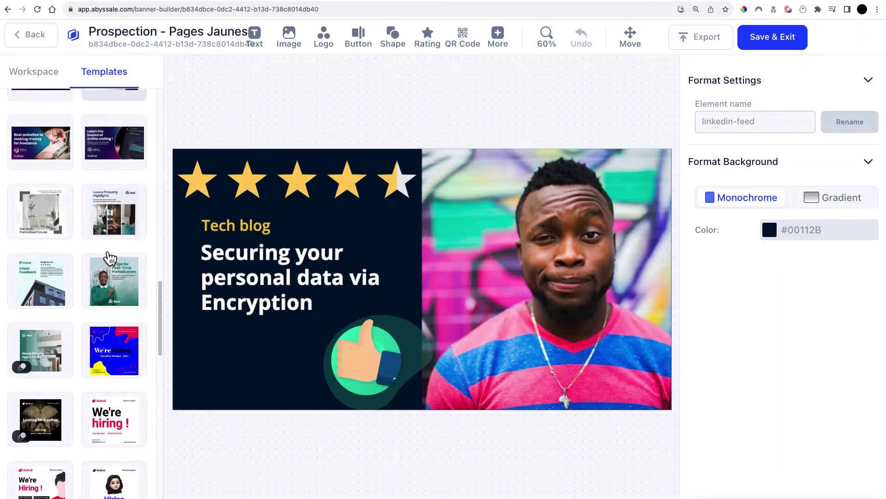
pyautogui.scroll(-6, 111, 258)
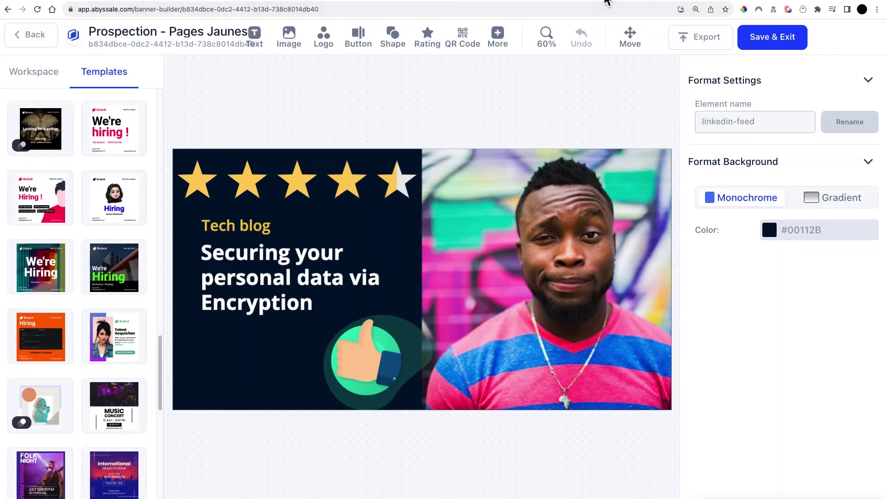
# - Return to Make and recheck the Abyssale module's template ID and format, leaving its settings closed
pyautogui.click(443, 5)
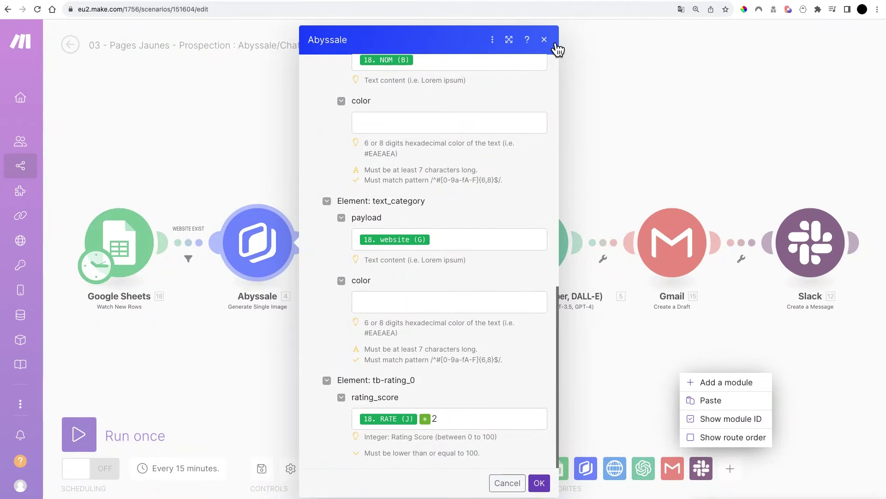
pyautogui.click(544, 39)
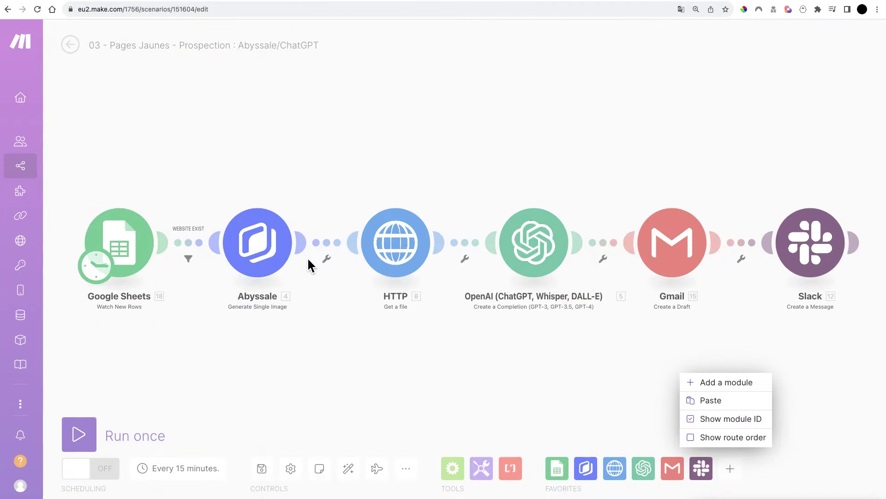
pyautogui.click(287, 179)
pyautogui.click(264, 256)
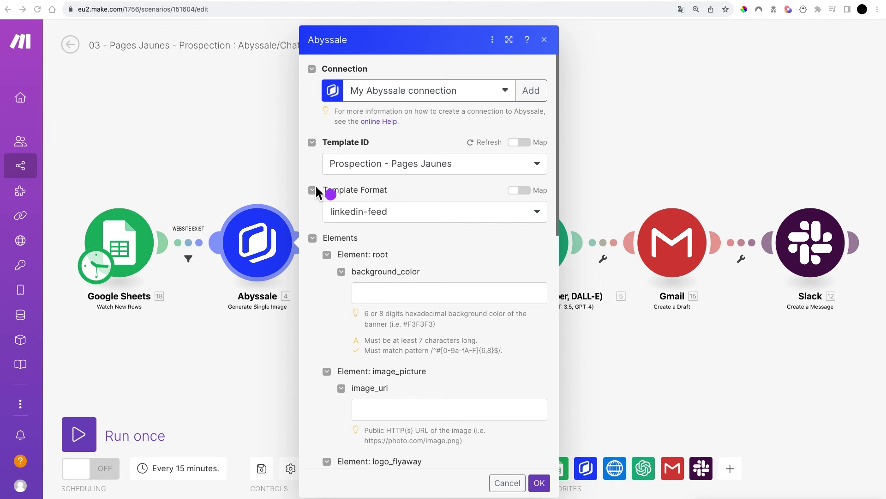
pyautogui.click(258, 130)
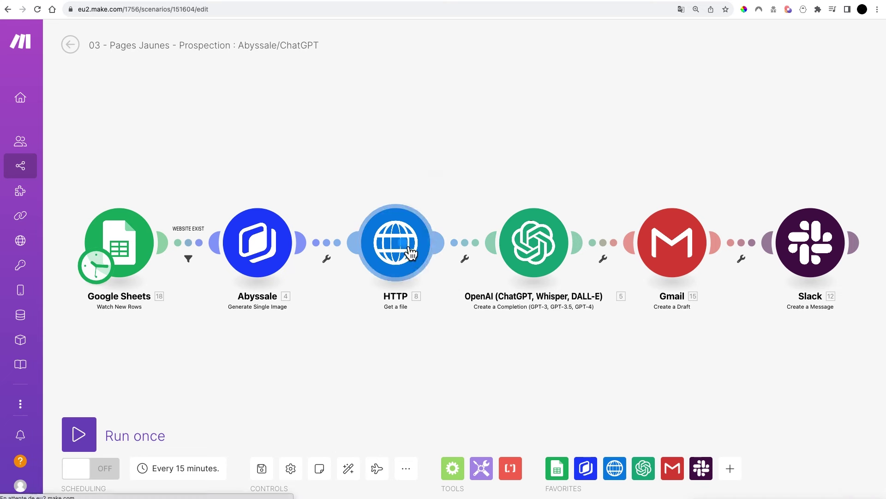
# - Check the HTTP Get a file module's URL mapping against the available Abyssale file outputs
pyautogui.click(408, 252)
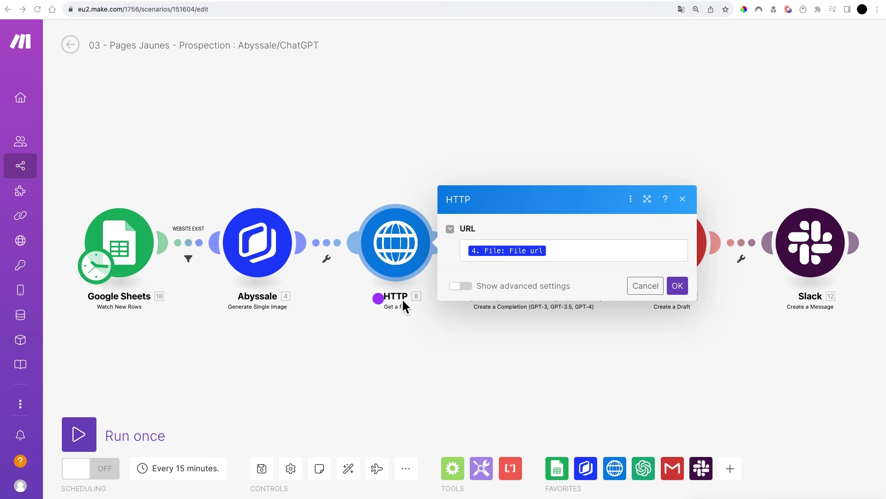
pyautogui.click(586, 251)
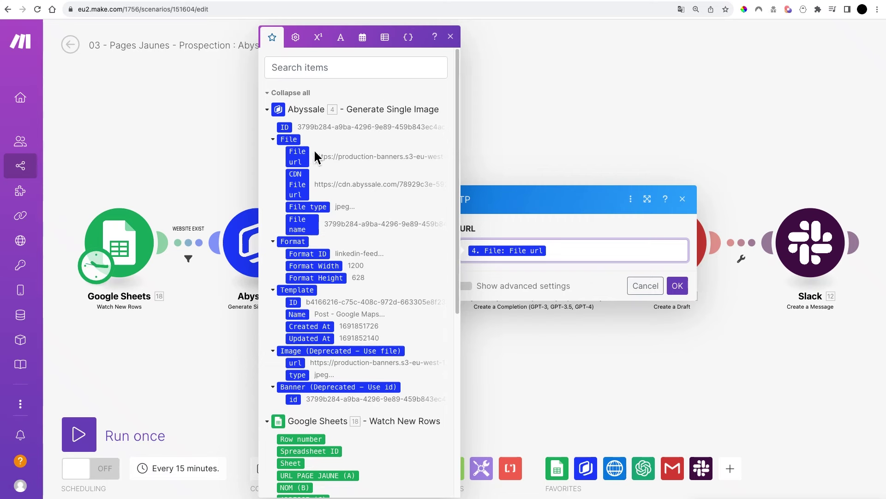
pyautogui.click(572, 125)
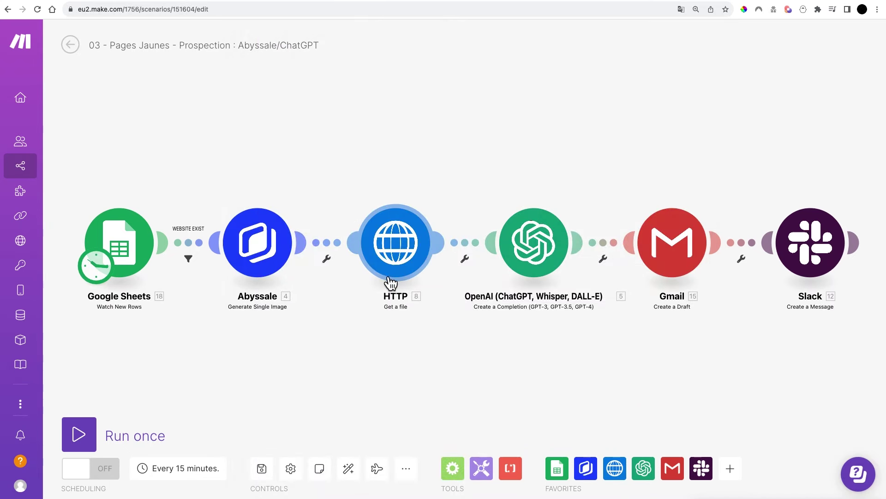
# - Review the Gmail Create a Draft module's folder, recipient, subject, content and attachment settings
pyautogui.click(691, 251)
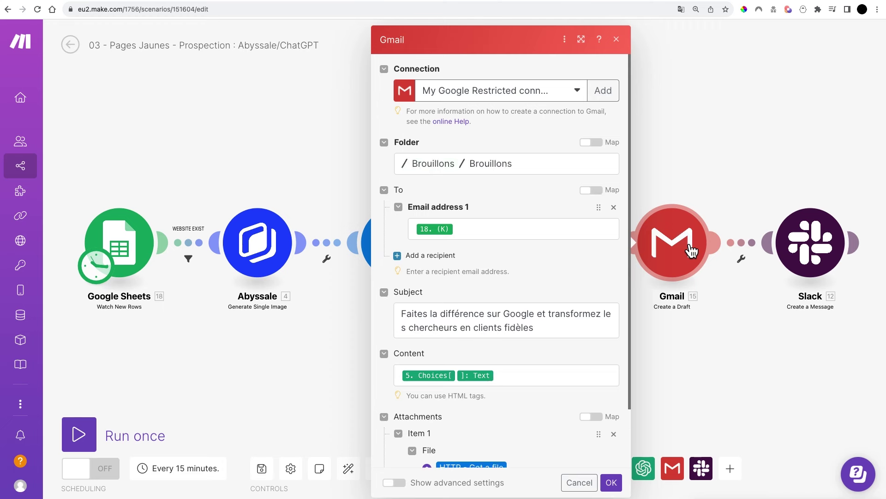
pyautogui.scroll(-3, 573, 254)
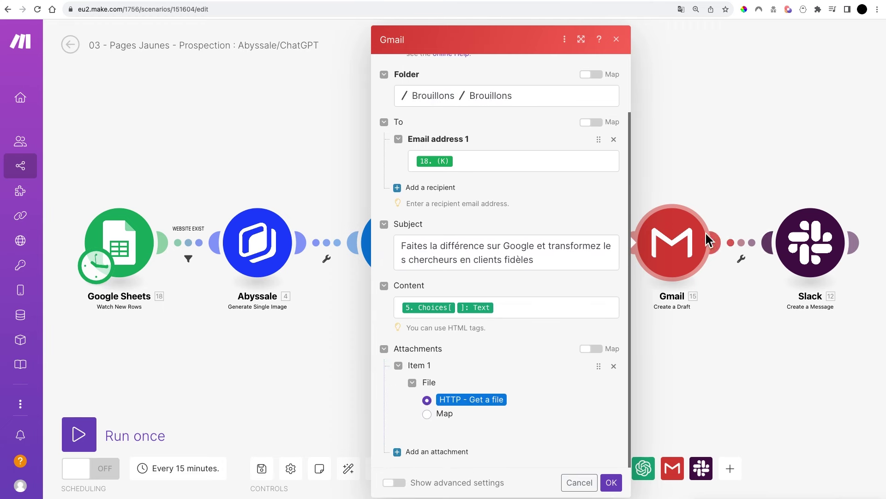
pyautogui.click(687, 132)
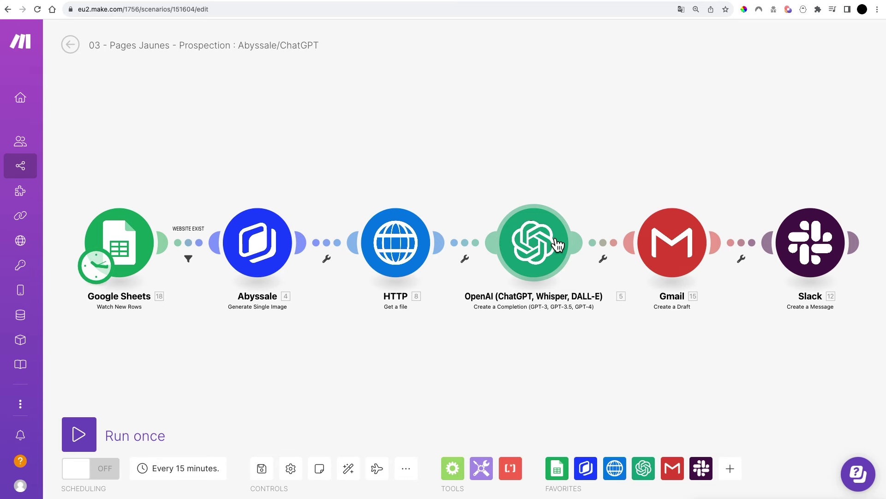
# - Open the OpenAI Create a Completion module and read its prompt's opening request, including the mapped category and establishment name
pyautogui.press('super+shift+f')
pyautogui.moveTo(780, 87)
pyautogui.mouseDown()
pyautogui.moveTo(637, 102)
pyautogui.moveTo(560, 184)
pyautogui.mouseUp()
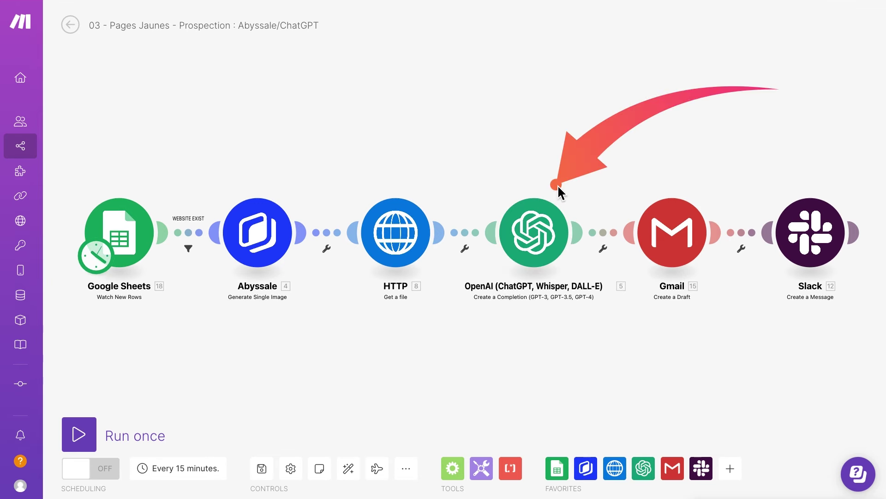
pyautogui.click(538, 238)
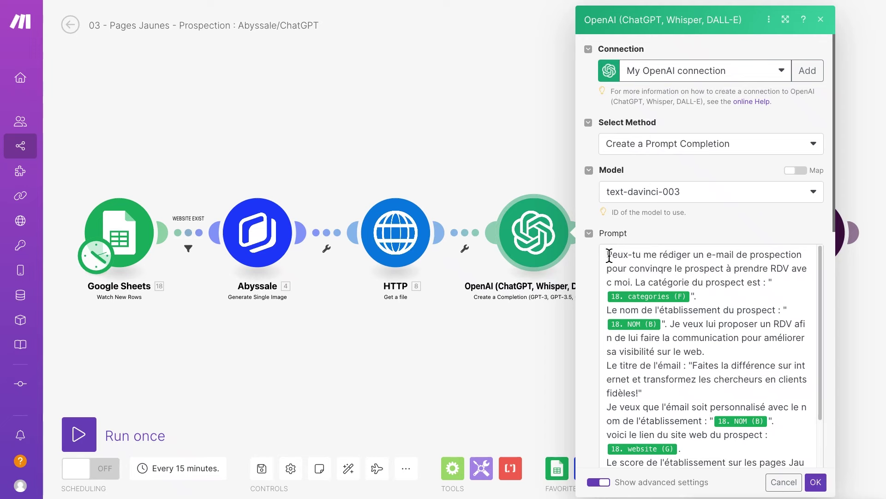
pyautogui.moveTo(608, 255); pyautogui.dragTo(731, 316)
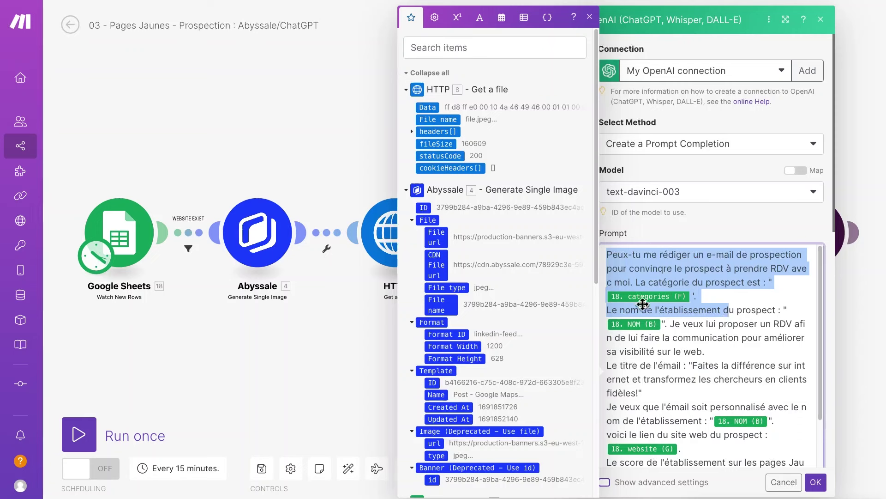
pyautogui.click(631, 277)
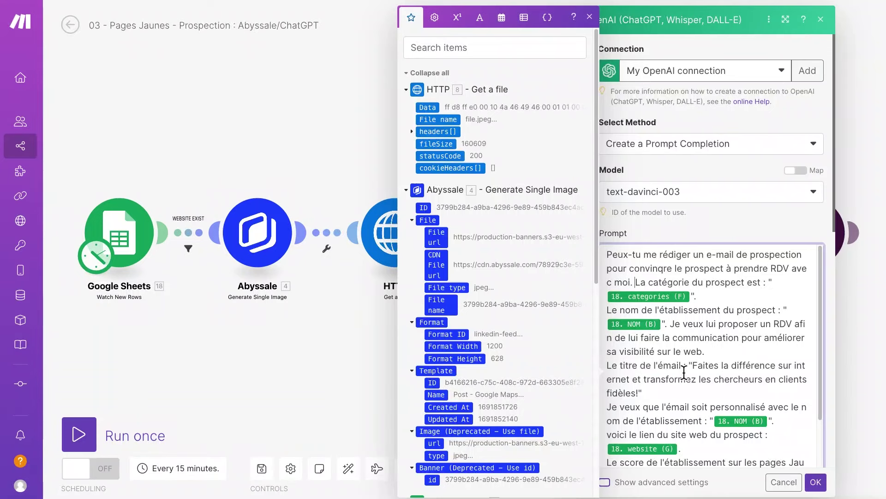
pyautogui.scroll(-1, 727, 376)
pyautogui.scroll(-1, 727, 376)
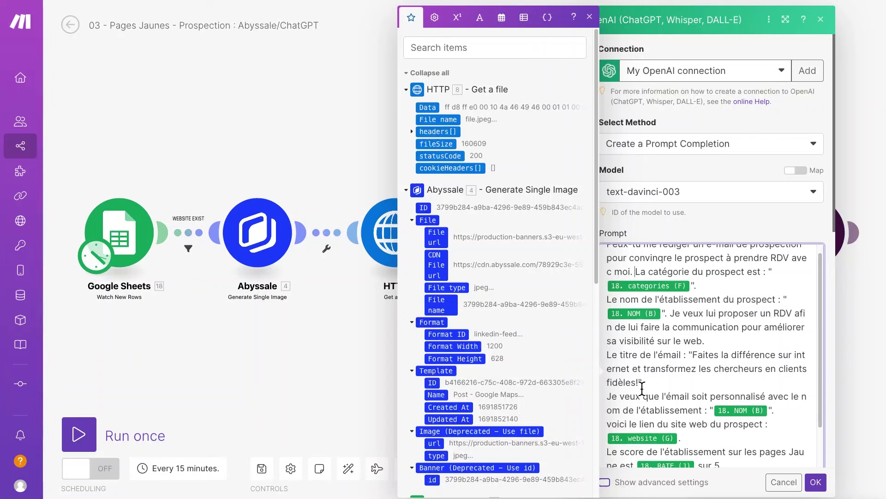
# - Examine the prompt's email title, website link, Pages Jaunes score and email body instructions
pyautogui.moveTo(642, 387); pyautogui.dragTo(698, 360)
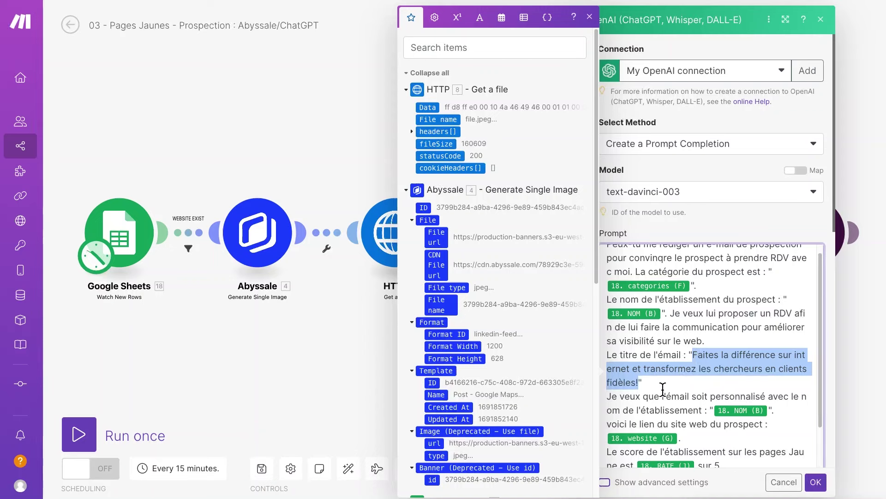
pyautogui.scroll(-3, 663, 390)
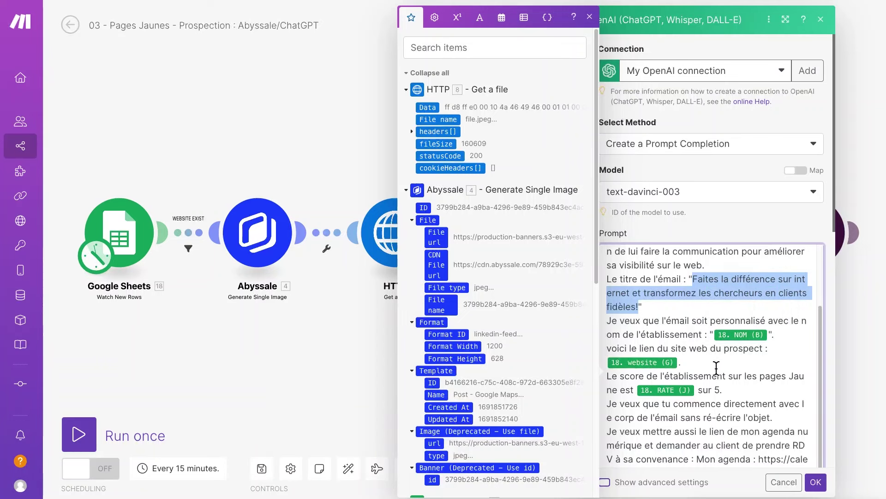
pyautogui.scroll(-2, 720, 367)
pyautogui.moveTo(748, 366); pyautogui.dragTo(594, 352)
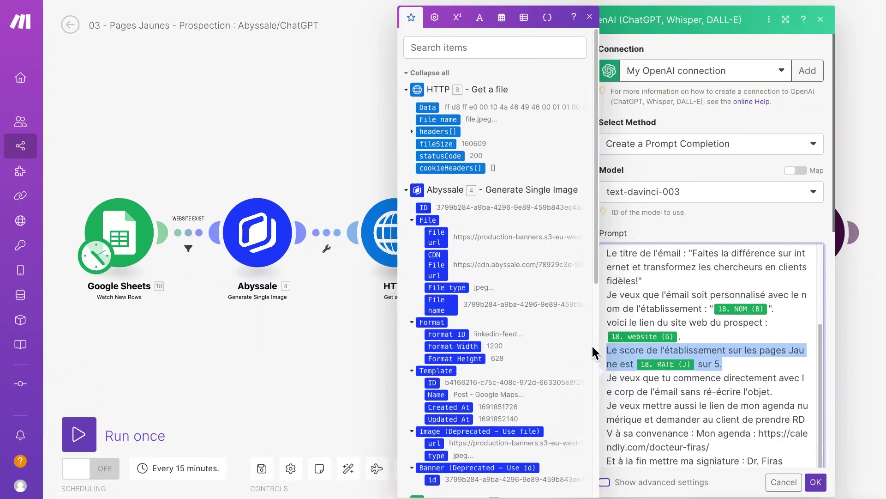
pyautogui.scroll(-1, 691, 394)
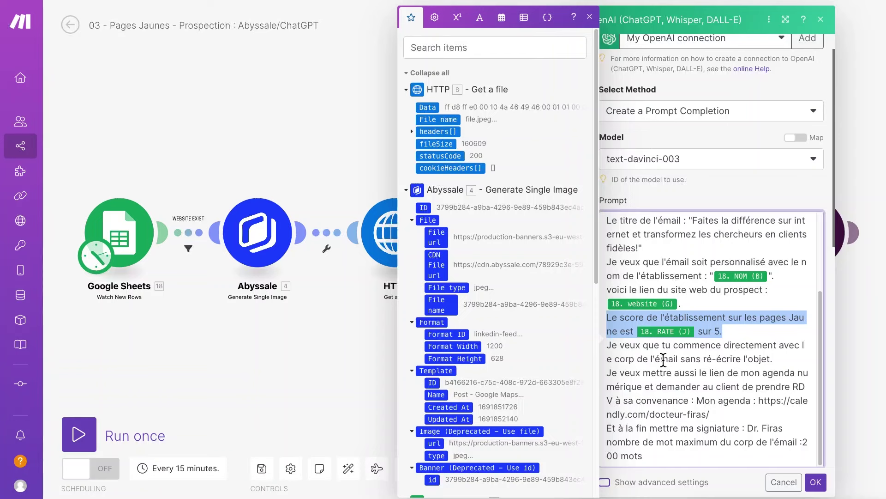
pyautogui.click(696, 366)
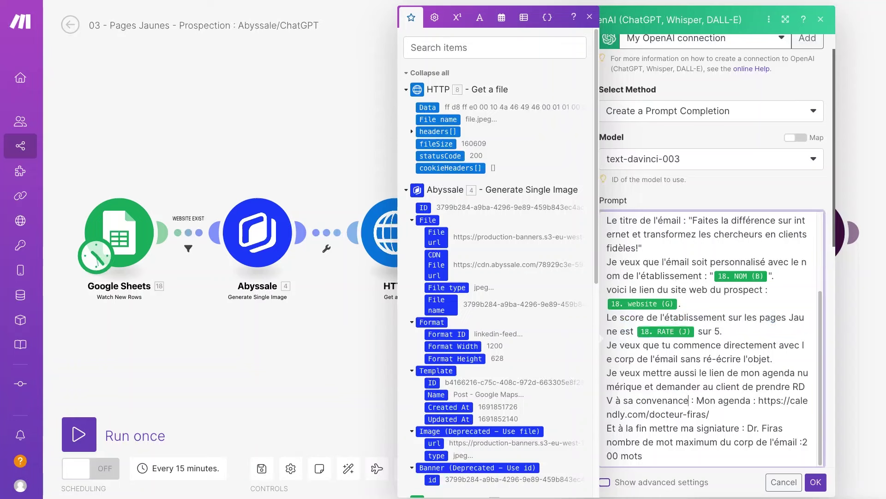
# - Check the prompt's agenda link against Calendly's home page and the available dates on the booking page, returning to the Make prompt
pyautogui.moveTo(697, 400); pyautogui.dragTo(709, 414)
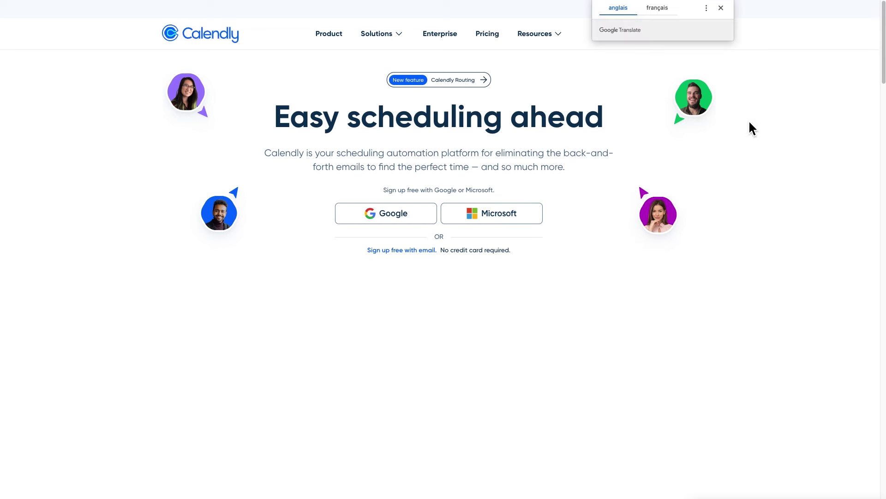
pyautogui.click(722, 8)
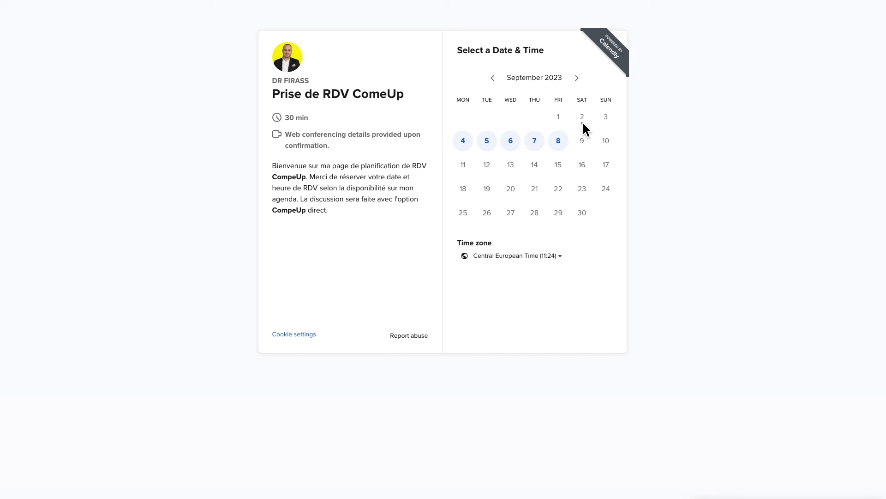
pyautogui.click(563, 143)
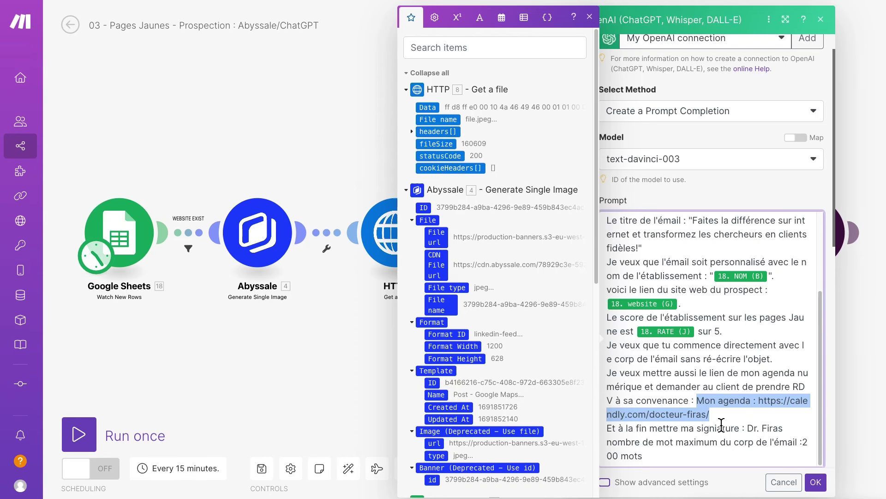
pyautogui.click(718, 422)
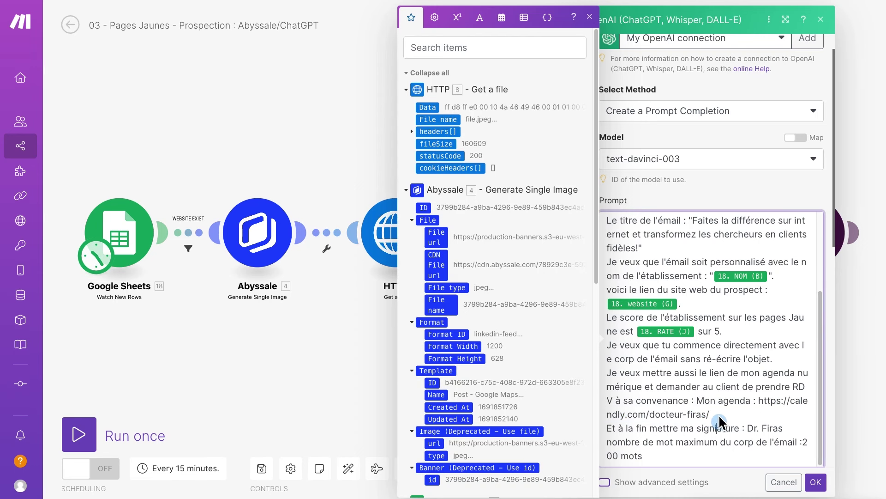
# - Review the OpenAI module's word limit, Max Tokens, Temperature and remaining advanced settings, confirming the module
pyautogui.scroll(-2, 738, 357)
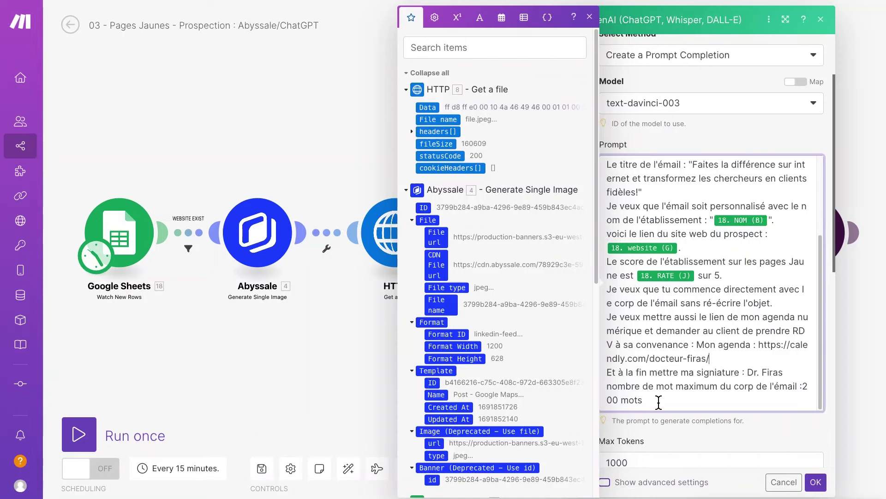
pyautogui.scroll(-3, 659, 402)
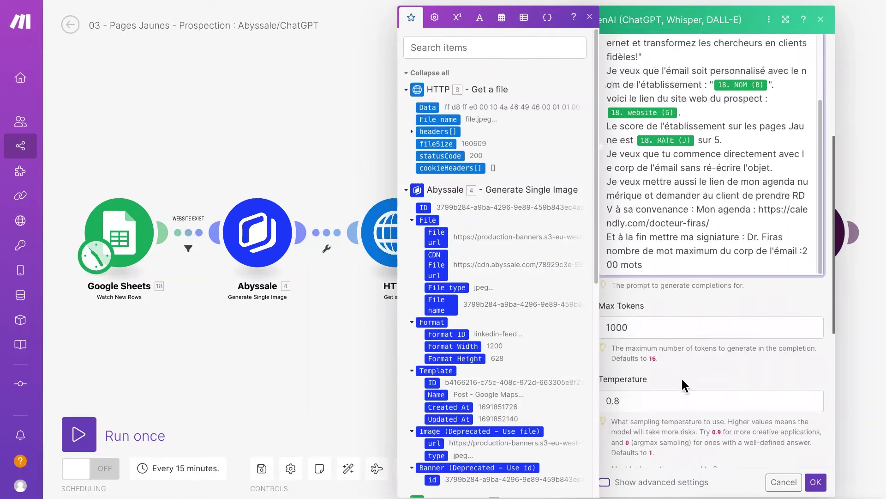
pyautogui.click(630, 301)
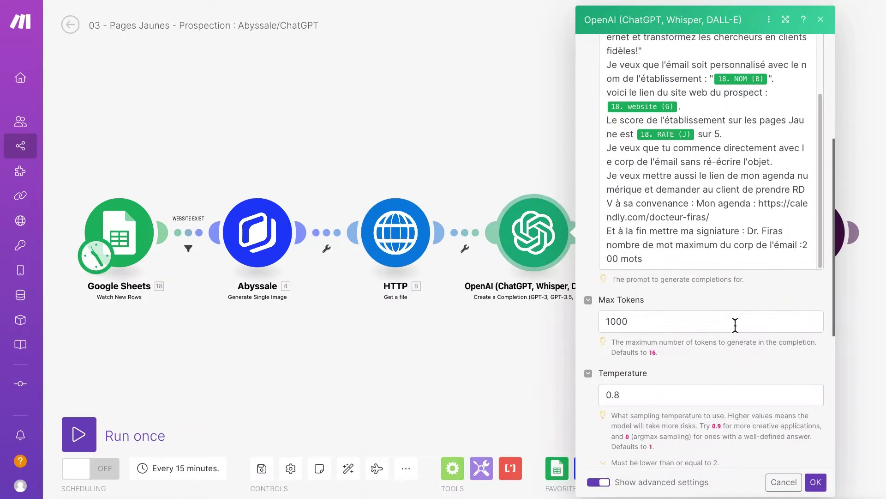
pyautogui.scroll(-3, 725, 323)
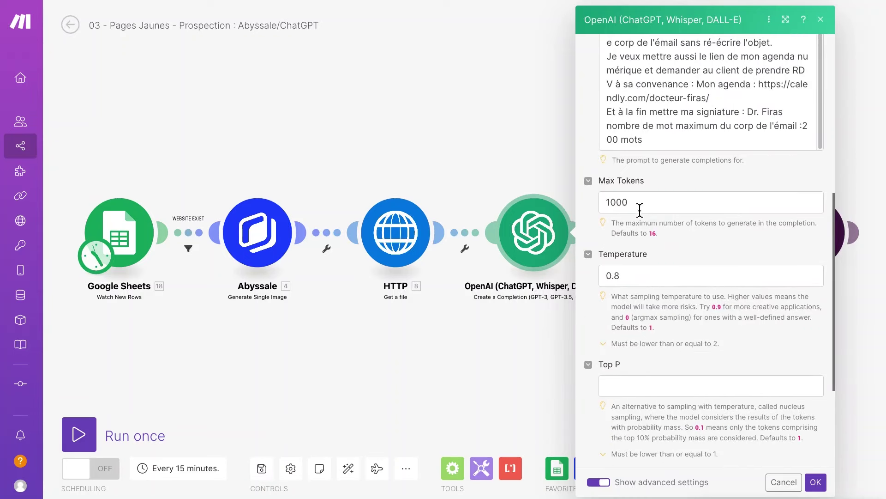
pyautogui.scroll(1, 614, 207)
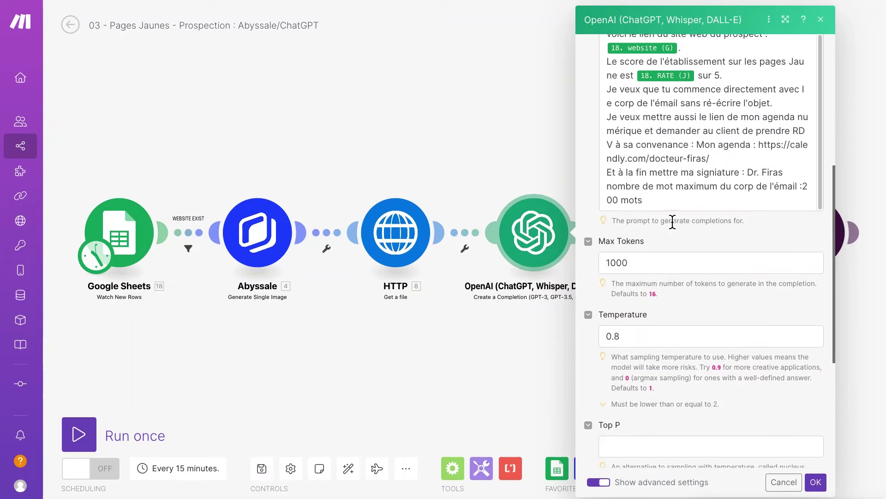
pyautogui.scroll(-1, 706, 286)
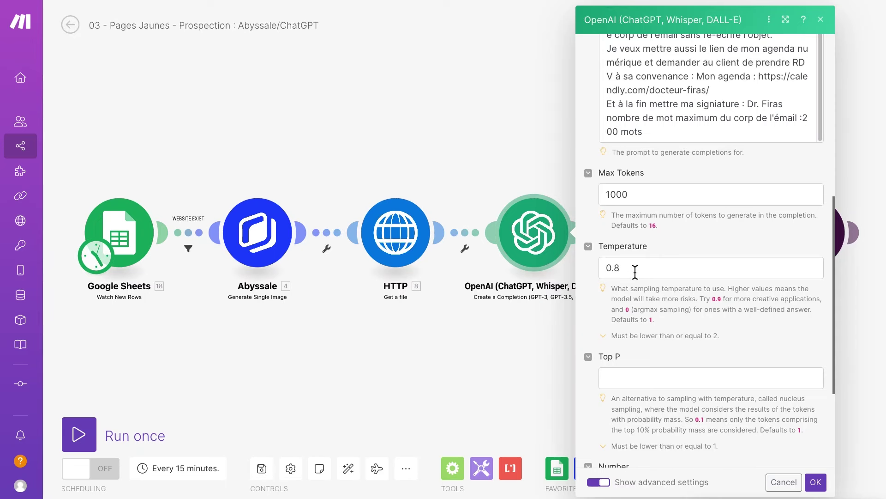
pyautogui.scroll(-3, 633, 267)
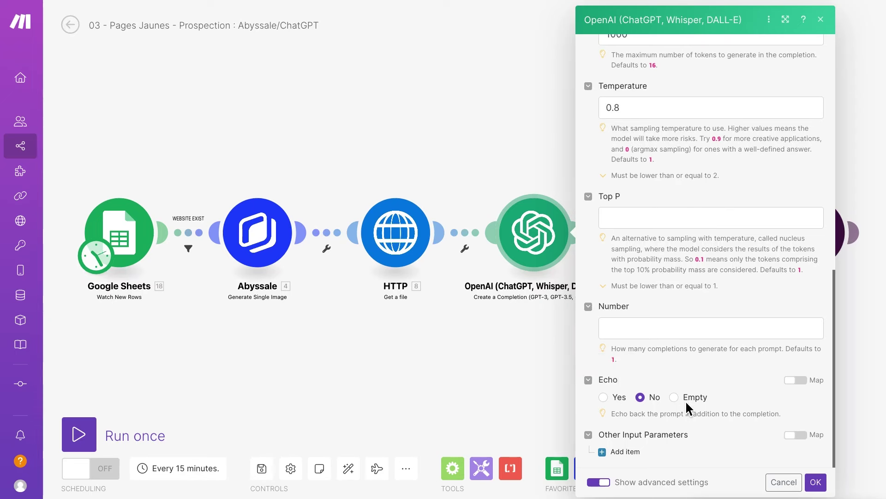
pyautogui.click(816, 482)
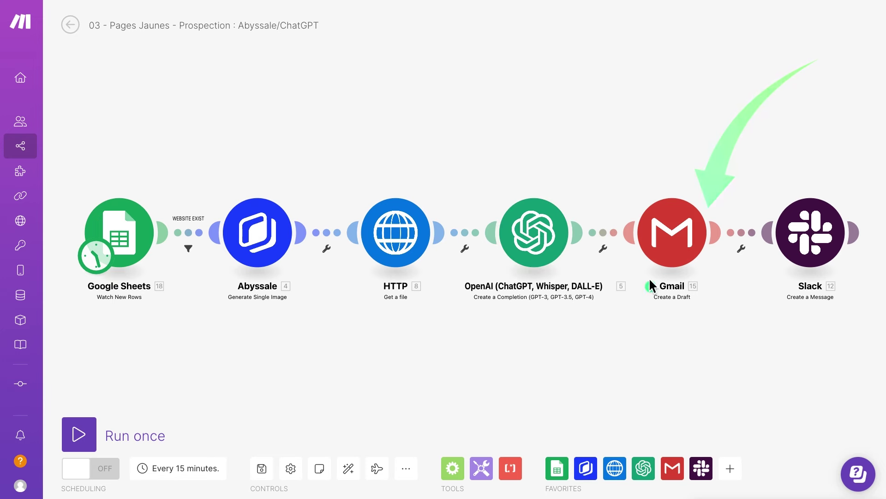
# - Reopen the Gmail Create a Draft module and check the recipient address mapping to column K
pyautogui.click(682, 237)
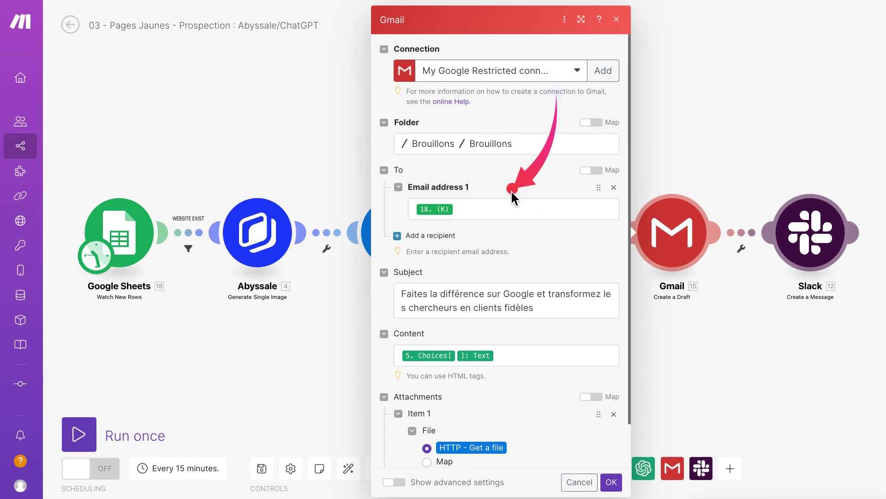
pyautogui.click(477, 208)
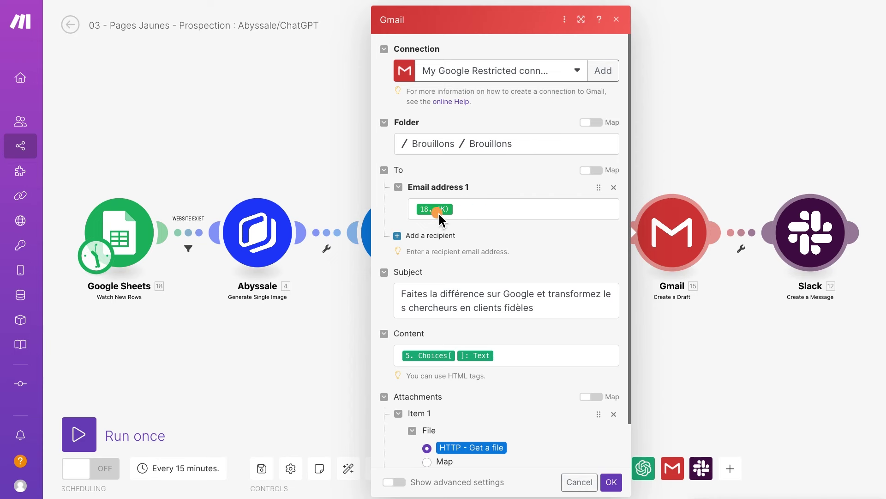
pyautogui.click(553, 109)
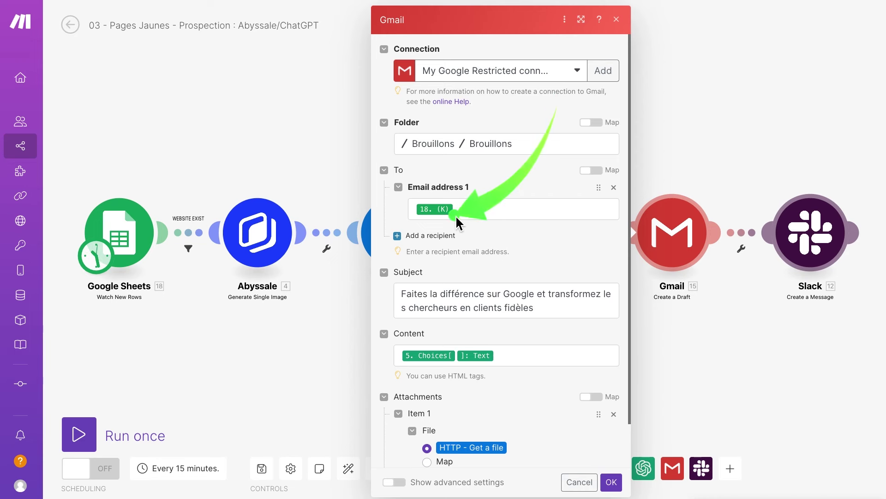
pyautogui.click(436, 213)
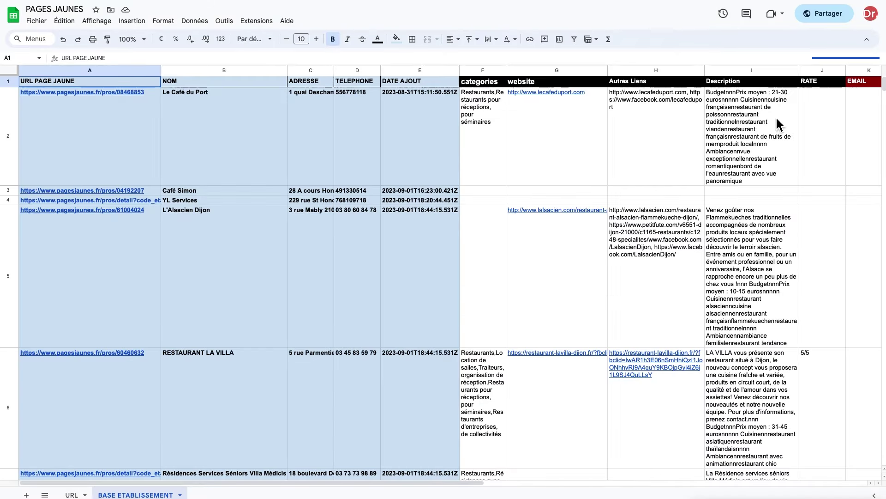
# - In the PAGES JAUNES spreadsheet, open Le Café du Port's website from row 2 and copy the contact email shown there
pyautogui.keyDown('ctrl'); pyautogui.click(872, 107); pyautogui.keyUp('ctrl')
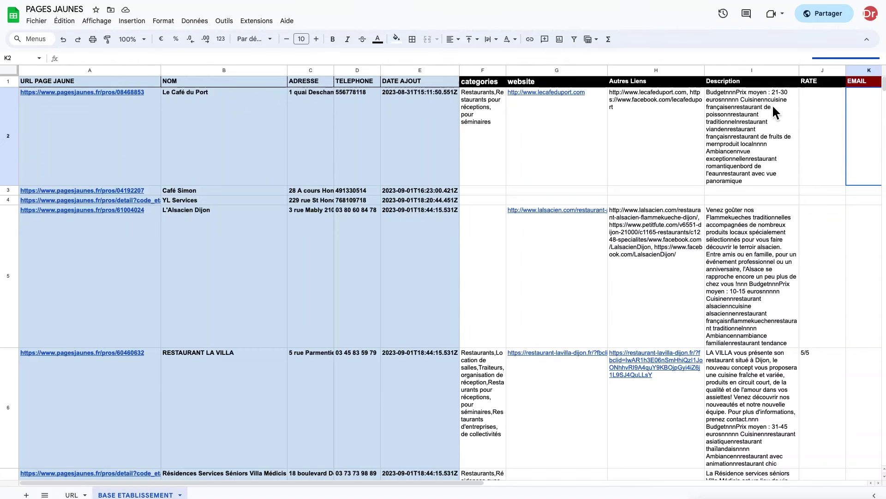
pyautogui.click(547, 91)
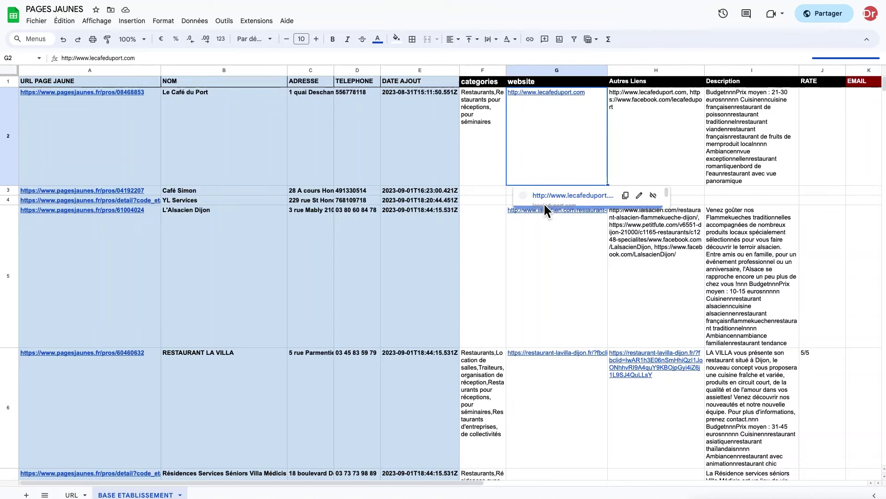
pyautogui.click(572, 194)
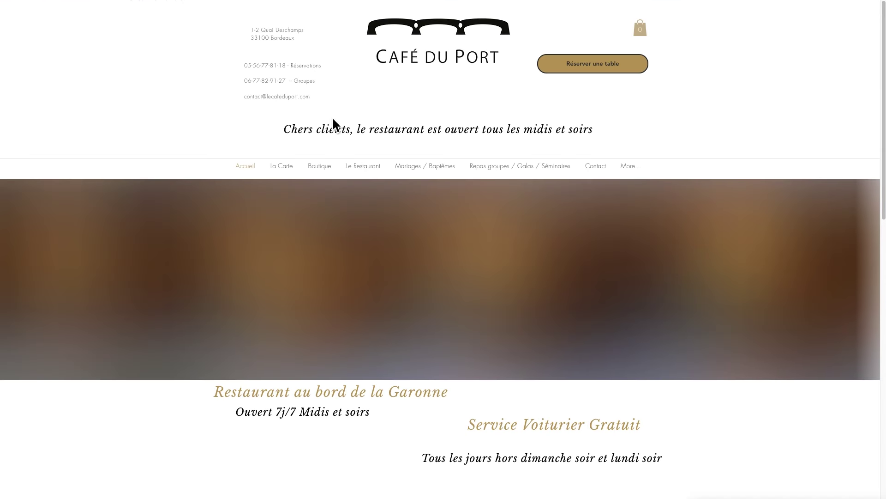
pyautogui.moveTo(220, 98); pyautogui.dragTo(325, 99)
pyautogui.press('super+c')
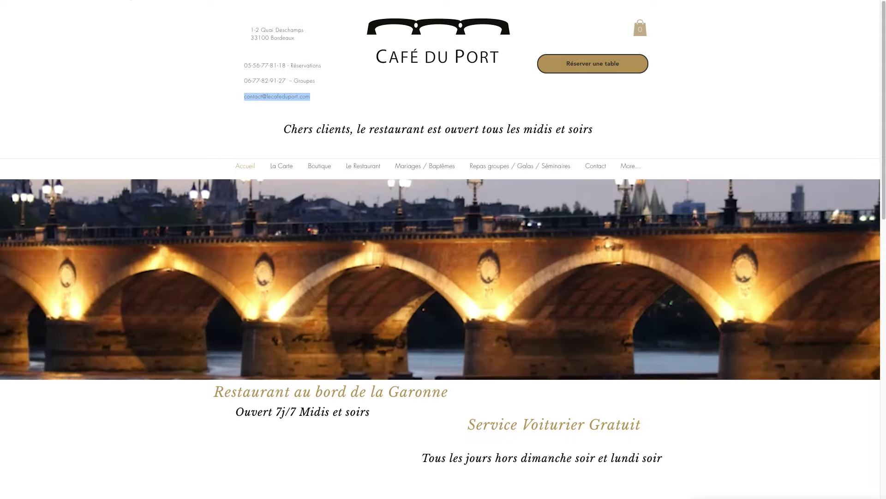
# - Return to the PAGES JAUNES spreadsheet and paste the copied contact email into Le Café du Port's EMAIL cell, K2
pyautogui.press('super+w')
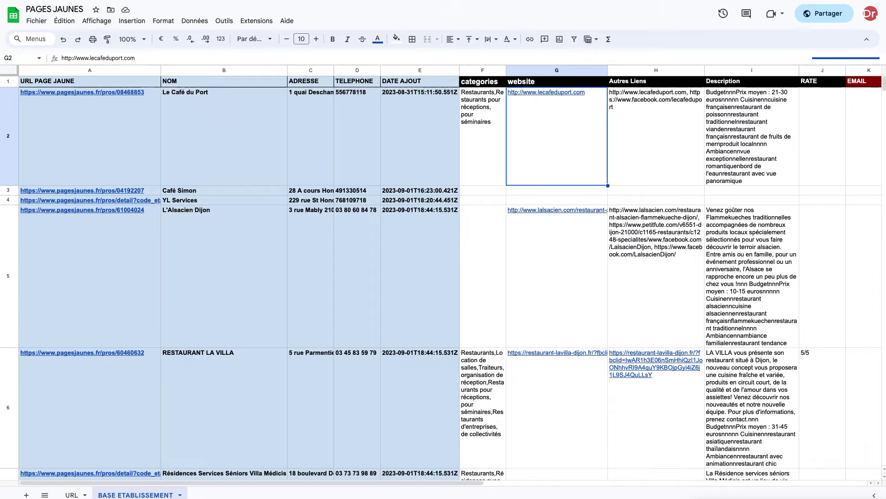
pyautogui.press('super+Tab')
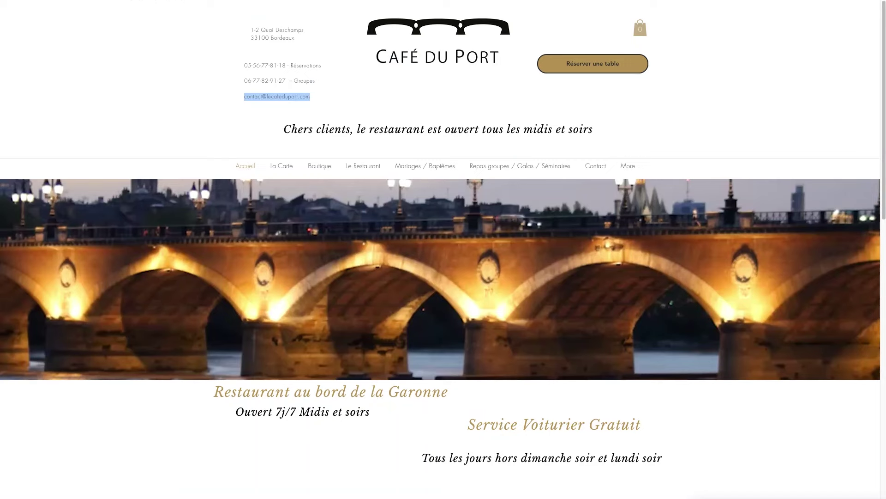
pyautogui.press('super+Tab')
pyautogui.click(872, 116)
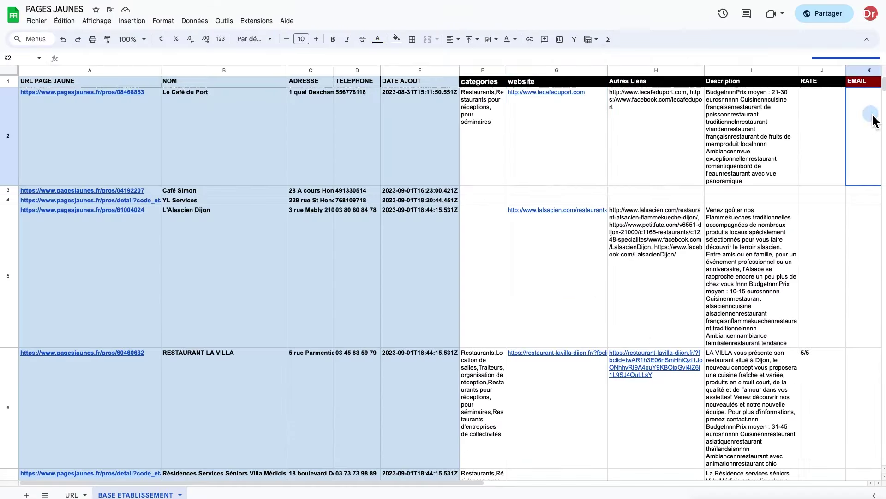
pyautogui.press('super+v')
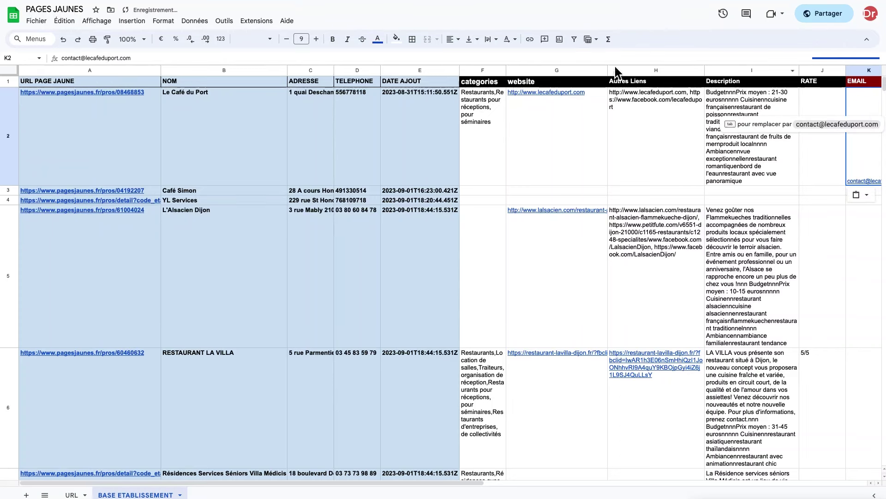
# - Set the vertical alignment of Le Café du Port's EMAIL cell, K2, to the top of the cell
pyautogui.click(476, 39)
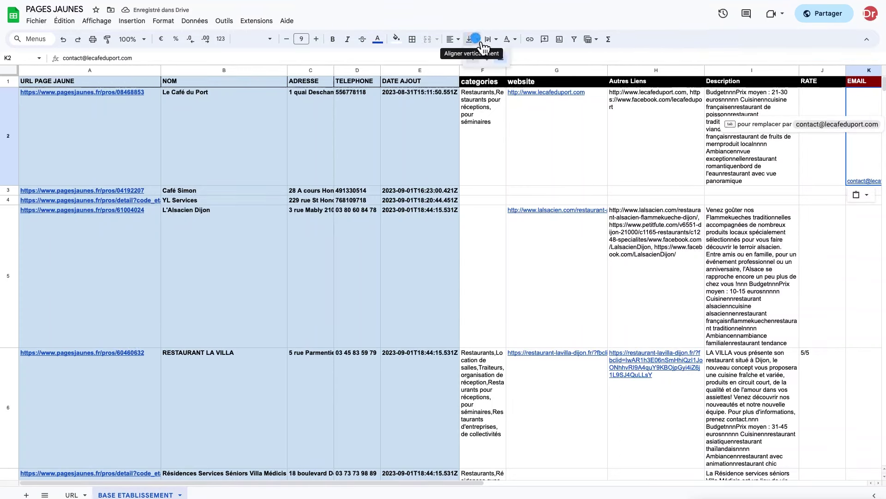
pyautogui.click(473, 57)
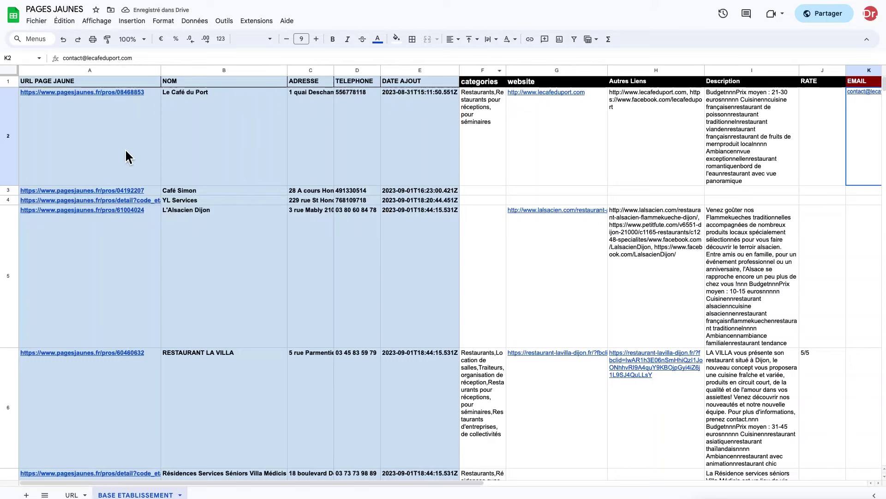
# - In the Make scenario's Gmail Create a Draft module, review the subject, the content mapping to OpenAI's Choices Text and the HTTP file attachment, and close it
pyautogui.moveTo(607, 147)
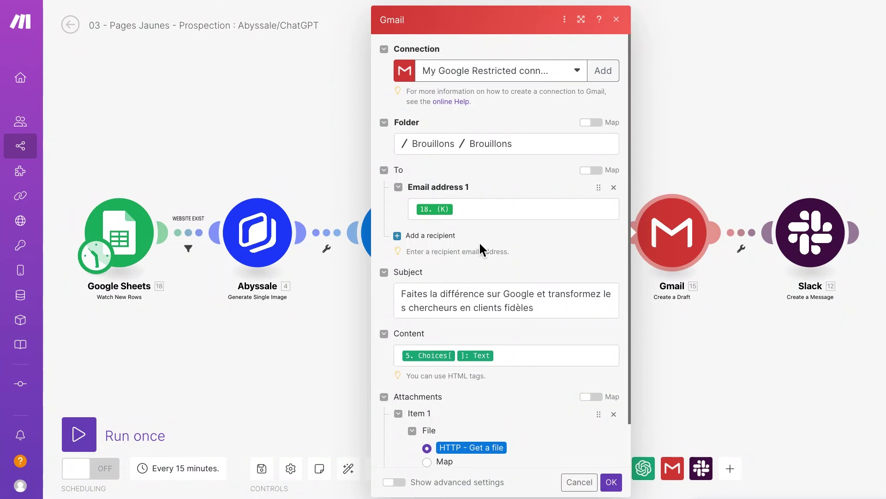
pyautogui.scroll(-2, 478, 241)
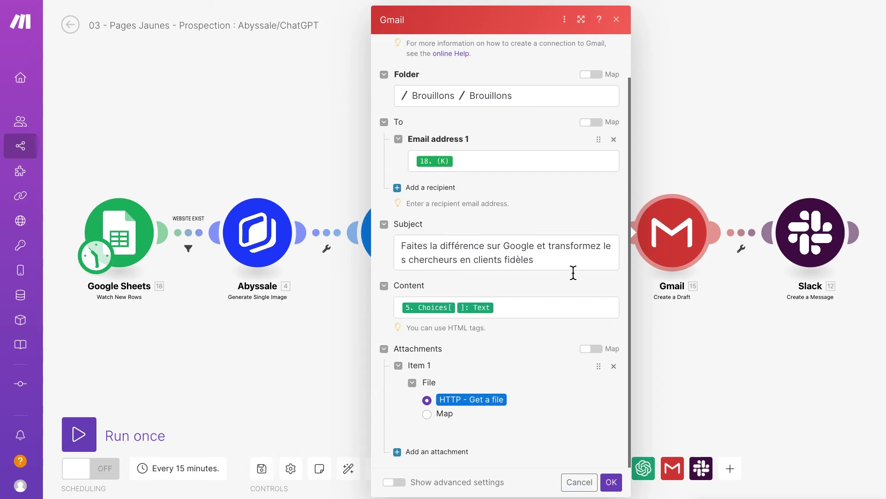
pyautogui.moveTo(564, 263); pyautogui.dragTo(405, 245)
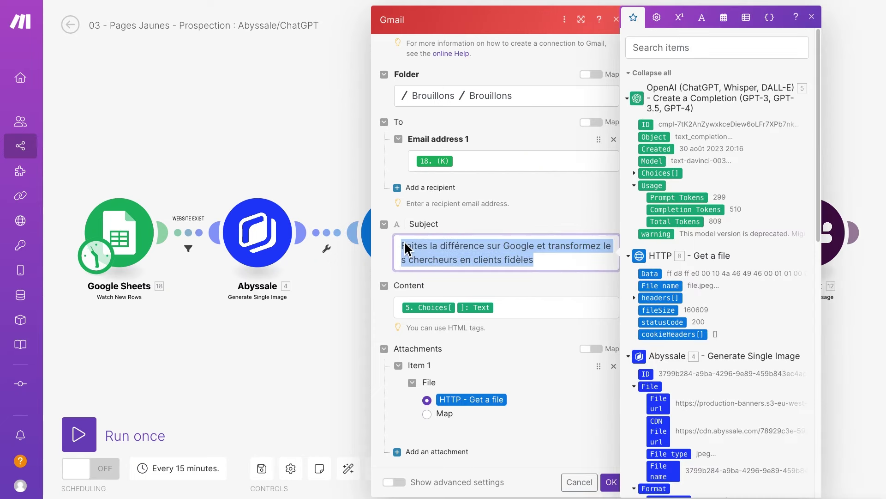
pyautogui.click(532, 312)
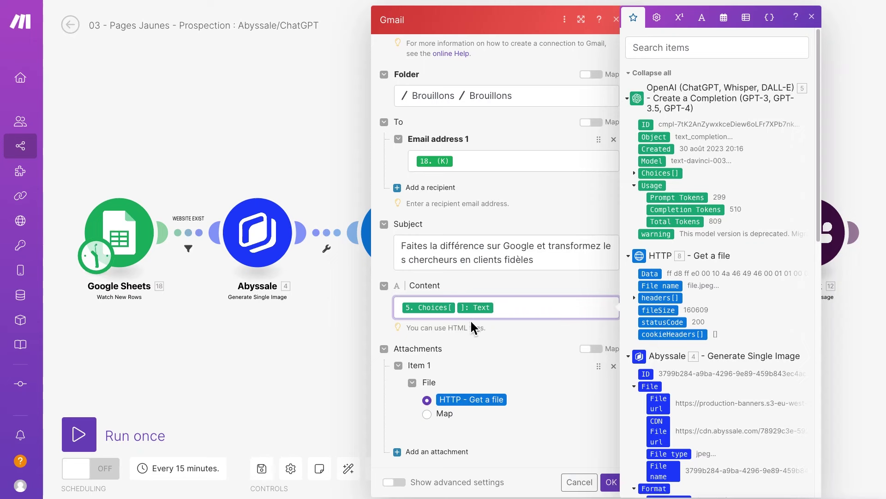
pyautogui.click(457, 311)
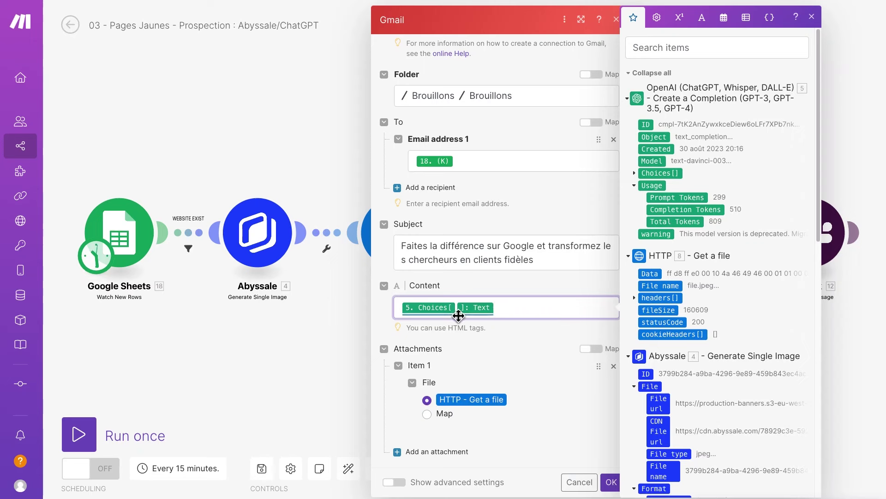
pyautogui.click(635, 173)
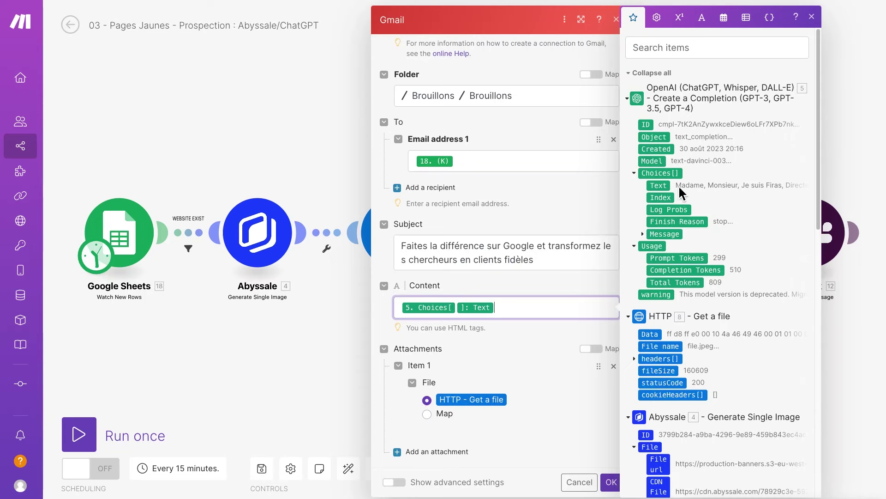
pyautogui.click(841, 182)
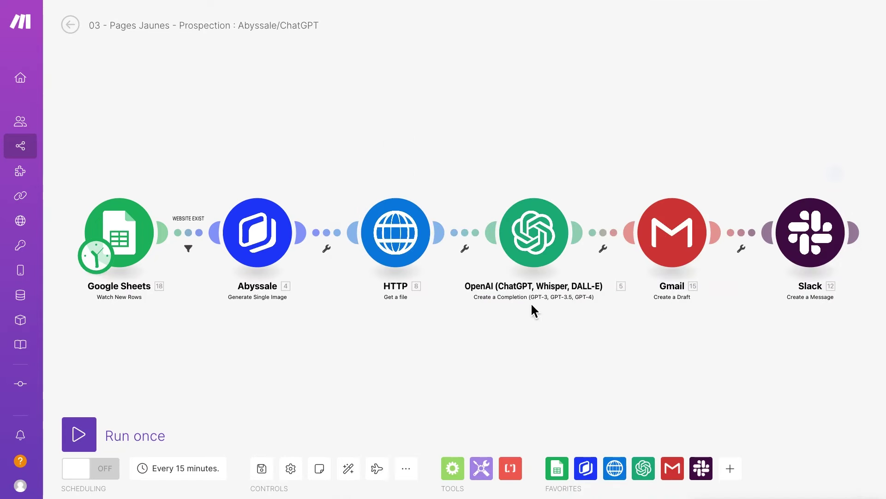
pyautogui.click(679, 249)
pyautogui.scroll(-1, 508, 369)
pyautogui.click(764, 358)
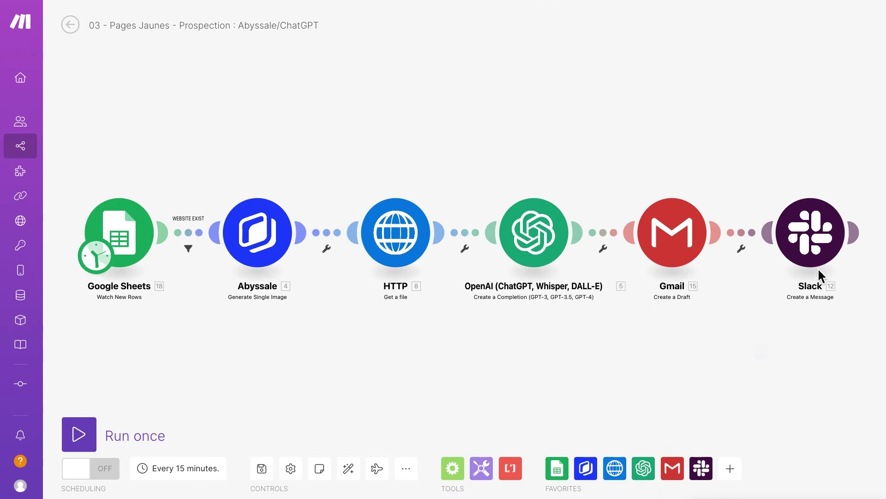
# - Review the Slack Create a Message module's notification text and its public channel choices, and close the module
pyautogui.click(812, 231)
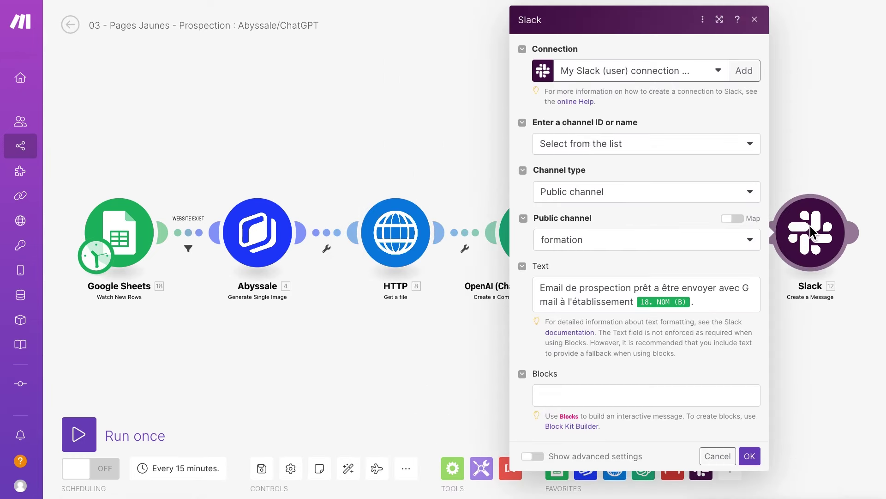
pyautogui.moveTo(711, 305); pyautogui.dragTo(544, 288)
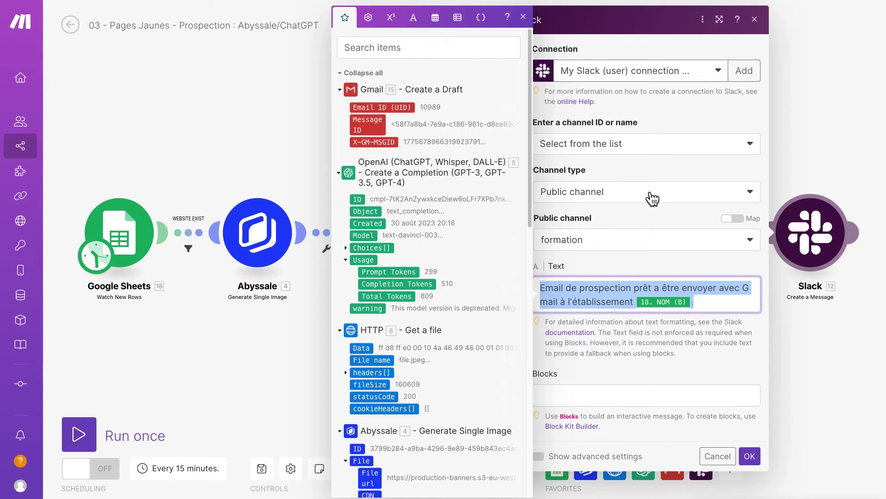
pyautogui.click(605, 245)
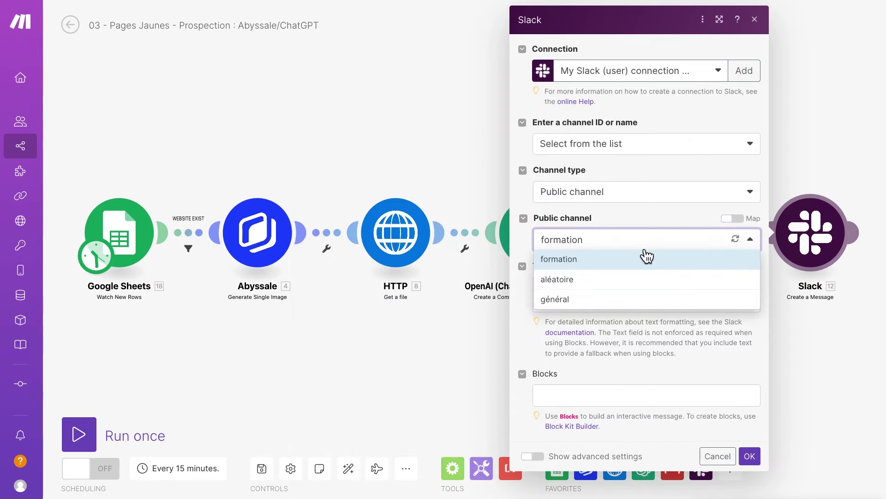
pyautogui.click(520, 230)
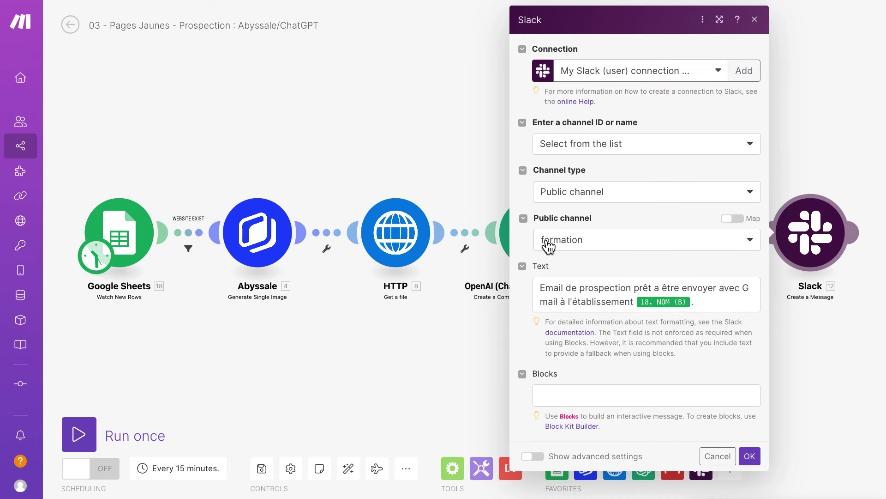
pyautogui.click(754, 20)
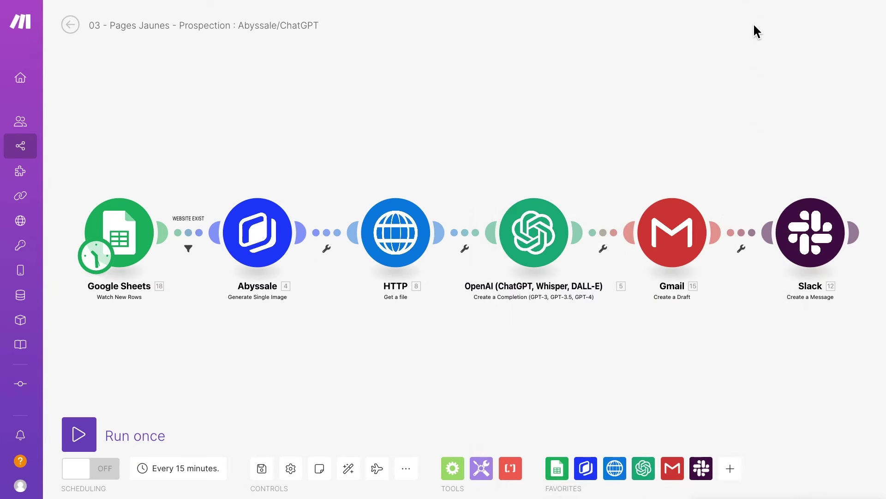
# - Try adding an AND rule and an OR rule to the WEBSITE EXIST filter, remove both empty rules and close the filter
pyautogui.click(190, 230)
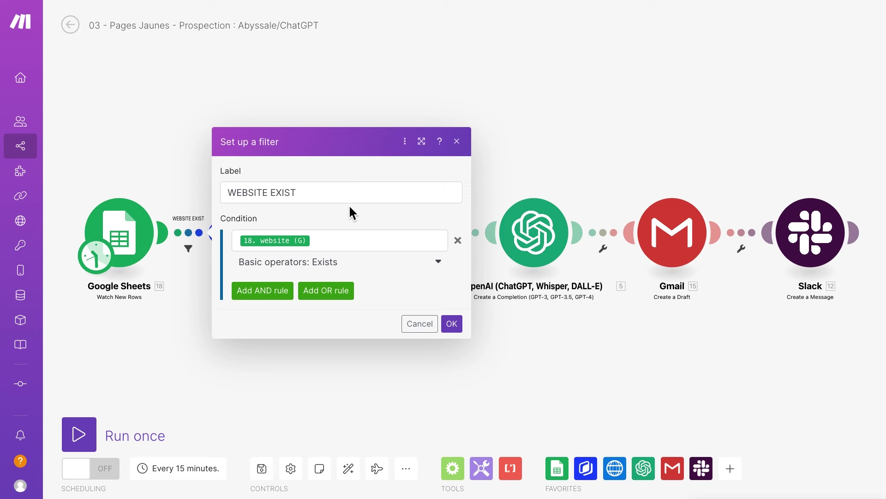
pyautogui.click(330, 199)
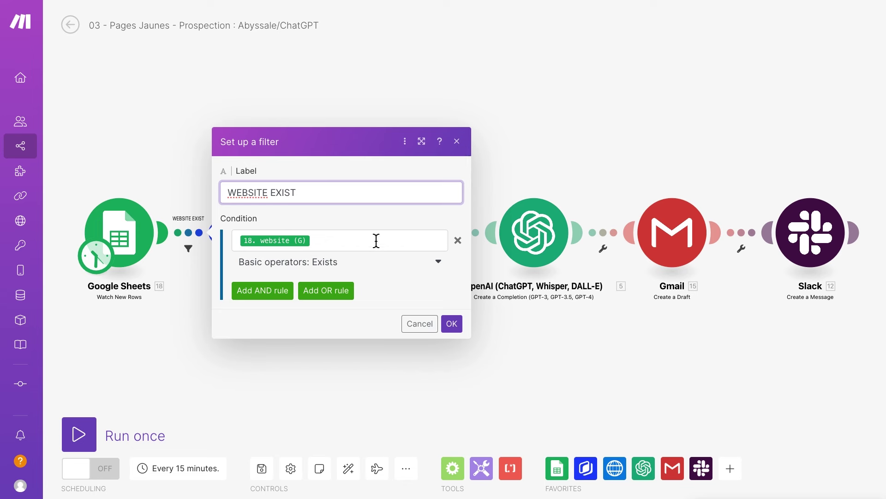
pyautogui.click(274, 296)
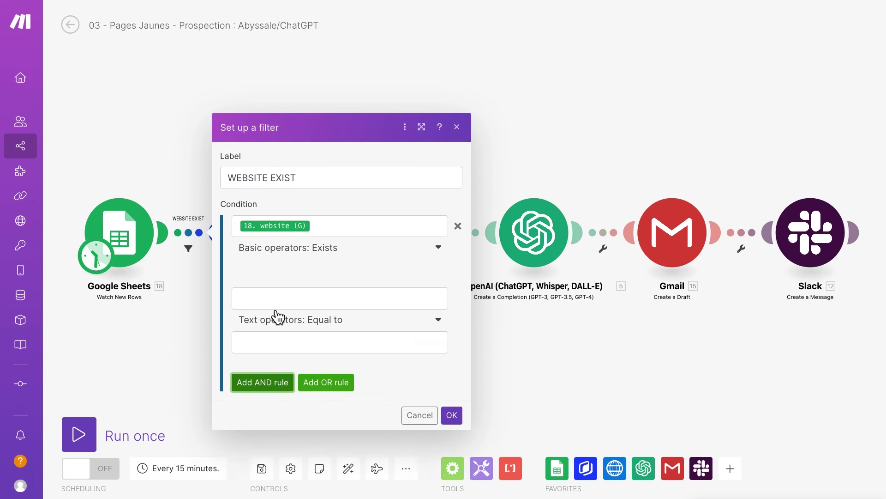
pyautogui.click(333, 339)
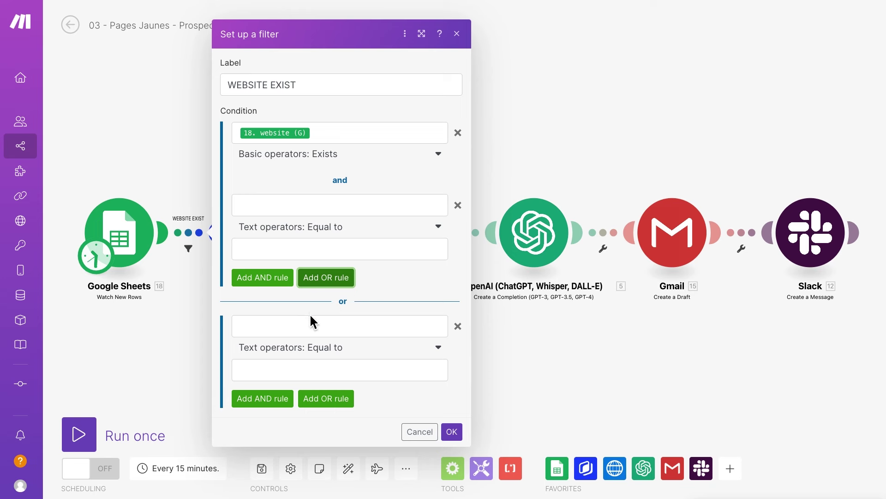
pyautogui.click(457, 324)
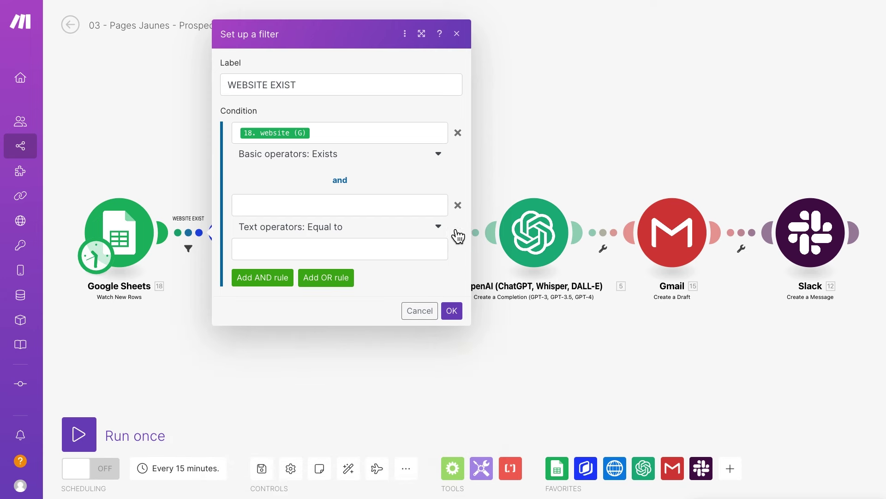
pyautogui.click(458, 205)
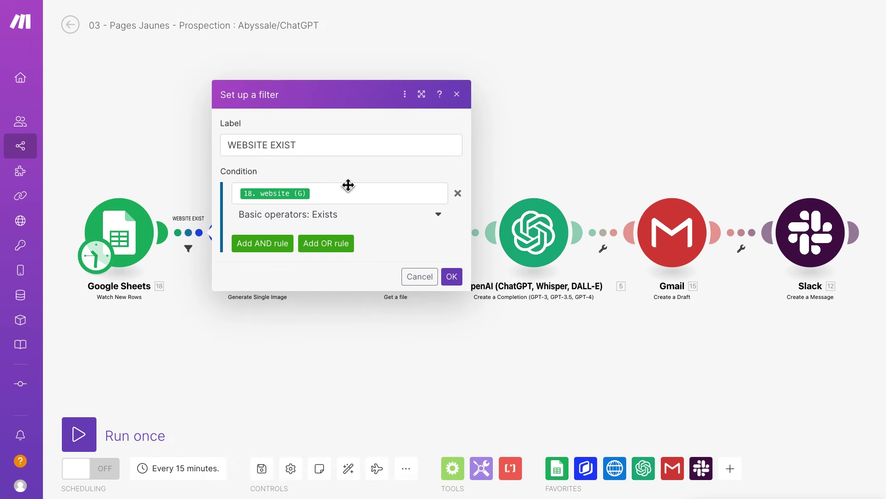
pyautogui.click(465, 97)
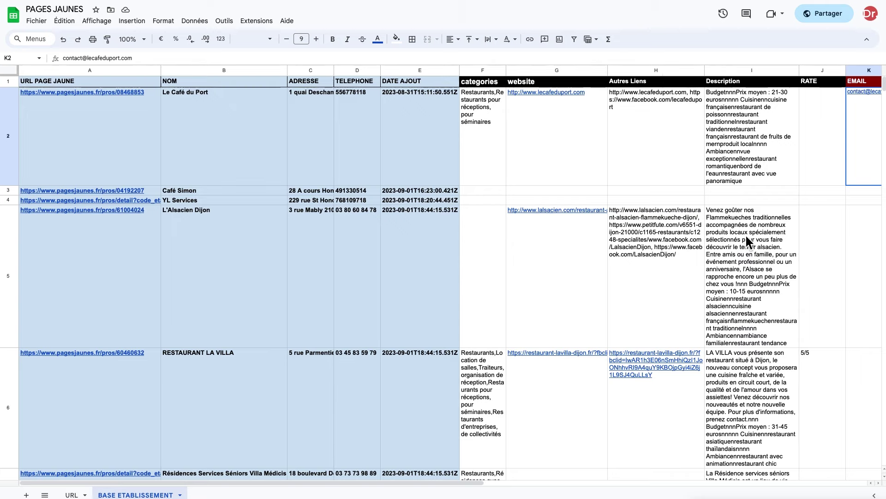
# - Check the website column in the PAGES JAUNES spreadsheet and run the Abyssale/ChatGPT prospecting scenario once in Make
pyautogui.scroll(-5, 746, 234)
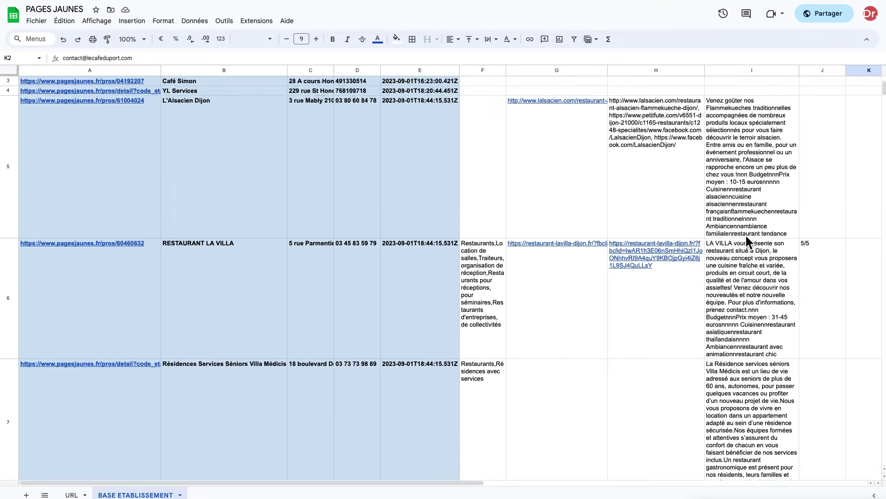
pyautogui.scroll(-5, 746, 236)
pyautogui.scroll(5, 745, 234)
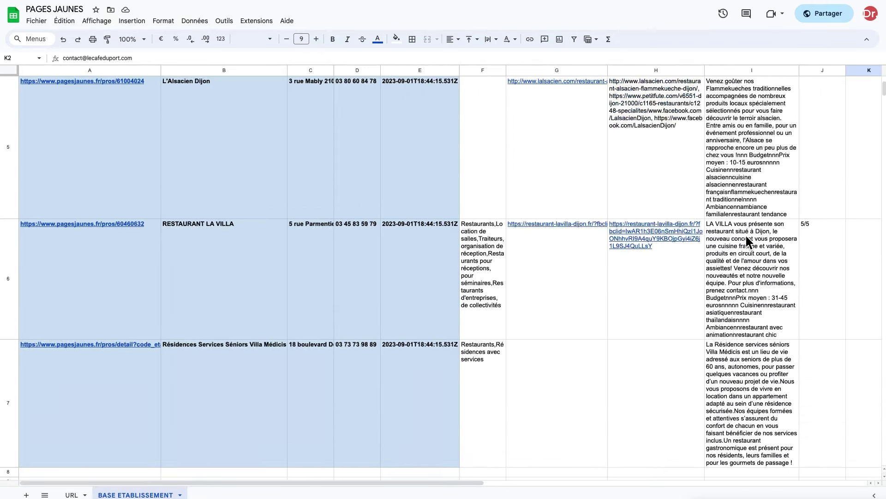
pyautogui.moveTo(556, 81)
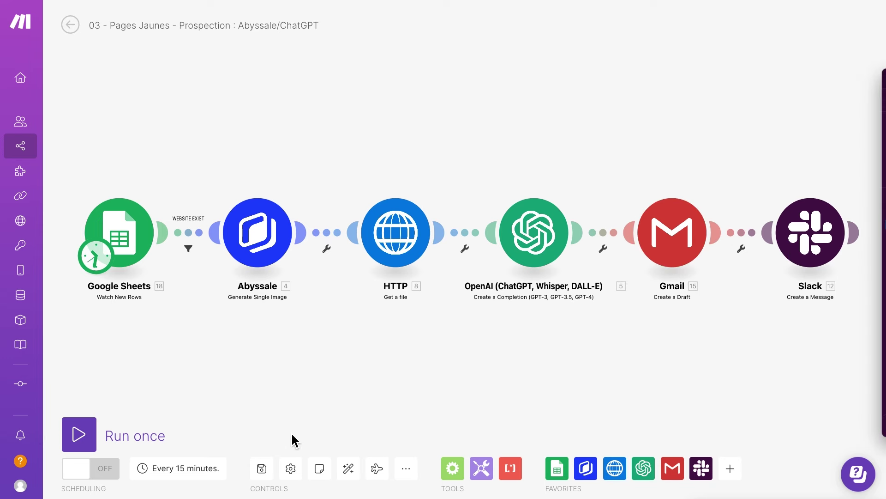
pyautogui.click(78, 435)
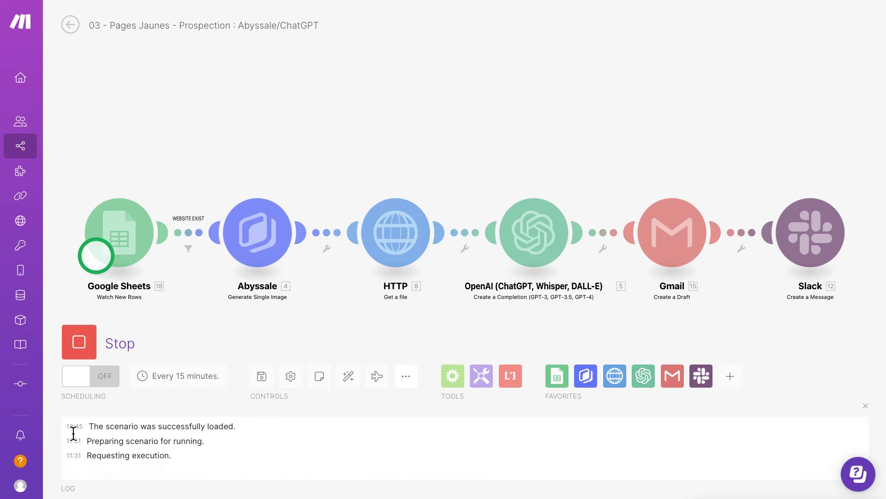
# - In Slack, check the newest notification in the formation channel and the establishment name it mentions, and move the window aside
pyautogui.moveTo(85, 226)
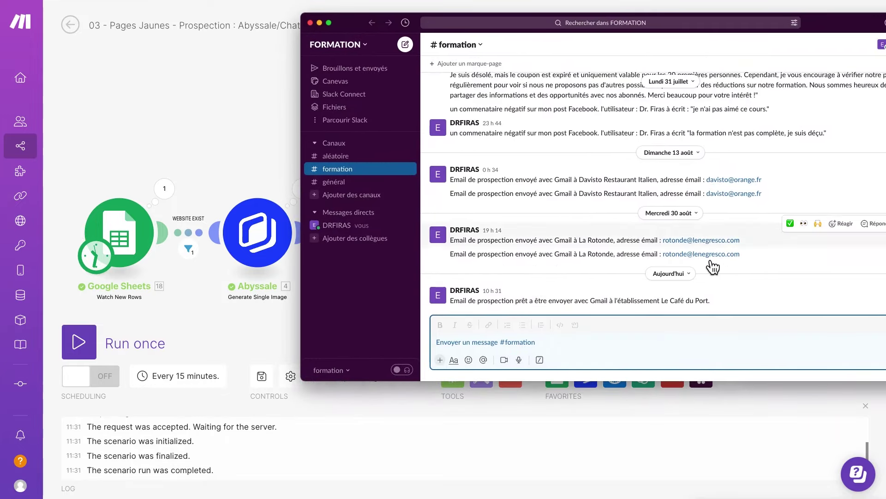
pyautogui.moveTo(661, 300); pyautogui.dragTo(726, 300)
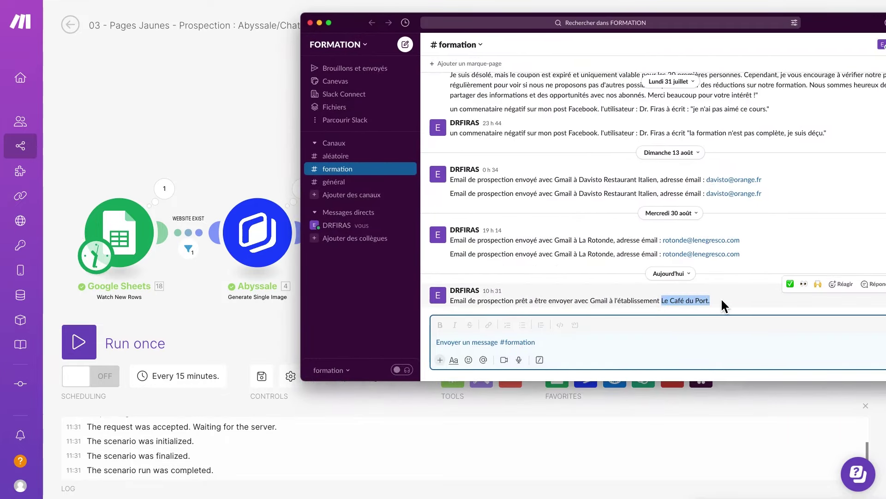
pyautogui.moveTo(661, 300); pyautogui.dragTo(720, 306)
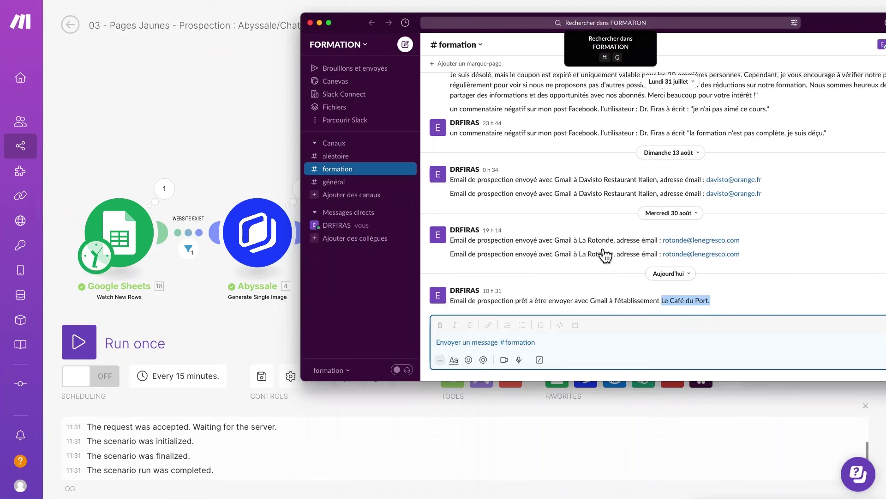
pyautogui.moveTo(568, 298); pyautogui.dragTo(576, 304)
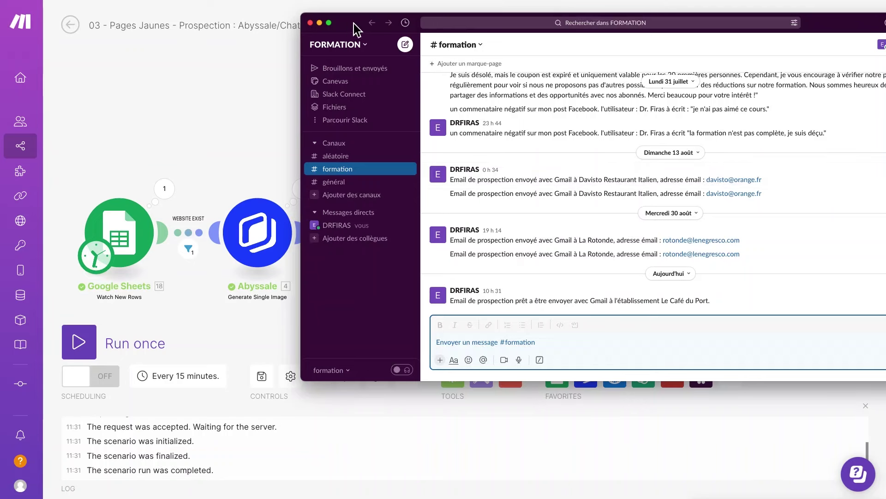
pyautogui.moveTo(349, 31); pyautogui.dragTo(311, 66)
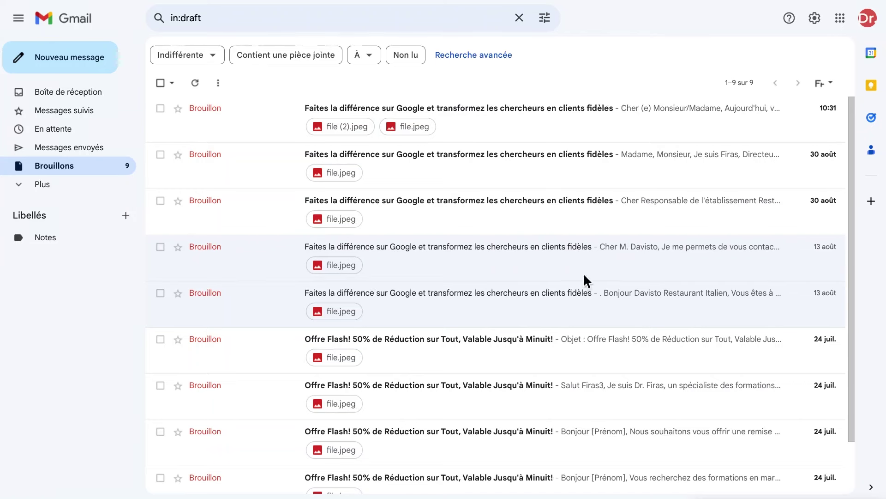
# - In Gmail, open the newest draft and check its subject line and recipient address
pyautogui.click(586, 122)
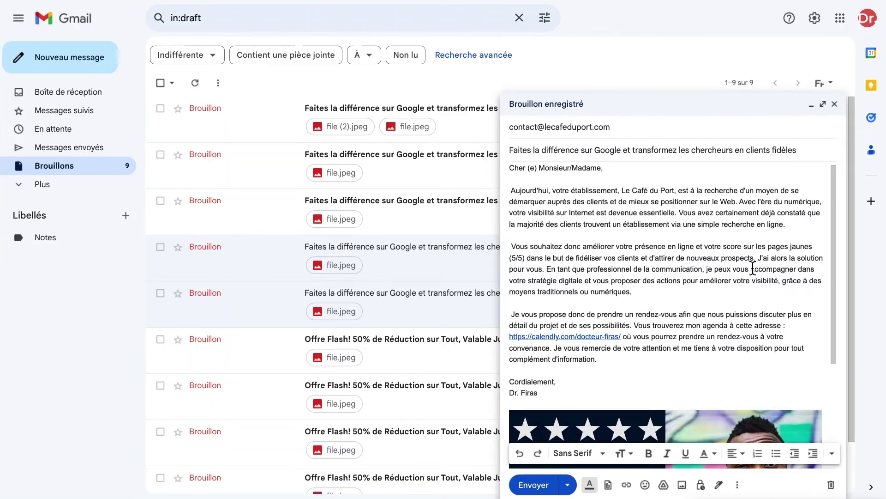
pyautogui.moveTo(558, 150); pyautogui.dragTo(775, 152)
pyautogui.click(577, 132)
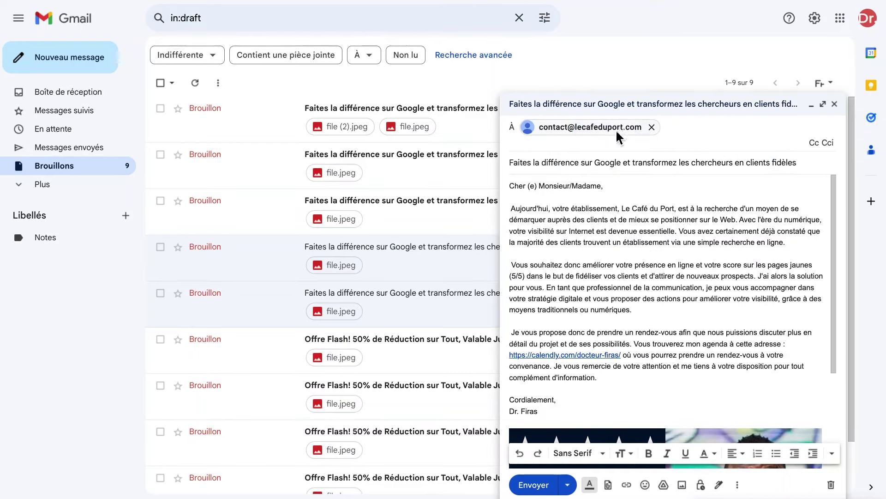
pyautogui.moveTo(617, 133)
pyautogui.click(570, 308)
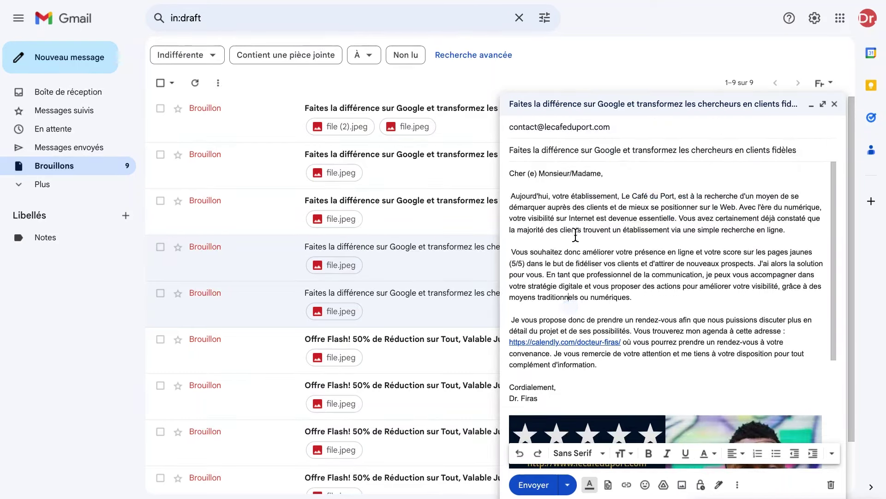
# - Review the draft's body text and the personalised image with its attachment below the signature
pyautogui.scroll(-1, 675, 302)
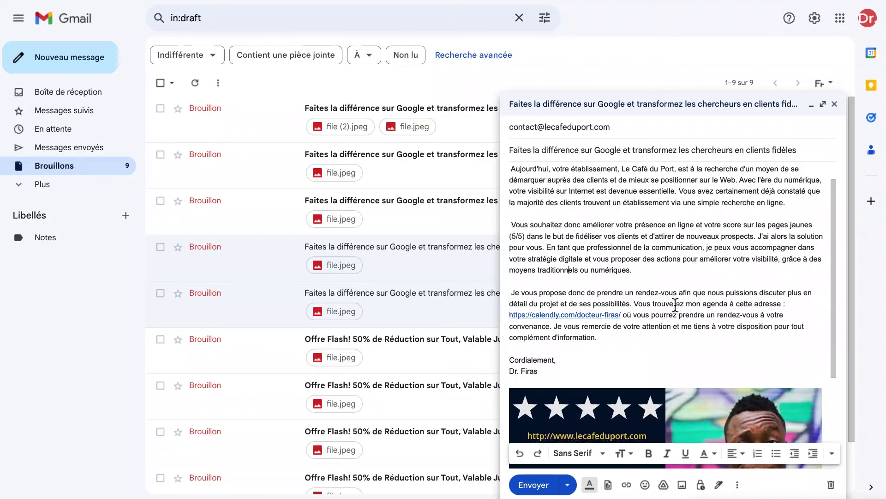
pyautogui.scroll(1, 674, 303)
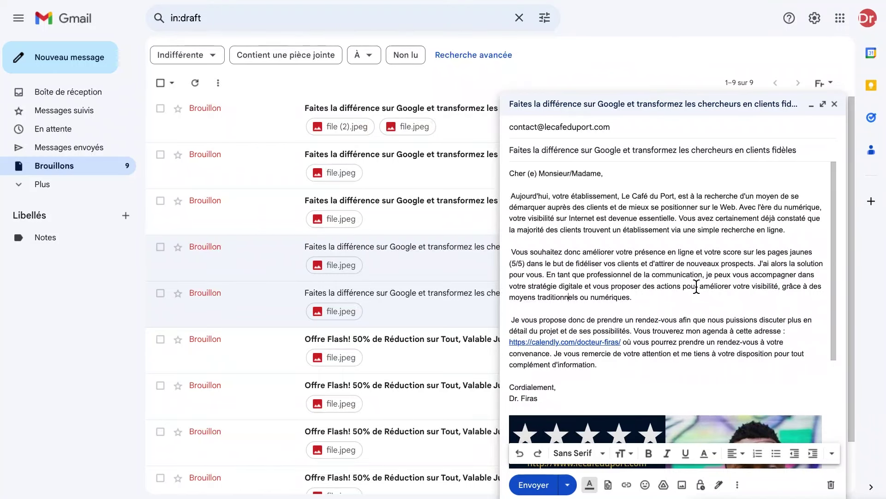
pyautogui.scroll(-1, 697, 285)
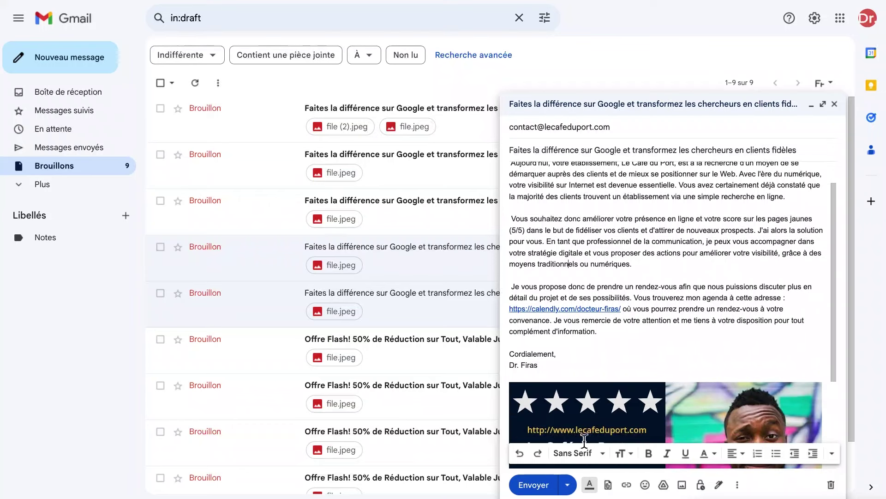
pyautogui.scroll(-4, 716, 245)
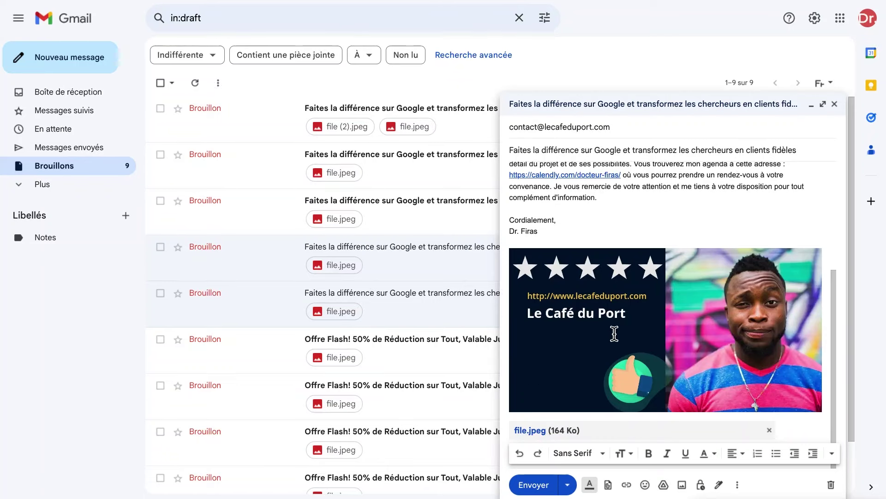
pyautogui.scroll(4, 769, 265)
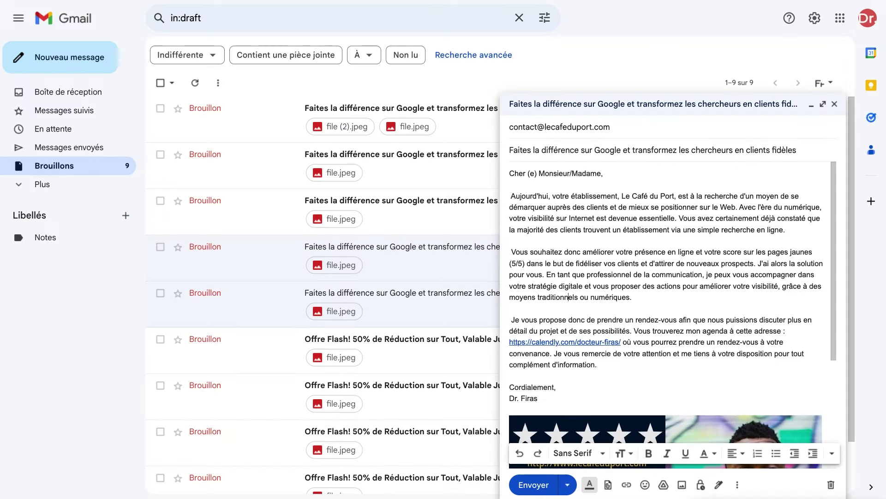
# - Check the Calendly appointment link in the draft's last paragraph, leaving the text unedited
pyautogui.click(795, 1)
pyautogui.moveTo(623, 346); pyautogui.dragTo(512, 344)
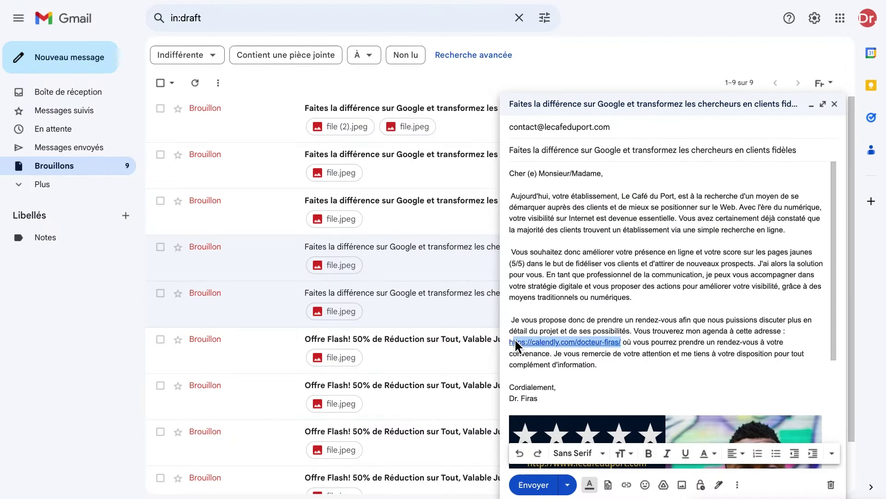
pyautogui.click(614, 268)
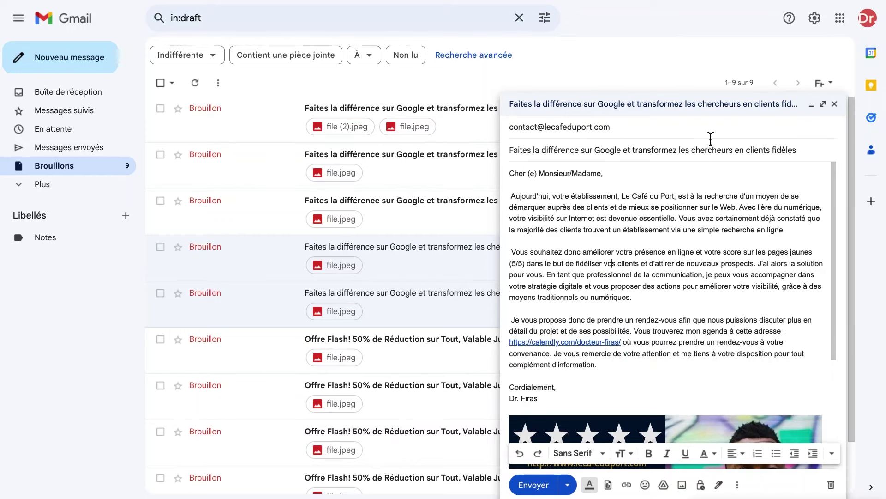